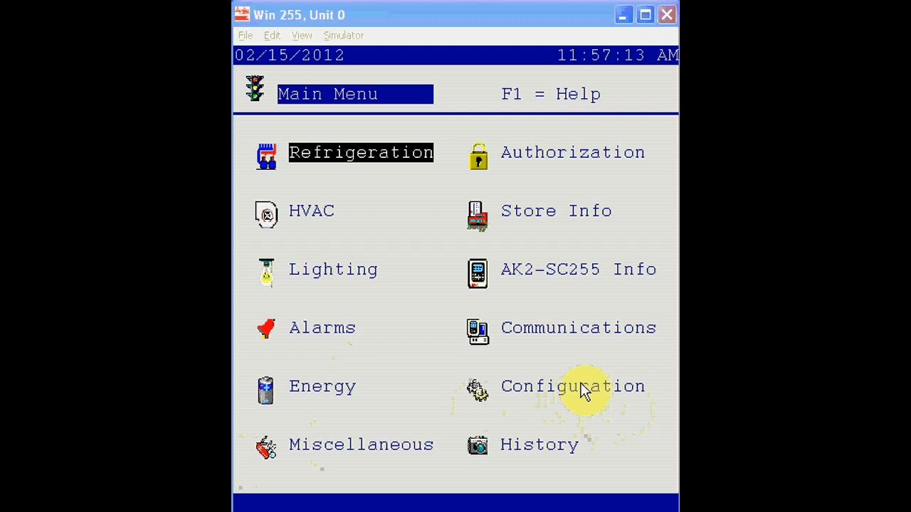
Log in on the Authorization screen with the authorization code and return to the main menu
left_click(521, 393)
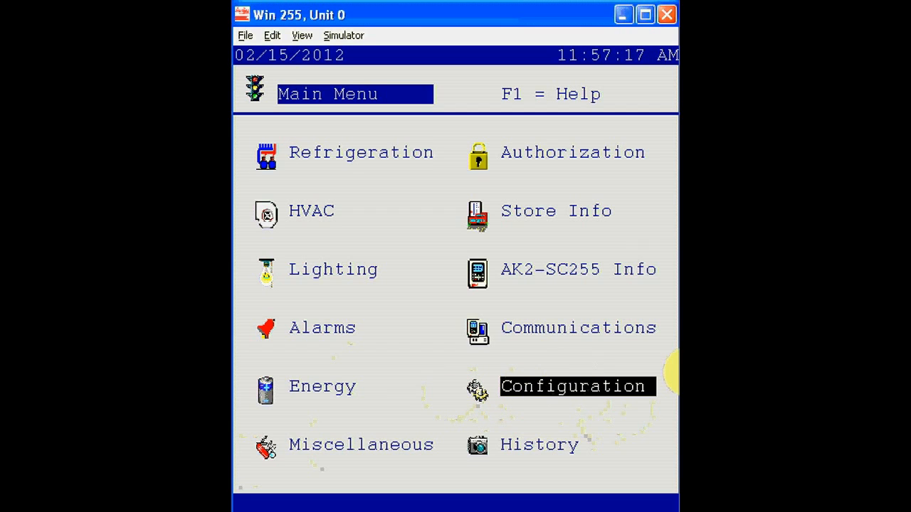
key("Up")
key("Up")
key("Up")
key("Up")
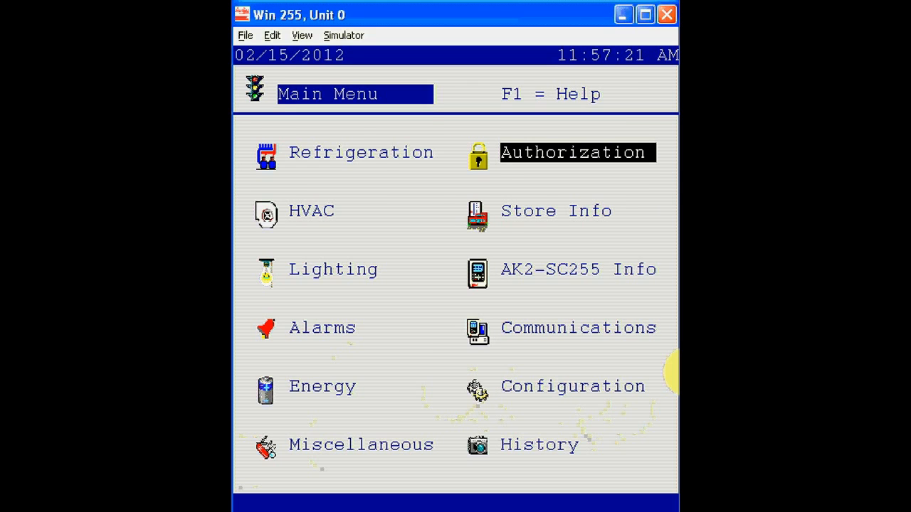
key("Return")
type("****")
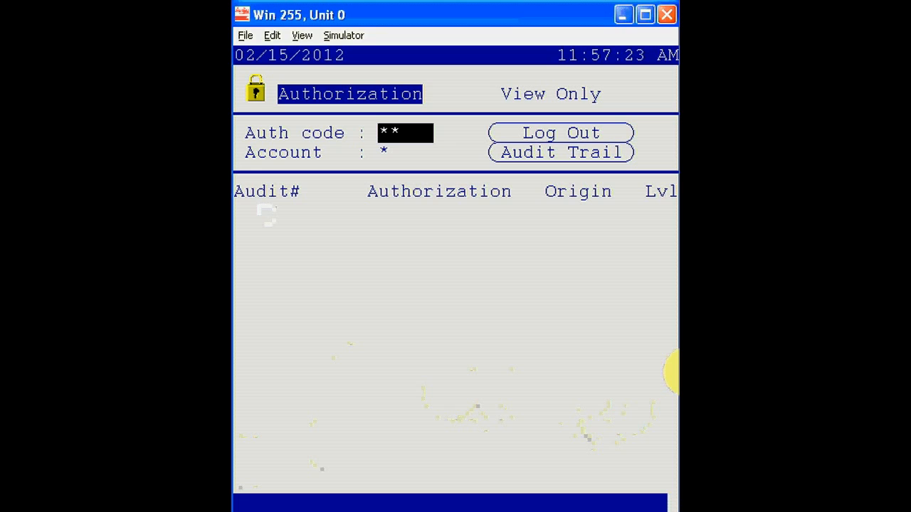
key("Return")
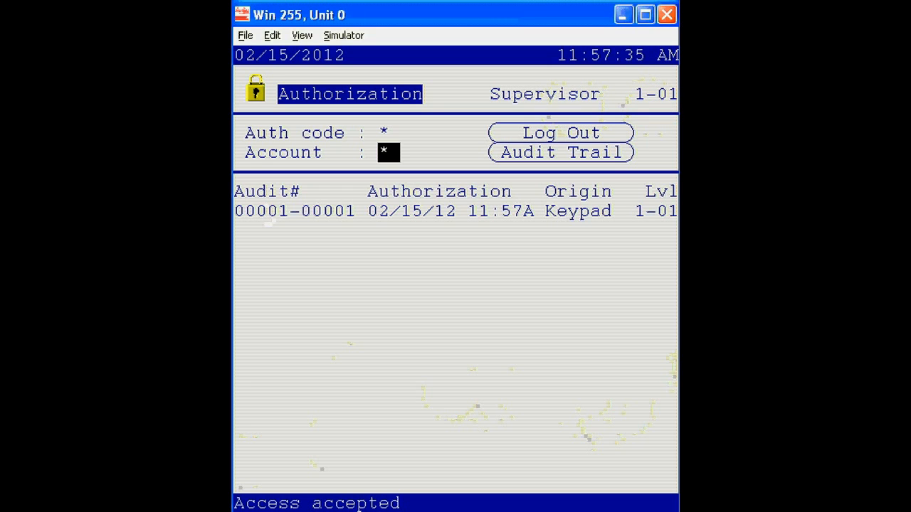
key("Escape")
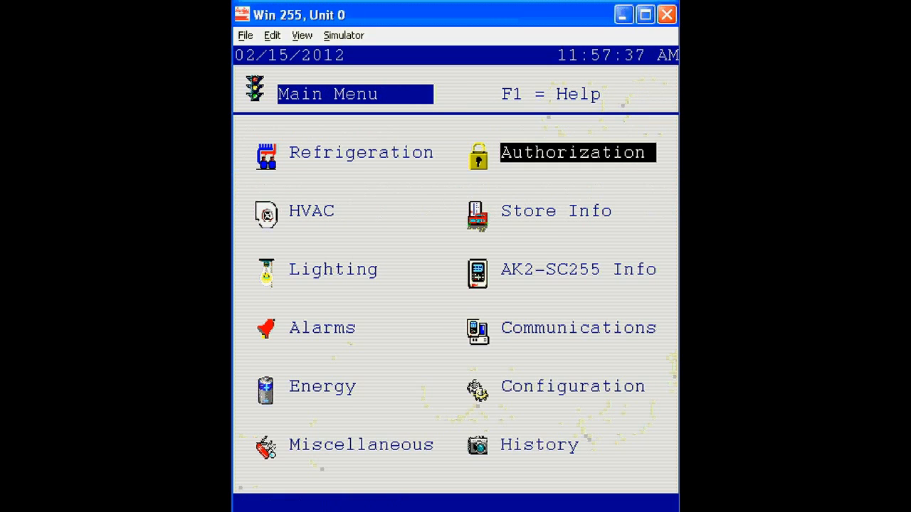
Display the list of device files in the controller's Configuration under File Management
key("Down")
key("Down")
key("Down")
key("Down")
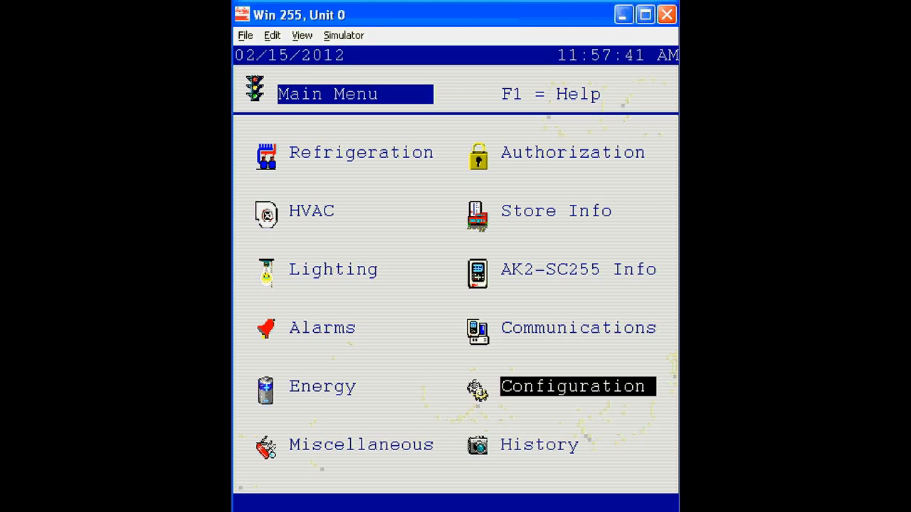
key("Return")
key("Down")
key("Down")
key("Down")
key("Down")
key("Down")
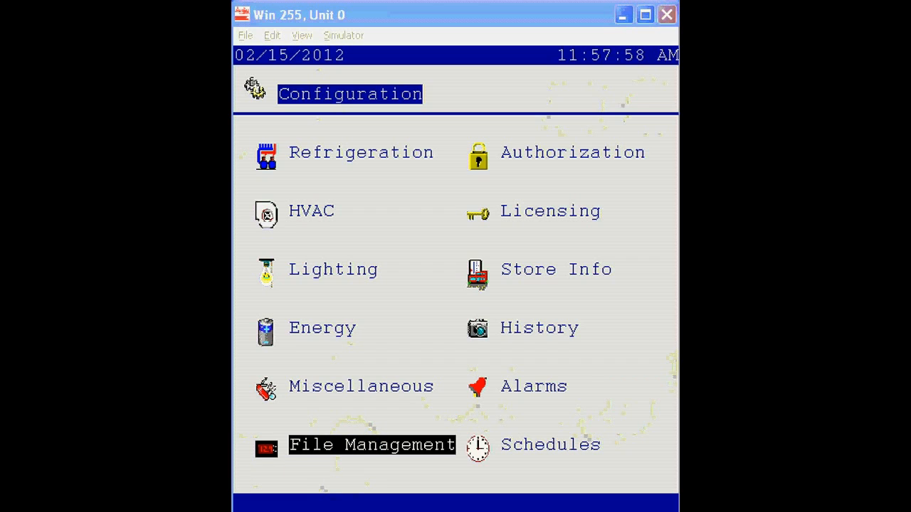
left_click(349, 443)
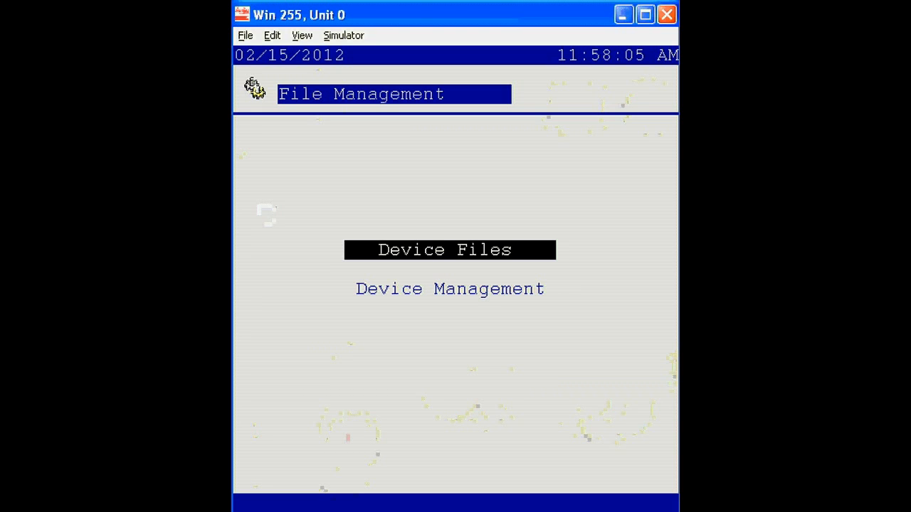
key("Return")
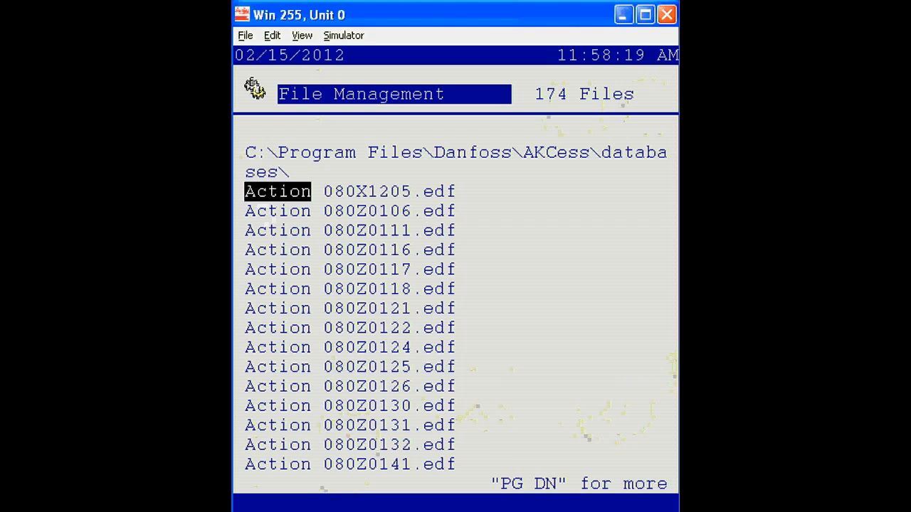
View the file info for 080Z0130.edf to check its version and date, and leave File Management
key("Down")
key("Down")
key("Down")
key("Down")
key("Down")
key("Down")
key("Down")
key("Down")
key("Down")
key("Down")
key("Down")
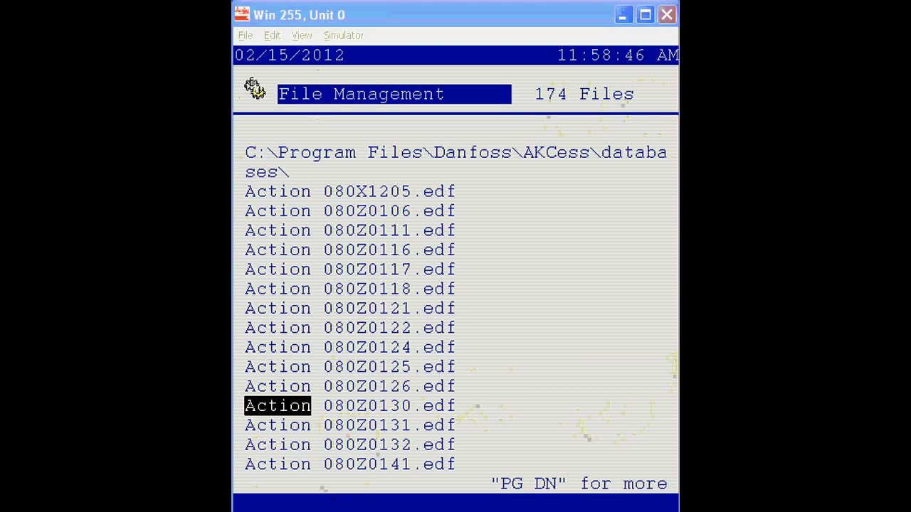
left_click(285, 410)
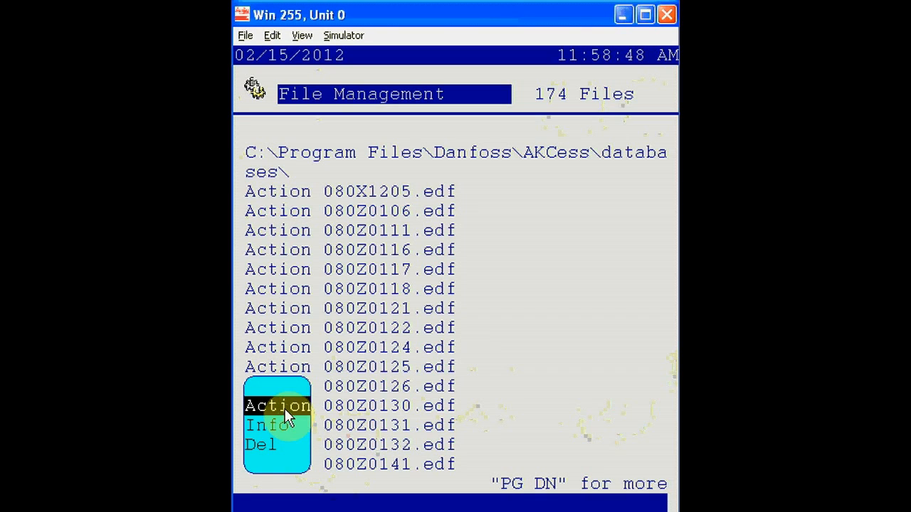
left_click(285, 419)
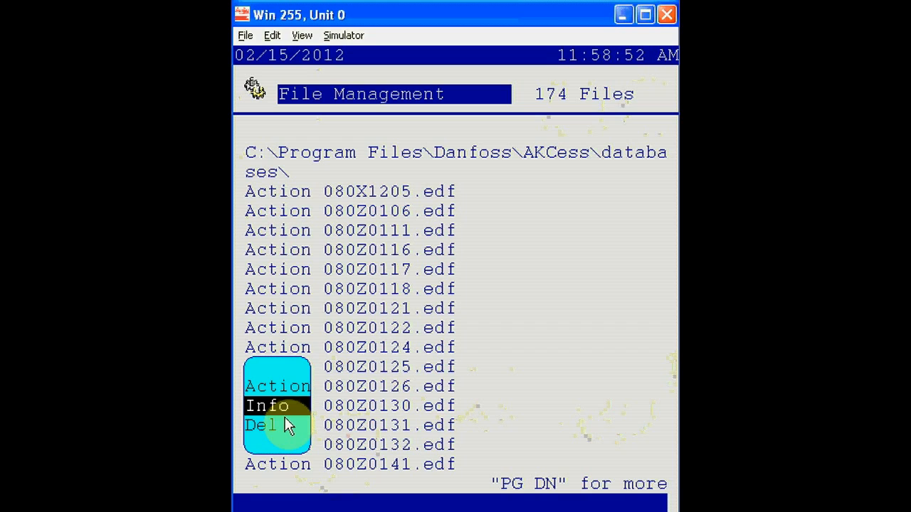
left_click(288, 426)
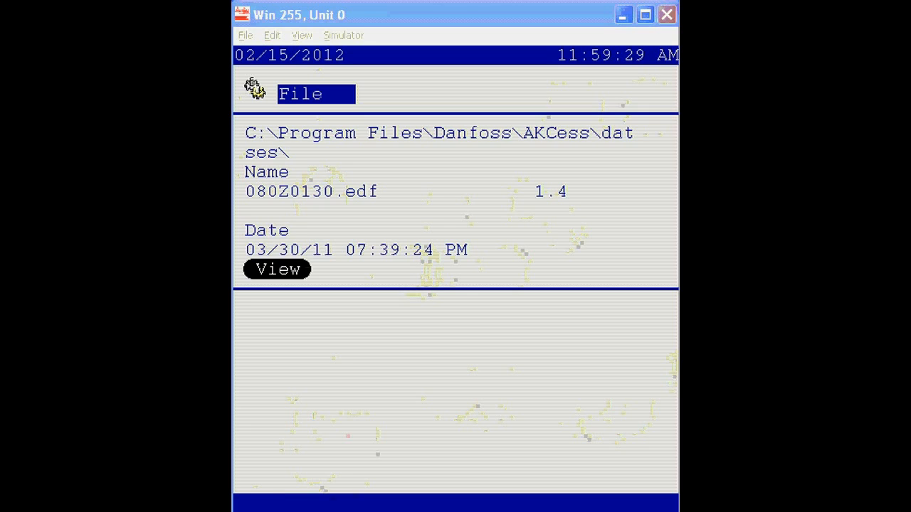
key("Return")
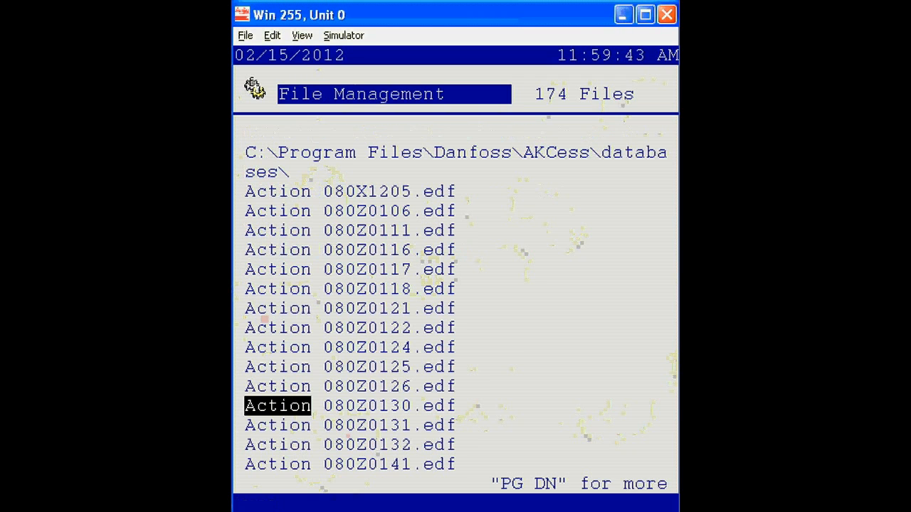
key("Escape")
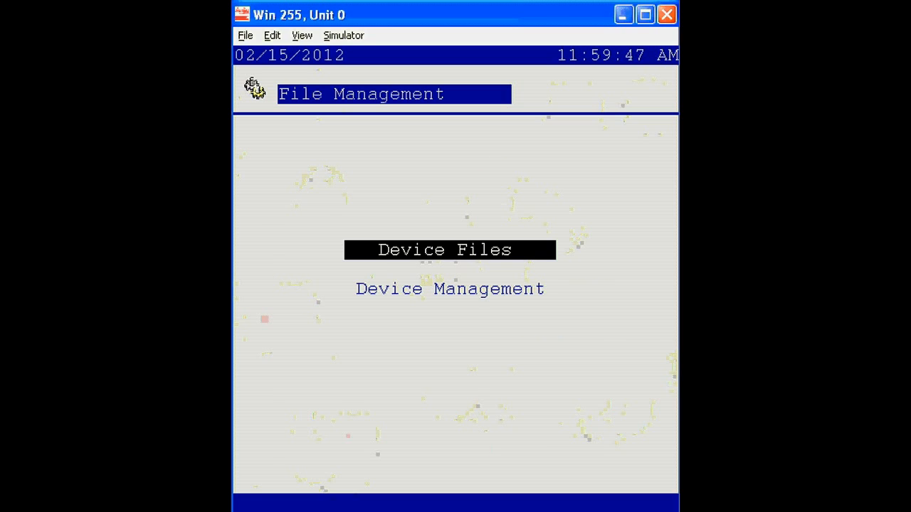
key("Escape")
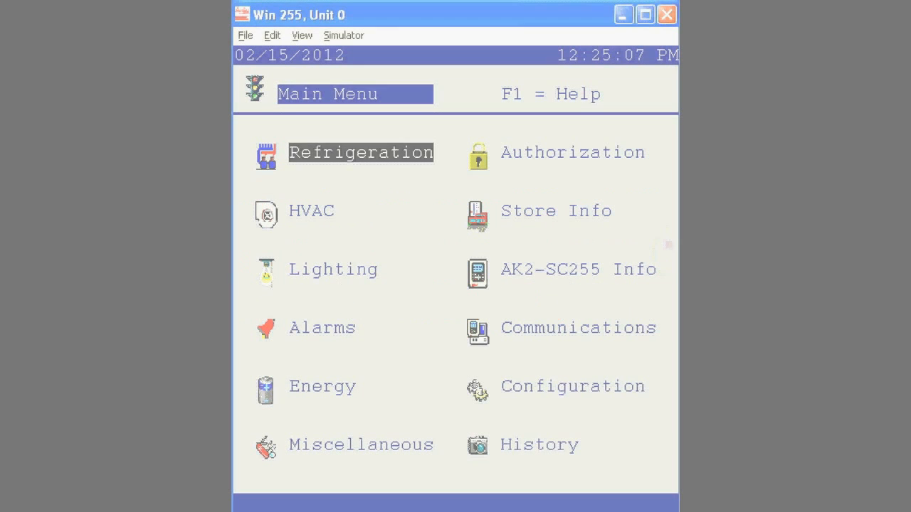
Add a rack in the Refrigeration section of the configuration
key("Up")
key("Up")
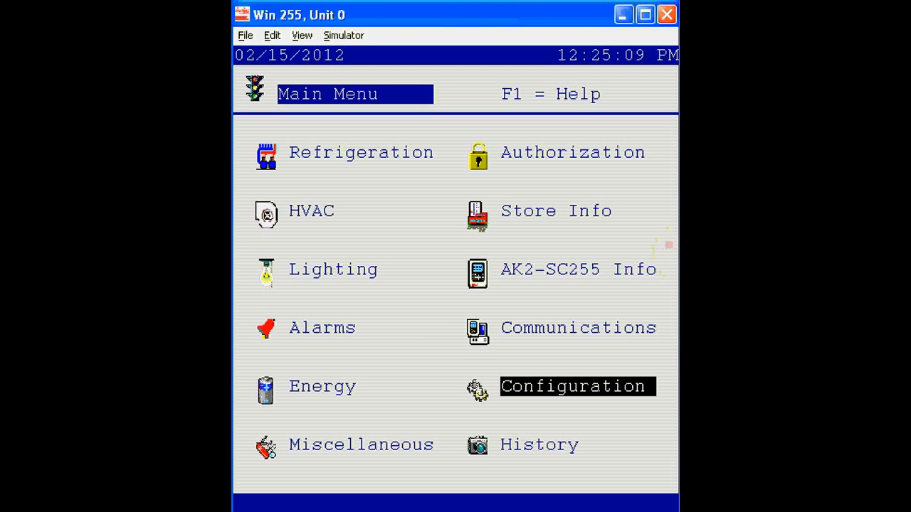
key("Return")
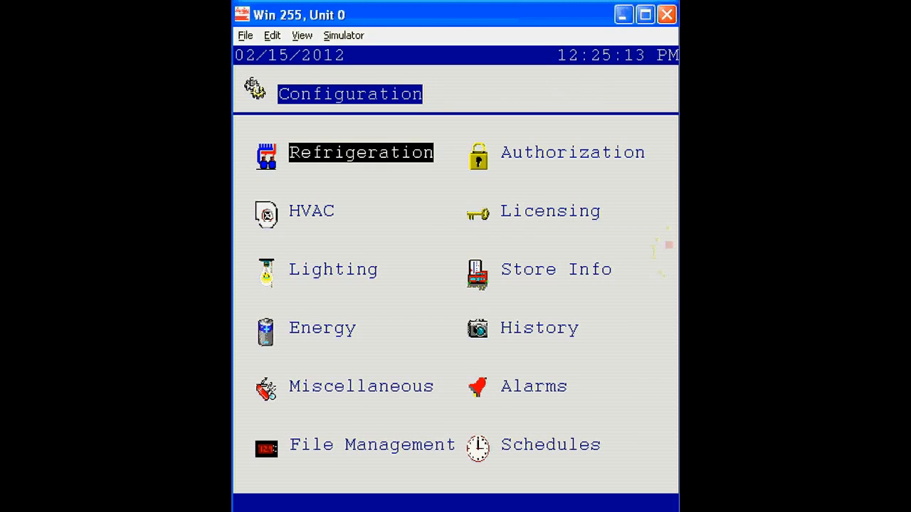
key("Return")
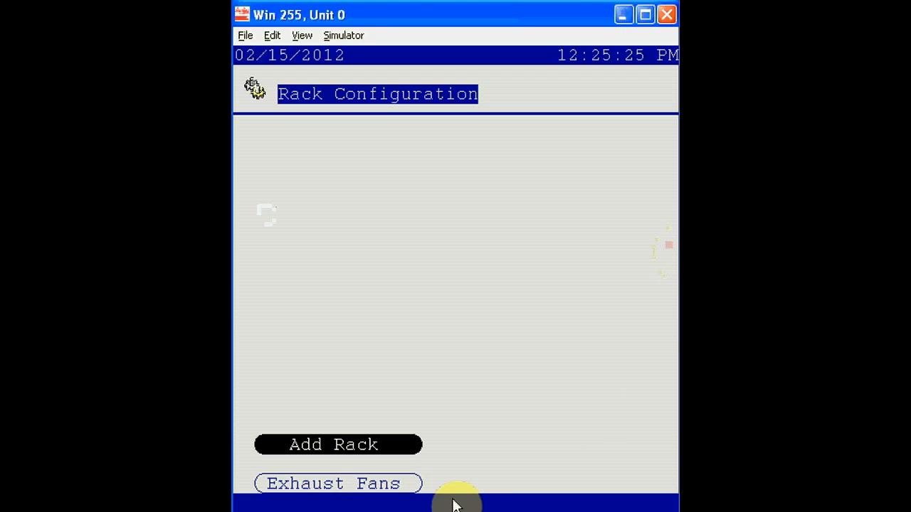
left_click(380, 447)
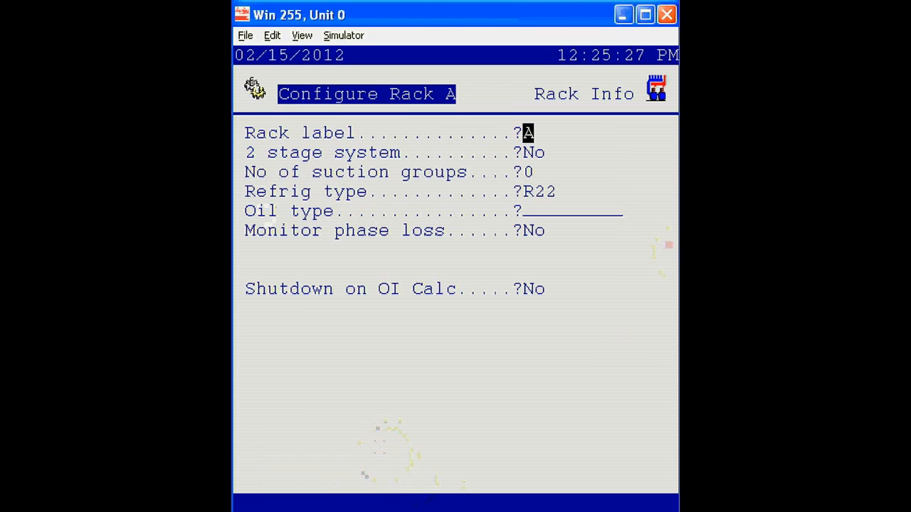
Set the number of suction groups for Rack A to 1 and leave its rack info
key("Down")
key("Down")
type("1")
key("Return")
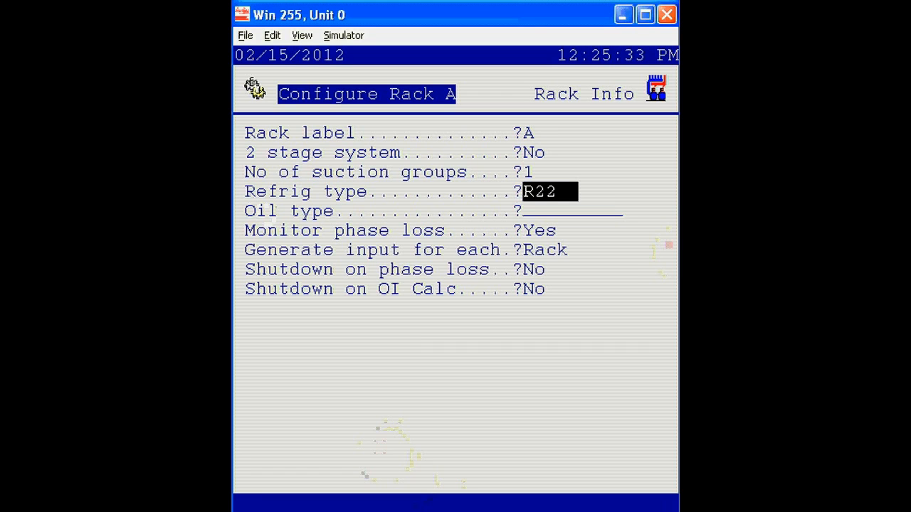
key("Return")
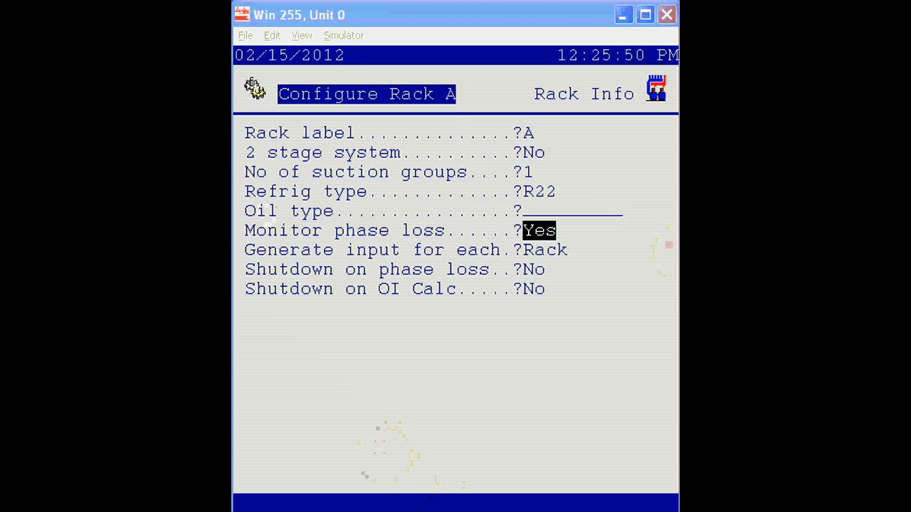
left_click(294, 427)
key("Escape")
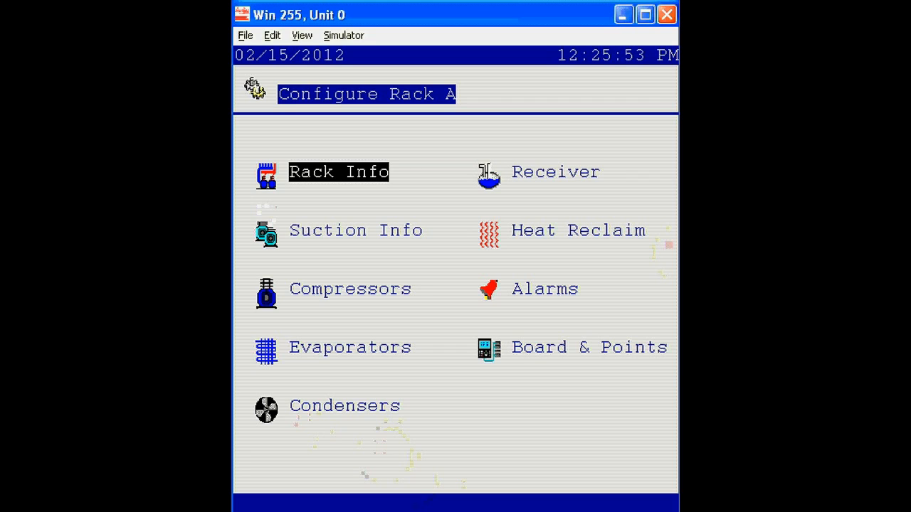
Set the number of circuits to 1 in Rack A's evaporator configuration
key("Down")
key("Down")
key("Down")
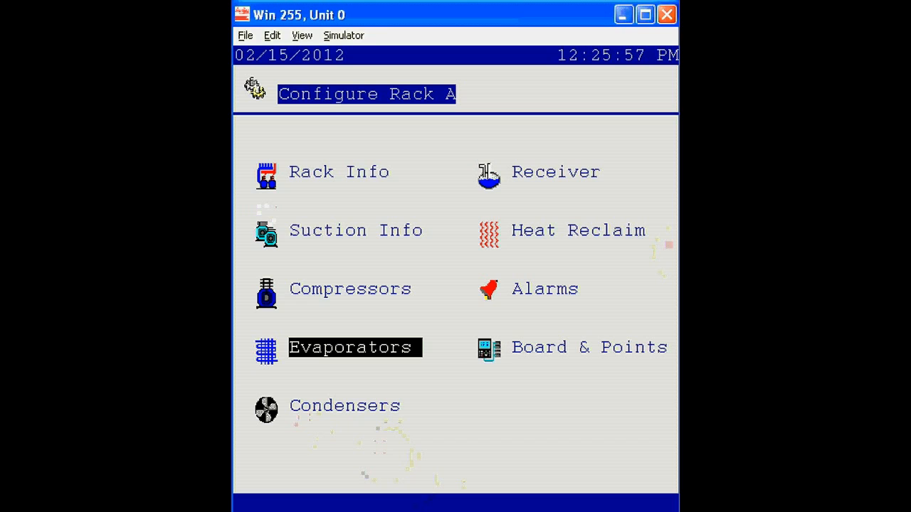
key("Return")
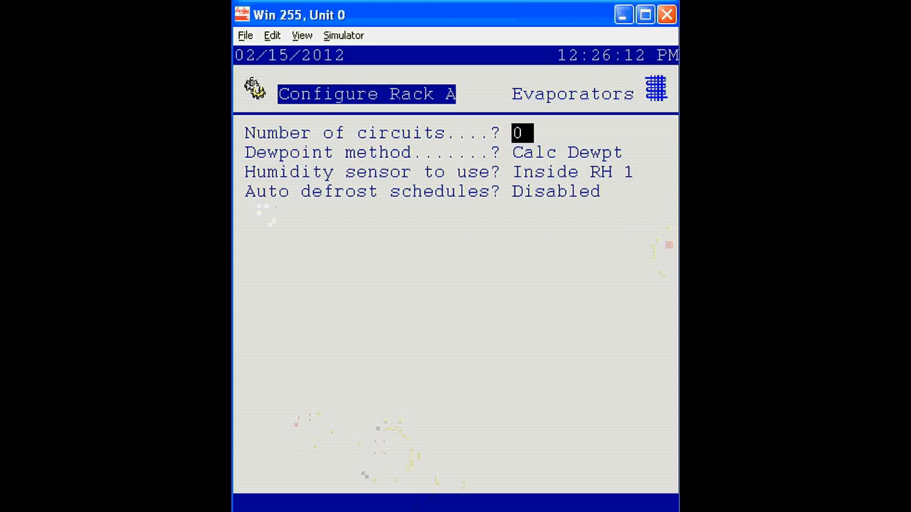
type("1")
key("Return")
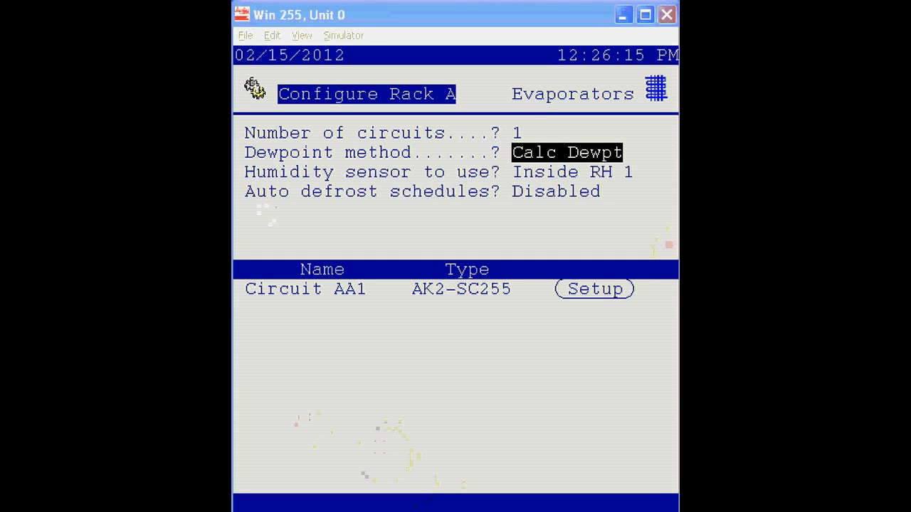
Change the controller type of Circuit AA1 to Generic
left_click(421, 287)
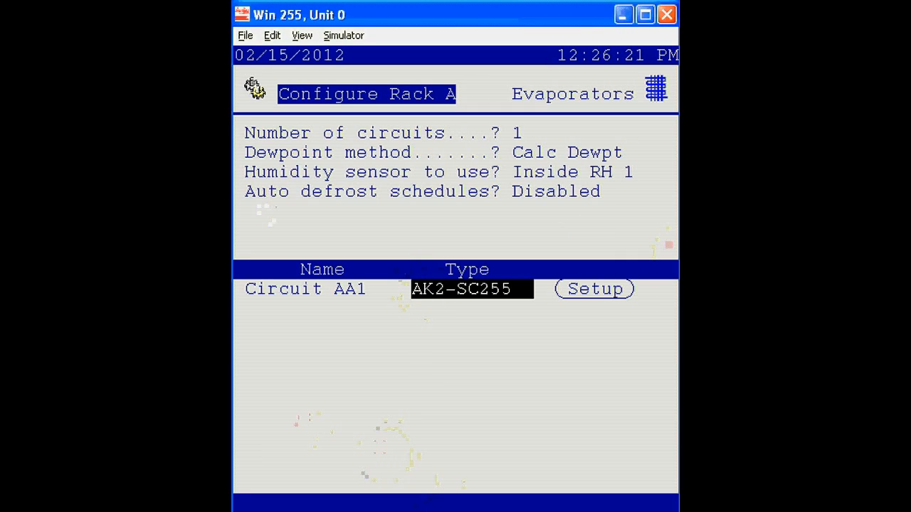
key("Return")
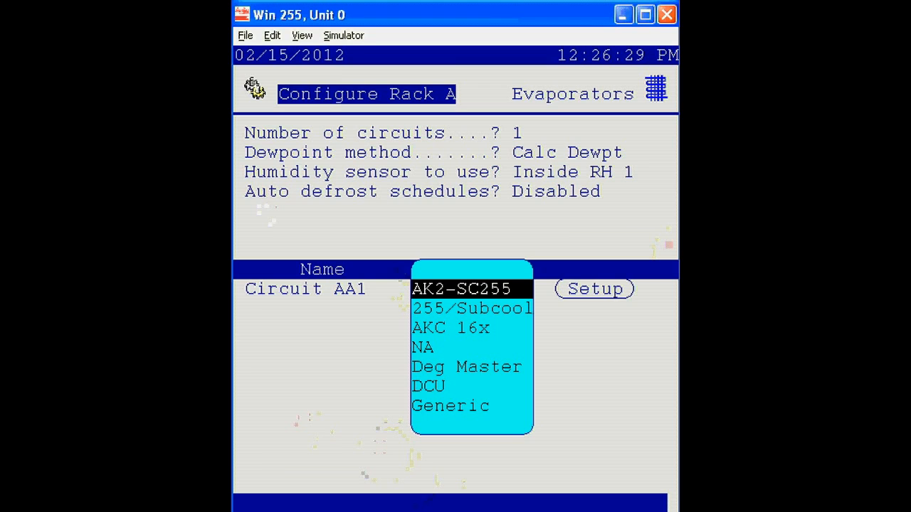
key("Down")
key("Down")
key("Down")
key("Down")
key("Down")
key("Down")
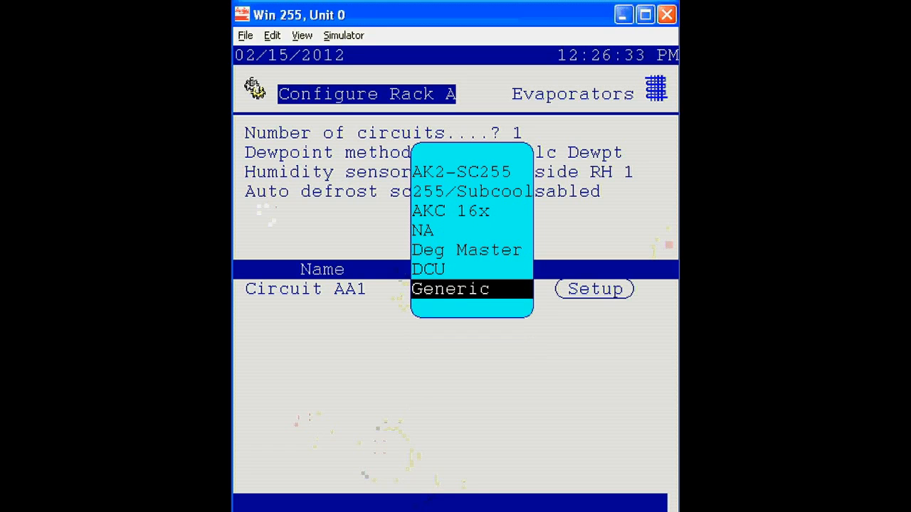
key("Return")
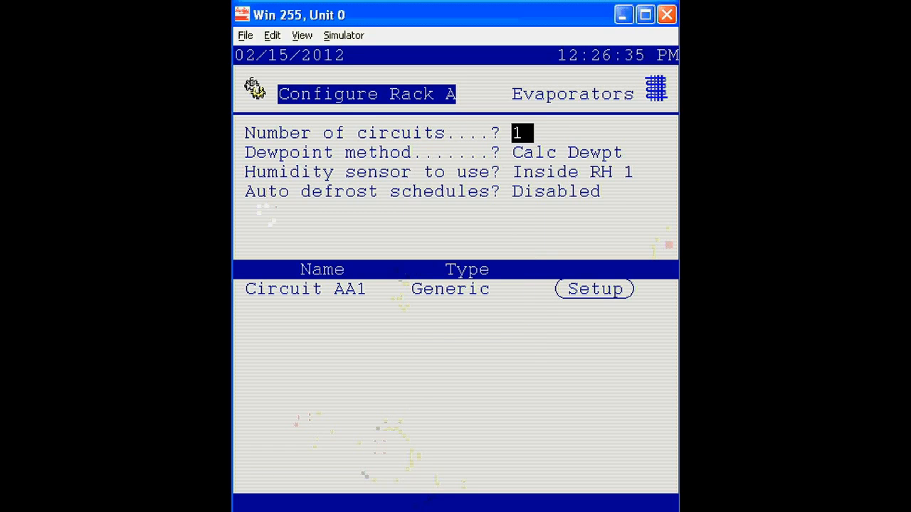
Open the setup of Circuit AA1
key("Down")
key("Down")
key("Down")
key("Down")
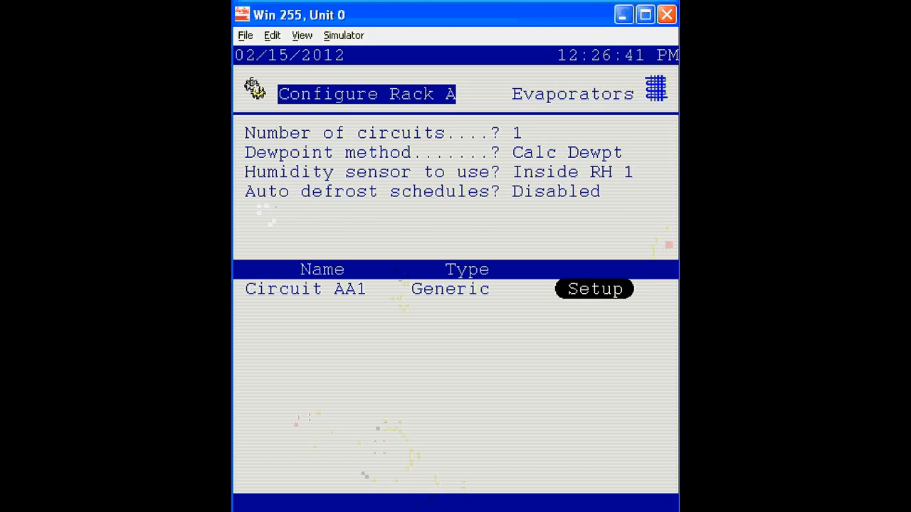
key("Return")
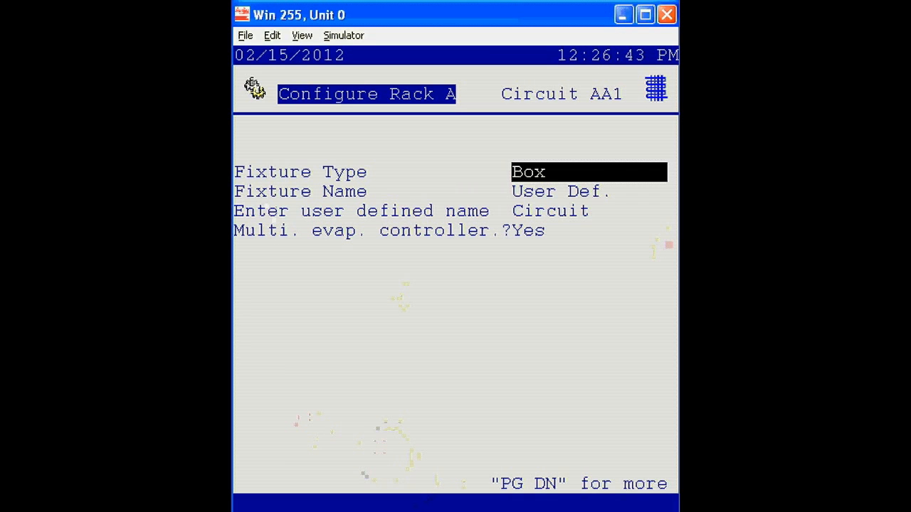
Review the fixture type, fixture name, user-defined name and multi-evaporator controller settings of Circuit AA1
key("Up")
key("Up")
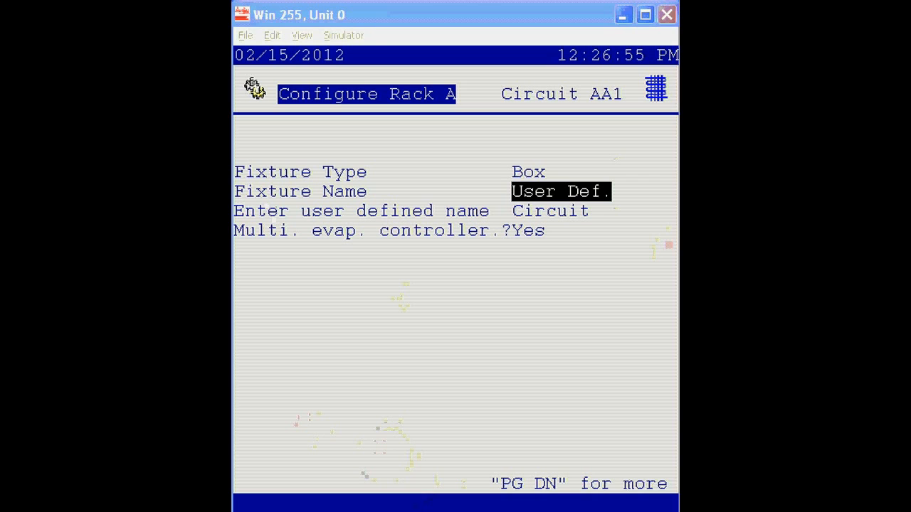
left_click(303, 415)
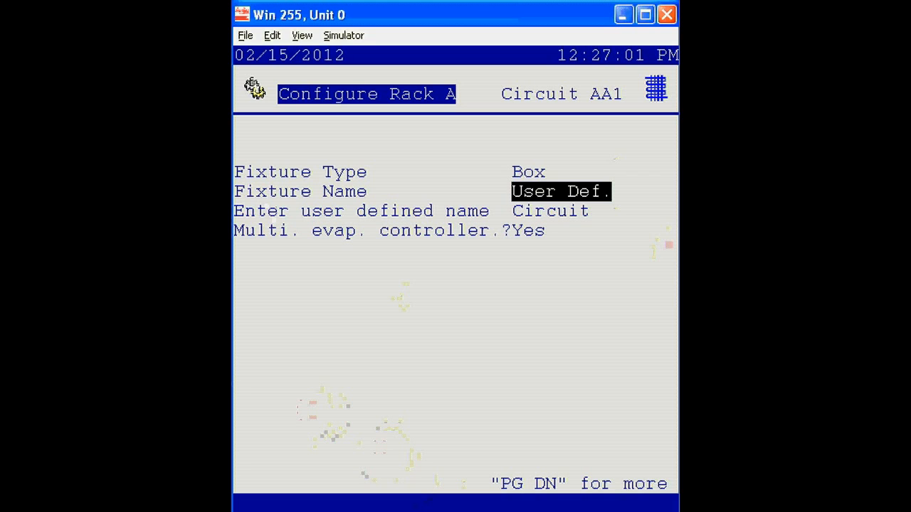
key("Up")
key("Down")
key("Up")
key("Down")
key("Down")
key("Down")
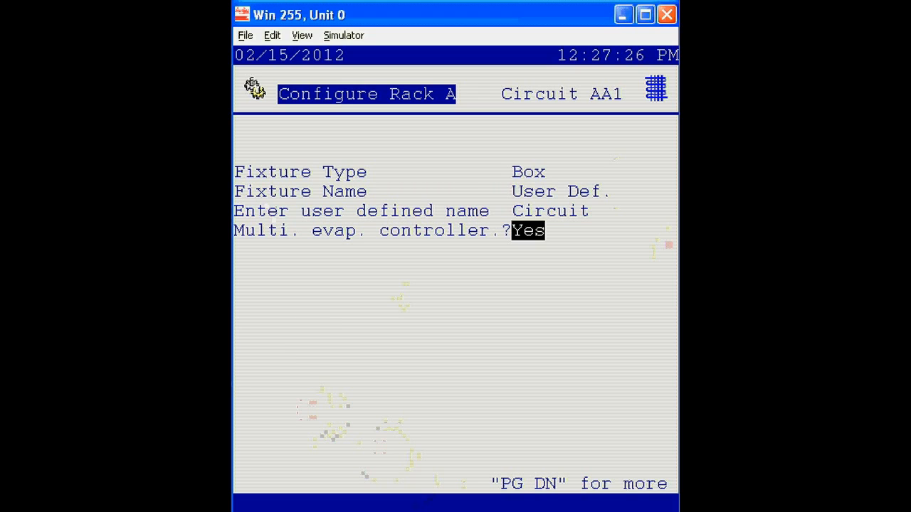
Examine the AK-CC750 controller models and their software versions available for Circuit AA1
key("Page_Down")
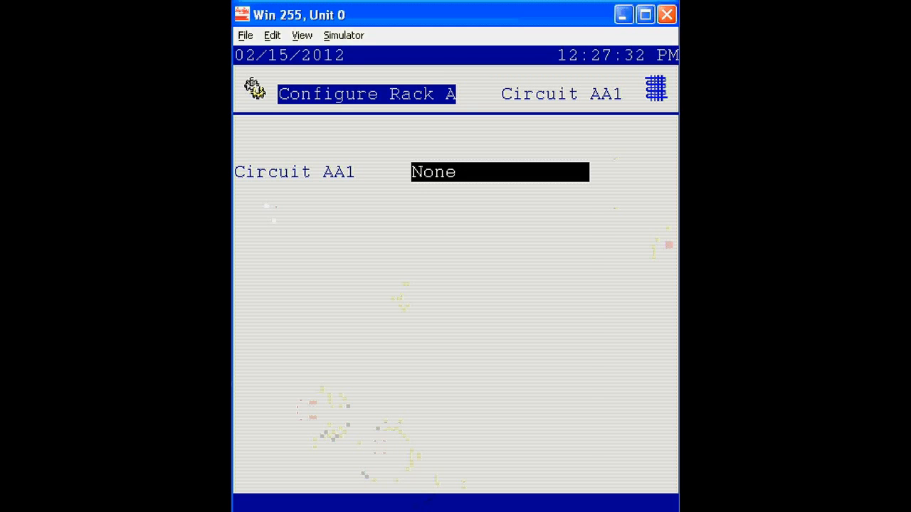
key("Return")
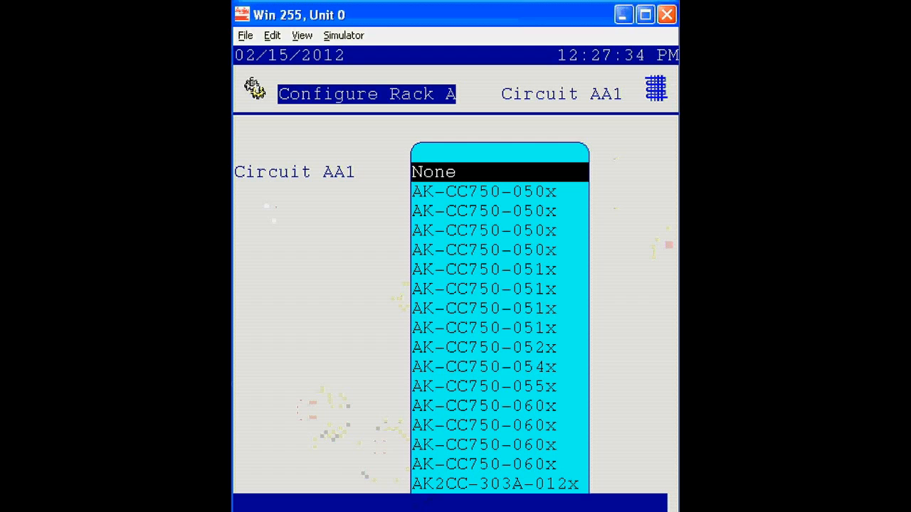
key("Down")
key("Down")
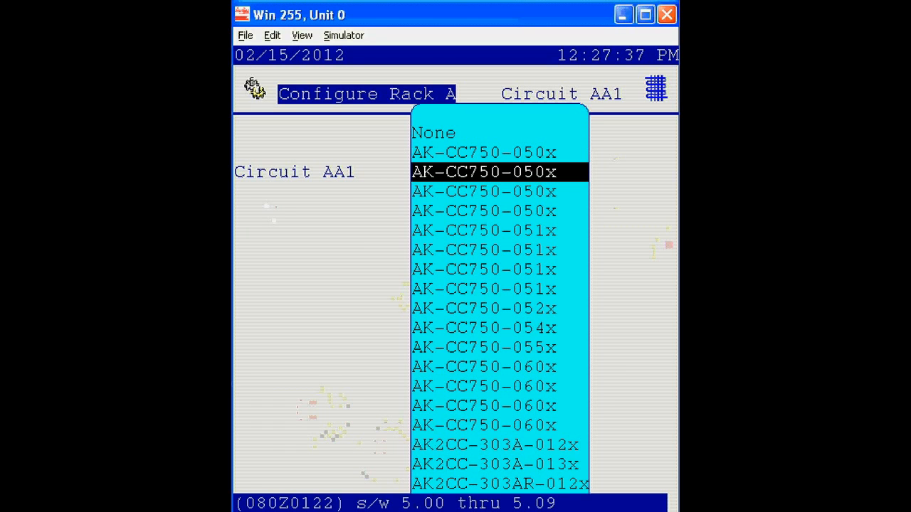
key("Down")
key("Down")
key("Down")
key("Down")
key("Down")
key("Down")
key("Down")
key("Down")
key("Down")
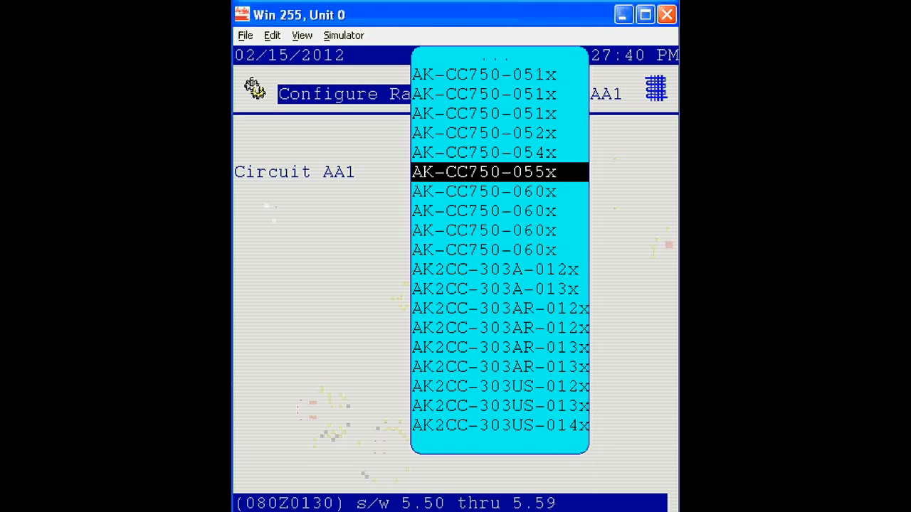
key("Up")
key("Up")
key("Up")
key("Up")
key("Up")
key("Up")
key("Up")
key("Up")
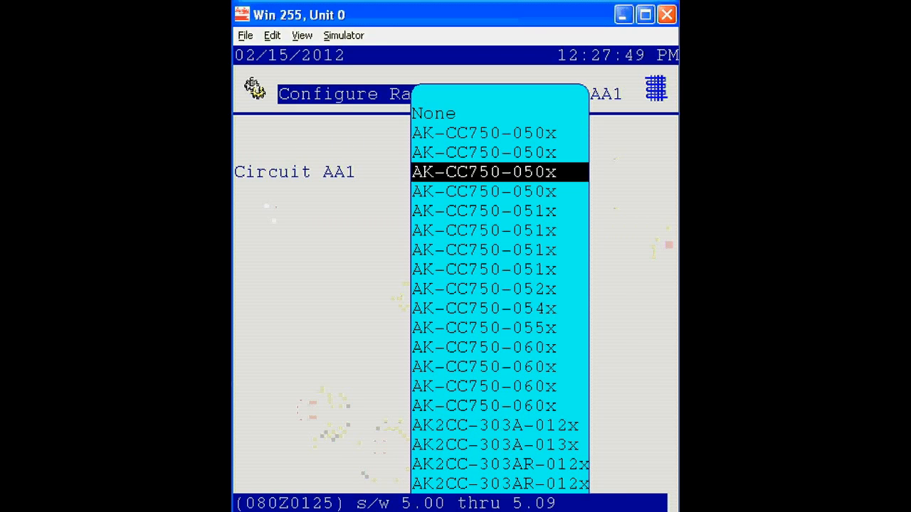
Assign the AK-CC750-055x (080Z0130) controller with software 5.50 thru 5.59 to Circuit AA1
key("Down")
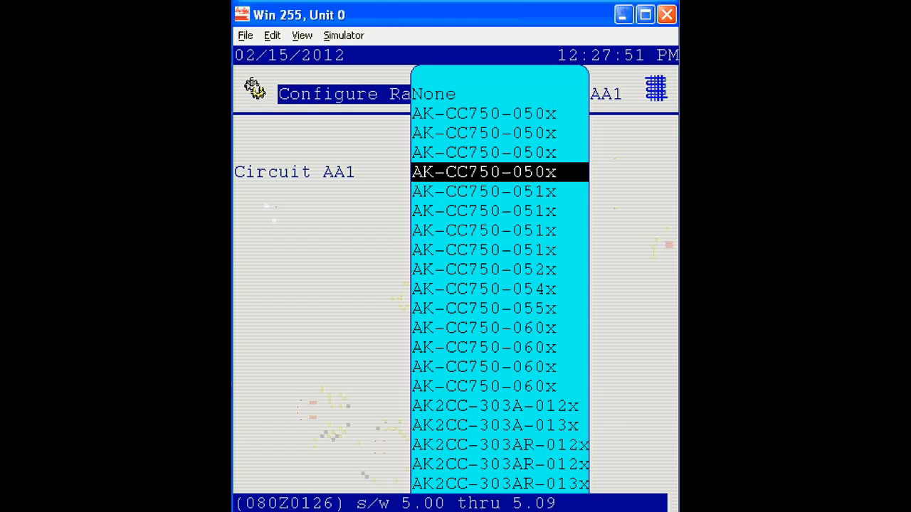
key("Down")
key("Down")
key("Down")
key("Down")
key("Down")
key("Down")
key("Down")
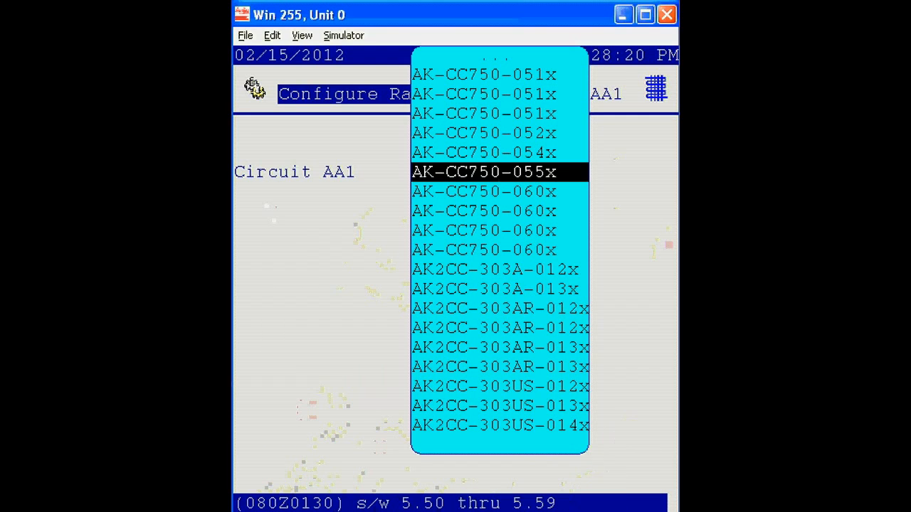
key("Return")
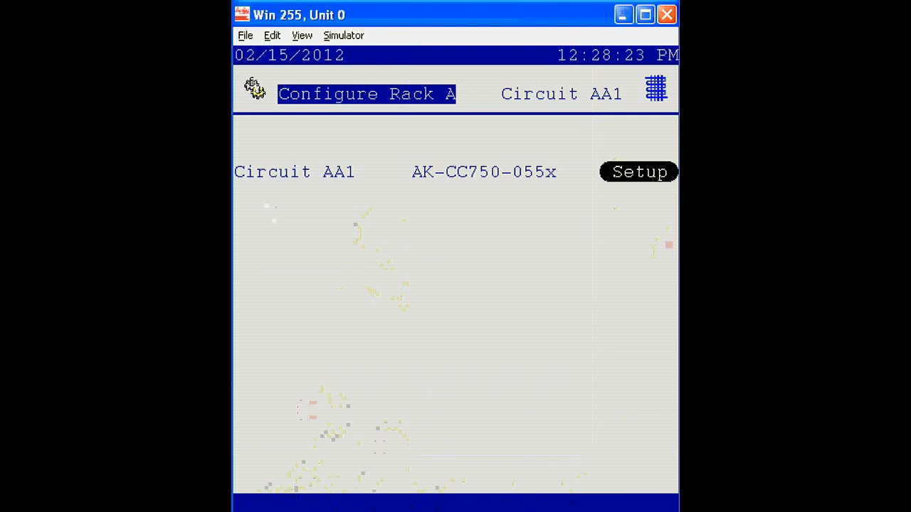
Open the AK-CC750-055x setup for Circuit AA1 and set the address of Circuit AA1a to 1
left_click(640, 173)
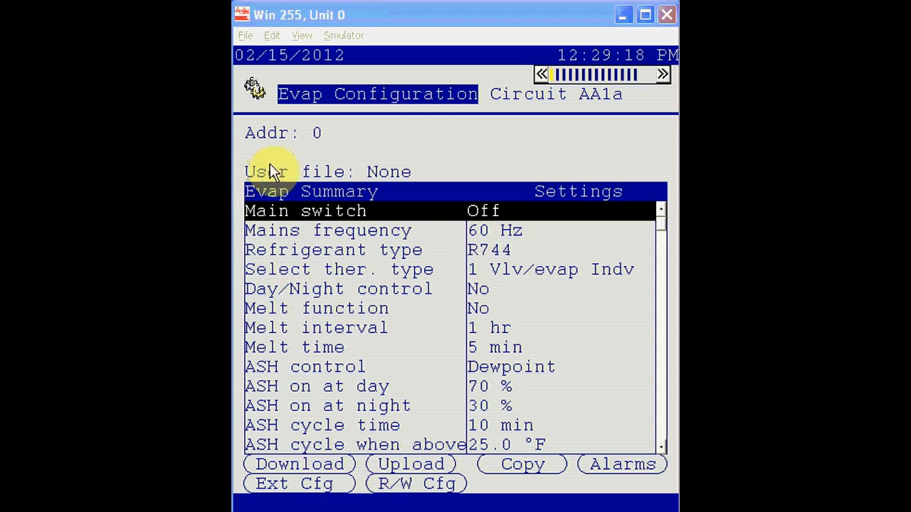
left_click(319, 132)
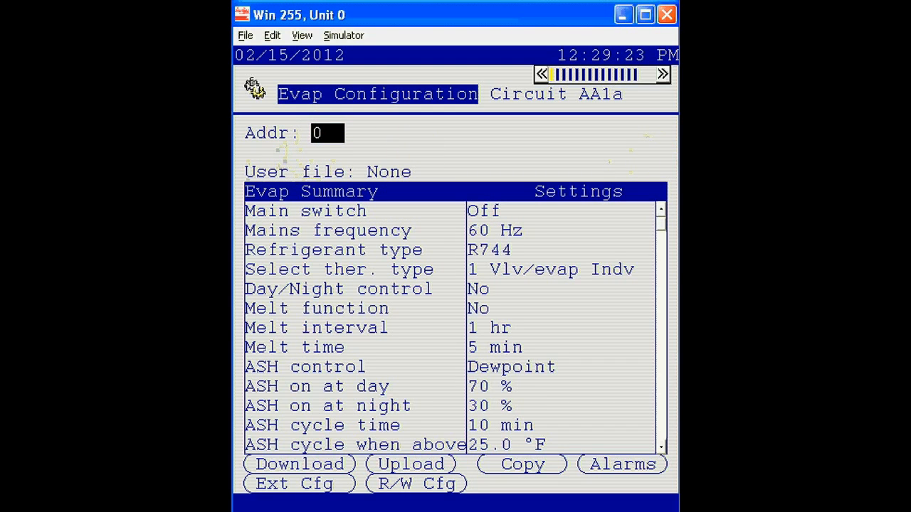
type("1")
key("Return")
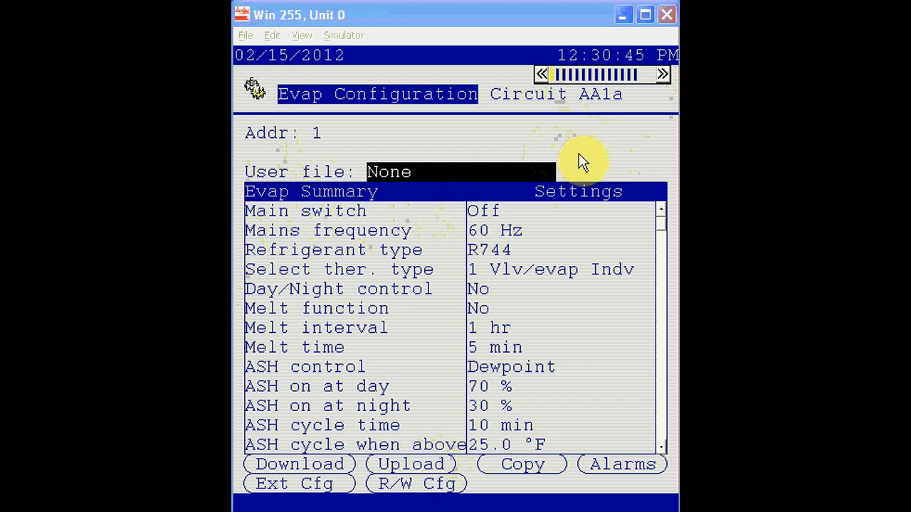
Check the Main switch options and the available user files in Circuit AA1a's evaporator configuration
left_click(490, 210)
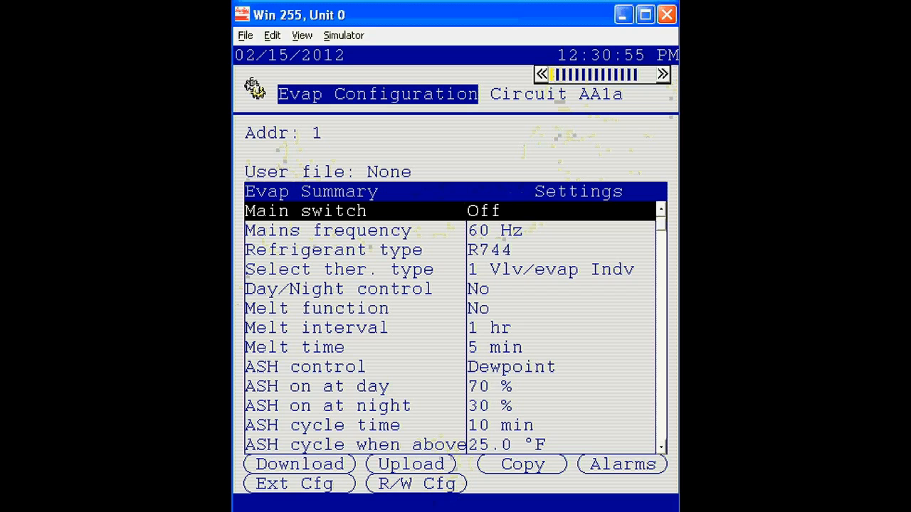
key("Right")
key("Return")
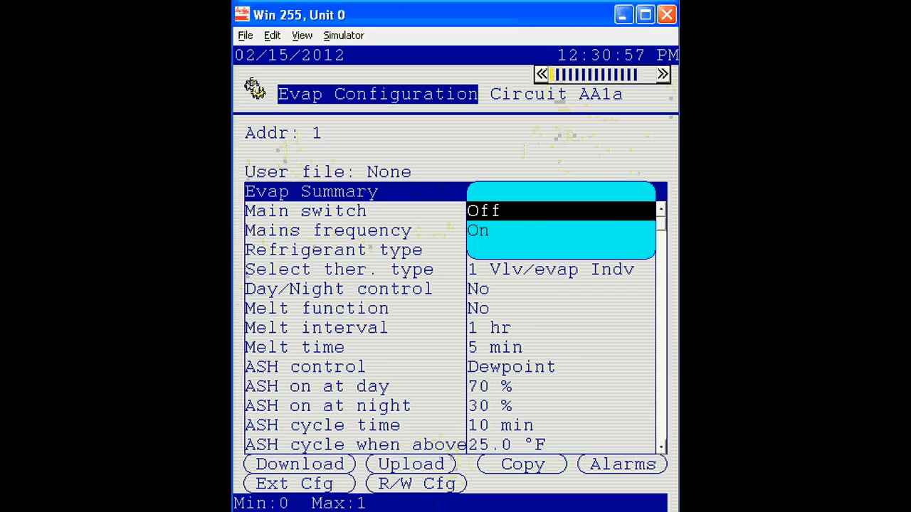
key("Down")
key("Up")
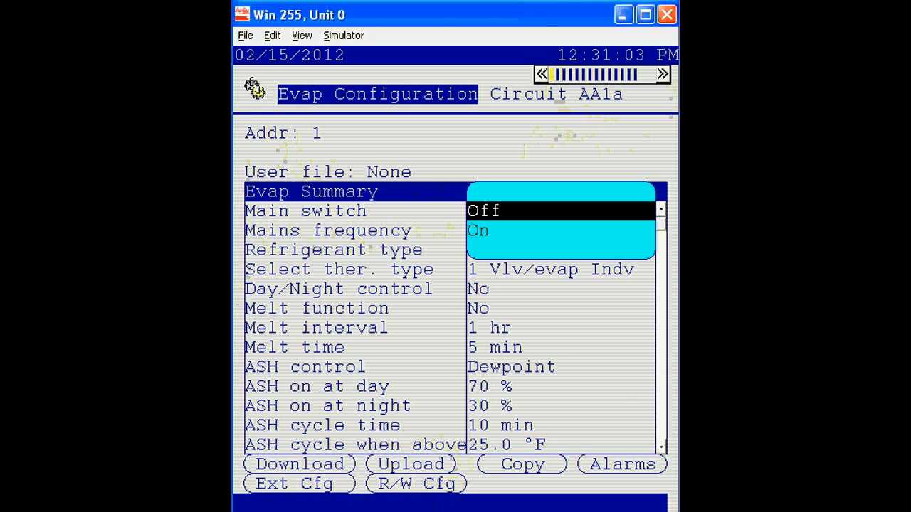
left_click(523, 210)
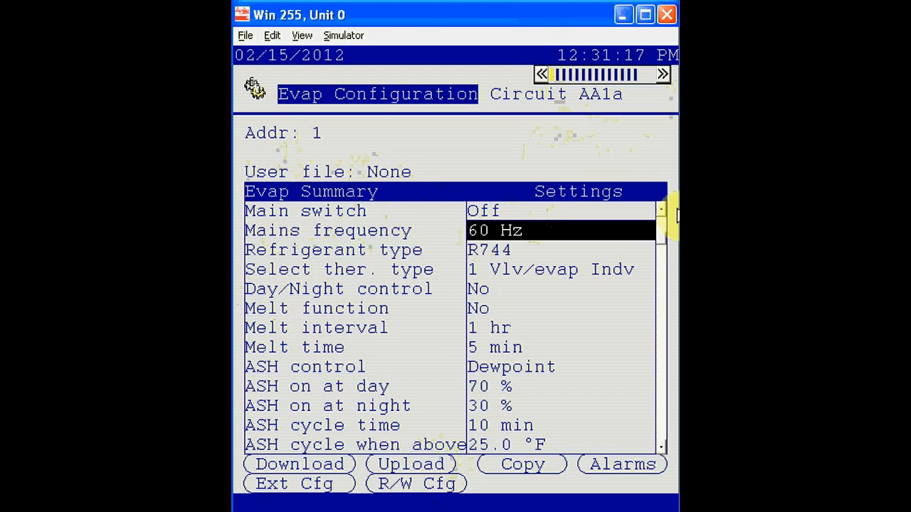
left_click(395, 173)
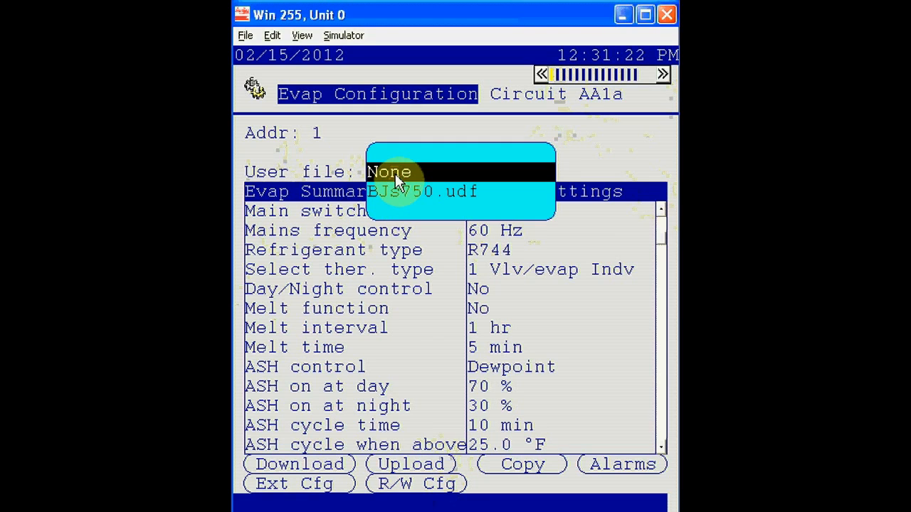
left_click(395, 174)
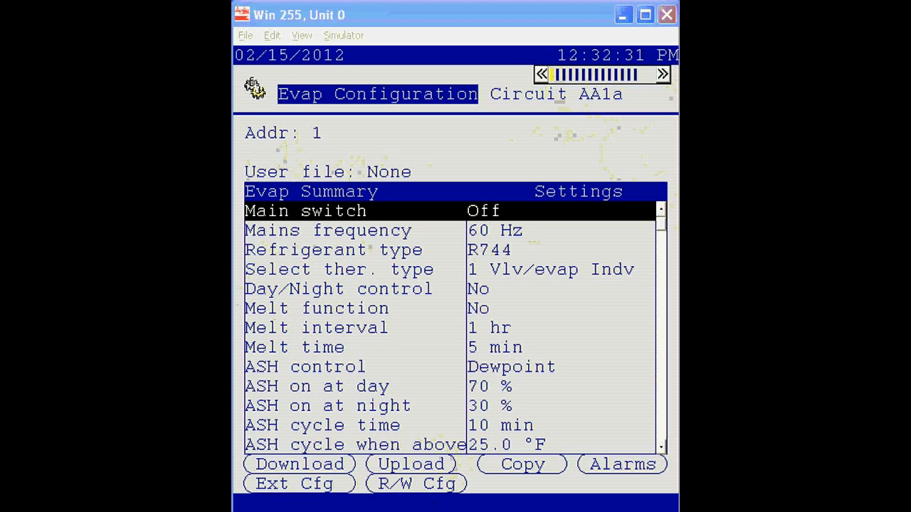
Review Circuit AA1a's common thermostat, Thermostat A and Thermostat B settings, and return to the Evap Summary
left_click(665, 75)
left_click(665, 74)
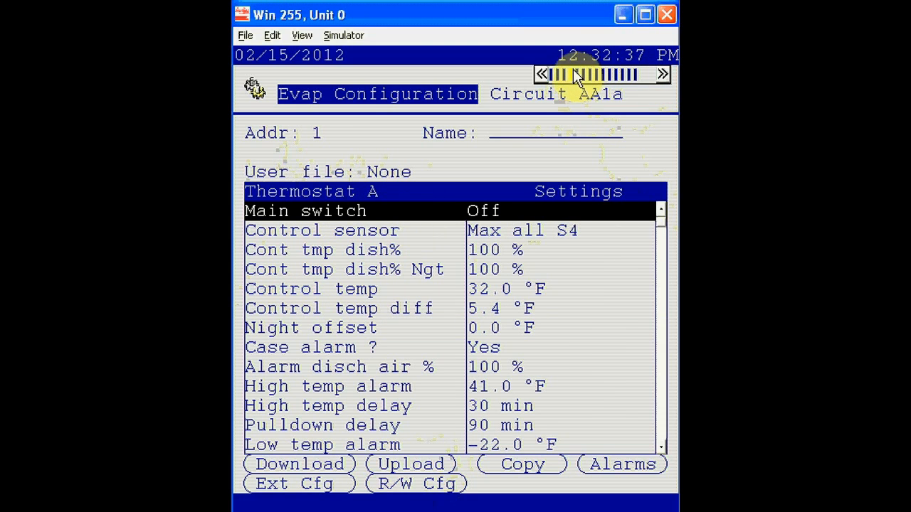
left_click(539, 76)
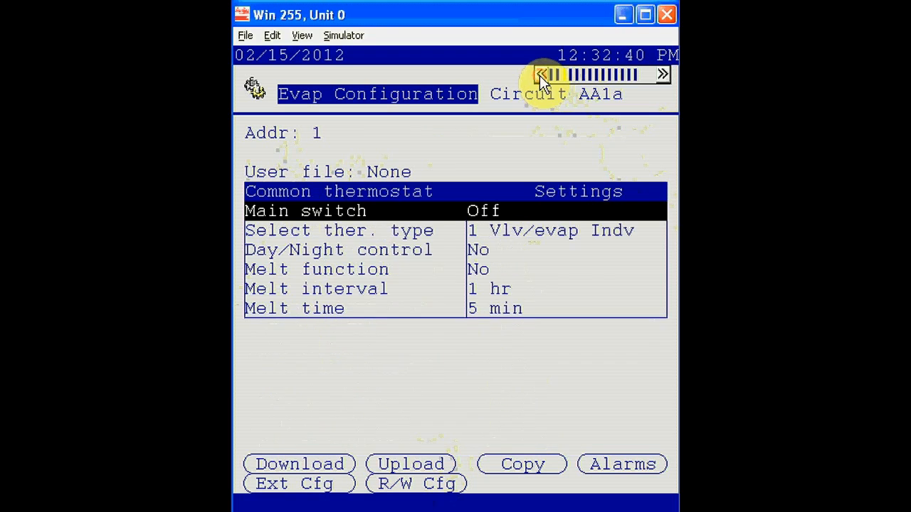
left_click(539, 74)
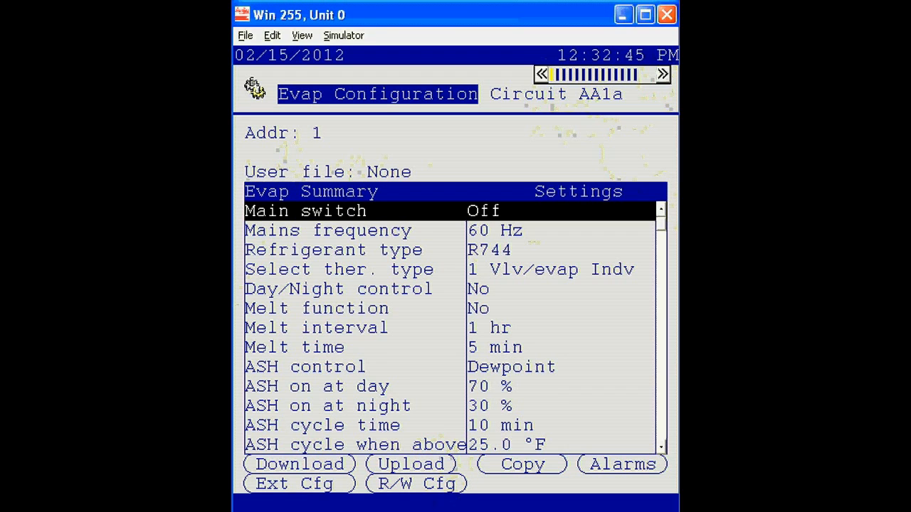
left_click(663, 77)
left_click(664, 76)
left_click(663, 77)
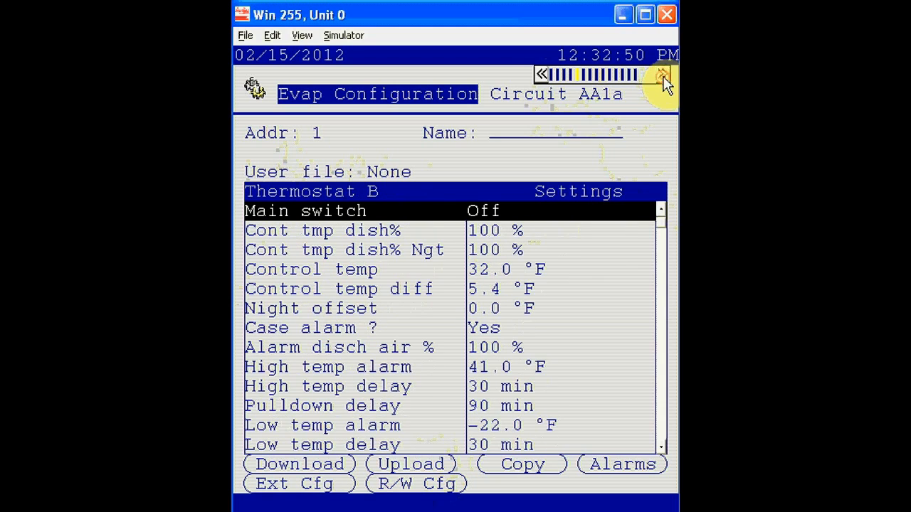
left_click(544, 74)
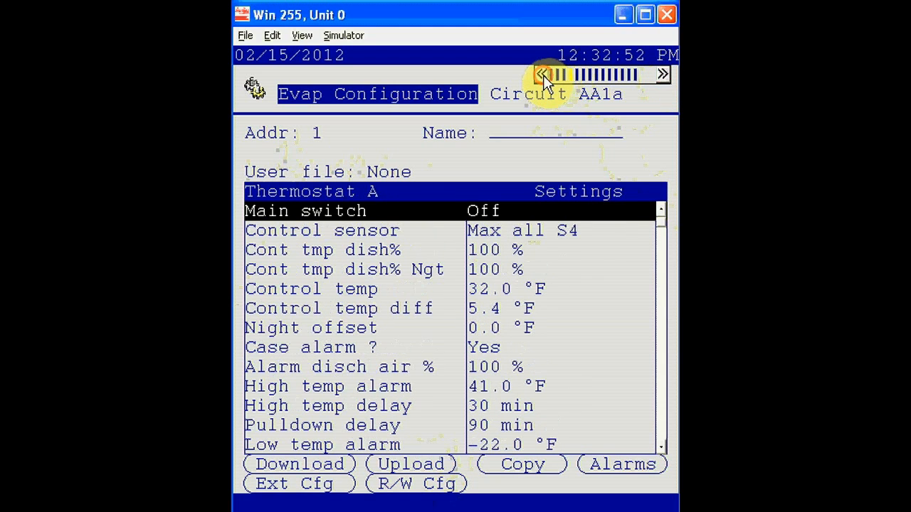
left_click(543, 75)
left_click(543, 74)
left_click(542, 75)
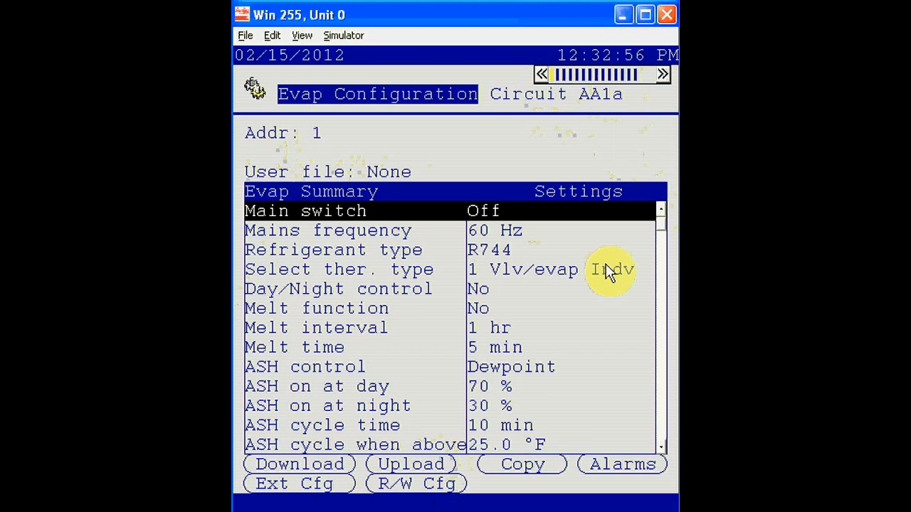
Set the configuration lock to Unlocked in Circuit AA1a's Select application settings
left_click(661, 74)
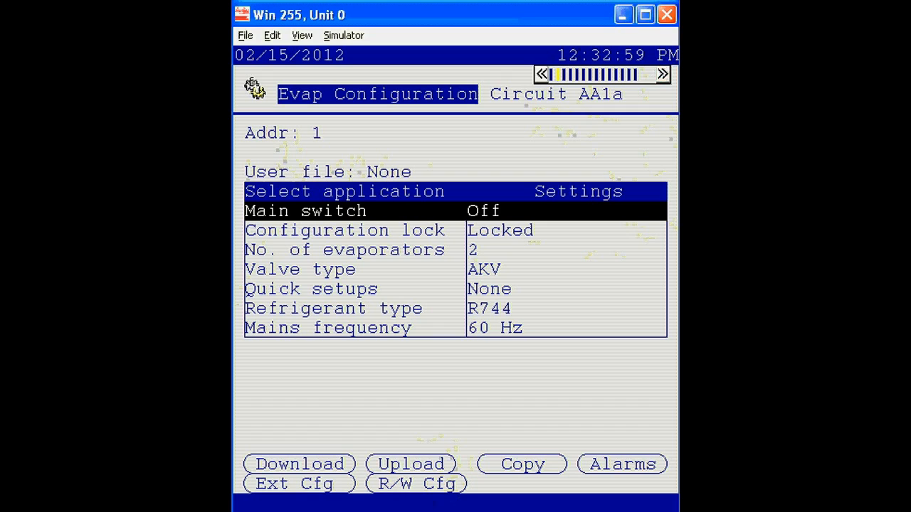
left_click(530, 238)
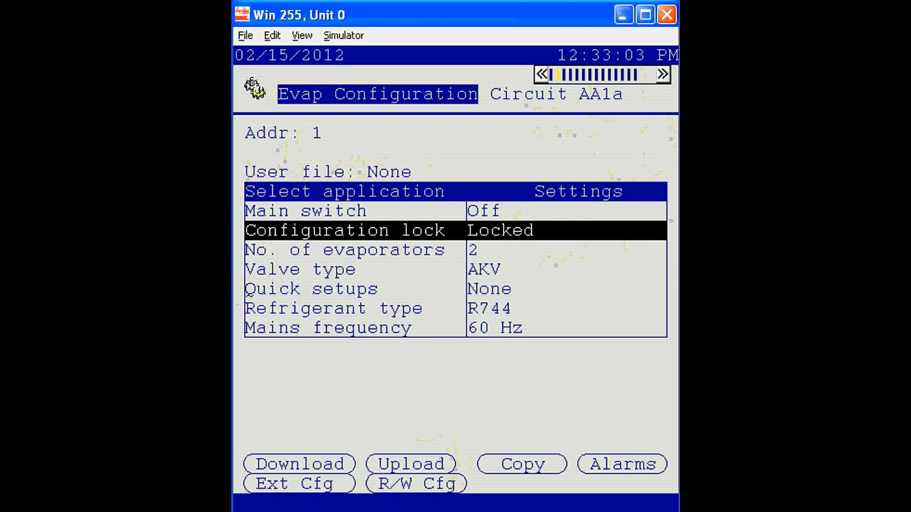
key("Return")
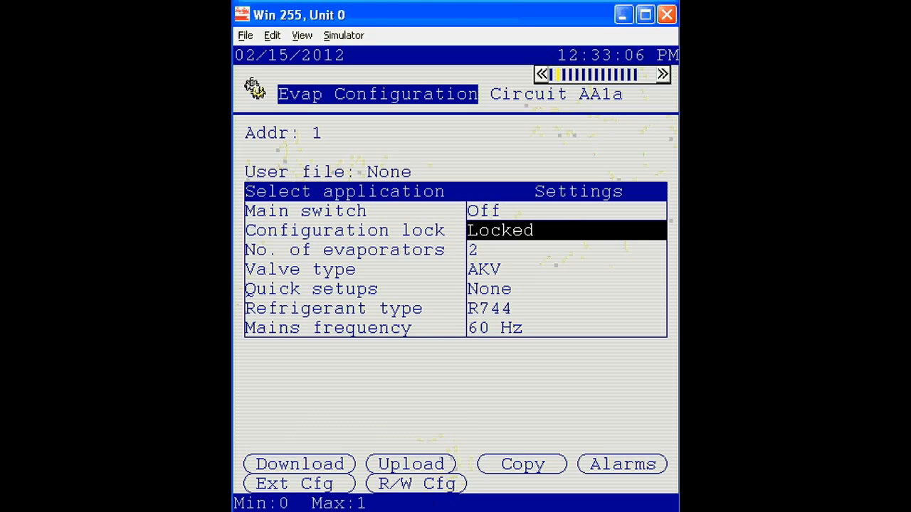
key("Up")
key("Return")
Set the number of evaporators to 4 for Circuit AA1a
key("Down")
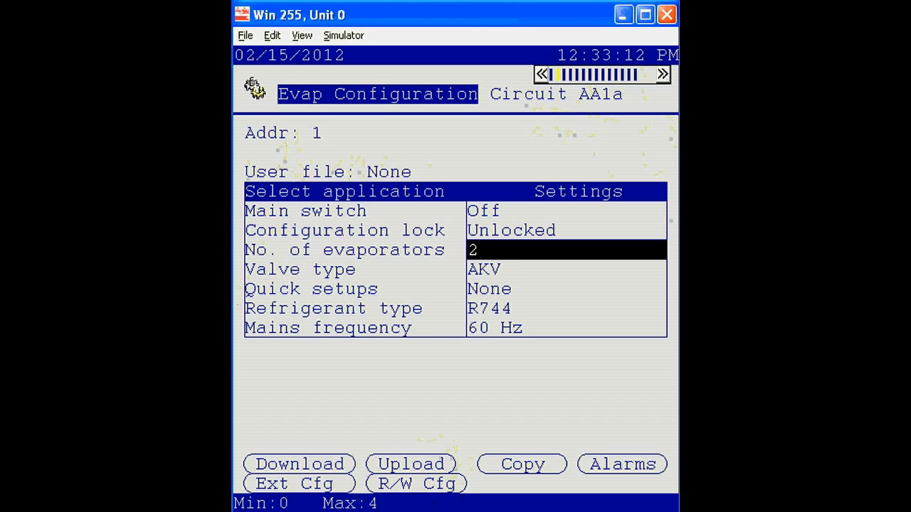
key("Return")
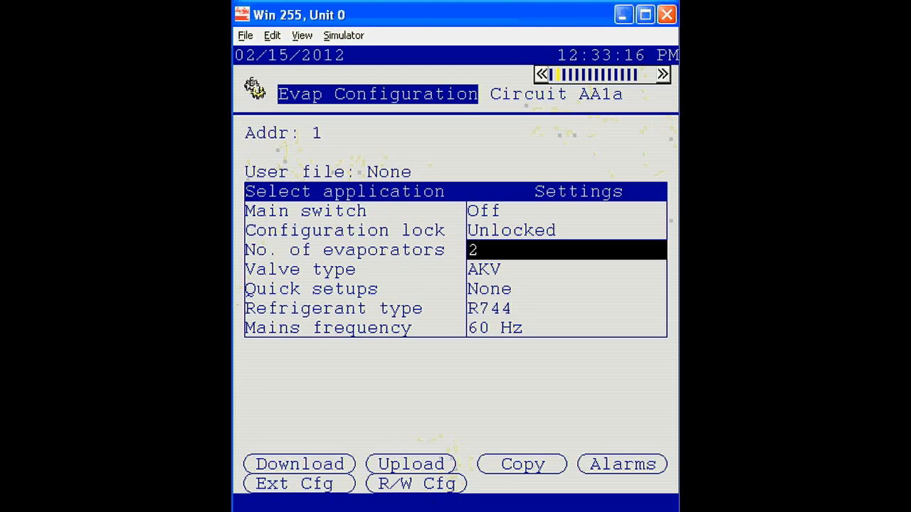
type("4")
key("Return")
Review the available Quick setups options for Circuit AA1a, from the low-temperature EEV entries through the MT and LLSV ones
key("Down")
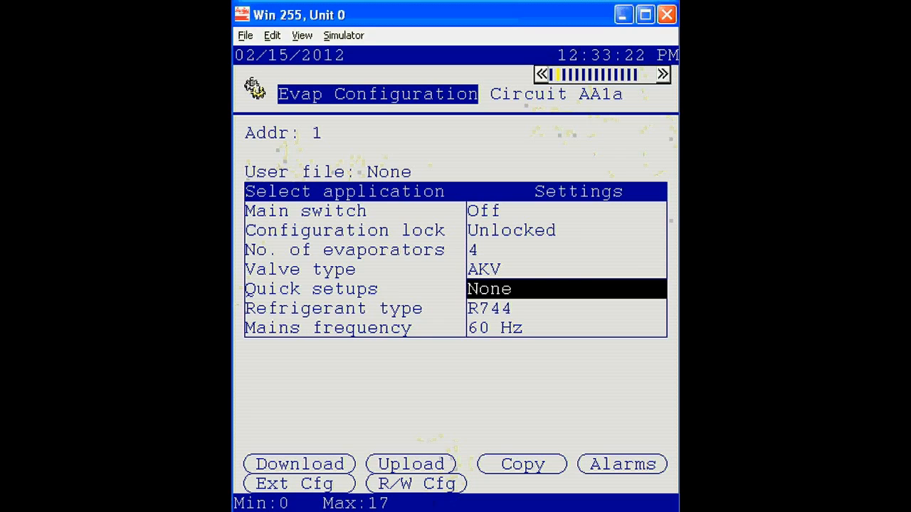
left_click(617, 292)
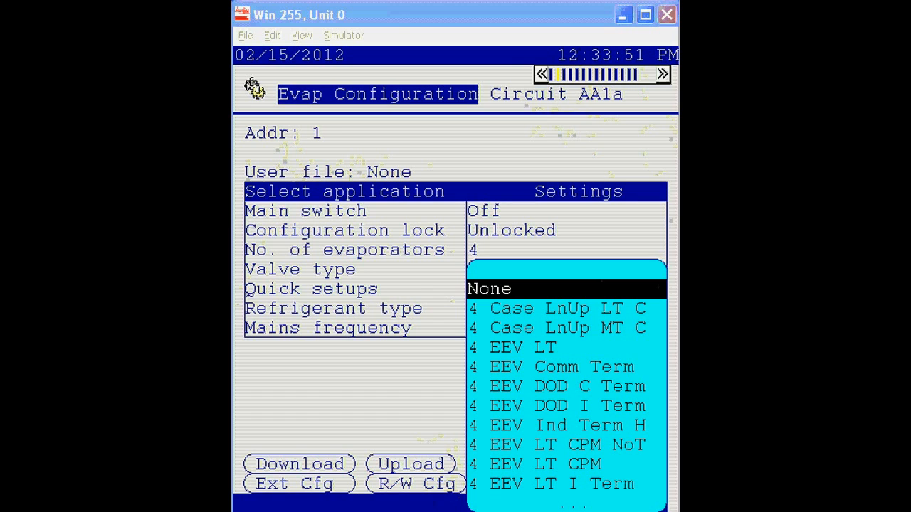
left_click(528, 313)
key("Down")
key("Down")
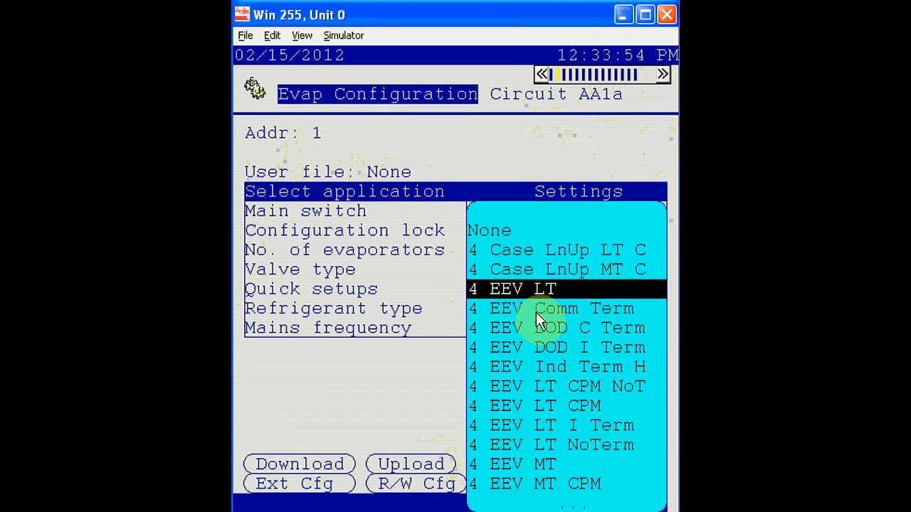
key("Down")
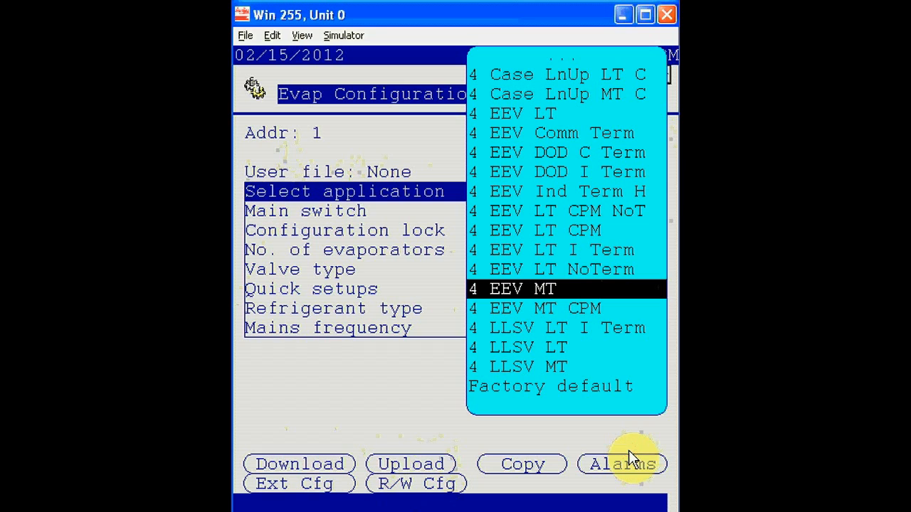
key("Up")
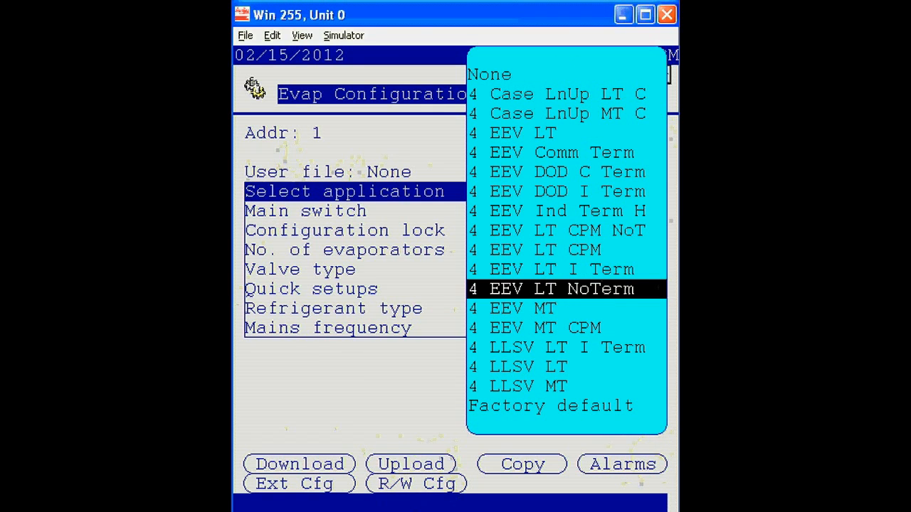
key("Up")
key("Up")
key("Up")
key("Up")
key("Up")
key("Up")
key("Up")
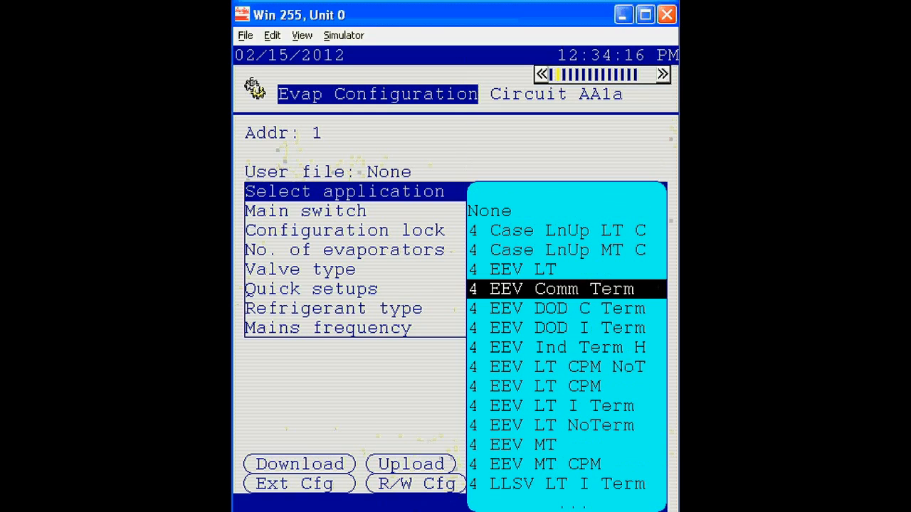
key("Up")
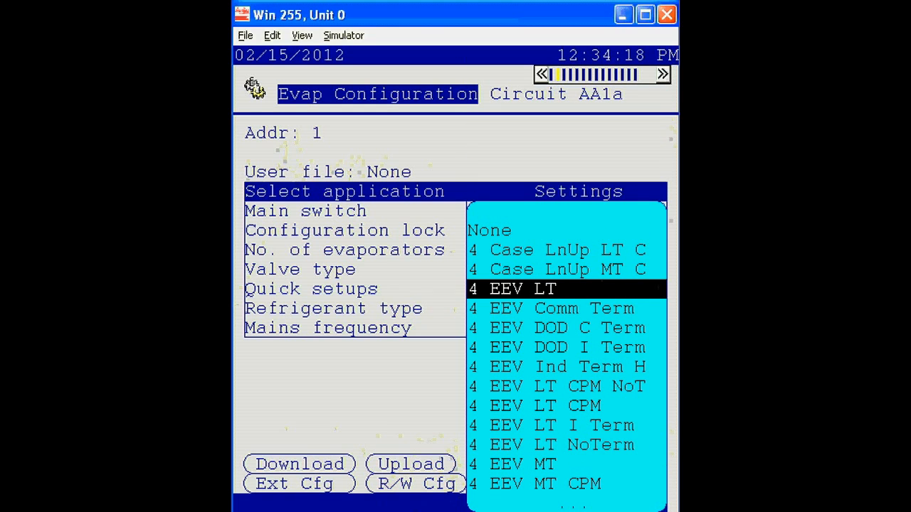
key("Down")
key("Down")
key("Down")
key("Down")
key("Down")
key("Down")
key("Down")
key("Down")
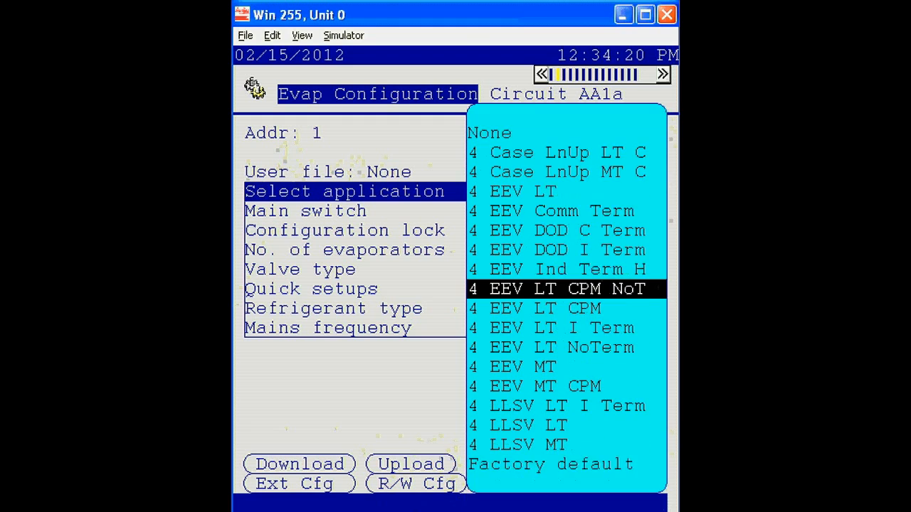
key("Down")
key("Down")
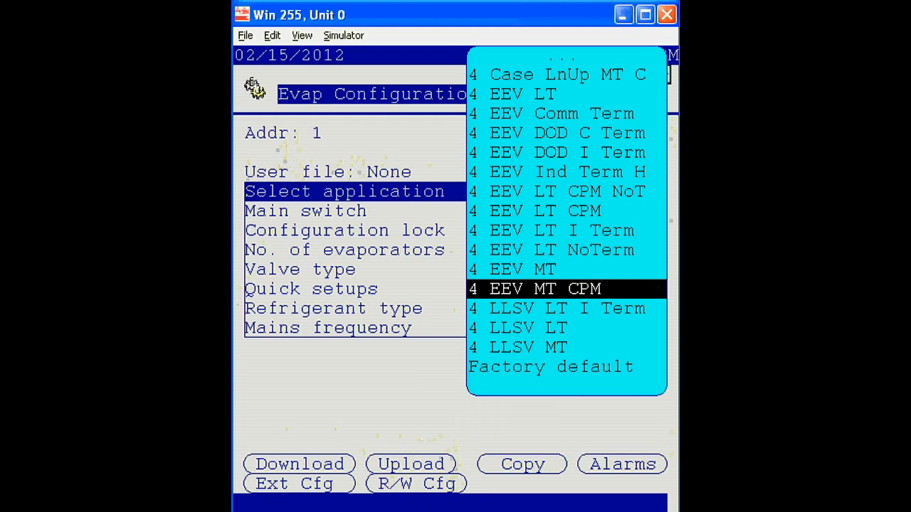
Set Quick setups to 4 EEV LT for Circuit AA1a and accept the controller reset
key("Up")
key("Up")
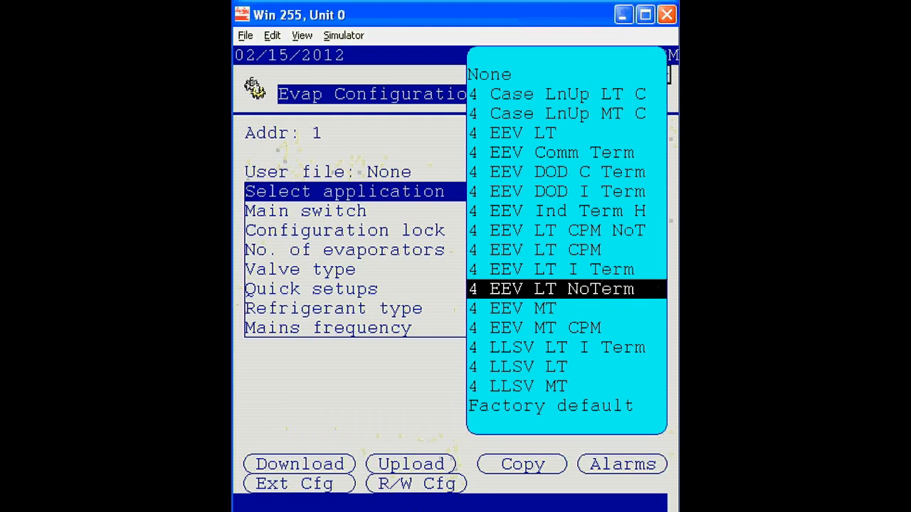
key("Up")
key("Up")
key("Up")
key("Up")
key("Up")
key("Up")
key("Up")
key("Up")
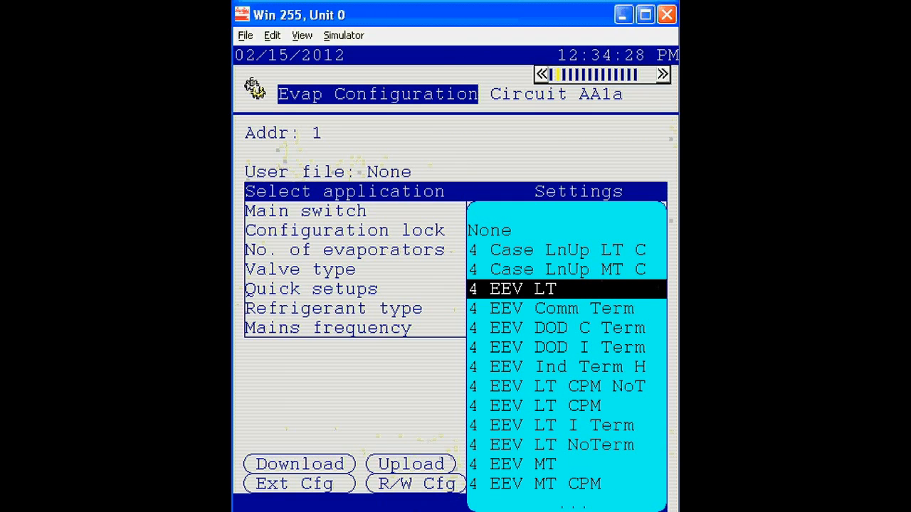
key("Return")
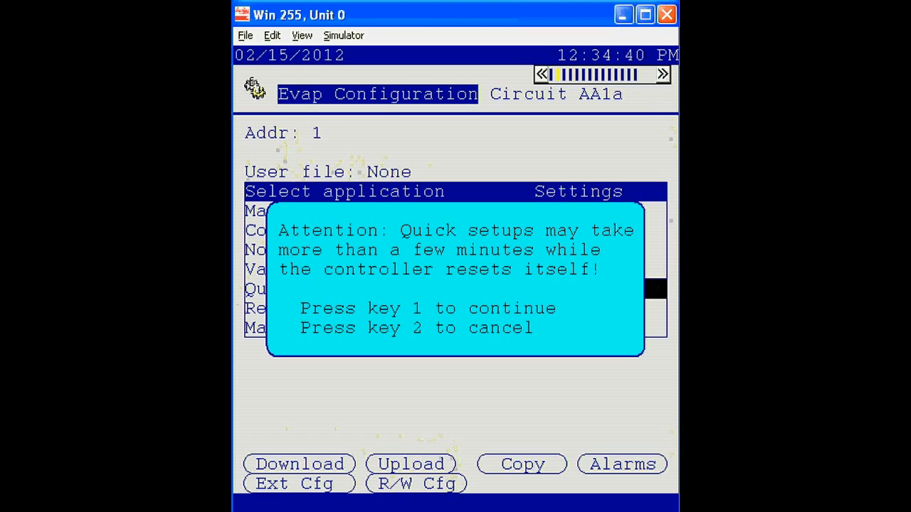
key("1")
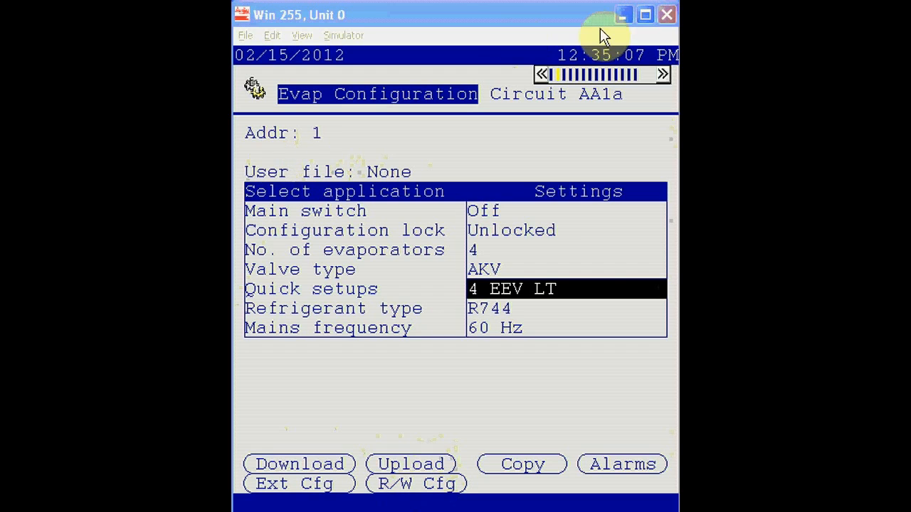
Review Circuit AA1a's Thermostat A and Injection A settings, and return to the Evap Summary's first entries
left_click(663, 75)
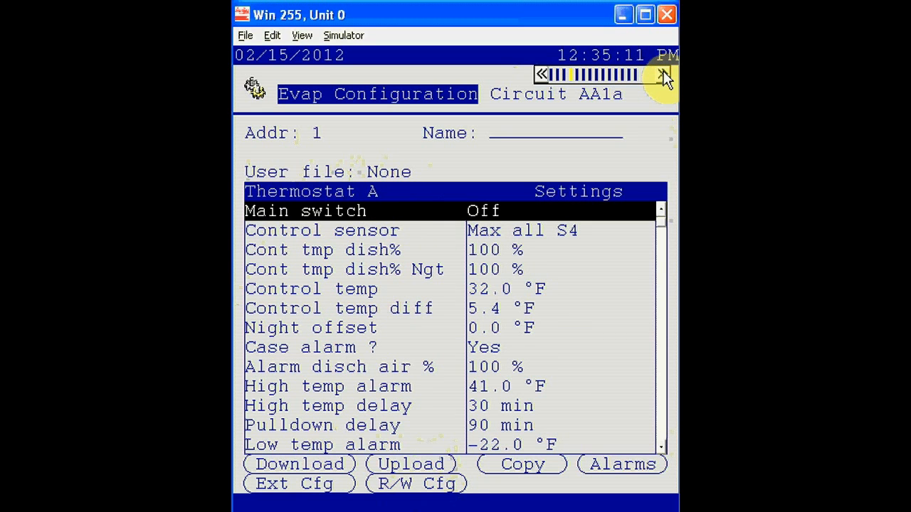
left_click(663, 76)
left_click(663, 76)
left_click(663, 76)
left_click(663, 75)
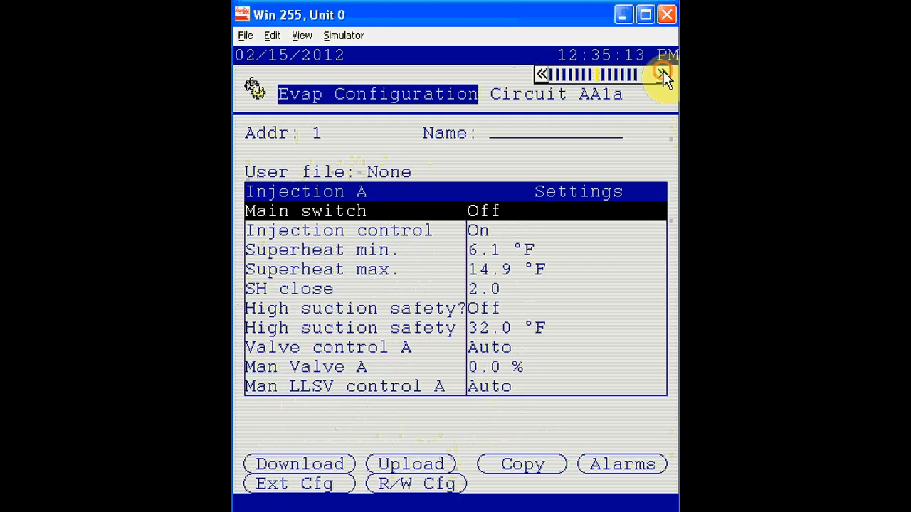
left_click(663, 75)
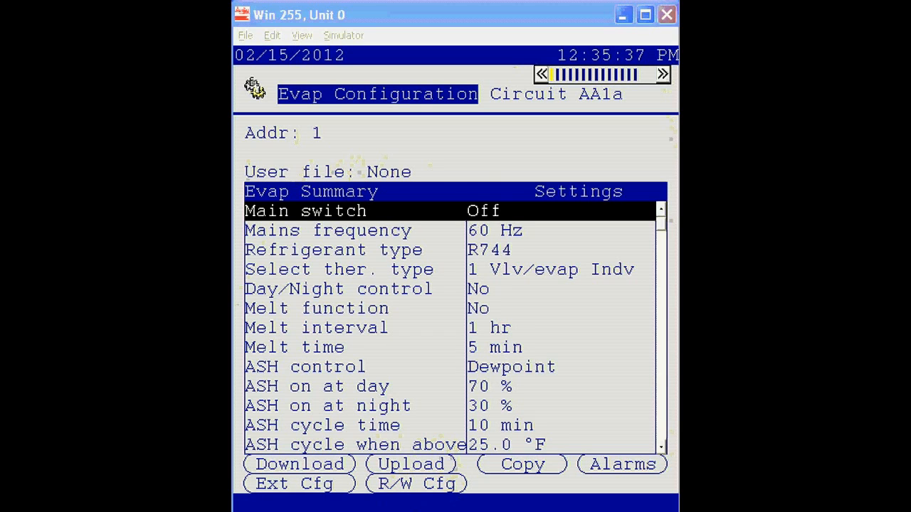
left_click(540, 74)
key("Down")
key("Down")
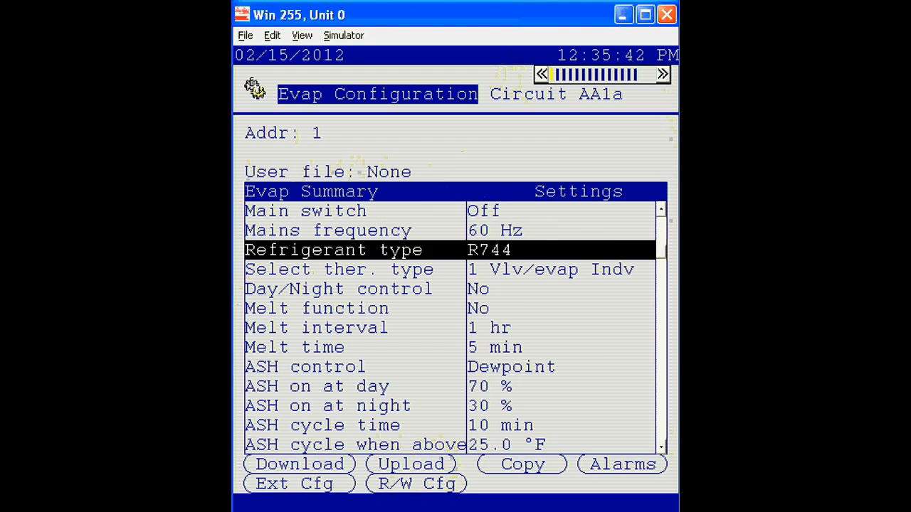
key("Up")
key("Down")
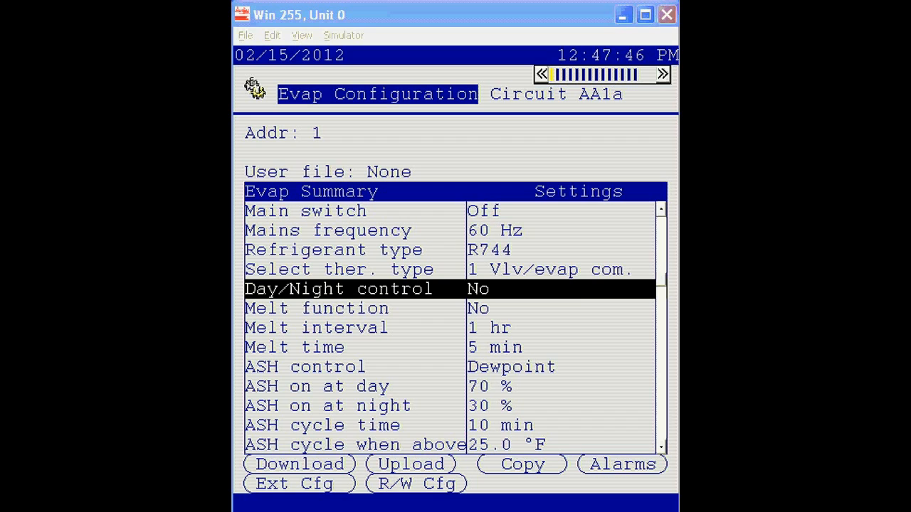
Set the thermostat type in Circuit AA1a's Evap Summary to 1 Vlv all evap
left_click(606, 270)
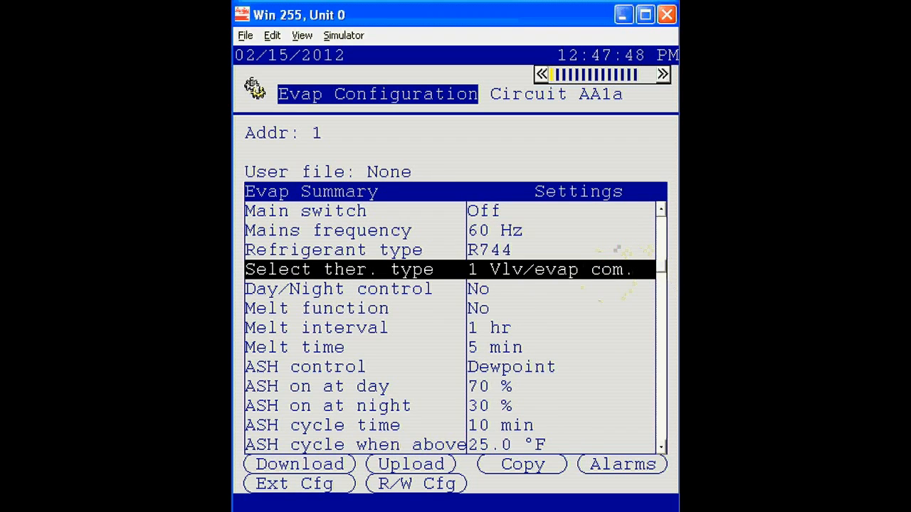
key("Return")
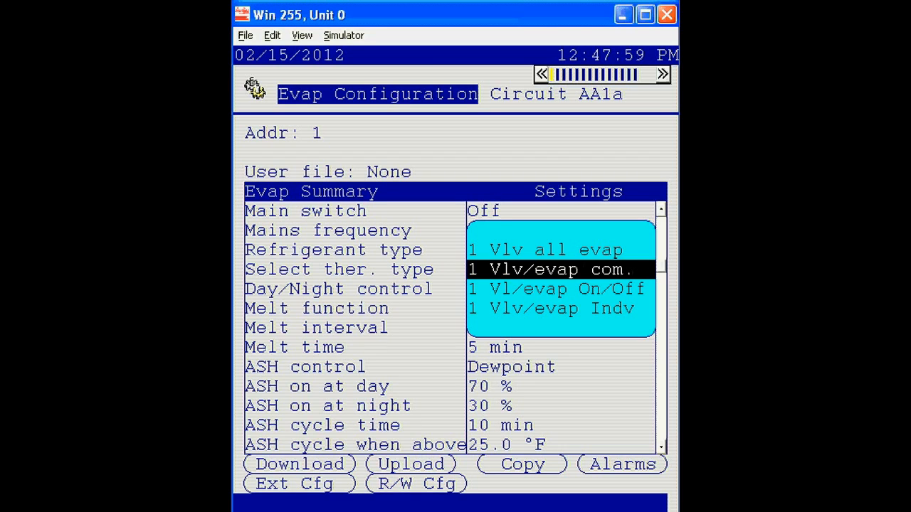
key("Down")
key("Down")
key("Up")
key("Up")
key("Up")
key("Return")
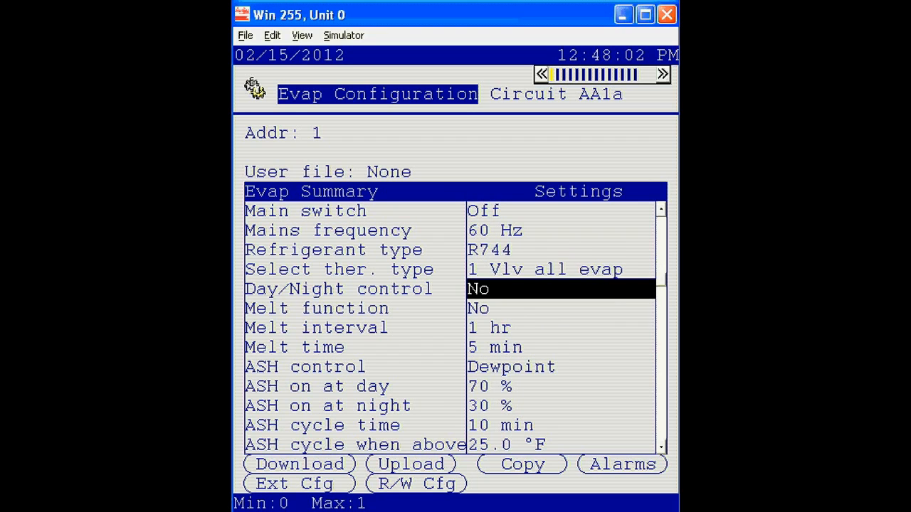
Set the thermostat type in Circuit AA1a's Evap Summary to 1 Vlv/evap Indv
key("Up")
key("Return")
key("Down")
key("Return")
key("Up")
key("Return")
key("Down")
key("Down")
key("Return")
key("Down")
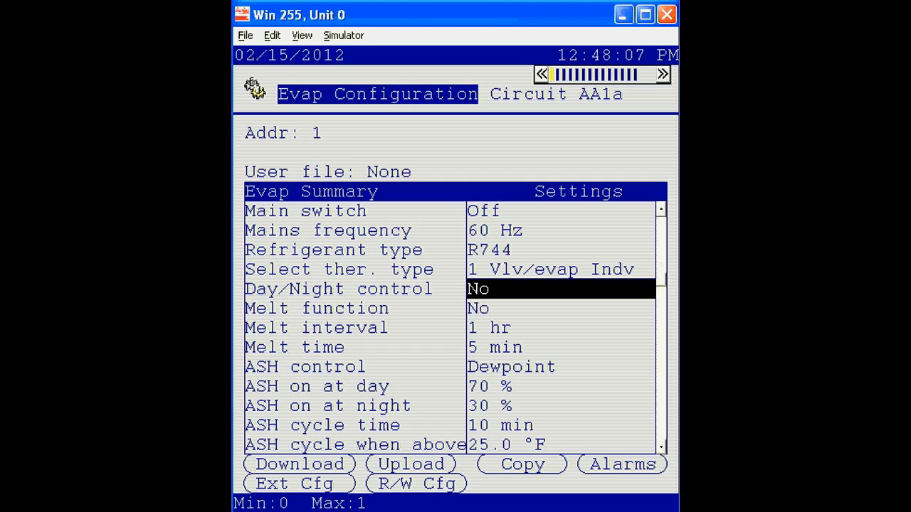
Review the melt, ASH and light control settings in the Evap Summary, and return to ASH control
key("Down")
key("Down")
key("Down")
key("Down")
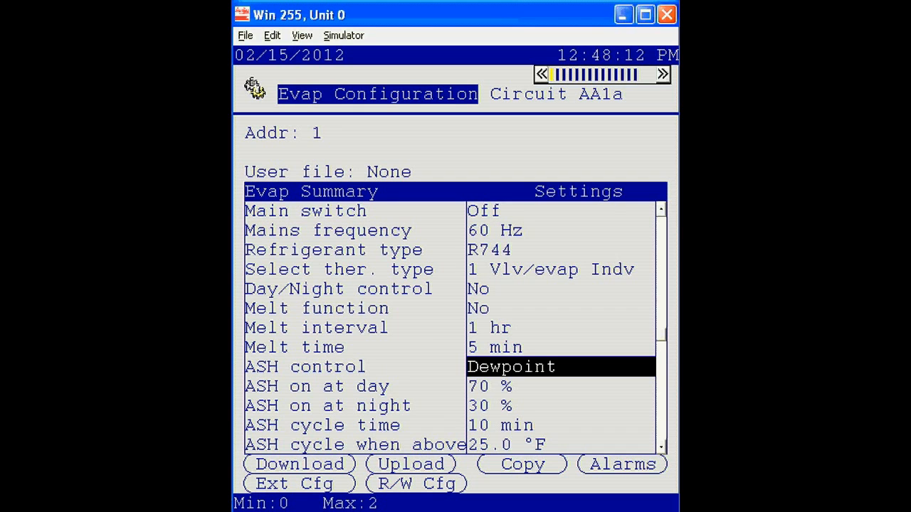
key("Down")
key("Down")
key("Down")
key("Down")
key("Down")
key("Down")
key("Down")
key("Up")
key("Up")
key("Up")
key("Up")
key("Up")
key("Up")
key("Up")
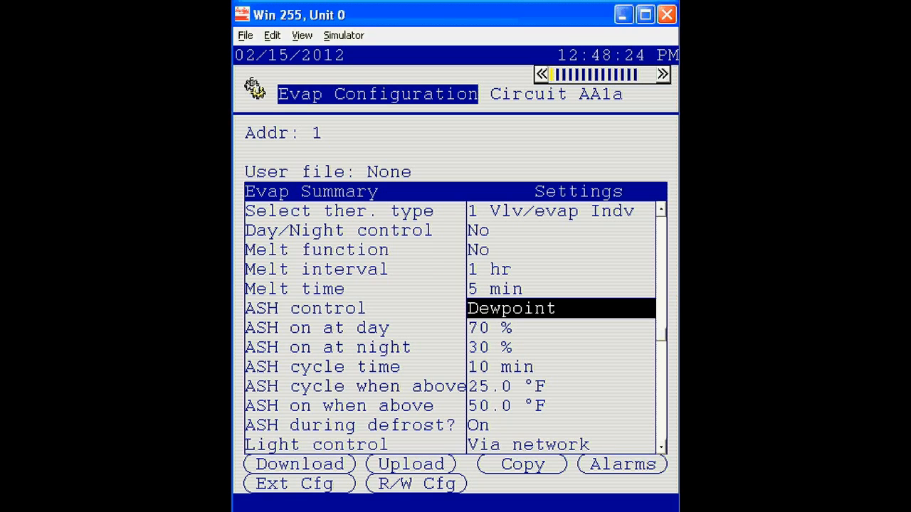
Set ASH control in Circuit AA1a's Evap Summary to Timer
key("Return")
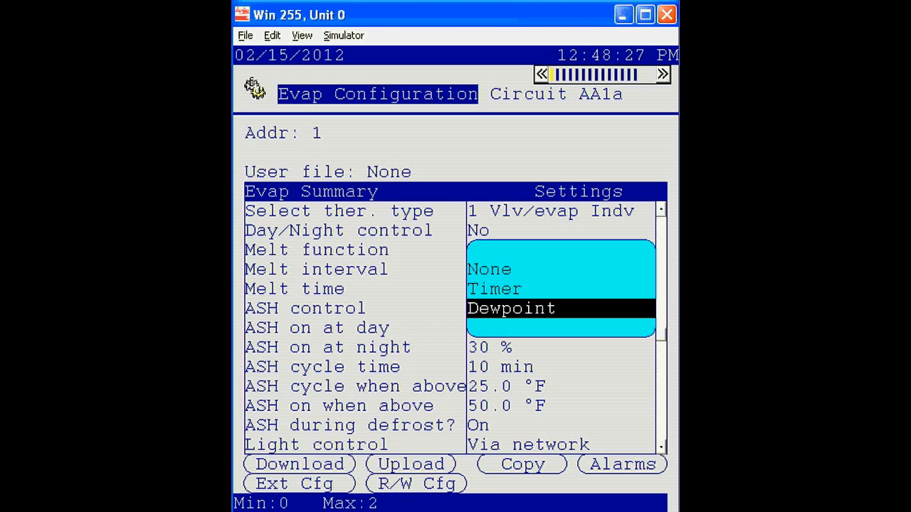
key("Up")
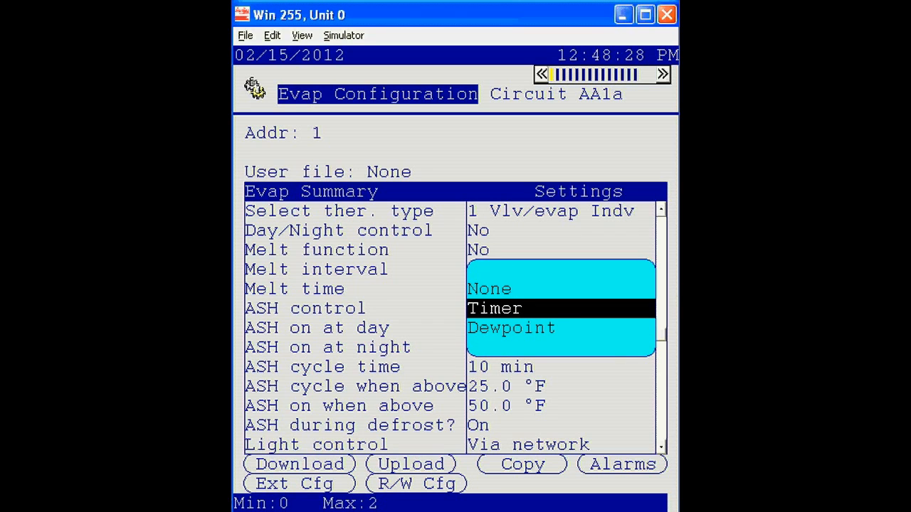
key("Return")
key("Down")
key("Return")
key("Down")
key("Up")
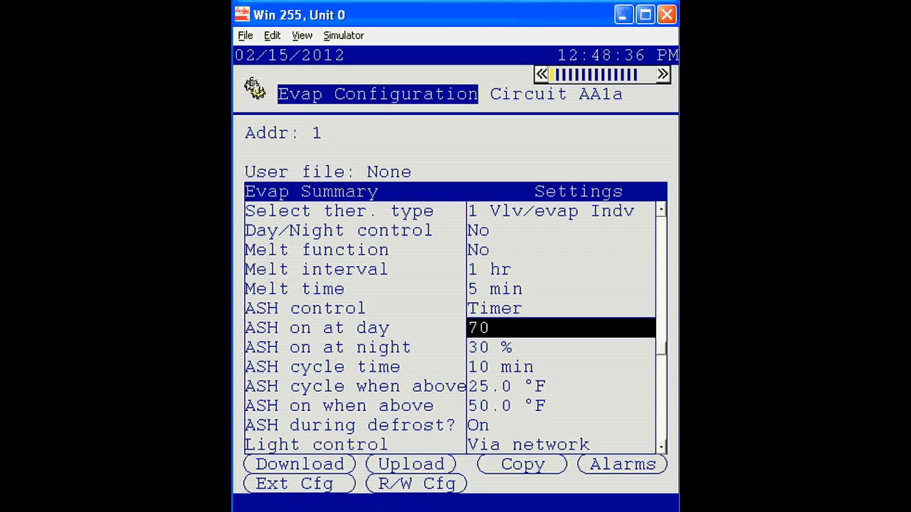
Set ASH control in Circuit AA1a's Evap Summary back to Dewpoint
key("Down")
key("Up")
key("Up")
key("Return")
key("Return")
key("Down")
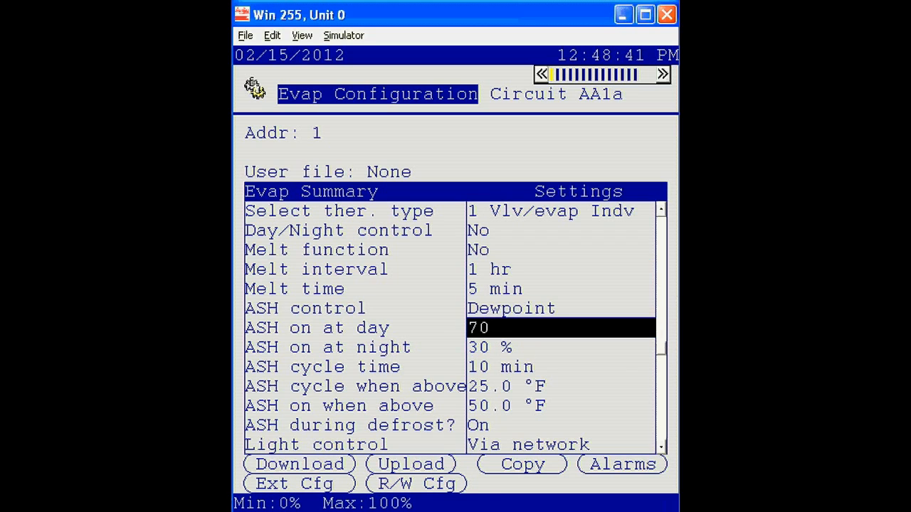
Review the ASH day and night percentages, cycle time, temperature limits and defrost setting in the Evap Summary
key("Down")
key("Down")
key("Down")
key("Down")
key("Up")
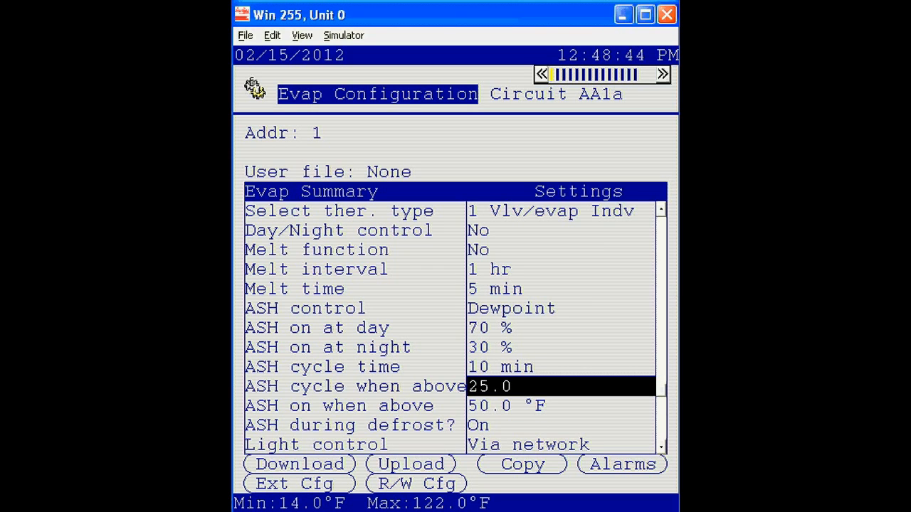
key("Down")
key("Down")
key("Down")
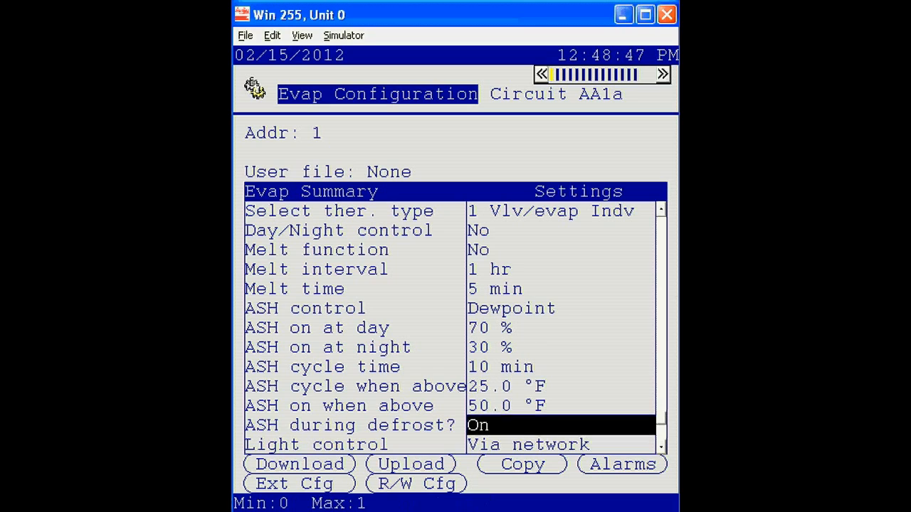
key("Return")
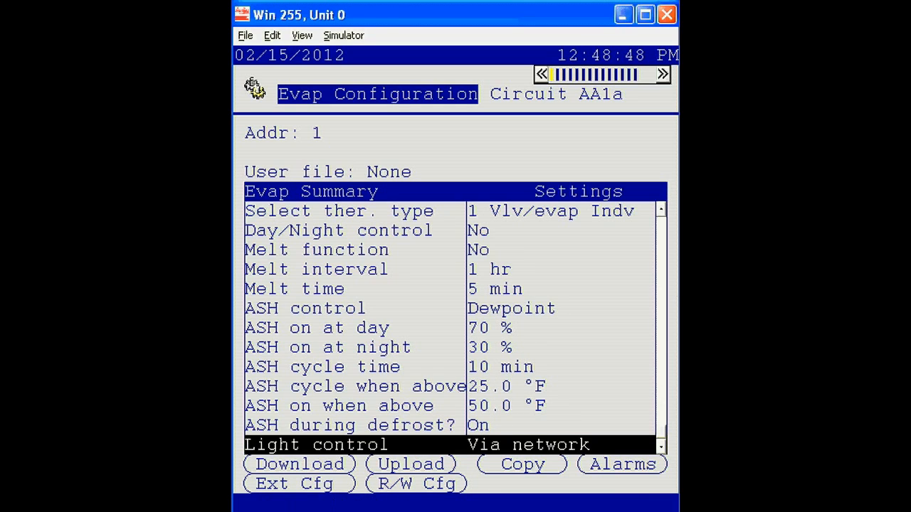
Review the light control options in Circuit AA1a's Evap Summary and keep Via network selected
key("Return")
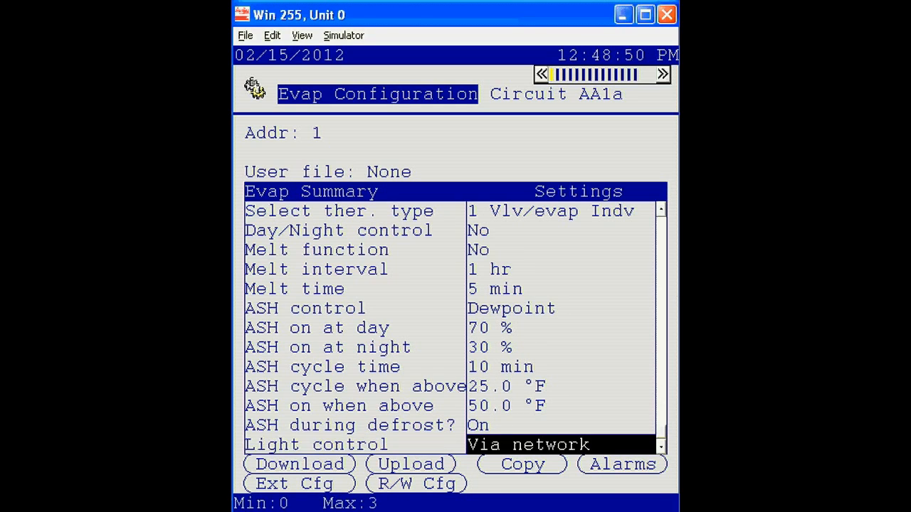
key("Return")
key("Down")
key("Up")
key("Up")
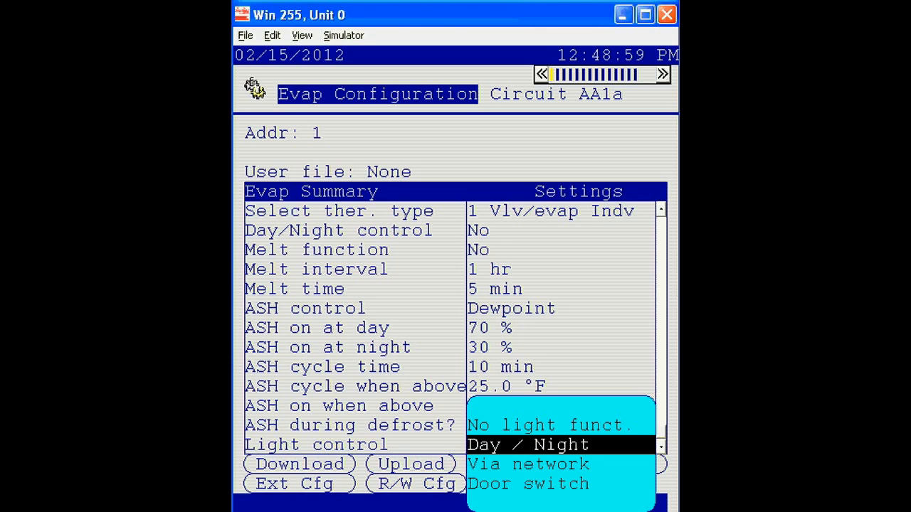
key("Down")
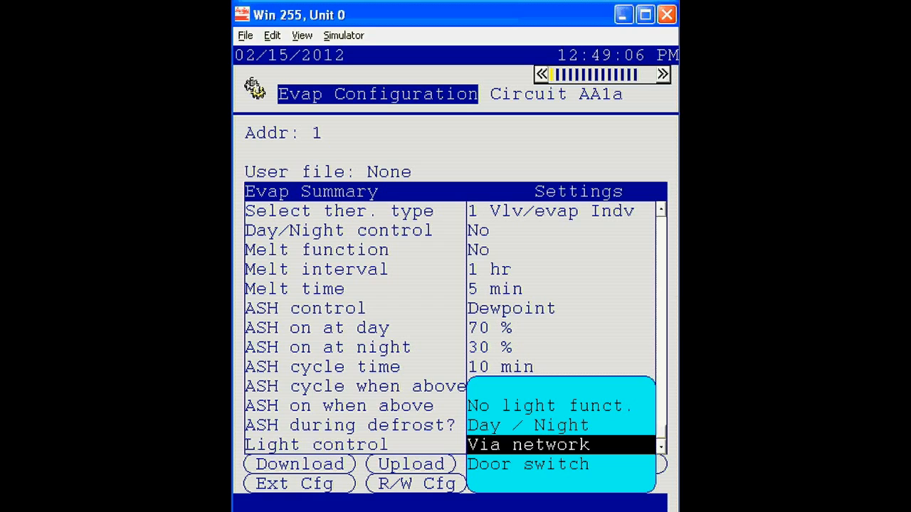
key("Down")
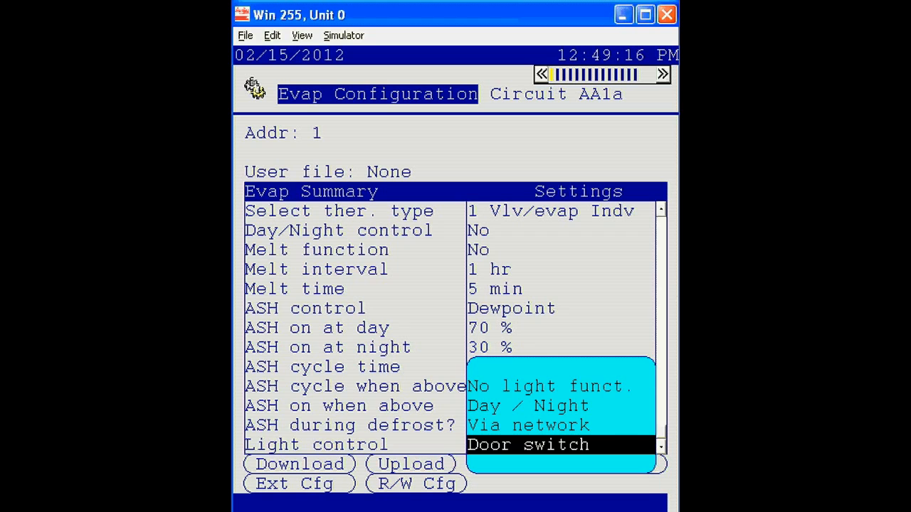
key("Up")
key("Return")
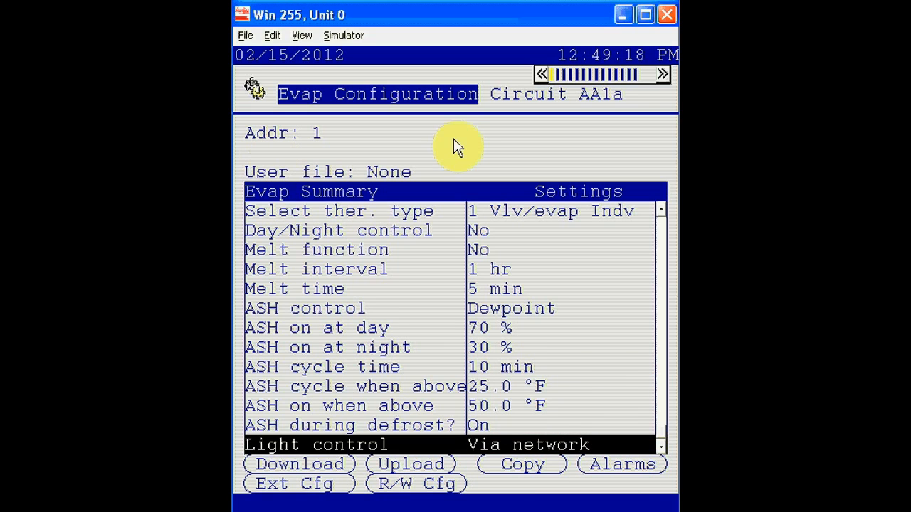
Review the valve type options, refrigerant type and mains frequency in the Select application settings, keeping AKV as the valve type
left_click(661, 74)
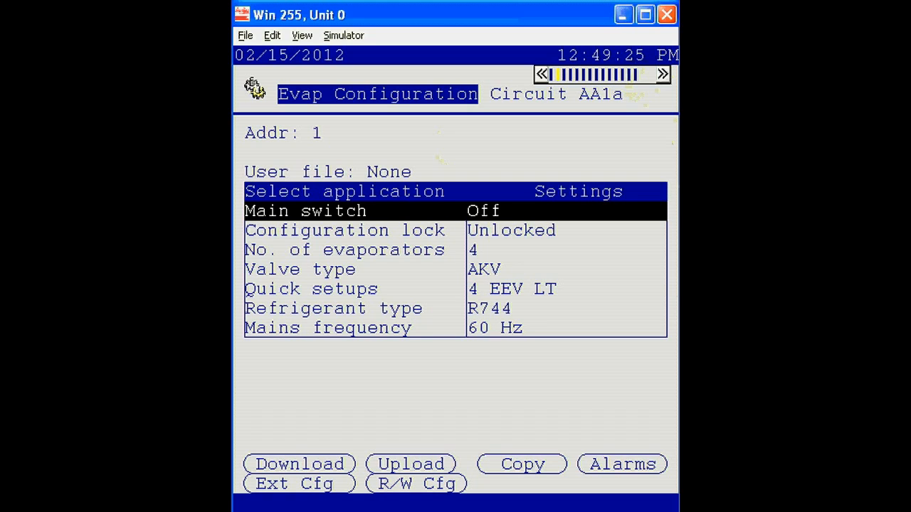
left_click(471, 249)
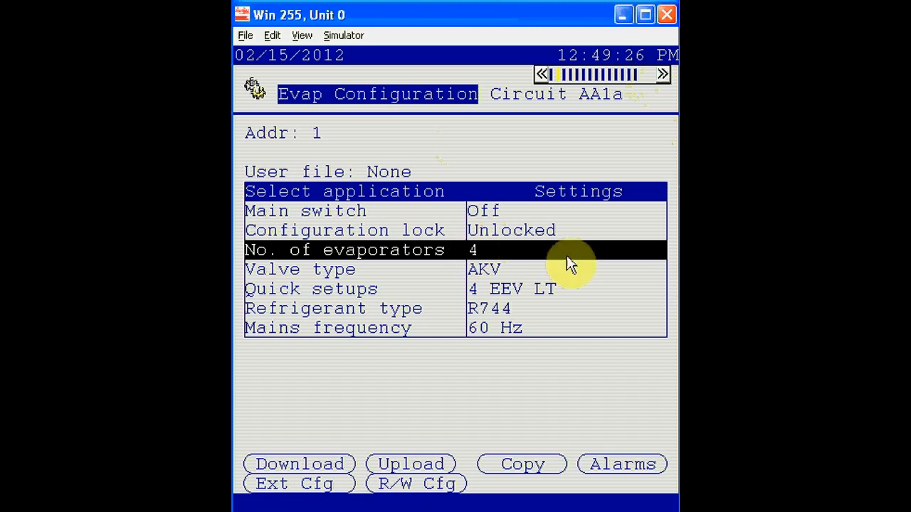
key("Down")
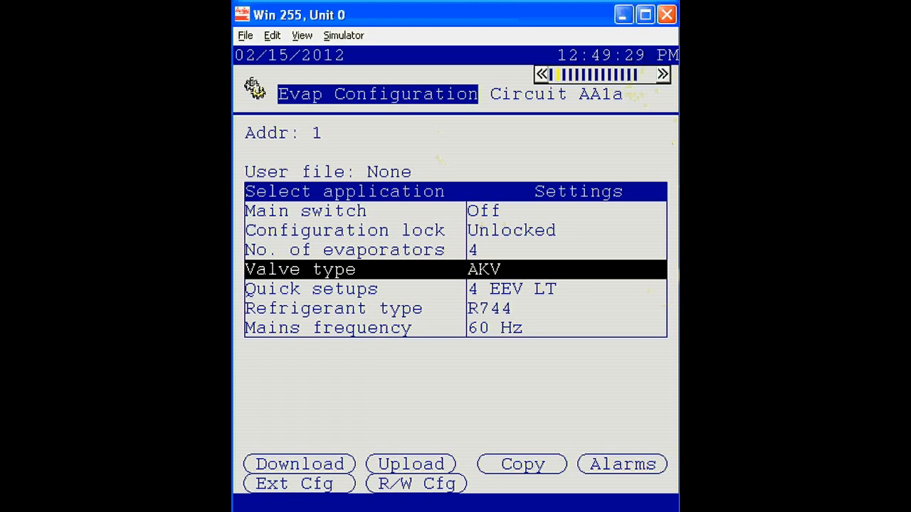
key("Return")
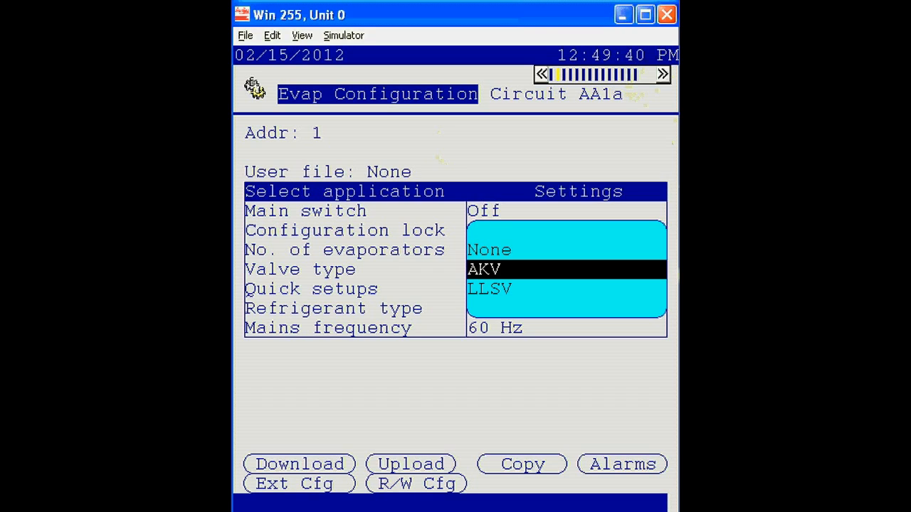
key("Return")
key("Down")
key("Down")
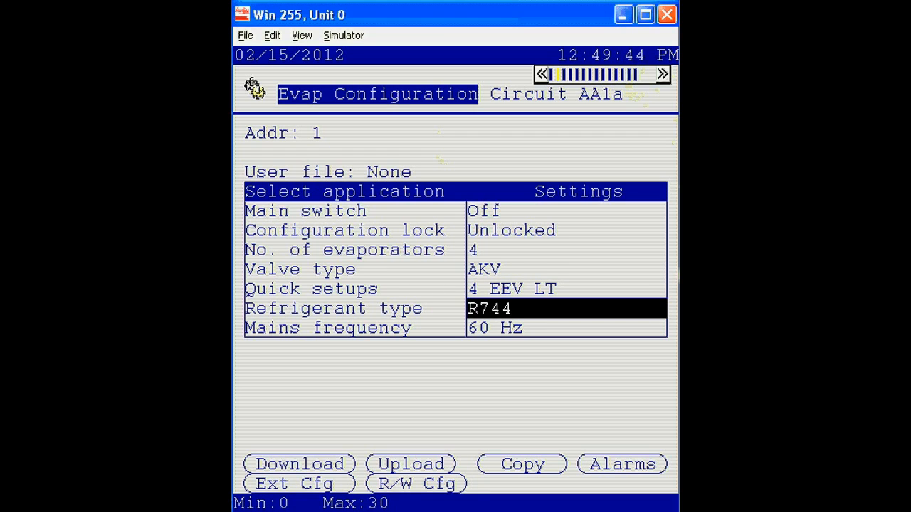
key("Down")
key("Up")
key("Down")
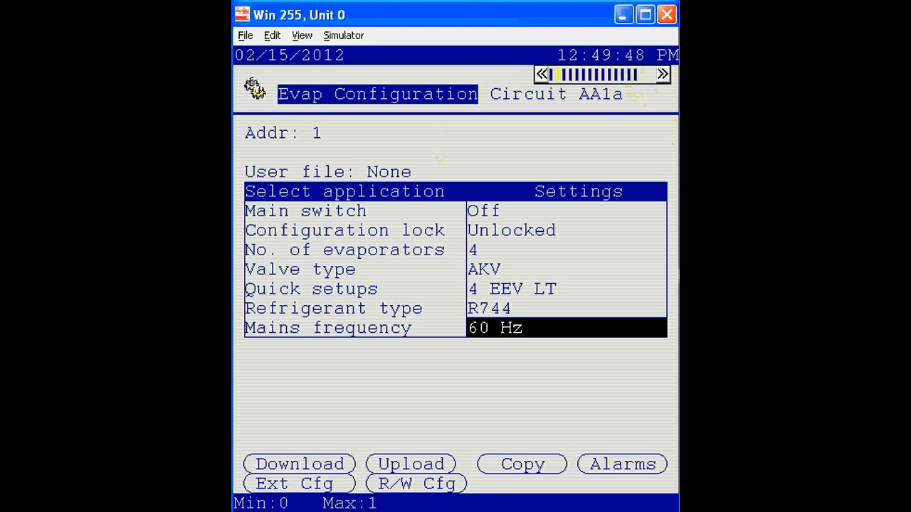
Examine the control sensor options for Thermostat A, keep S3A/S4A, and move on to the discharge air percentage
left_click(661, 74)
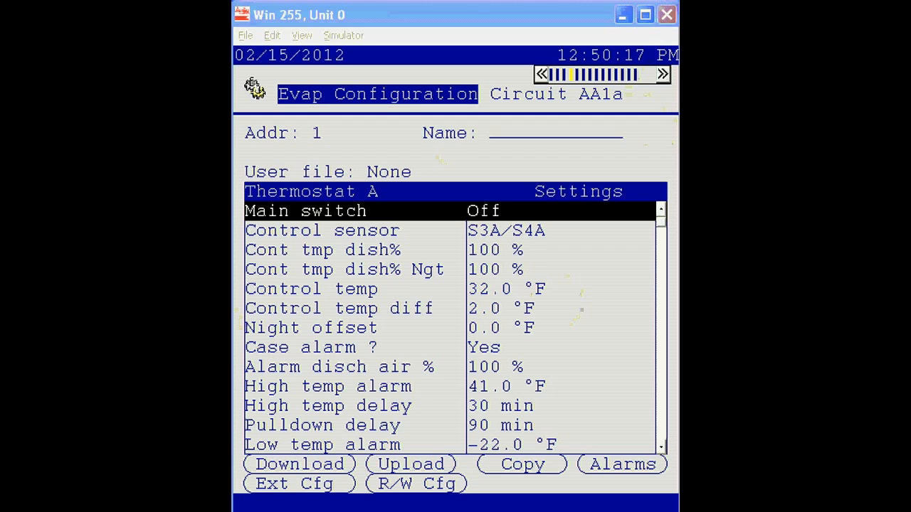
left_click(539, 230)
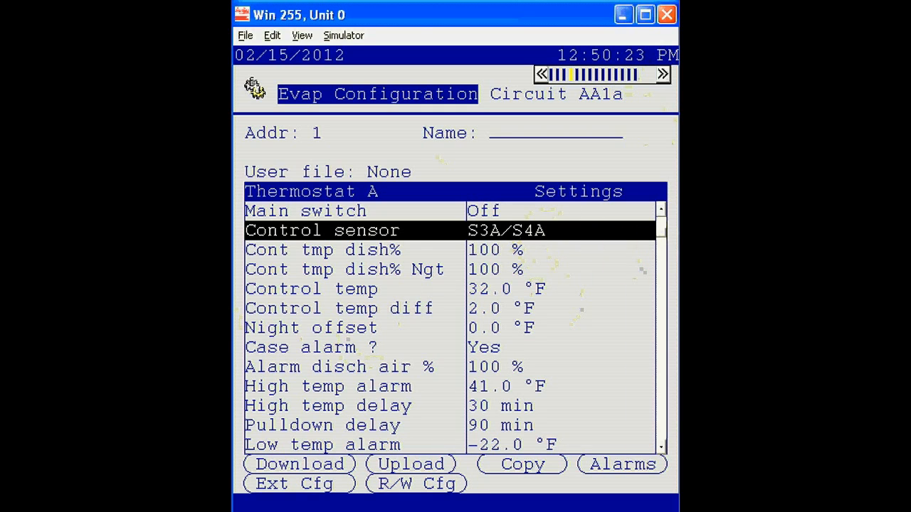
key("Return")
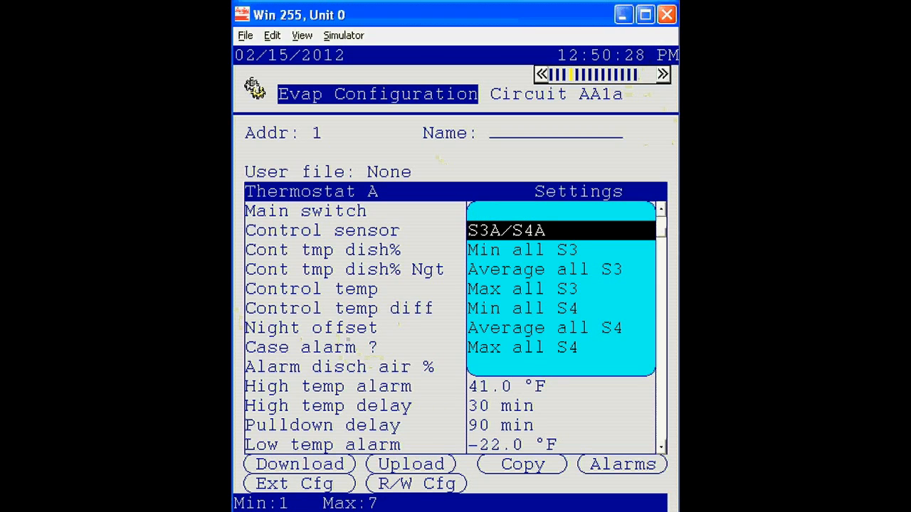
key("Return")
key("Down")
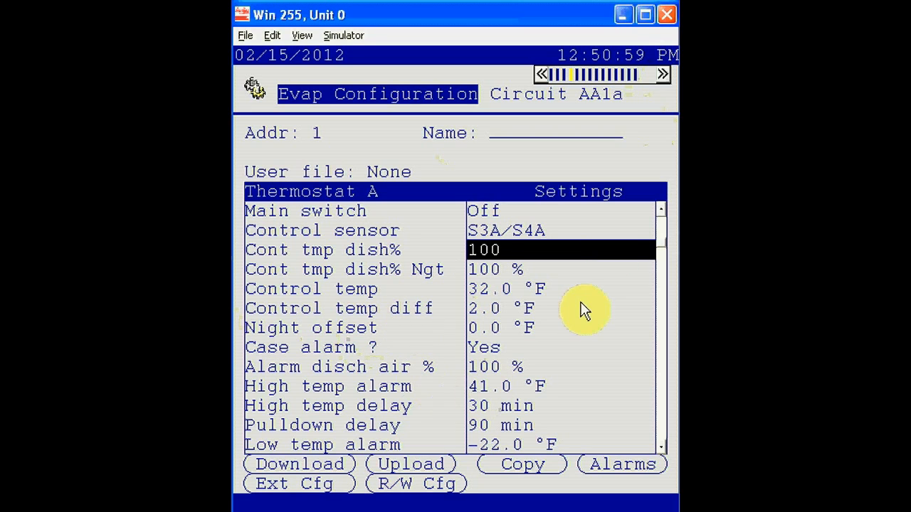
Review the control temperature and control temperature differential of Thermostat A
left_click(541, 292)
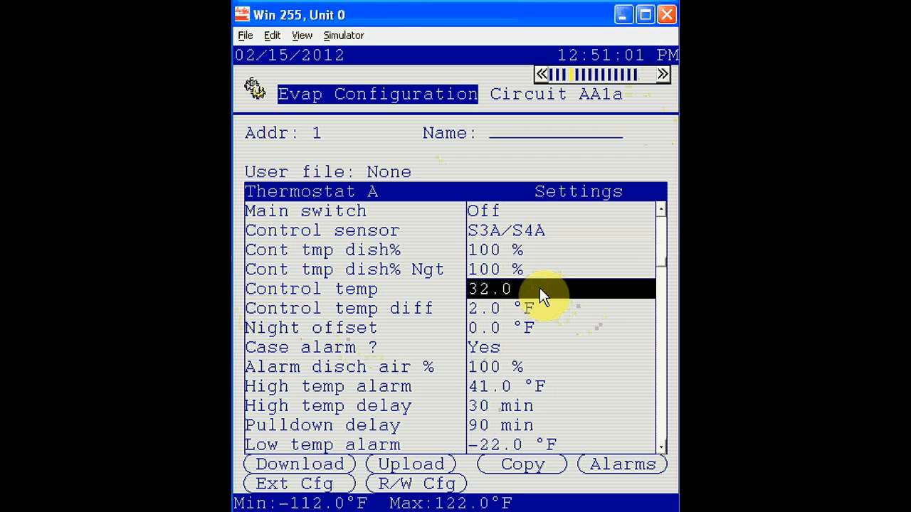
key("Down")
key("Up")
key("Down")
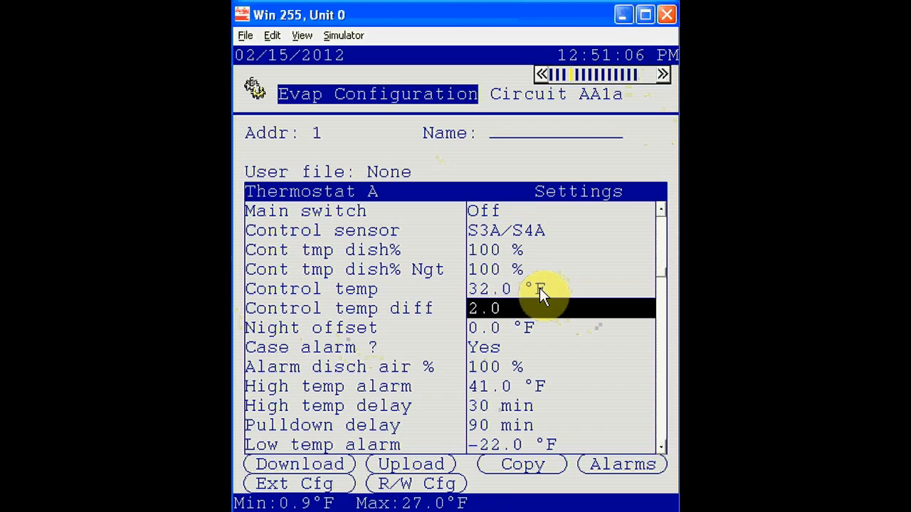
key("Up")
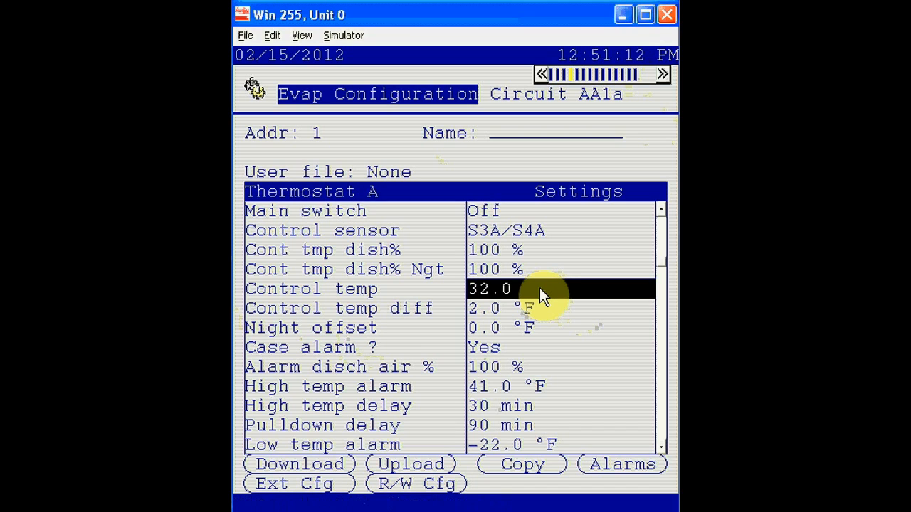
key("Down")
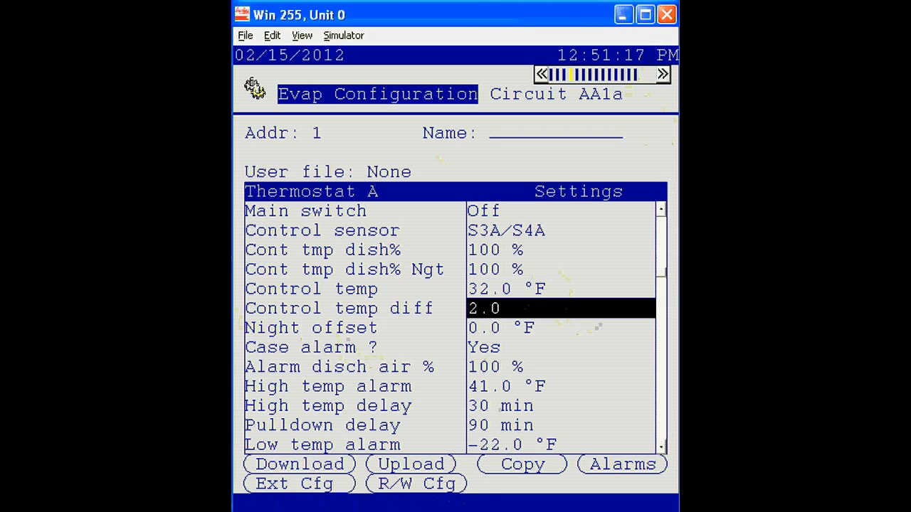
Review Thermostat A's night offset, case alarm, alarm discharge air percentage, high temperature alarm and high temperature delay
key("Down")
key("Down")
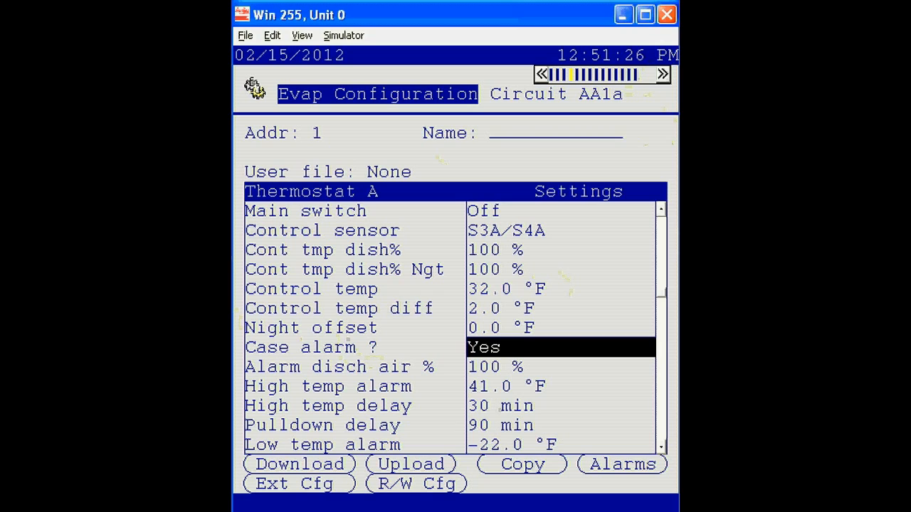
key("Down")
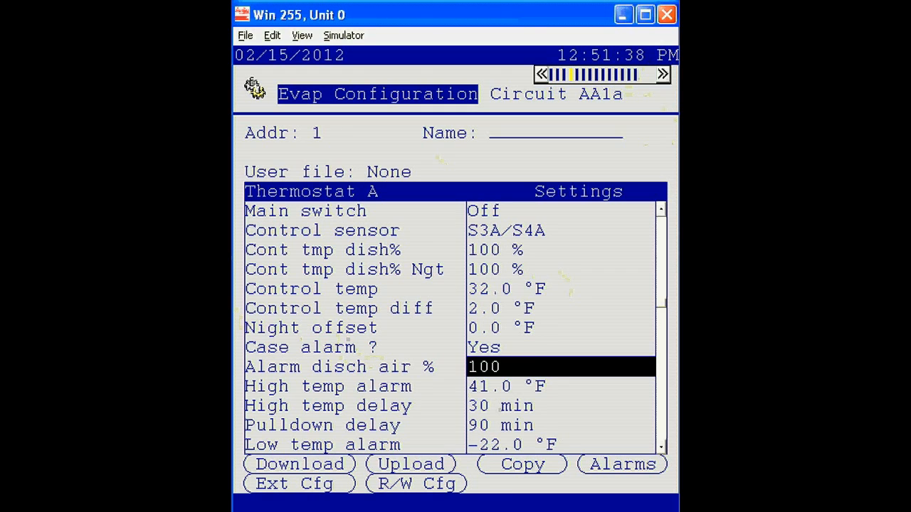
key("Down")
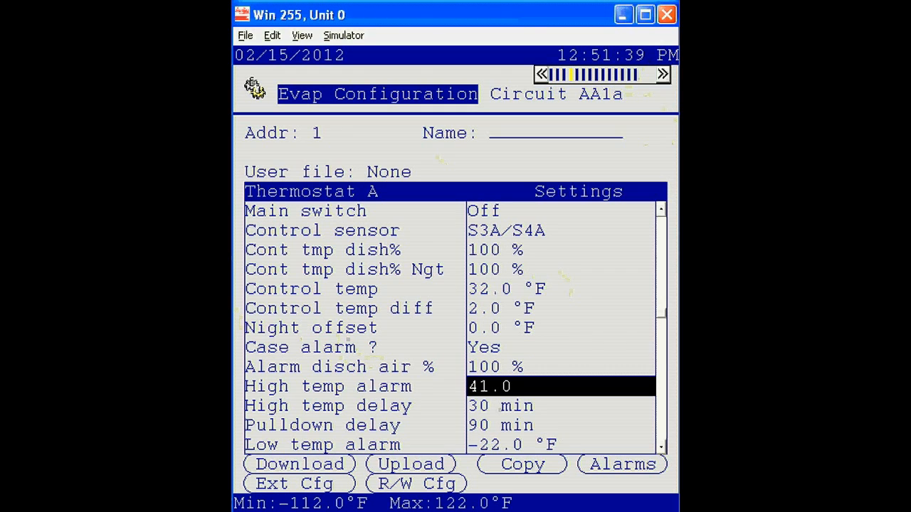
key("Down")
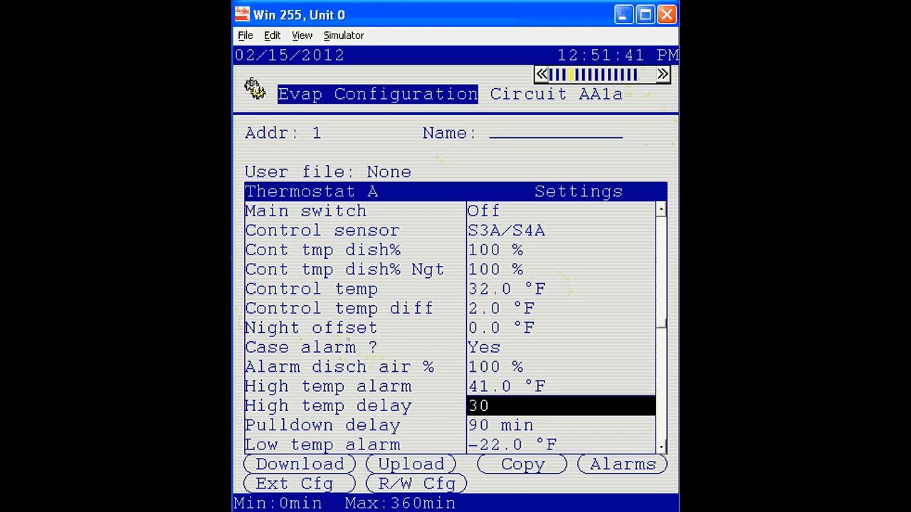
Review Thermostat A's pulldown delay, low temperature alarm and delay, product temperature alarm and display settings
left_click(662, 449)
left_click(661, 449)
left_click(662, 449)
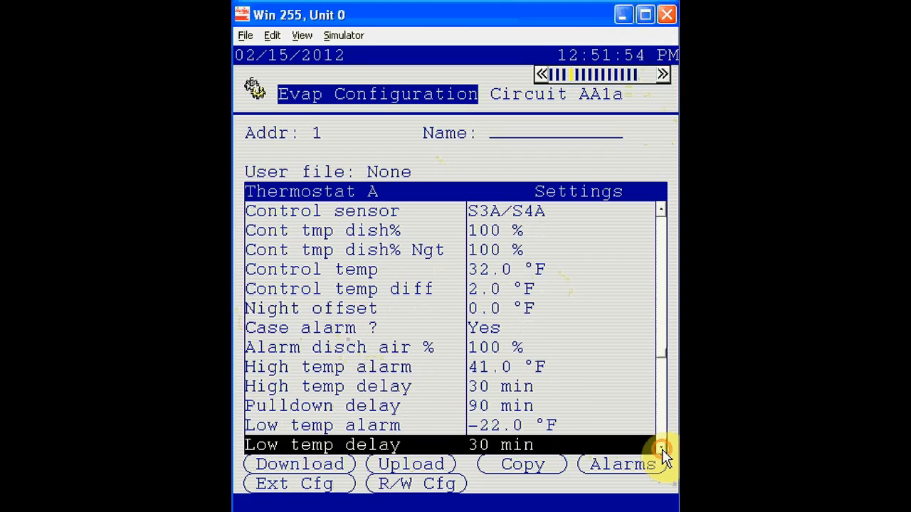
key("Down")
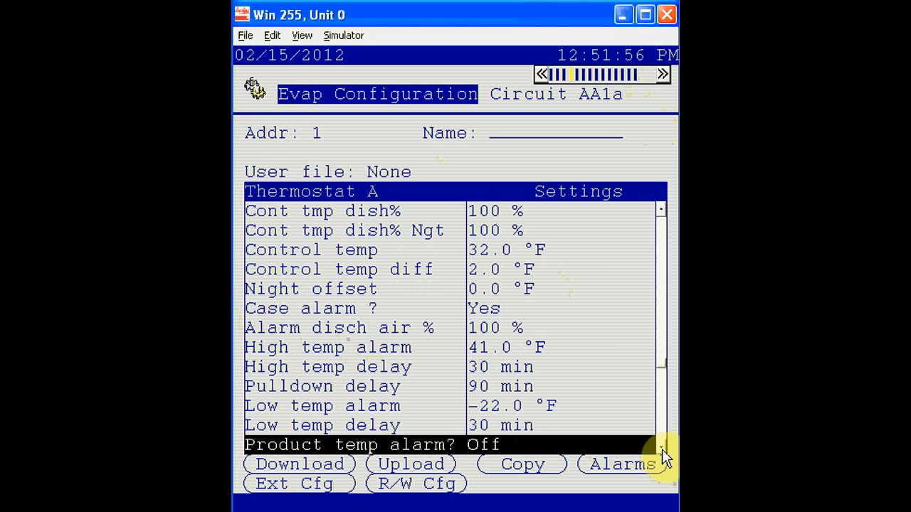
key("Up")
key("Up")
key("Up")
key("Up")
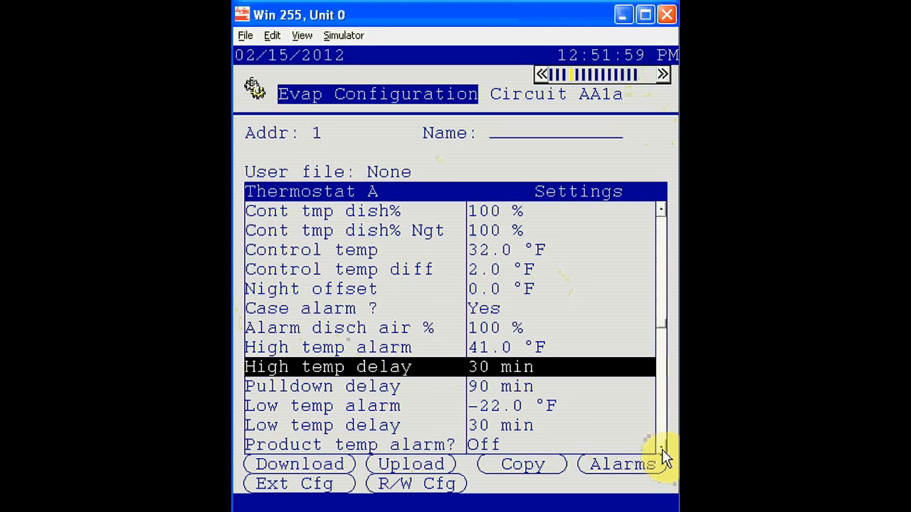
left_click(662, 449)
left_click(662, 449)
left_click(662, 449)
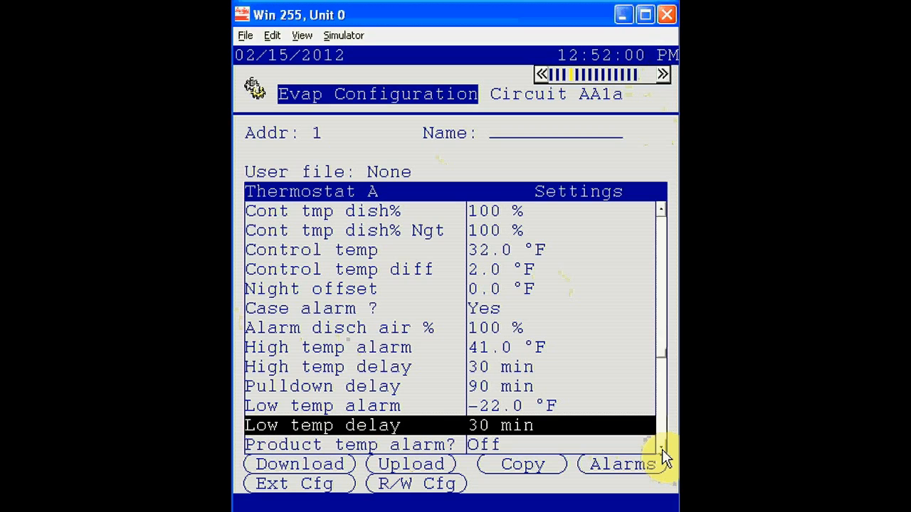
key("Up")
key("Up")
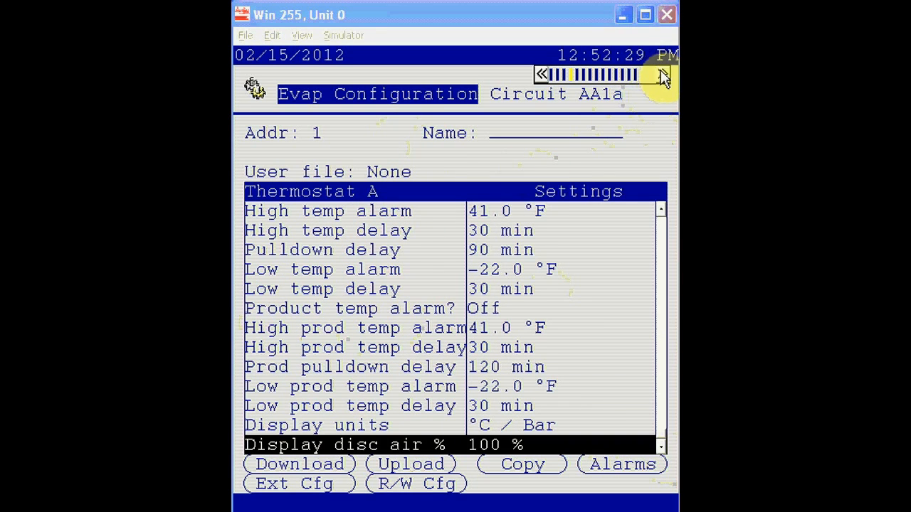
Page through the settings of the remaining thermostats, including Thermostat C
left_click(661, 72)
left_click(660, 72)
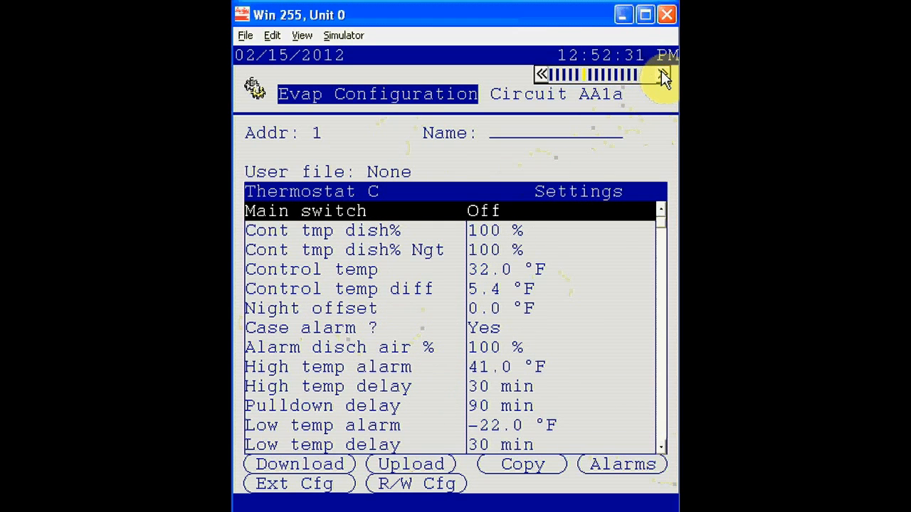
left_click(661, 72)
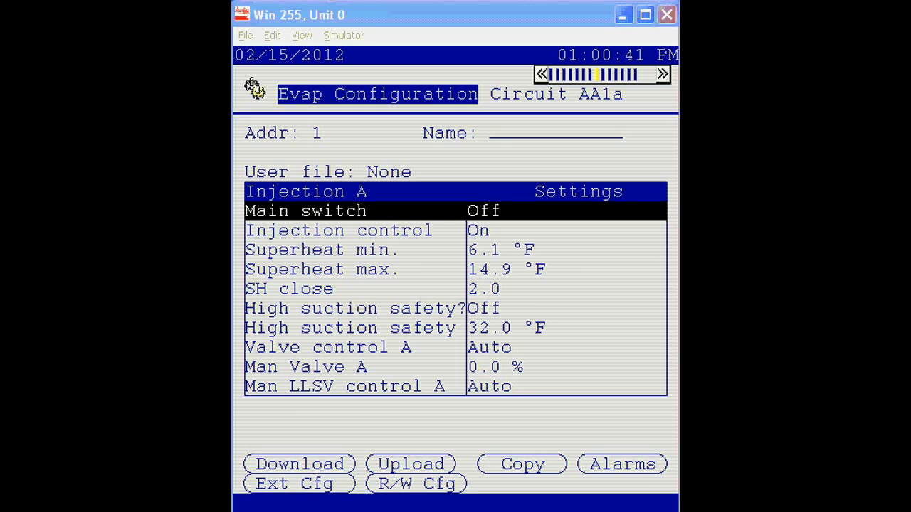
Review the Injection A settings, keeping injection control On and examining the superheat minimum, superheat maximum and SH close
left_click(481, 231)
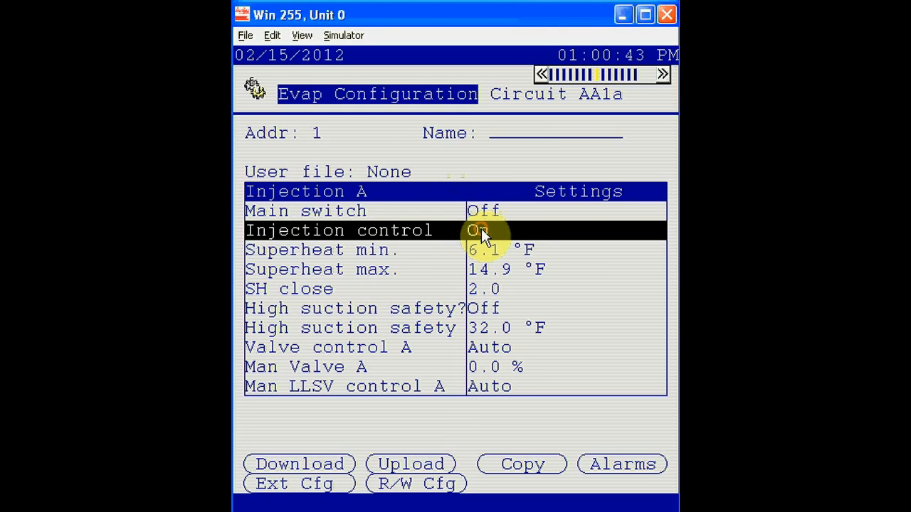
left_click(481, 231)
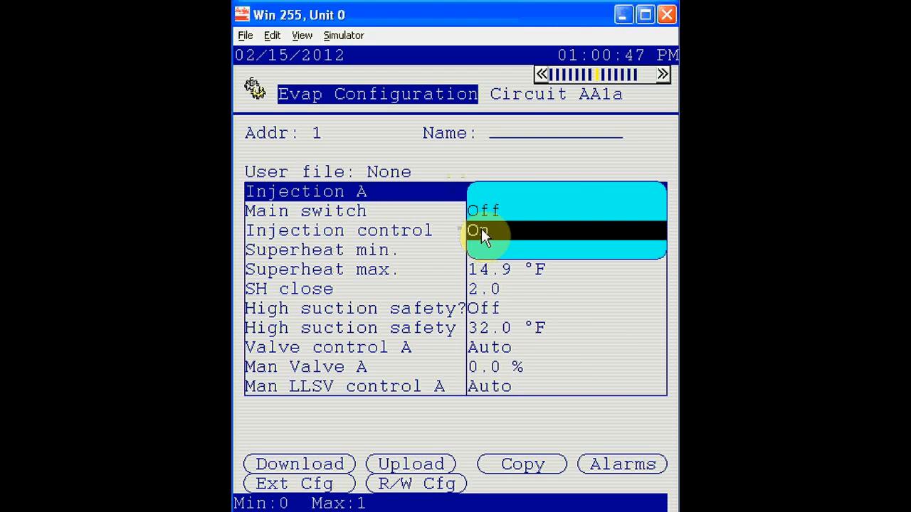
left_click(481, 230)
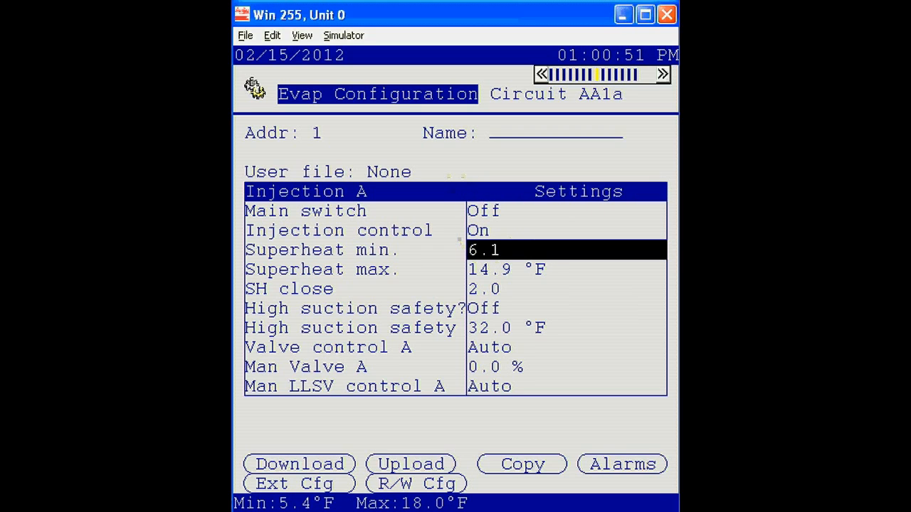
key("Down")
key("Up")
key("Down")
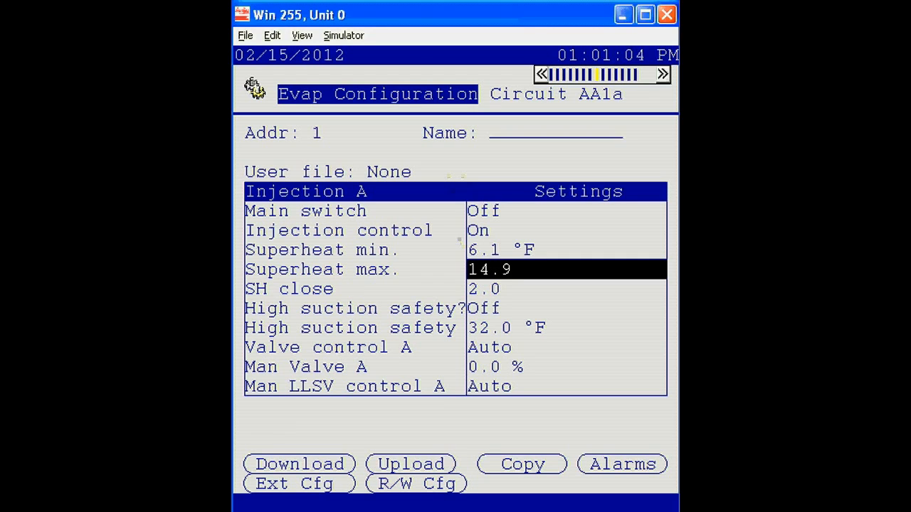
key("Down")
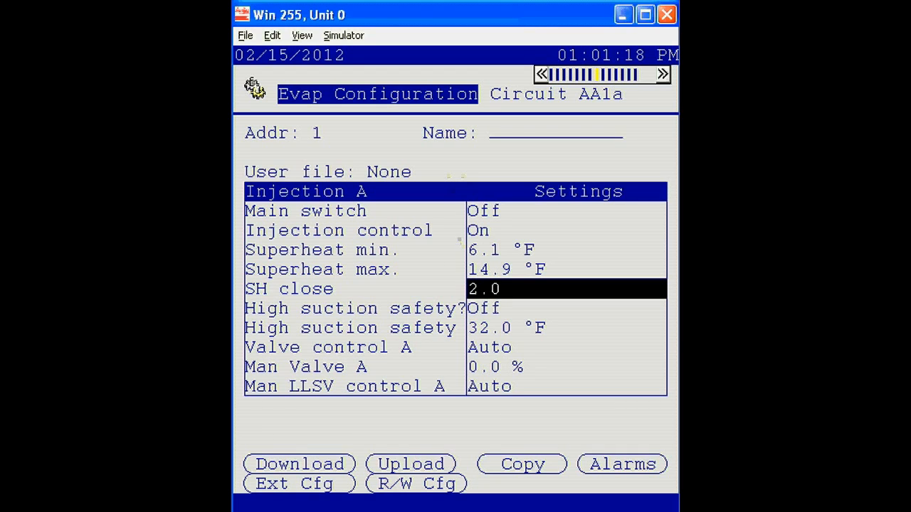
Review Injection A's high suction safety, valve control, manual valve and manual LLSV control settings
key("Down")
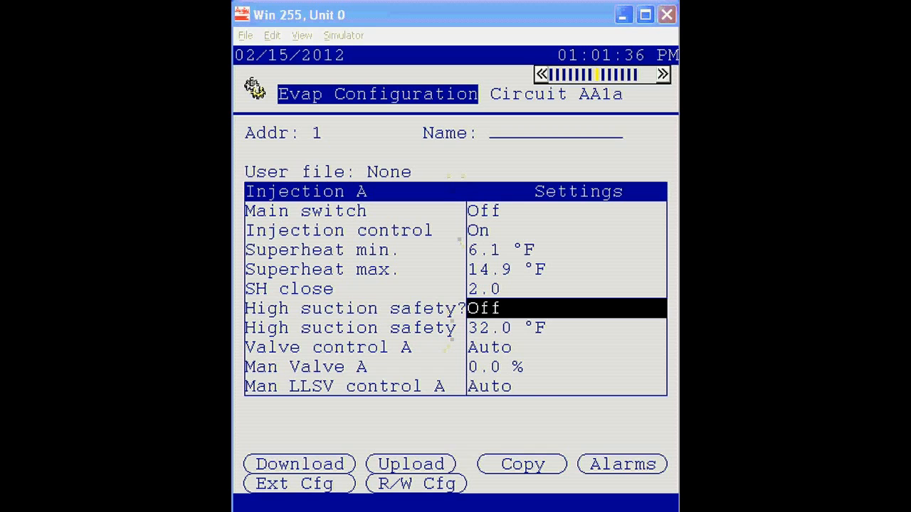
left_click(525, 348)
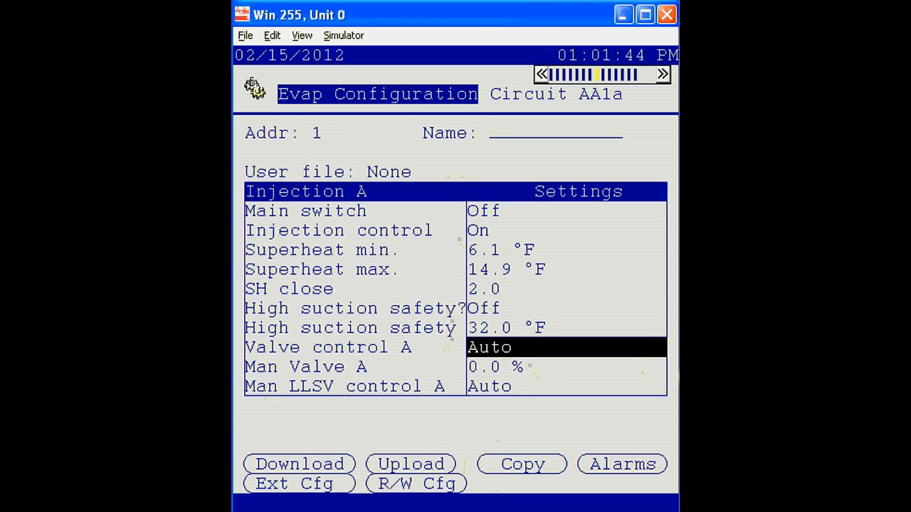
key("Down")
key("Down")
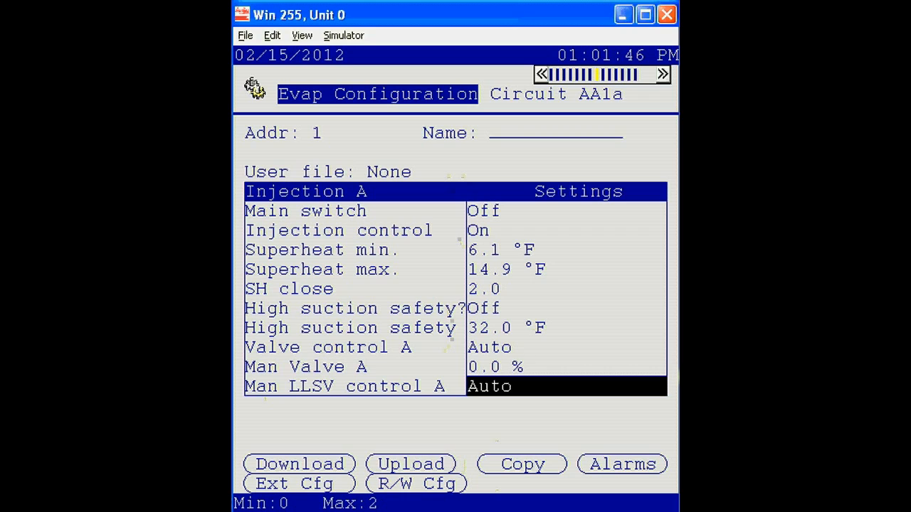
key("Up")
key("Up")
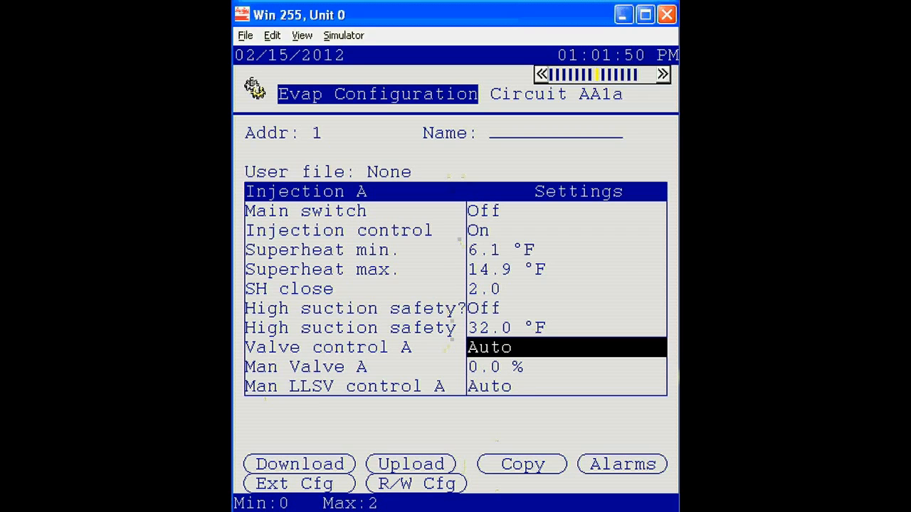
Set Valve control A to Manual and the Man Valve A opening to 50.0 %
key("Return")
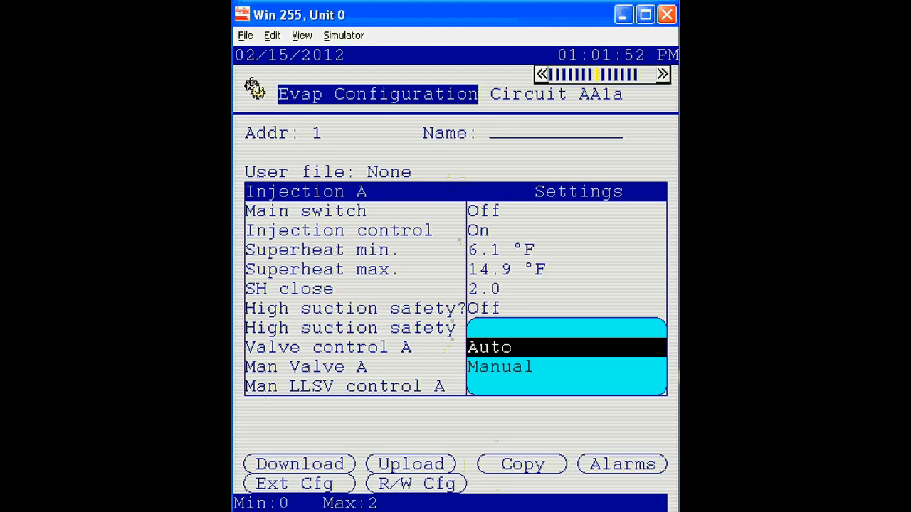
key("Down")
key("Return")
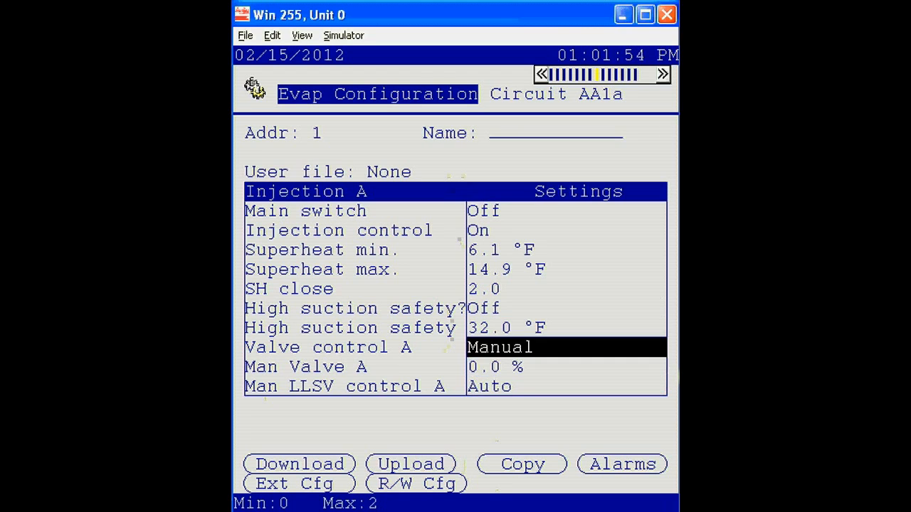
key("Down")
type("500")
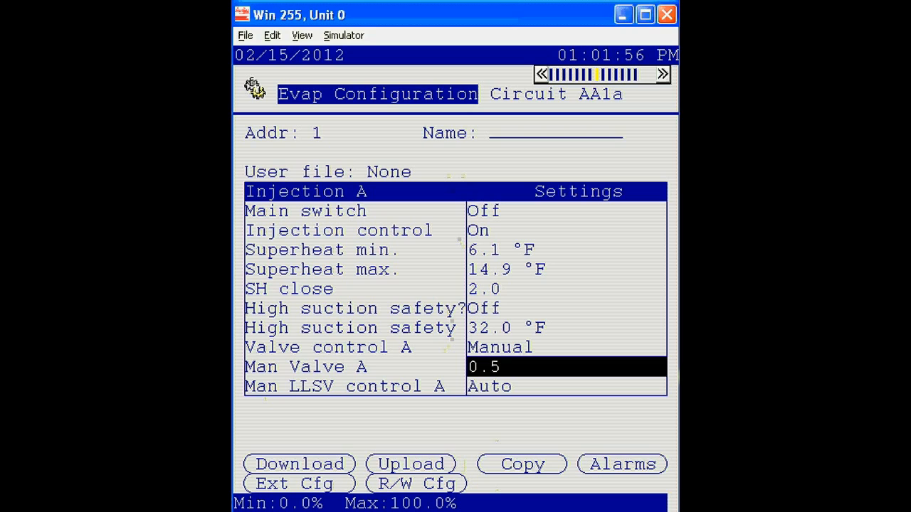
key("Return")
key("Down")
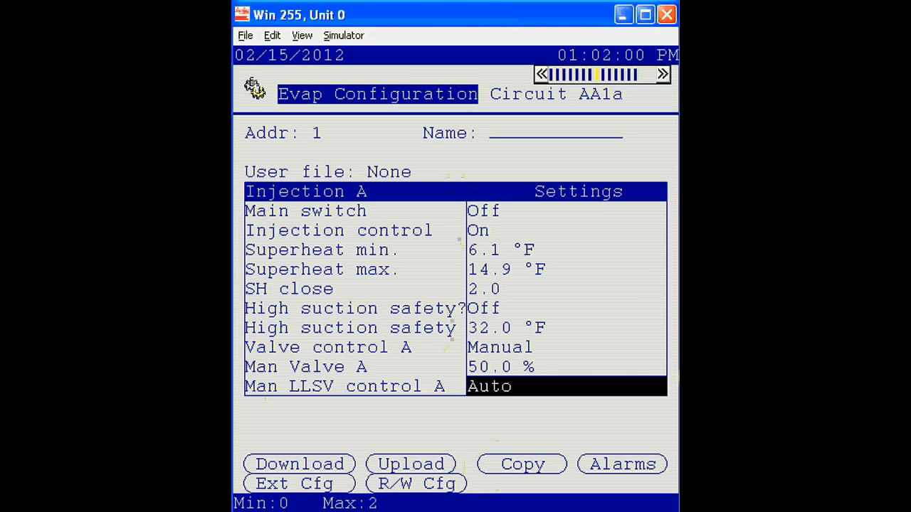
Examine the available options for Man LLSV control A, including Man Off
key("Return")
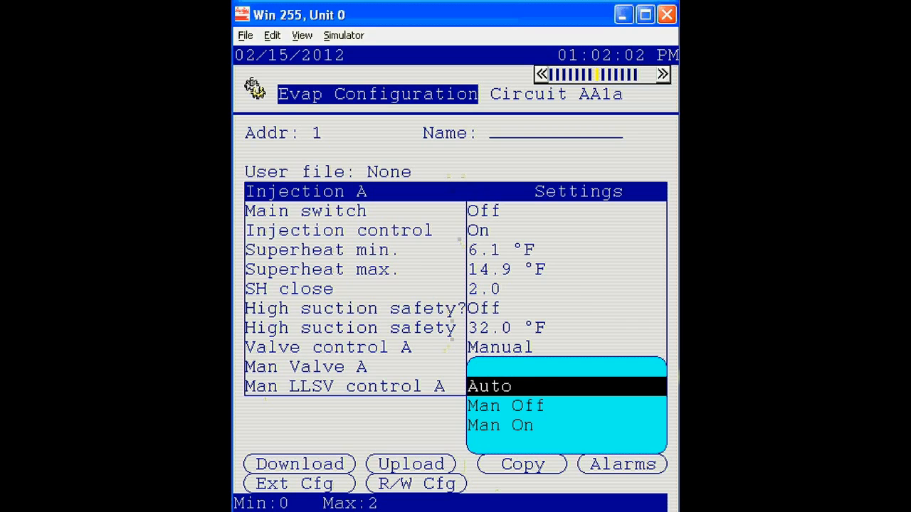
key("Down")
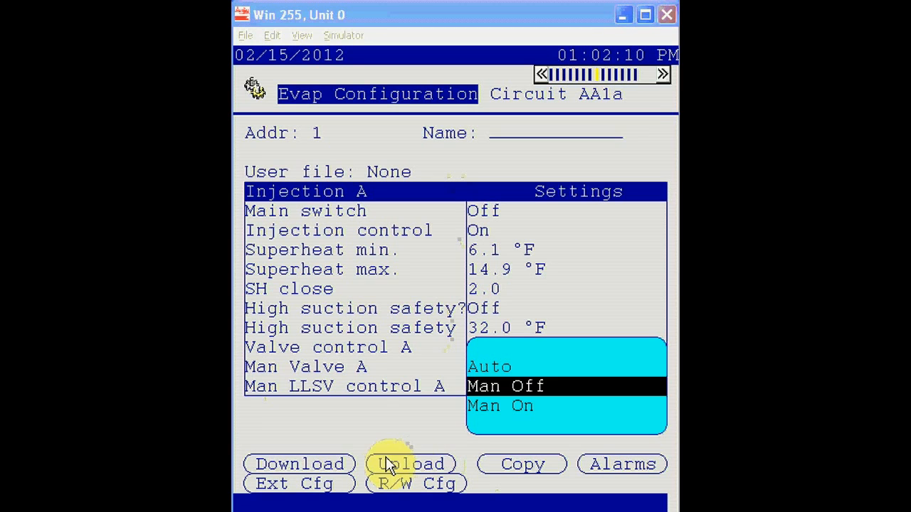
left_click(374, 425)
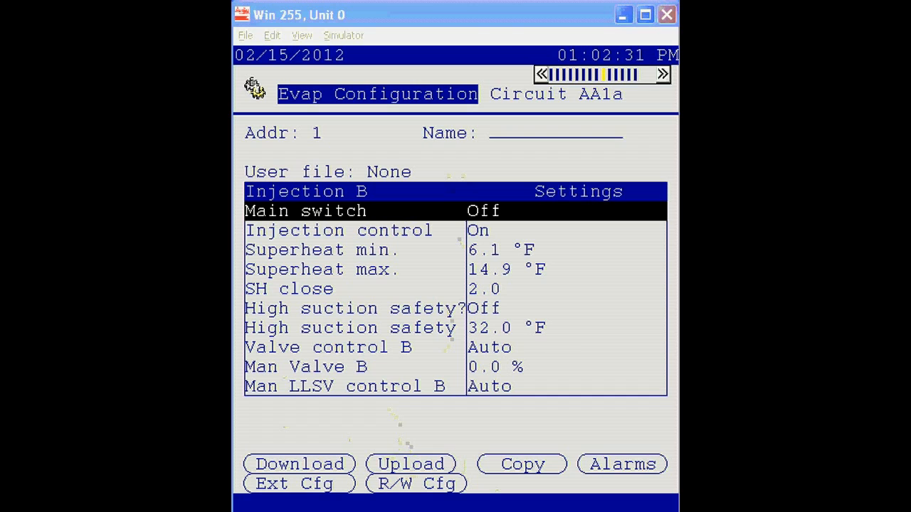
Page past the remaining injection settings to the Defrost settings and check the defrost control setting, leaving it at Yes
left_click(486, 15)
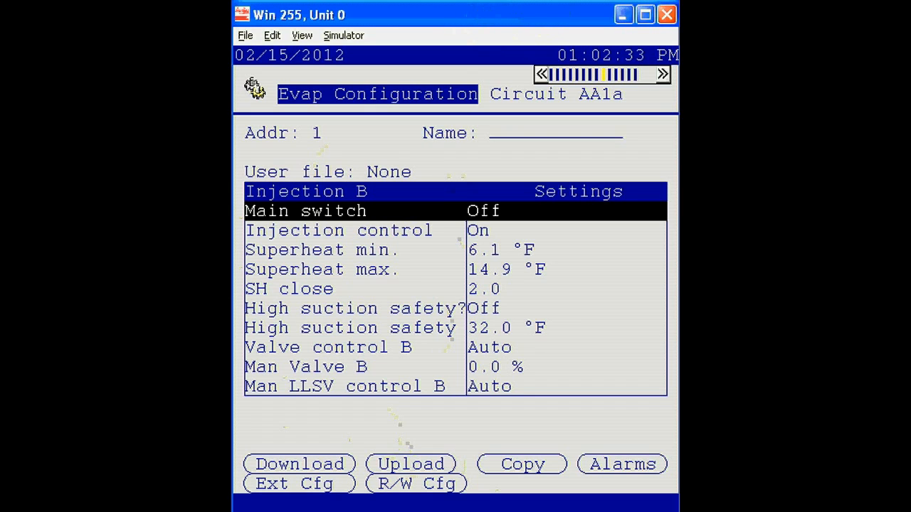
key("Right")
key("Right")
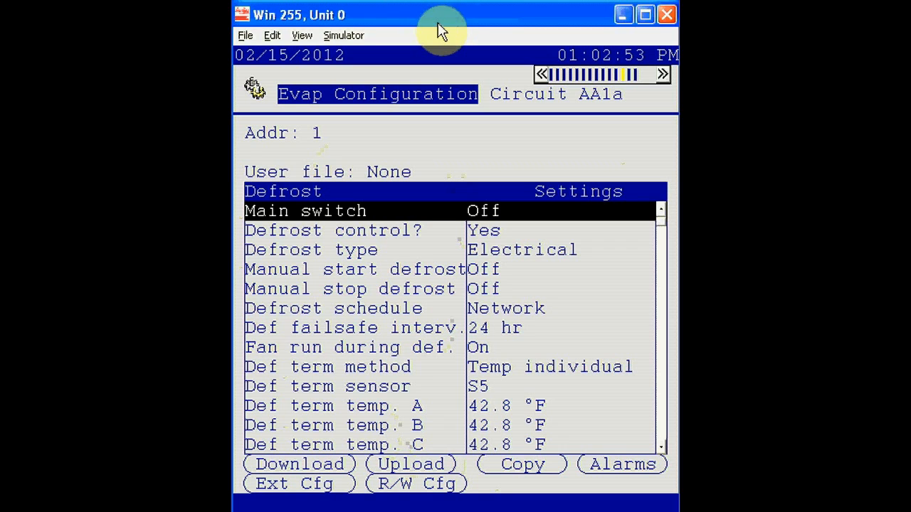
key("Down")
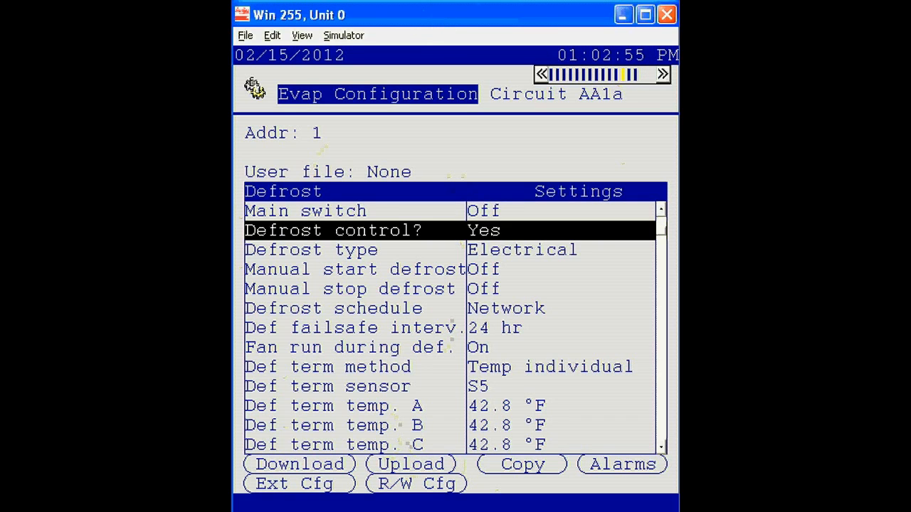
key("Return")
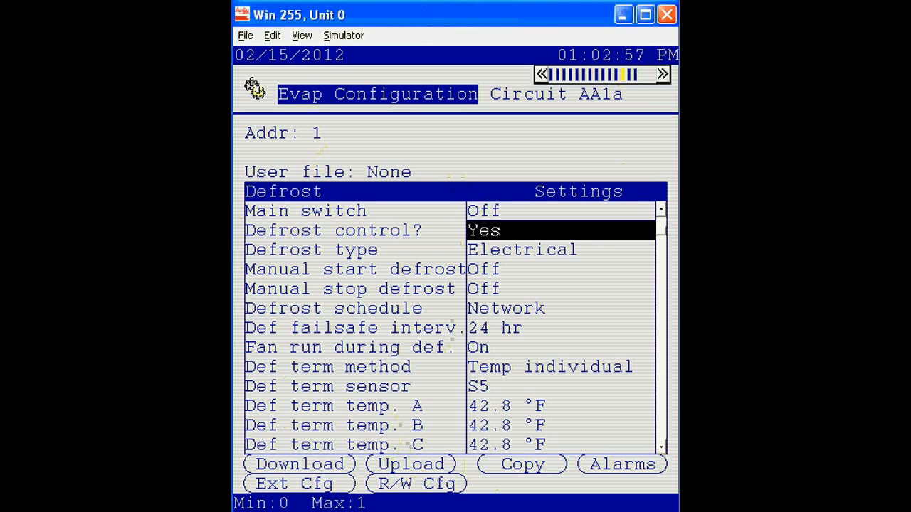
Compare the defrost type options Off cycle, Hotgas and Warm brine, and keep Electrical selected
key("Down")
key("Return")
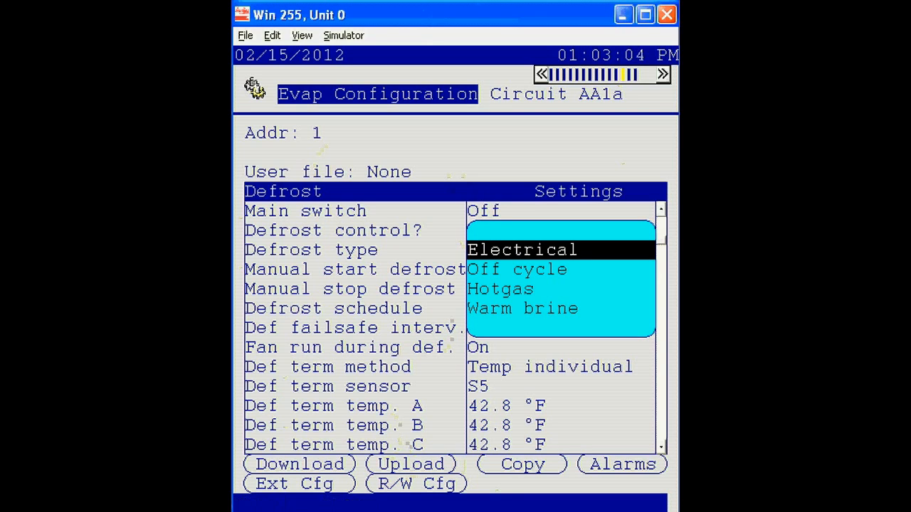
key("Down")
key("Down")
key("Down")
key("Up")
key("Up")
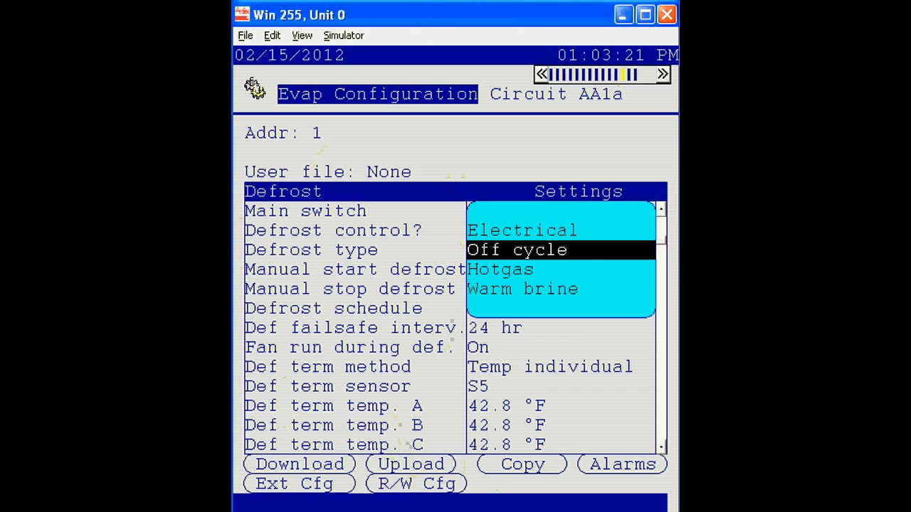
left_click(562, 229)
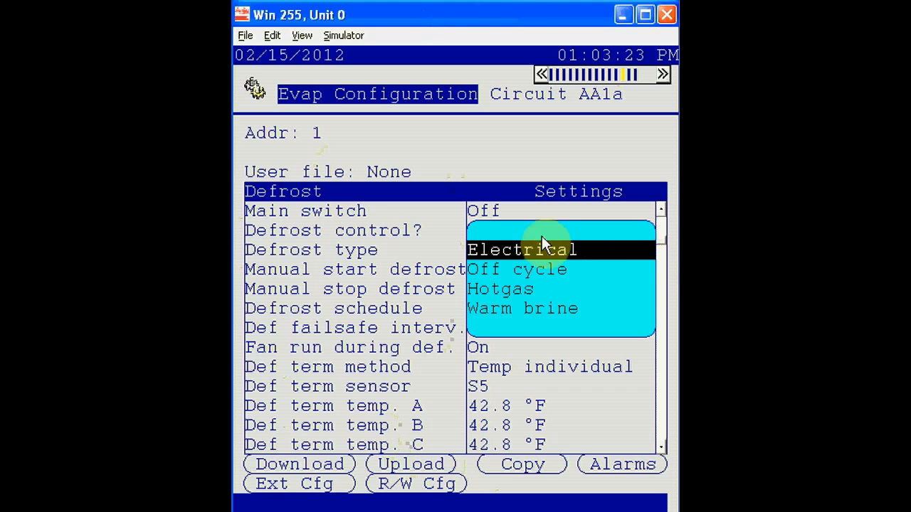
left_click(545, 251)
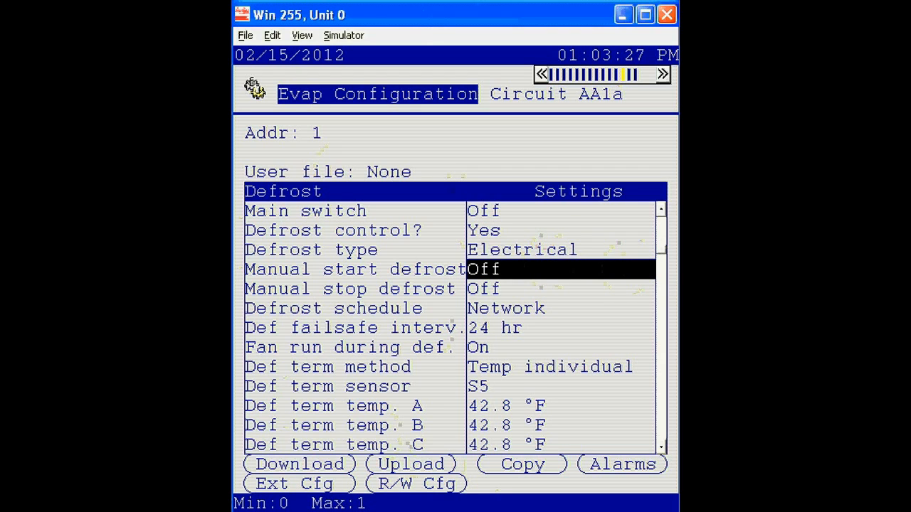
Review the manual start defrost and manual stop defrost settings, leaving both Off
left_click(560, 289)
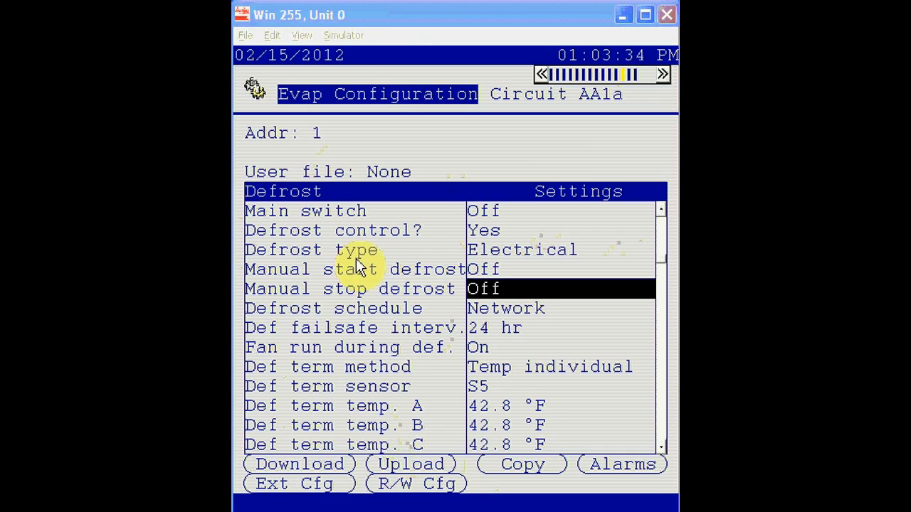
left_click(465, 261)
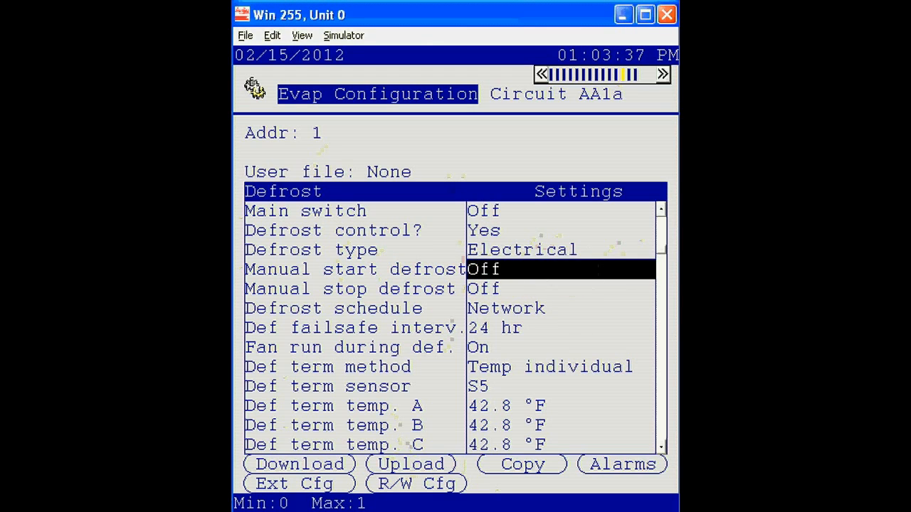
key("Down")
key("Down")
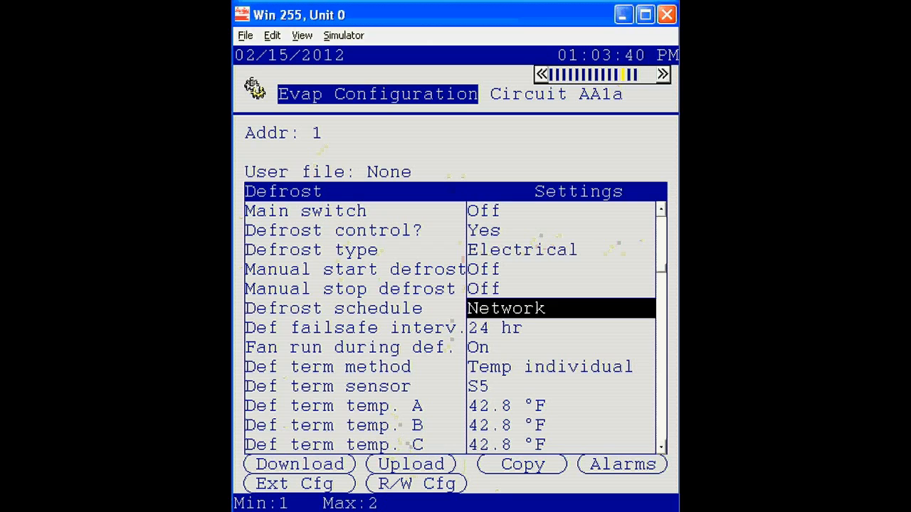
Compare the Internal and Network options for the defrost schedule and keep Network
key("Return")
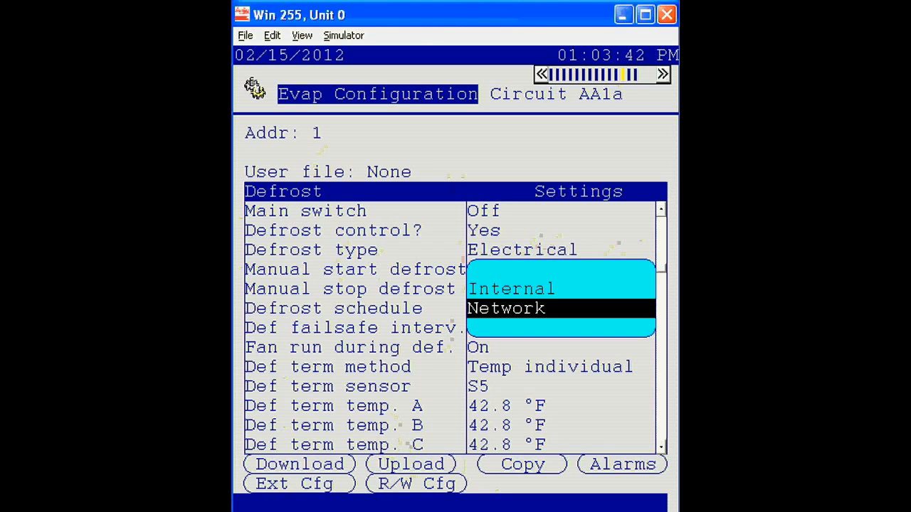
key("Up")
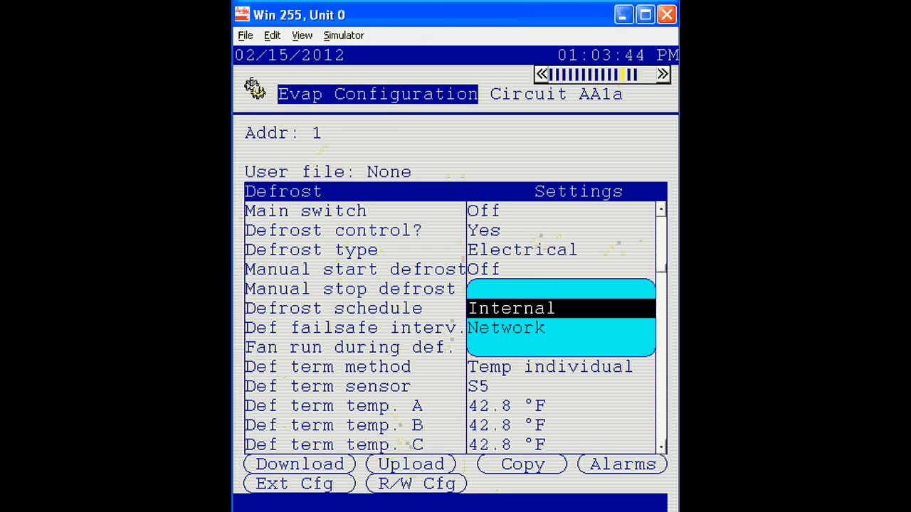
key("Down")
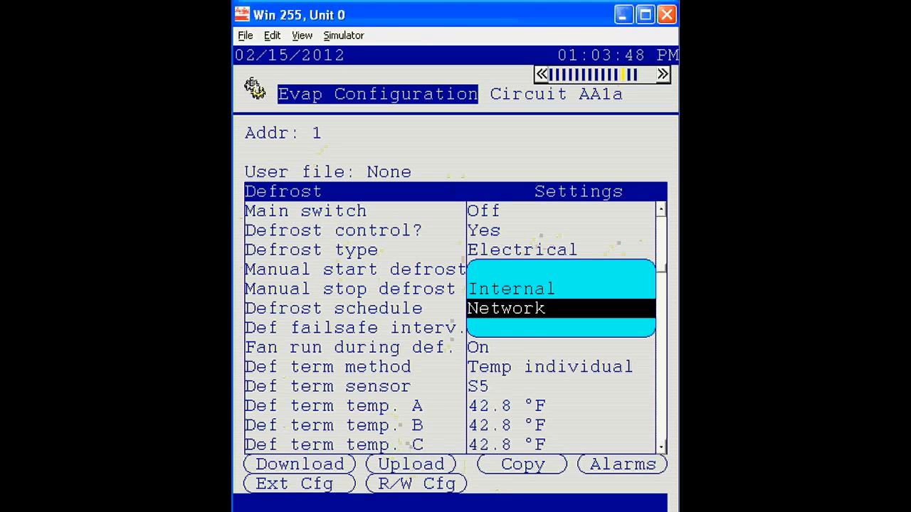
key("Return")
key("Down")
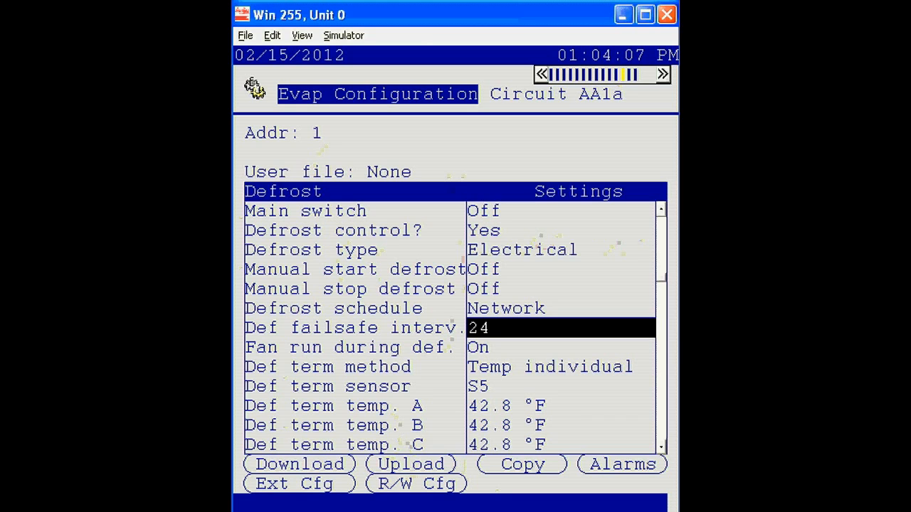
Set the defrost failsafe interval to 9 hr
left_click(476, 330)
key("Down")
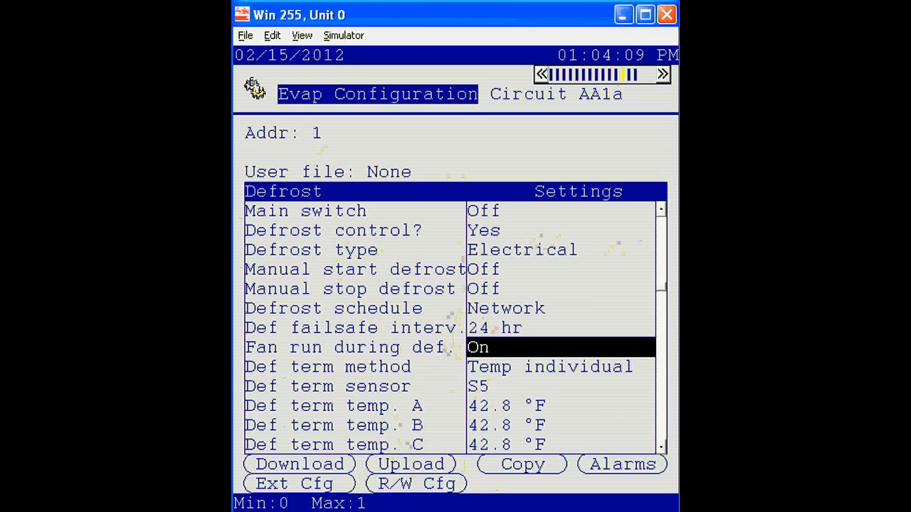
left_click(654, 325)
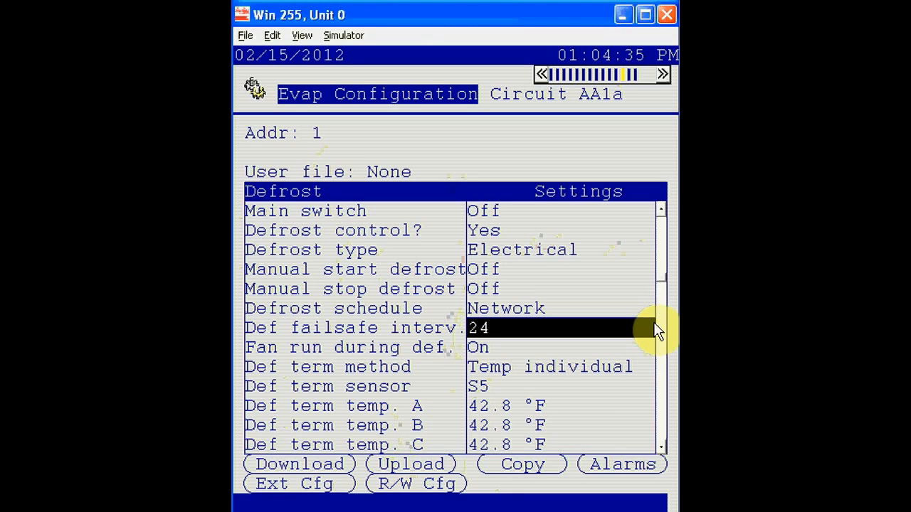
key("Return")
key("Up")
type("9")
key("BackSpace")
key("BackSpace")
key("BackSpace")
type("0")
key("BackSpace")
type("9")
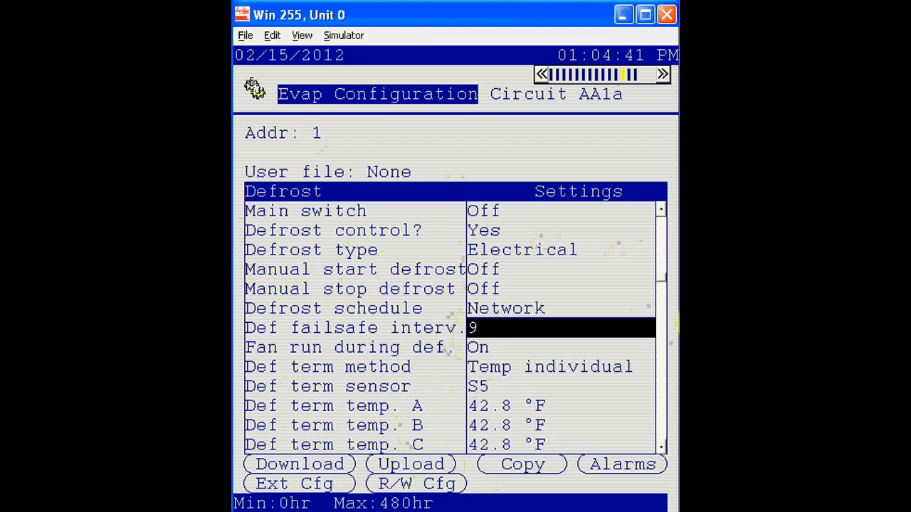
key("Return")
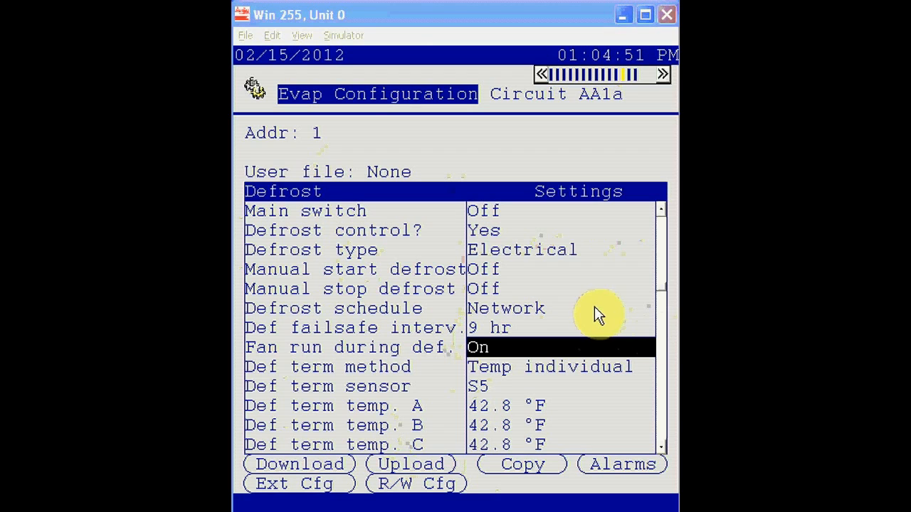
Check the options for running the fan during defrost and leave the setting On
left_click(581, 351)
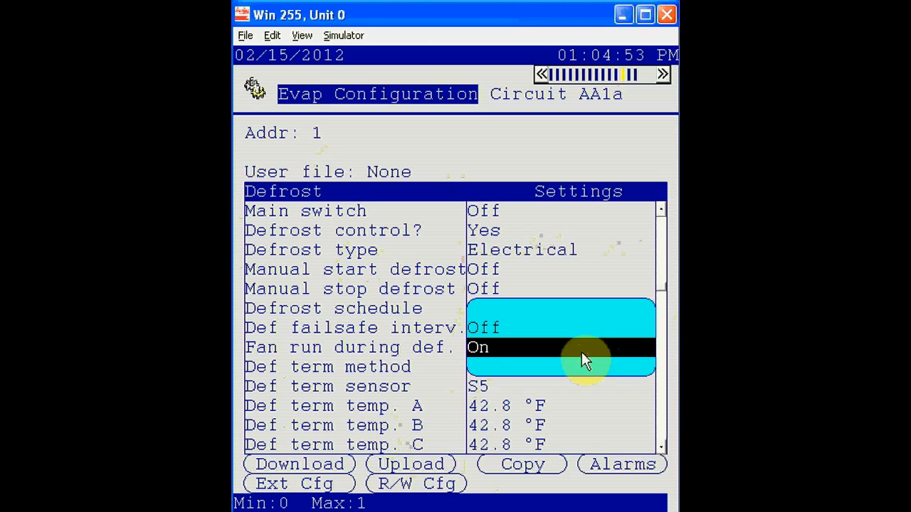
key("Up")
key("Escape")
key("Down")
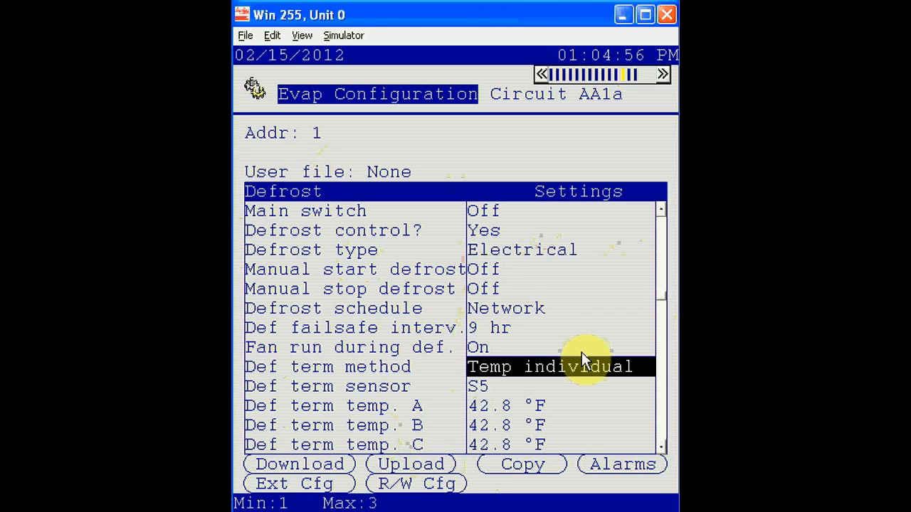
Compare the defrost termination method options and keep Temp individual
key("Return")
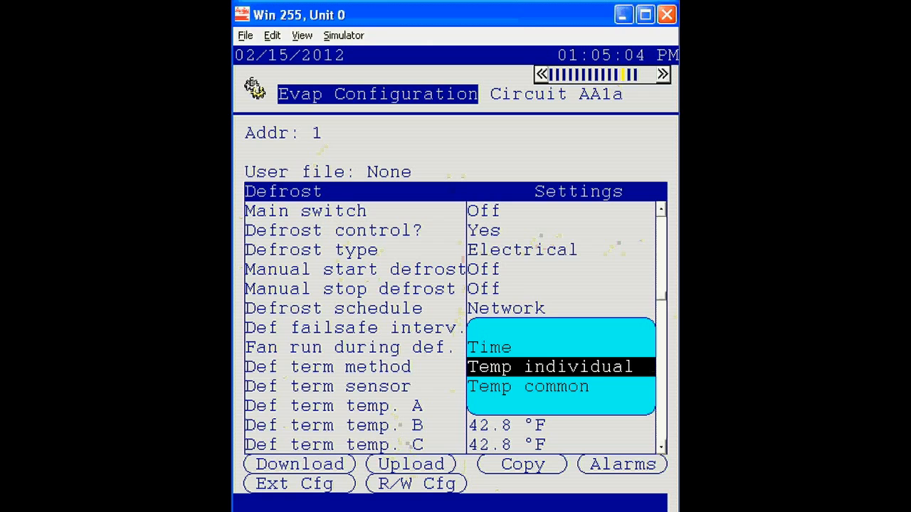
key("Down")
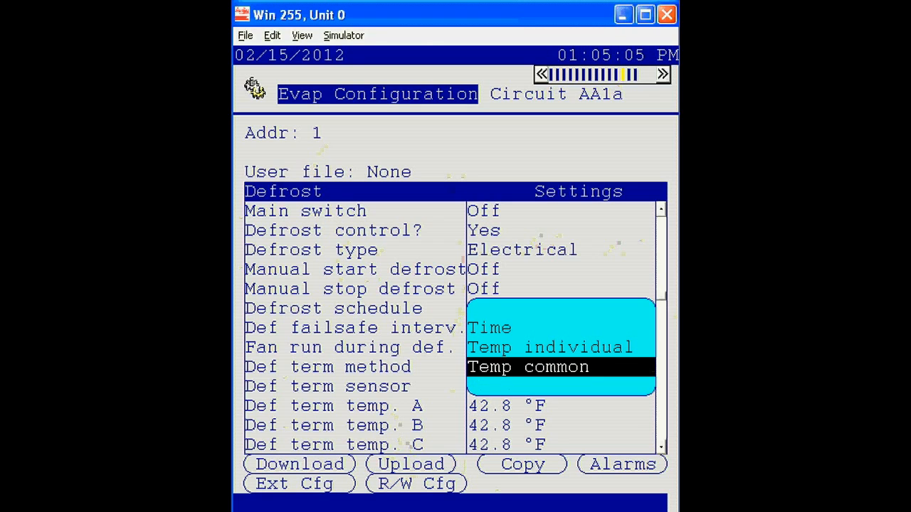
key("Up")
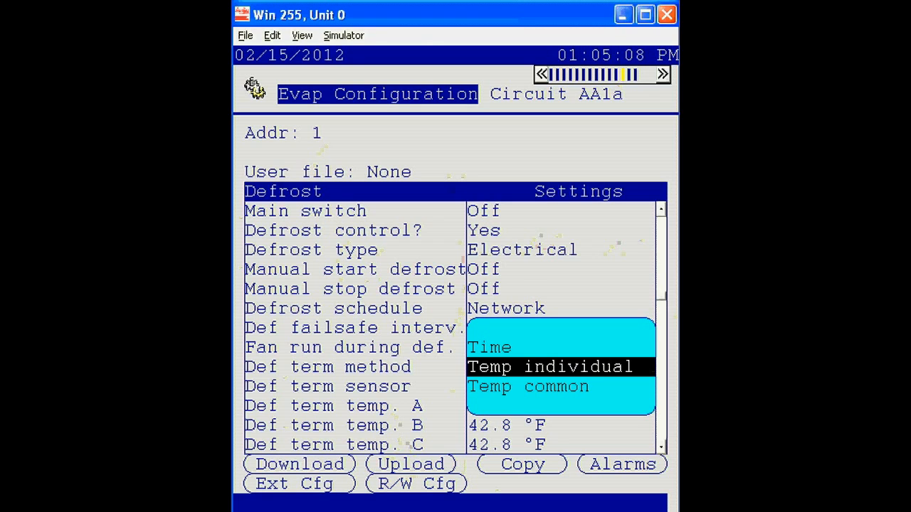
key("Return")
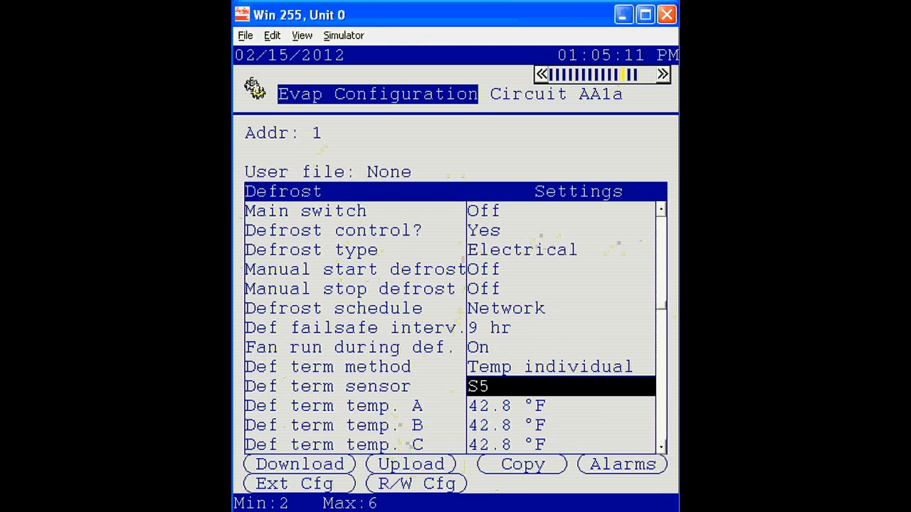
Review the available defrost termination sensors from S2 to S5-1 and S5-2, and keep S5
key("Return")
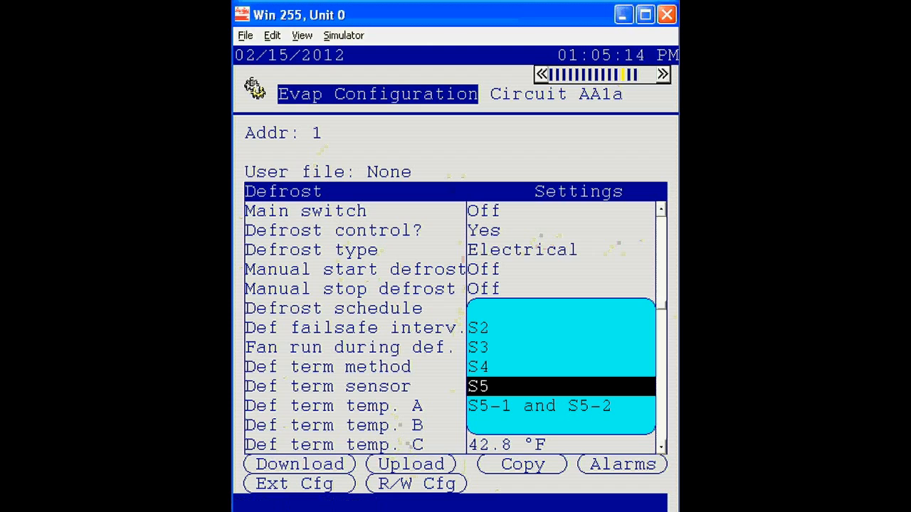
key("Up")
key("Up")
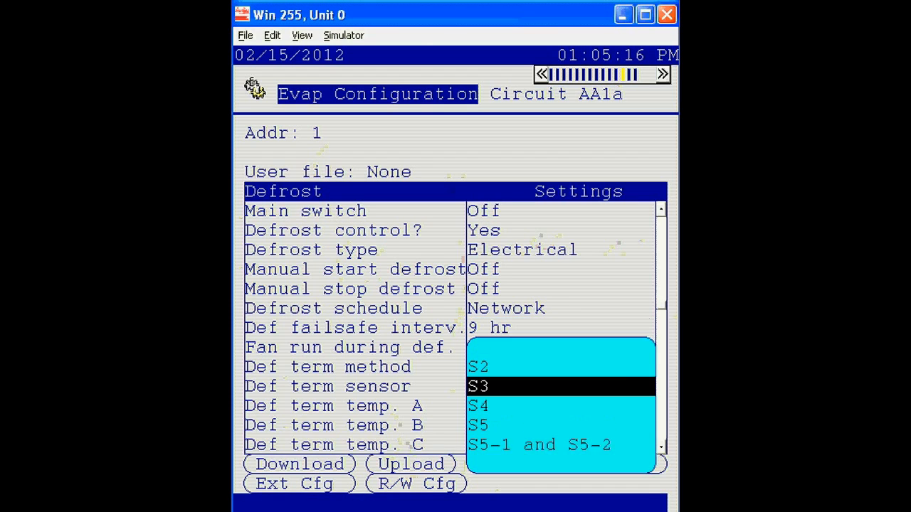
key("Up")
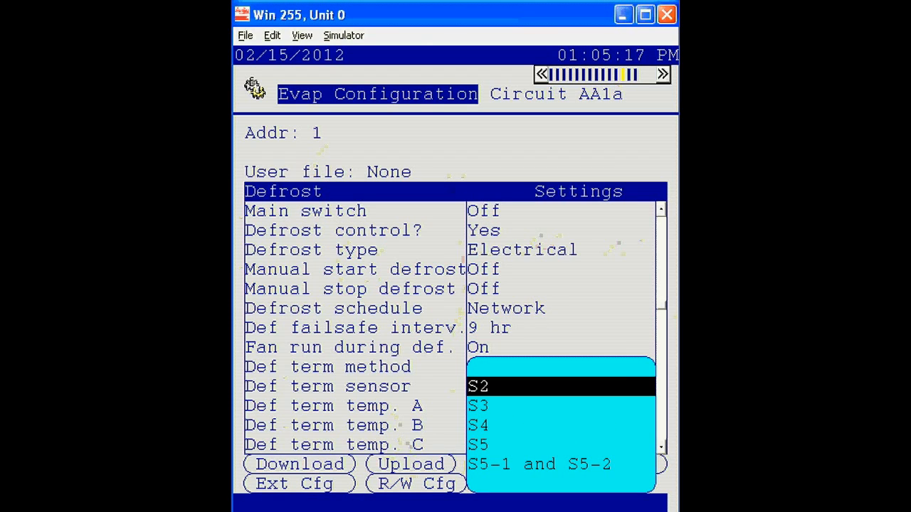
key("Down")
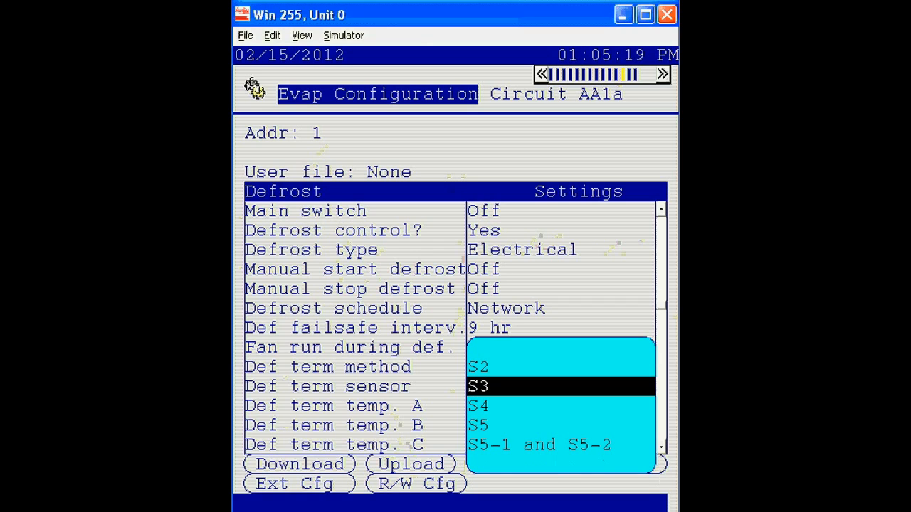
key("Down")
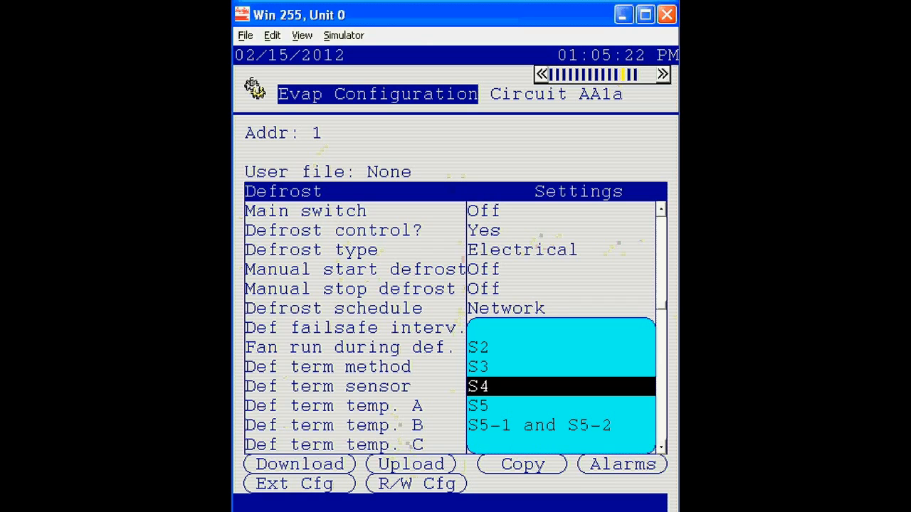
key("Down")
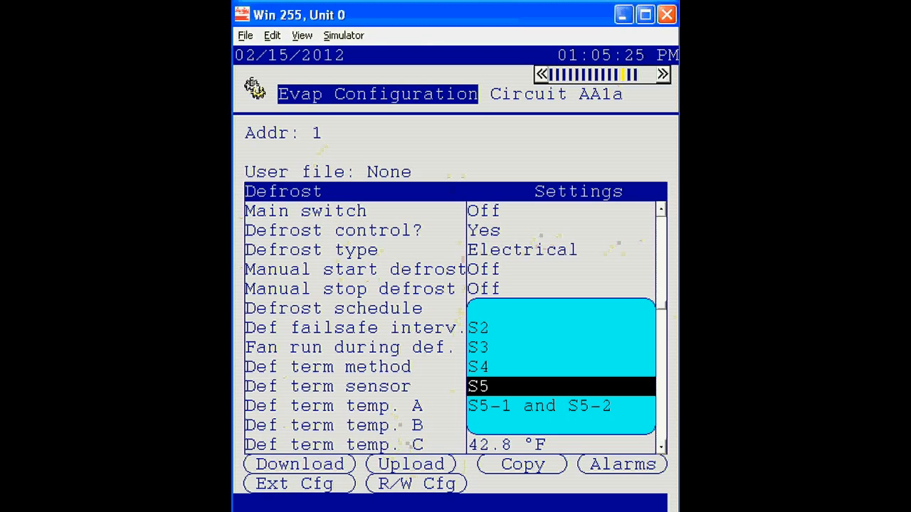
key("Down")
key("Up")
key("Return")
Review the defrost termination temperatures A to D and the maximum defrost duration without changing them
key("Down")
key("Down")
key("Down")
key("Down")
key("Down")
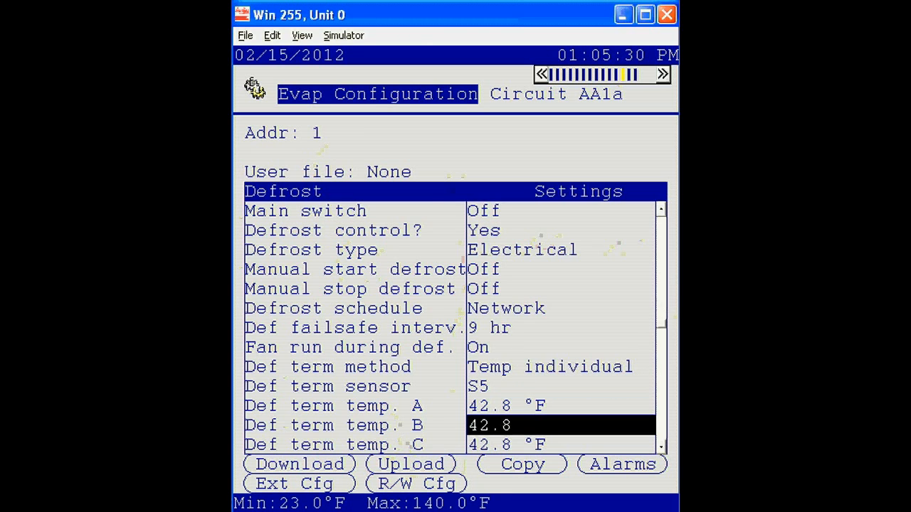
key("Up")
key("Up")
key("Up")
key("Up")
key("Up")
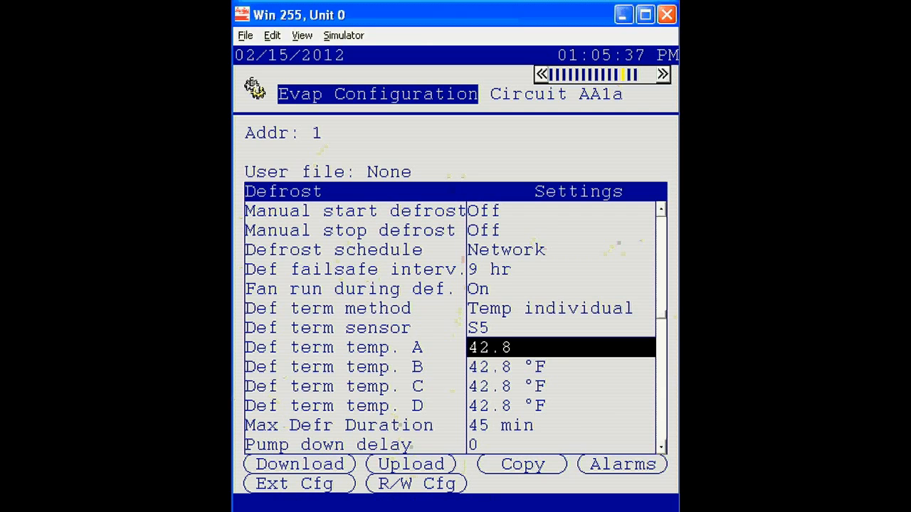
key("Down")
key("Down")
key("Down")
key("Down")
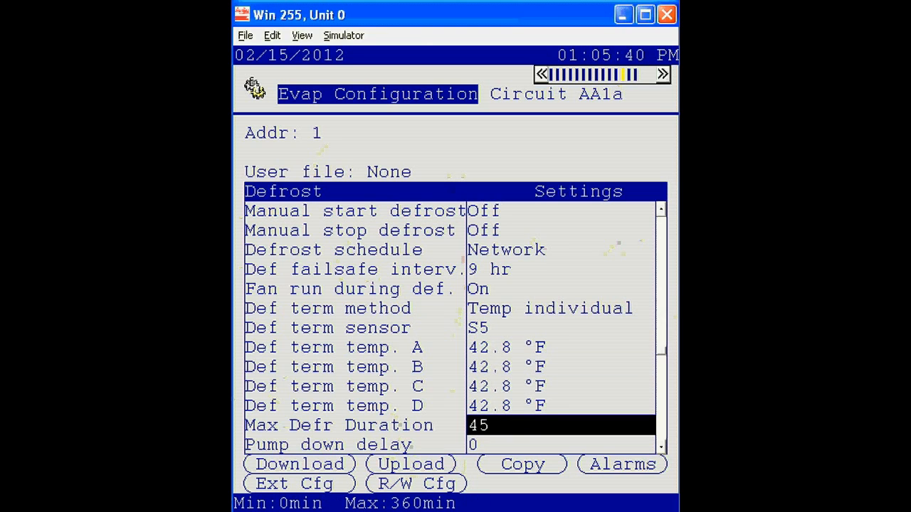
key("Return")
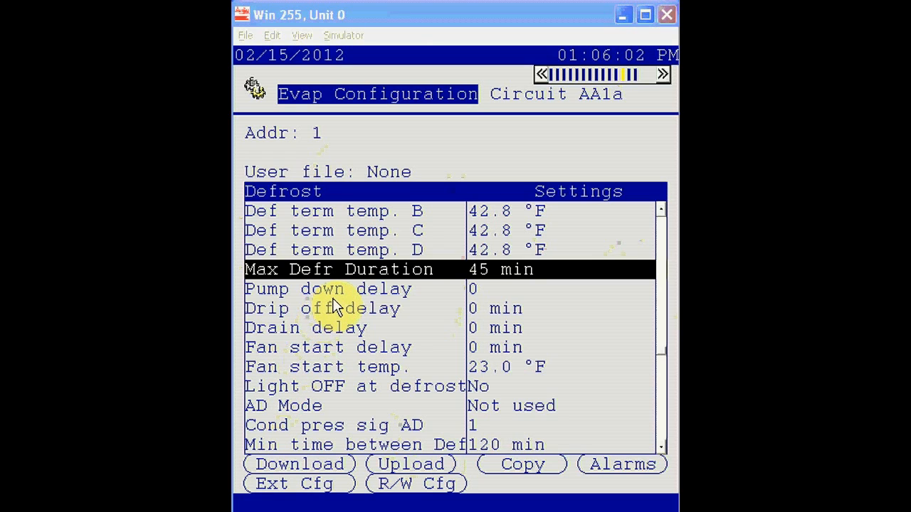
Review the pump down, drip off, drain and fan start delays and the fan start temperature
left_click(478, 305)
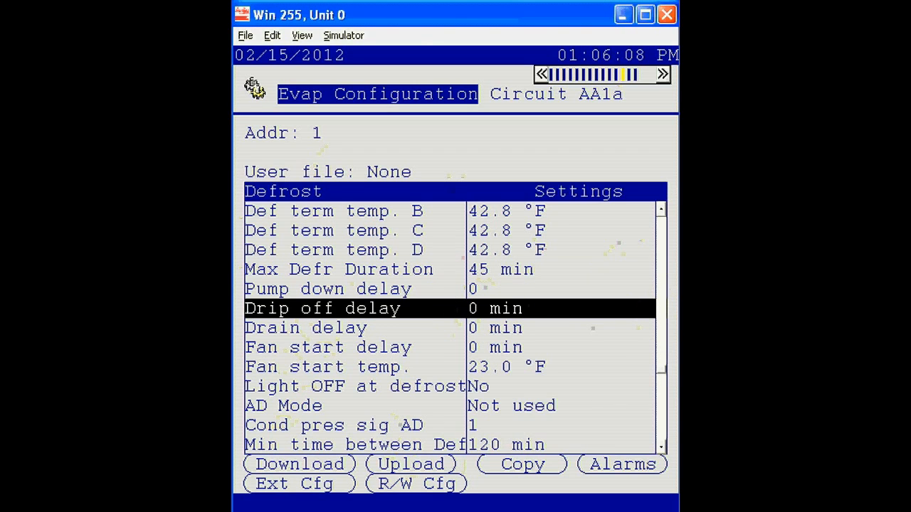
key("Up")
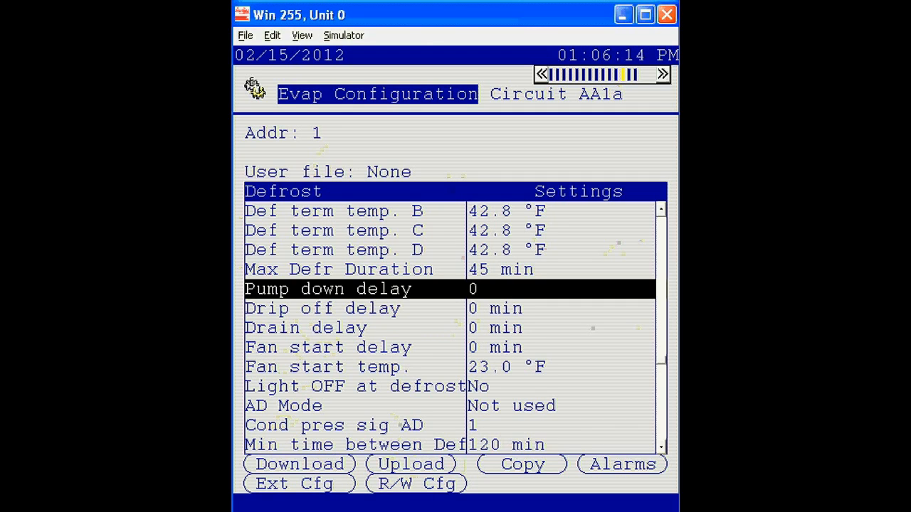
key("Down")
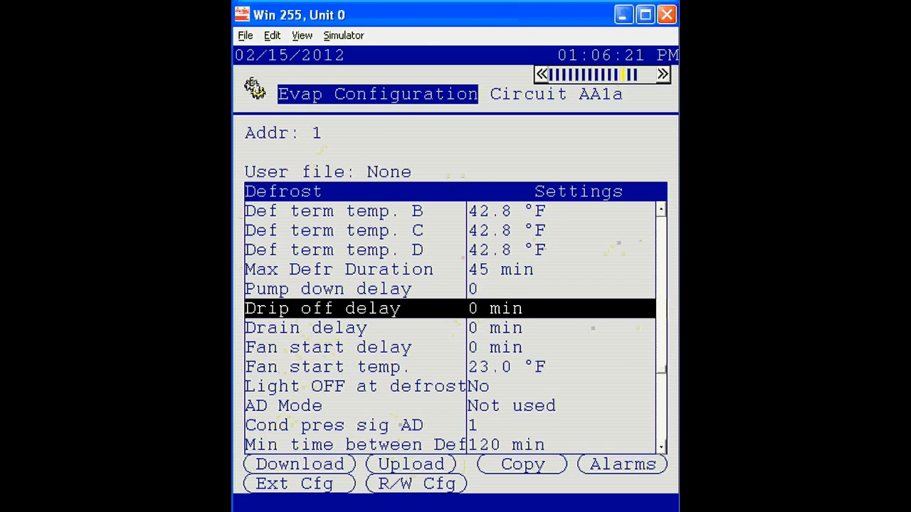
key("Down")
key("Down")
key("Down")
key("Up")
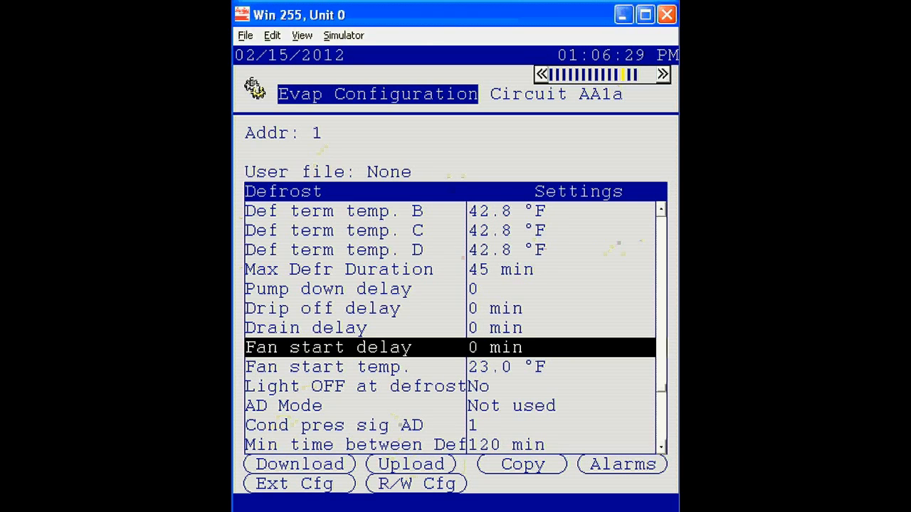
key("Down")
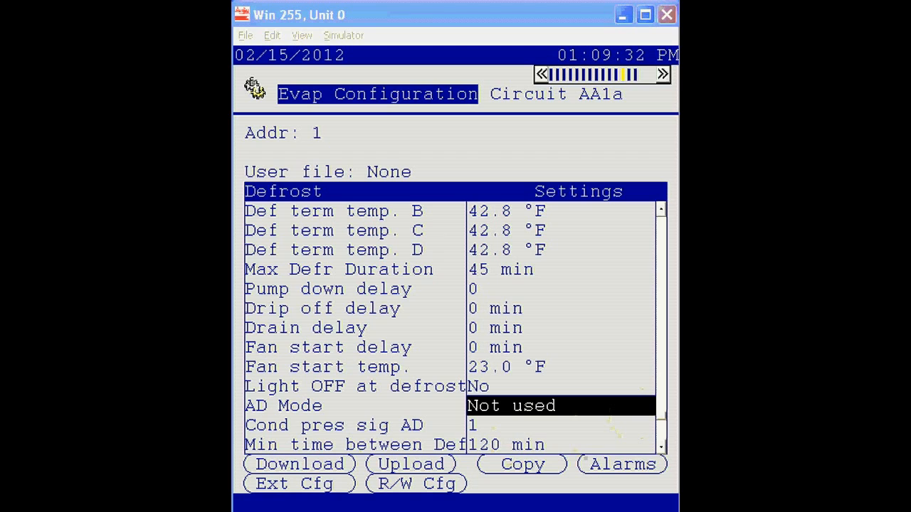
Set the adaptive defrost (AD) mode to Full adaptive
left_click(603, 410)
left_click(603, 409)
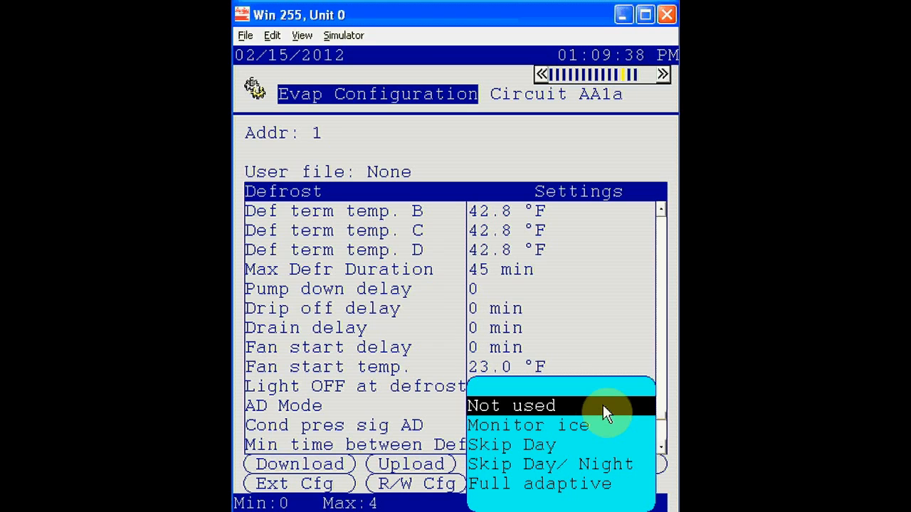
key("Down")
key("Down")
key("Down")
key("Down")
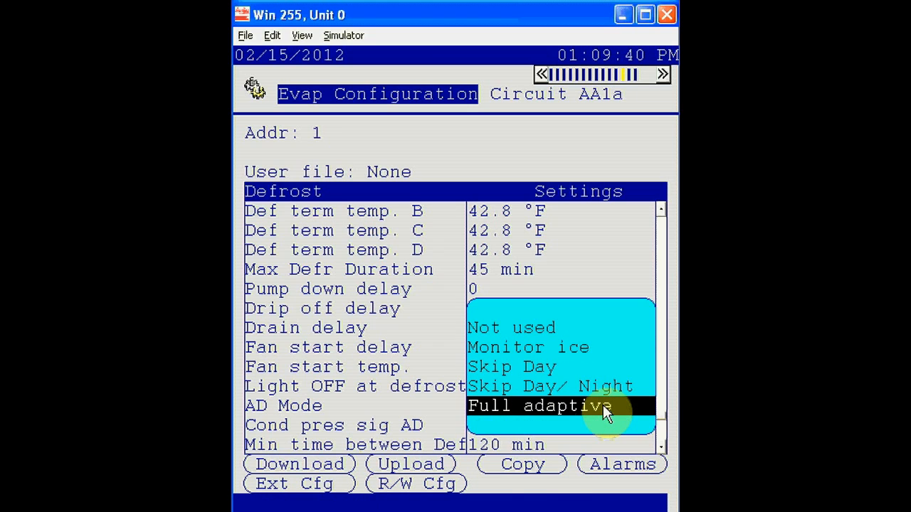
key("Return")
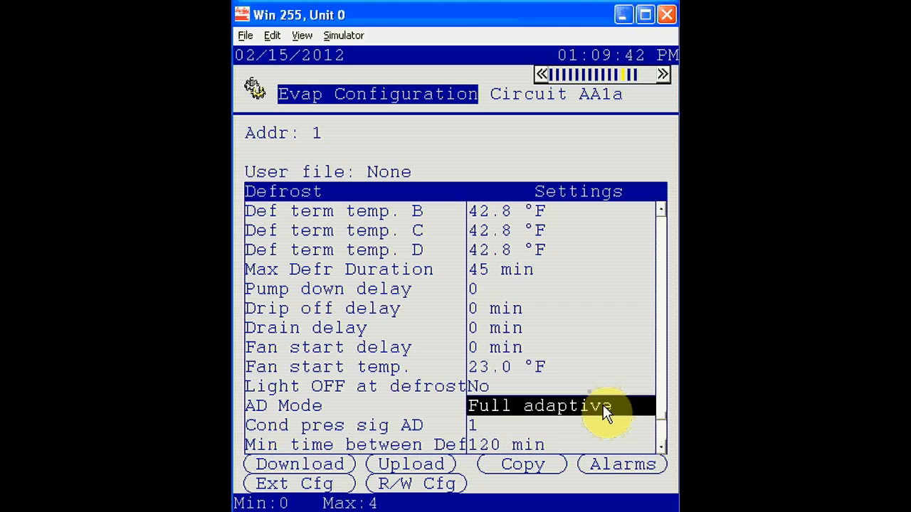
Compare the Skip Day and Skip Day/Night options for the AD mode and keep Full adaptive
key("Return")
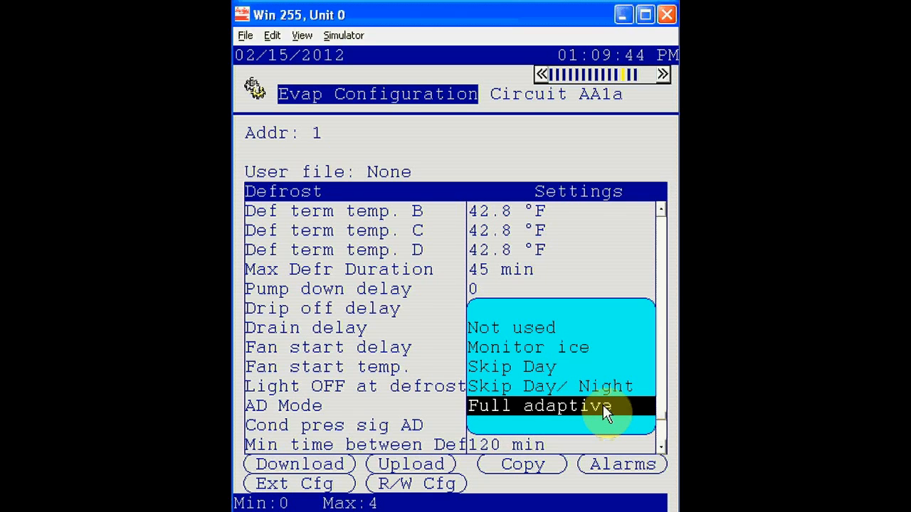
left_click(602, 405)
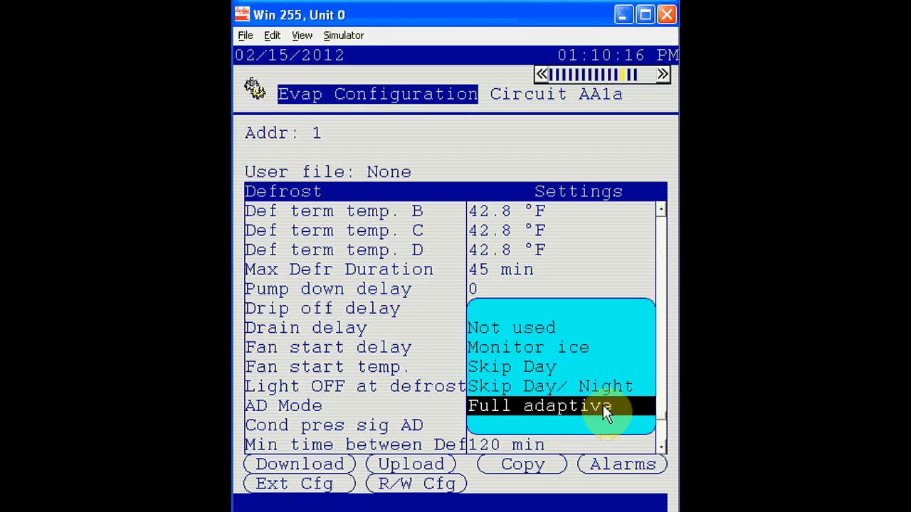
key("Up")
key("Up")
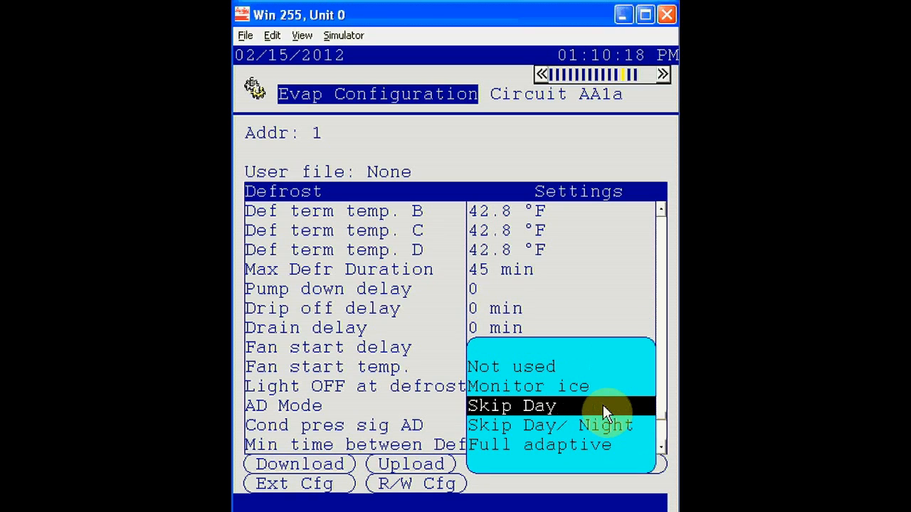
key("Down")
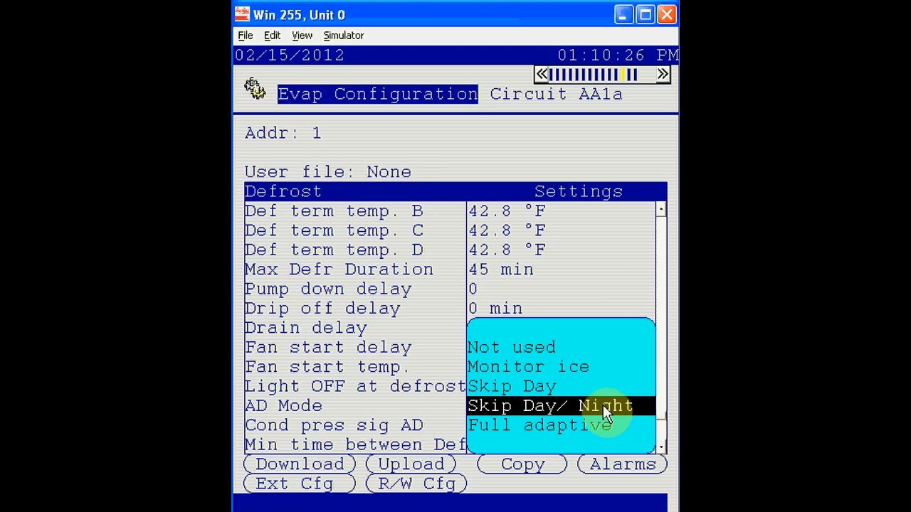
key("Down")
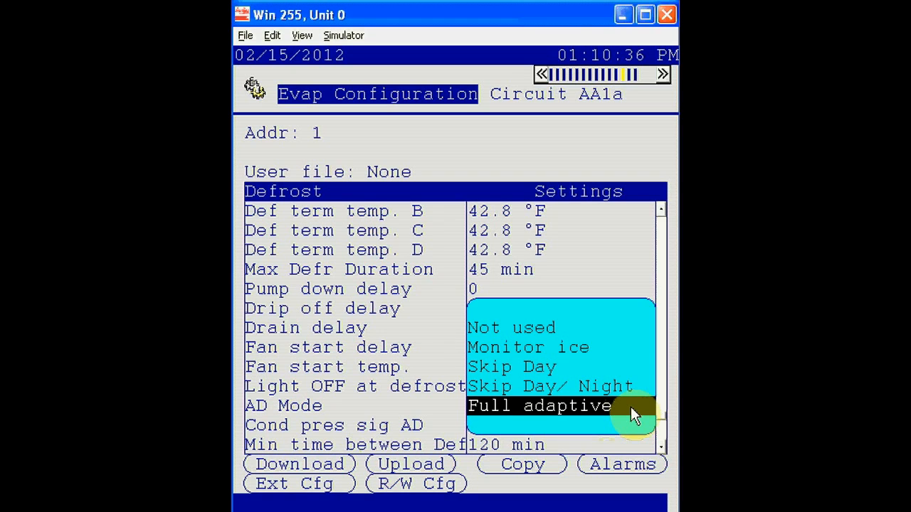
left_click(621, 404)
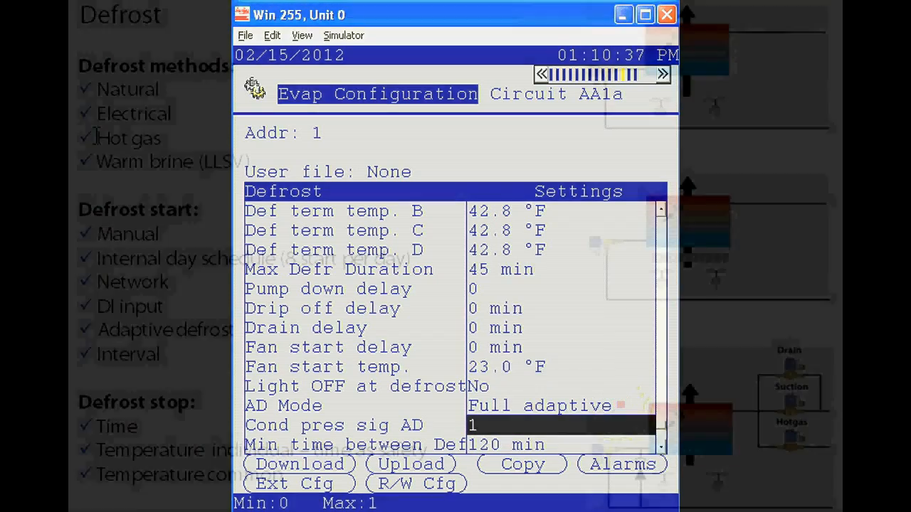
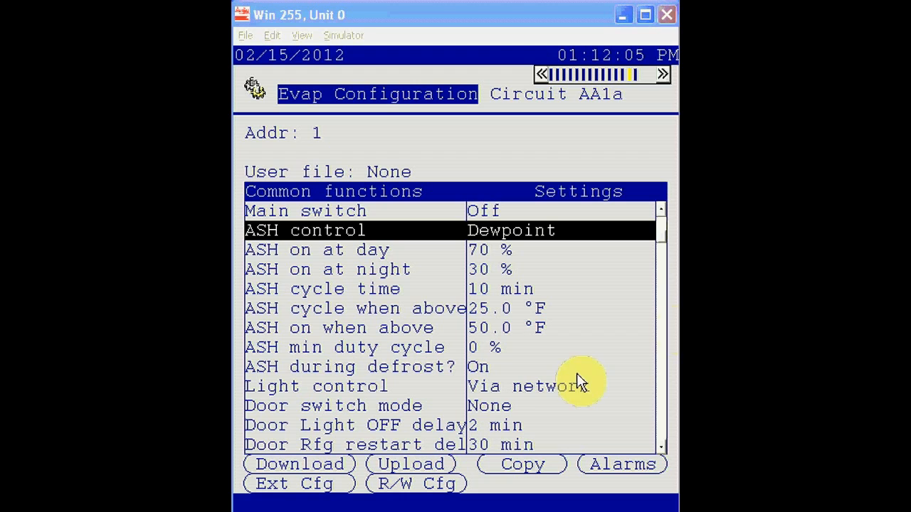
In the common functions, set the door switch mode to Stop inject and select the door light OFF delay
left_click(530, 388)
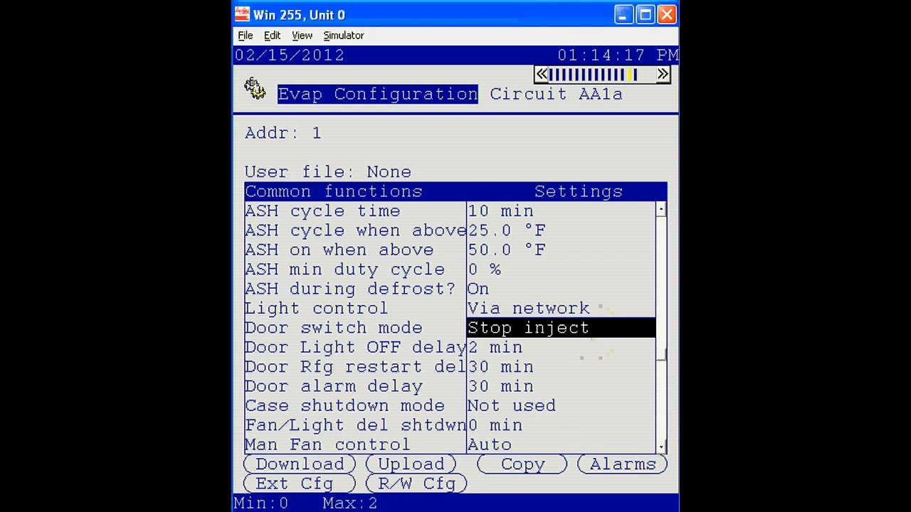
left_click(613, 330)
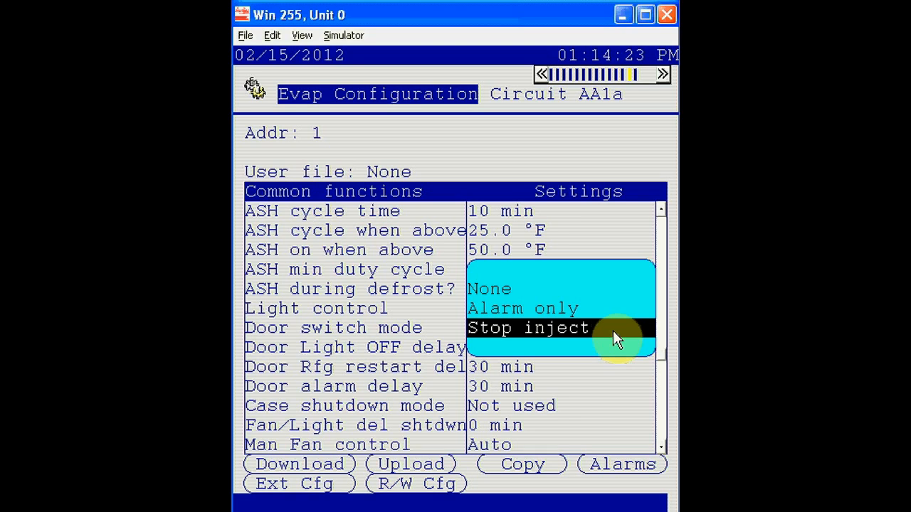
key("Up")
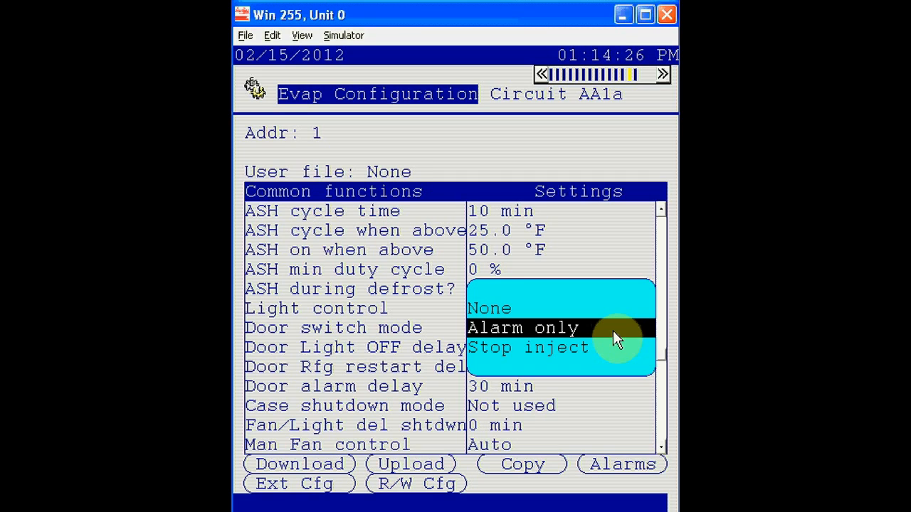
key("Down")
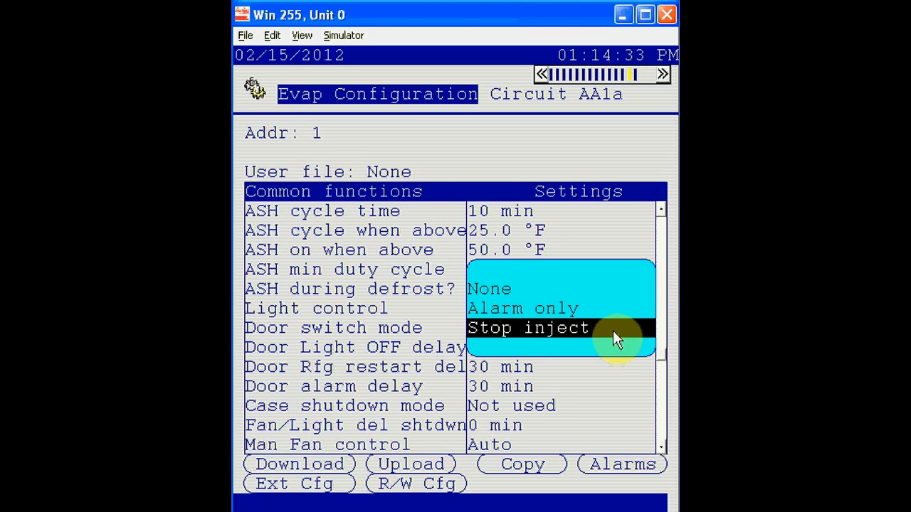
left_click(613, 330)
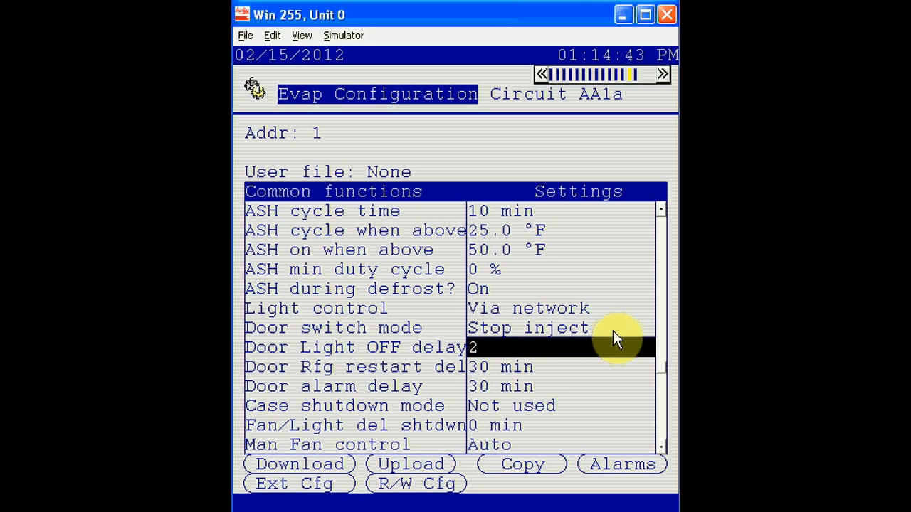
left_click(513, 348)
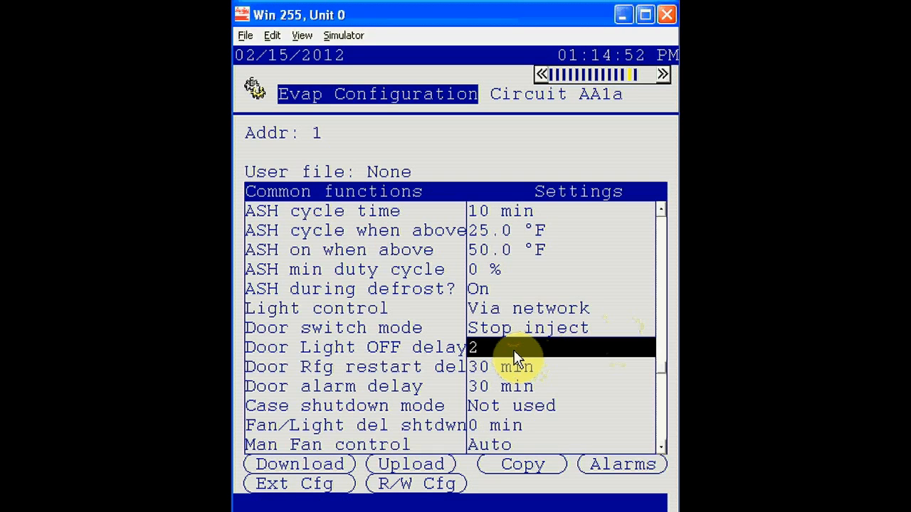
Review the door refrigeration restart and door alarm delays, and compare the case shutdown mode options, keeping Not used
key("Return")
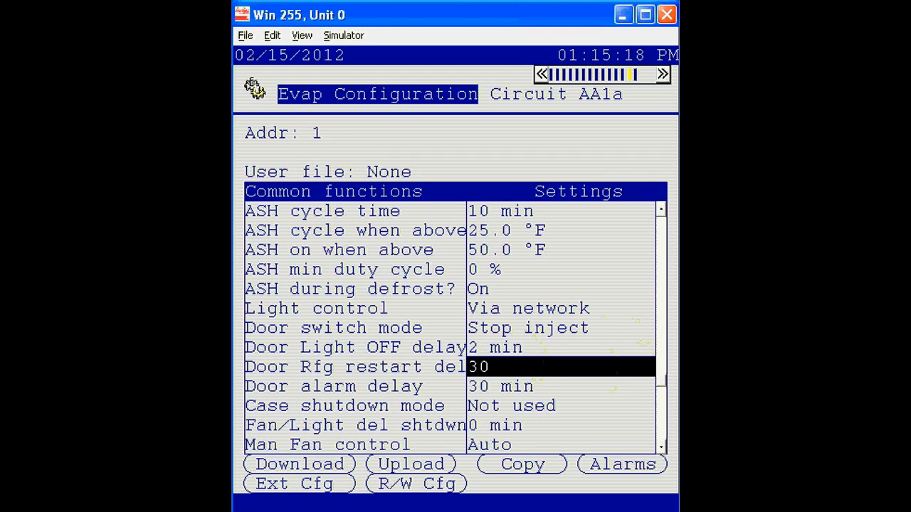
key("Down")
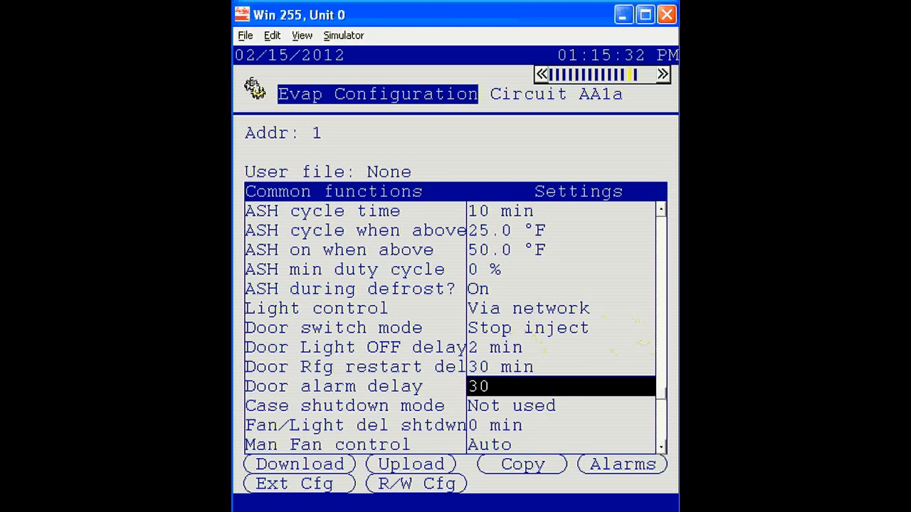
key("Return")
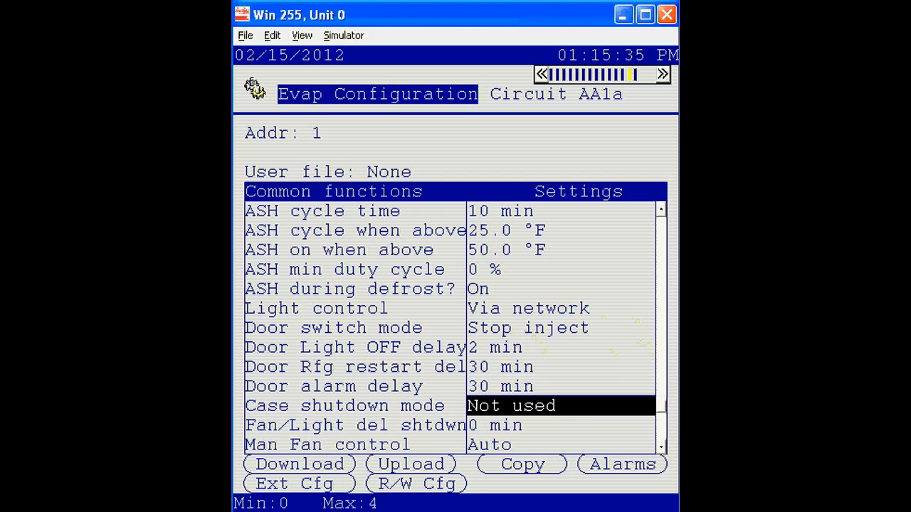
key("Return")
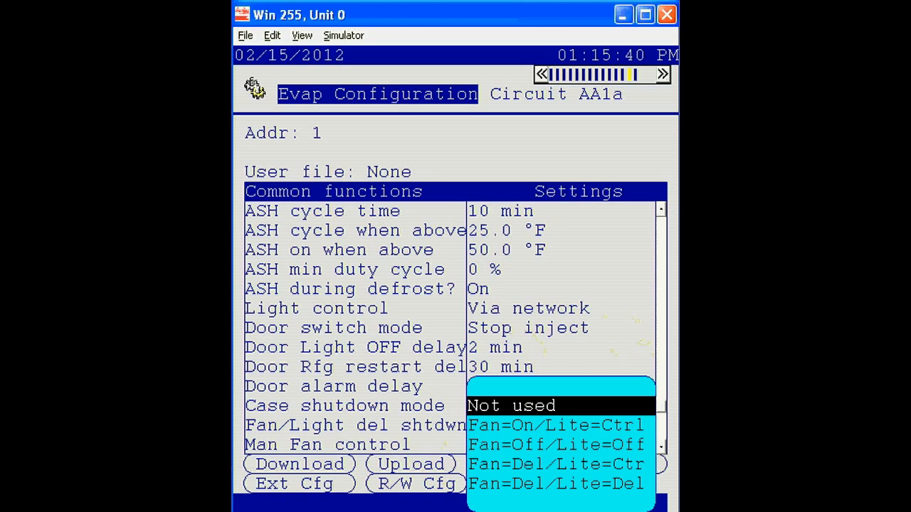
key("Down")
key("Down")
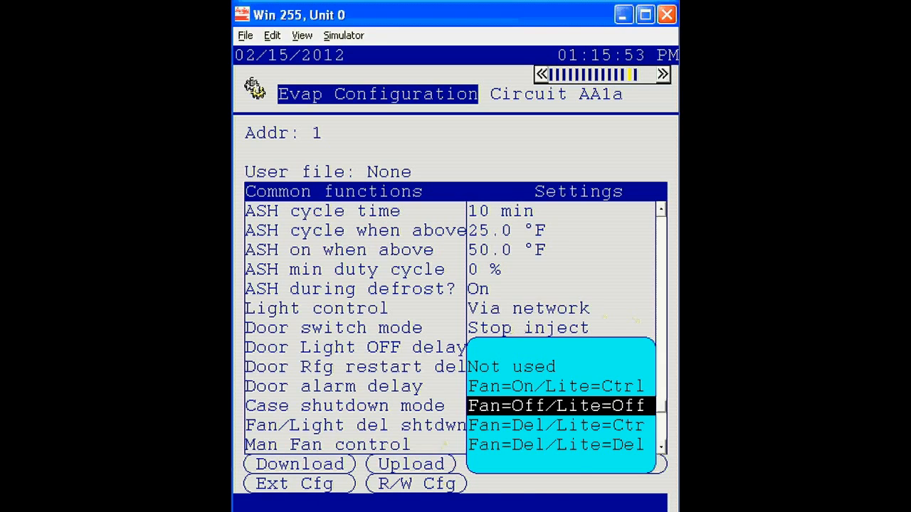
key("Escape")
key("Down")
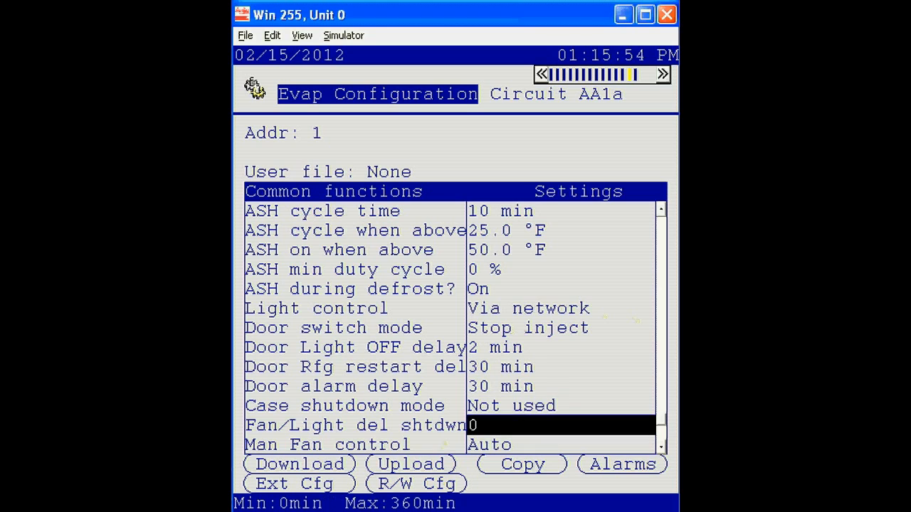
Try the Fan manual On option for the manual fan control and return it to Auto
key("Down")
key("Down")
key("Down")
key("Down")
key("Up")
key("Up")
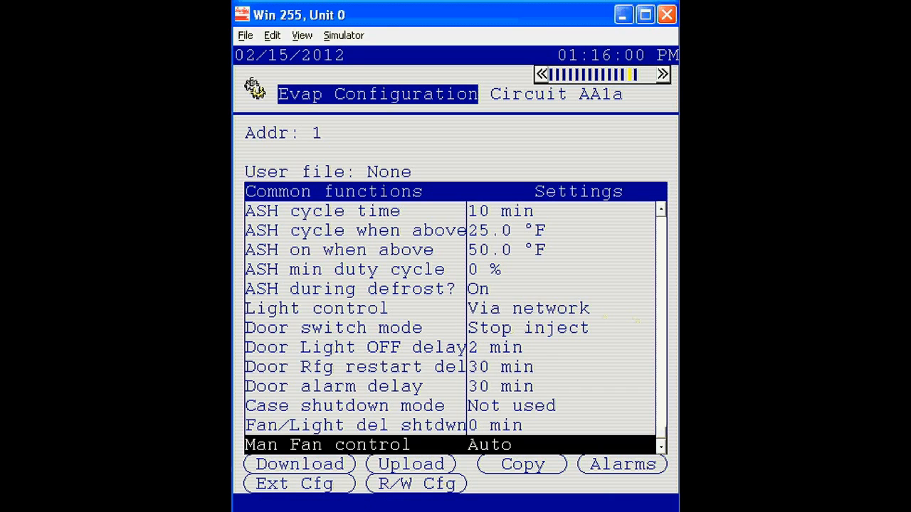
key("Return")
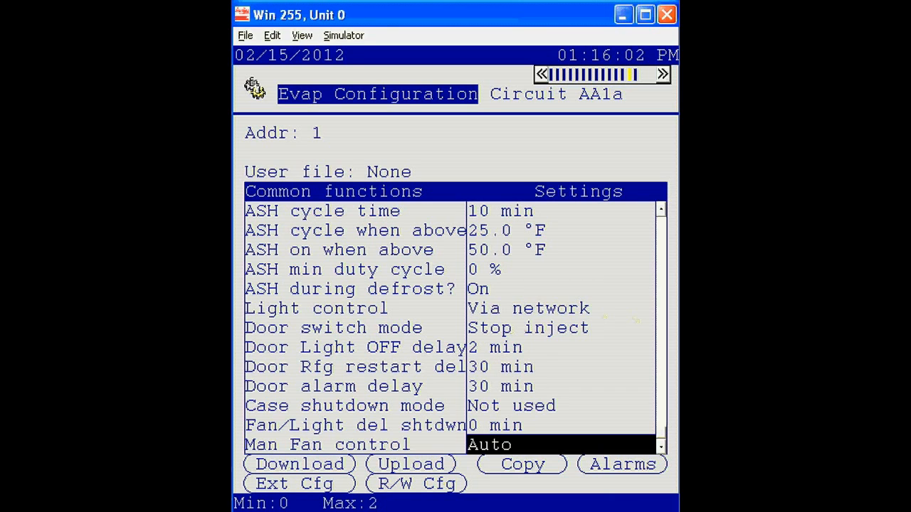
key("Return")
key("Down")
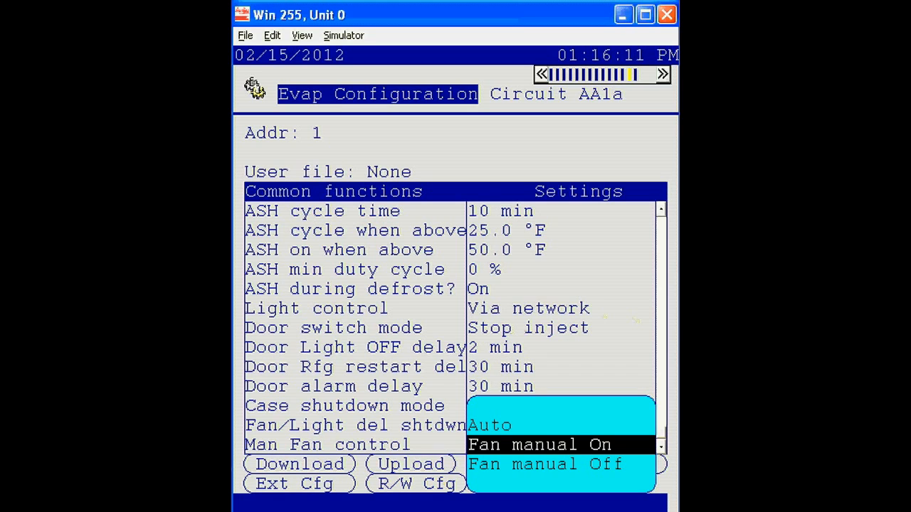
left_click(616, 445)
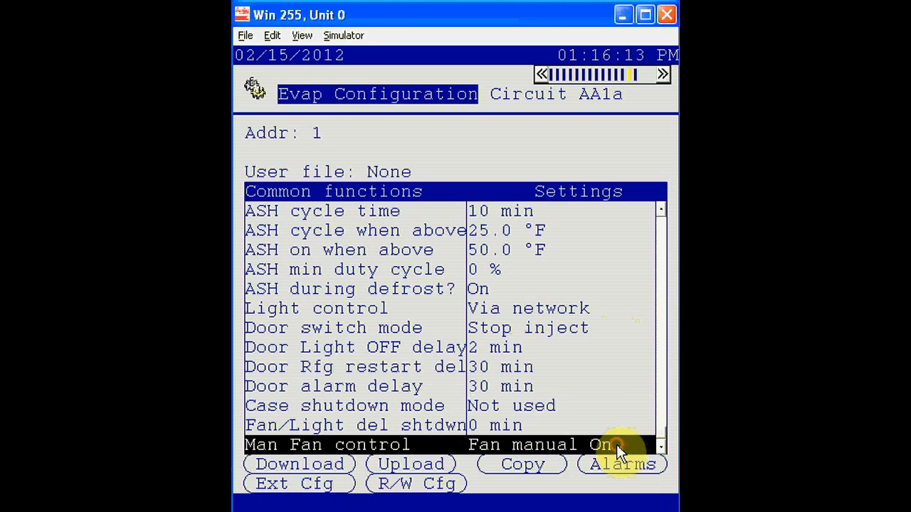
left_click(575, 446)
left_click(575, 446)
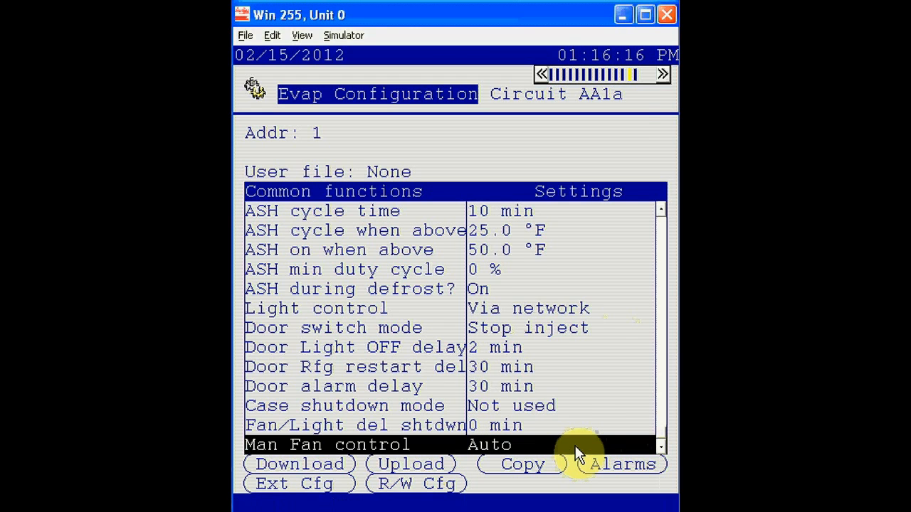
Go to the network functions page and download the settings from the 255 to Circuit AA1
left_click(661, 75)
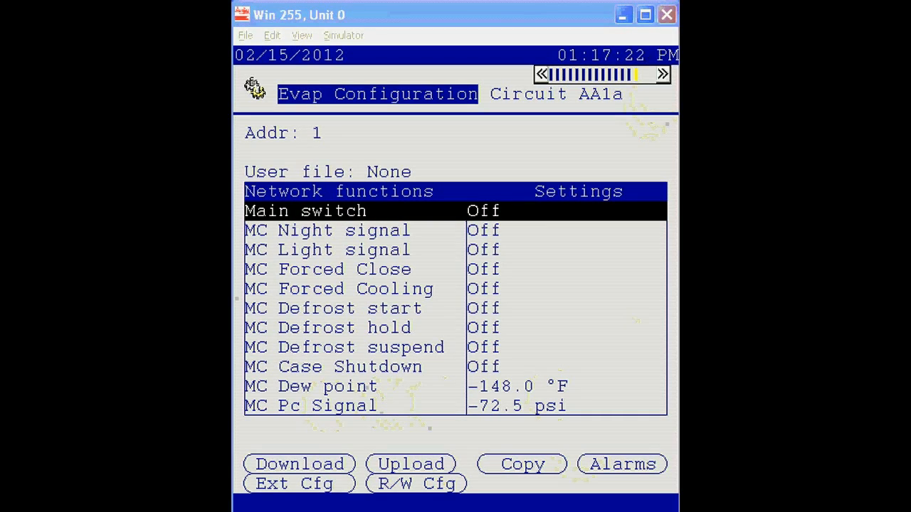
left_click(337, 444)
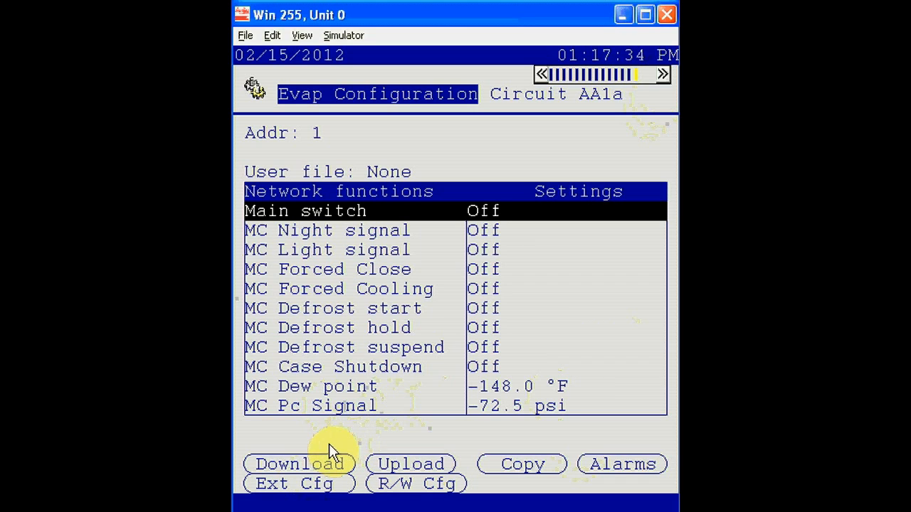
left_click(313, 465)
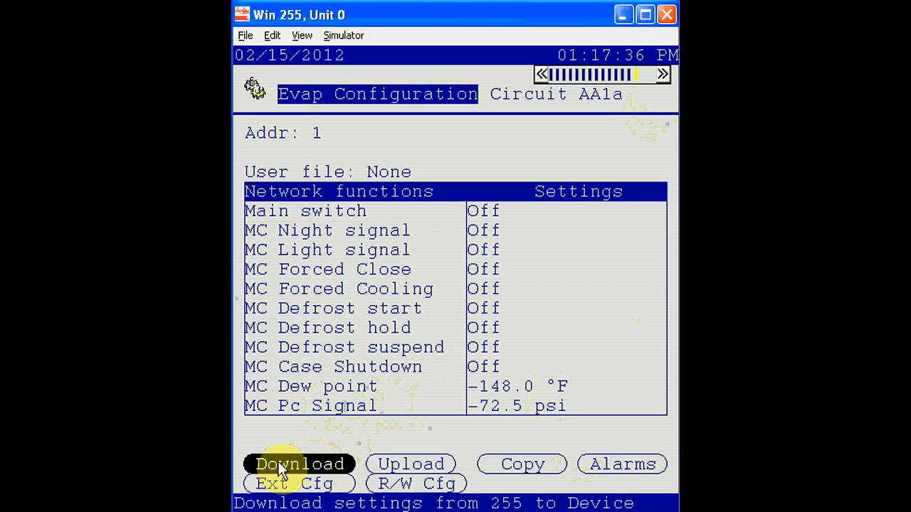
left_click(278, 461)
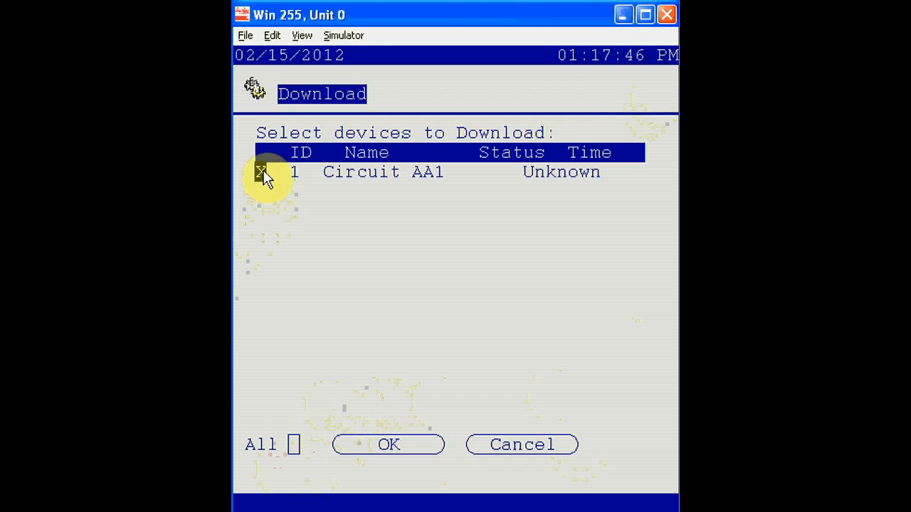
left_click(416, 445)
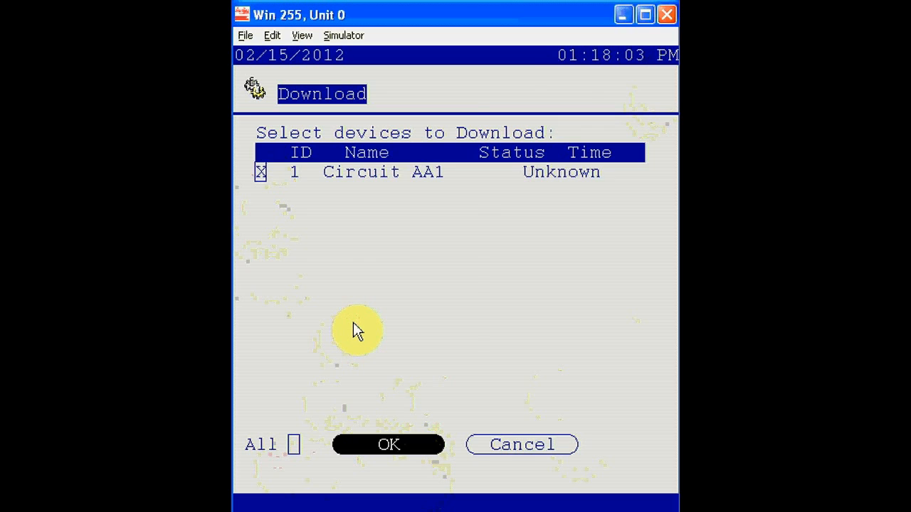
key("Return")
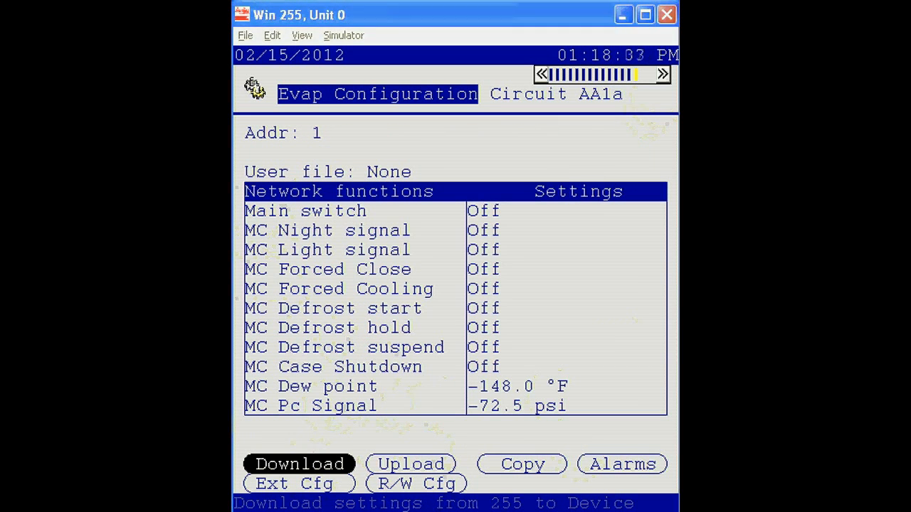
Open the upload device selection for Circuit AA1 and leave it without uploading
left_click(430, 465)
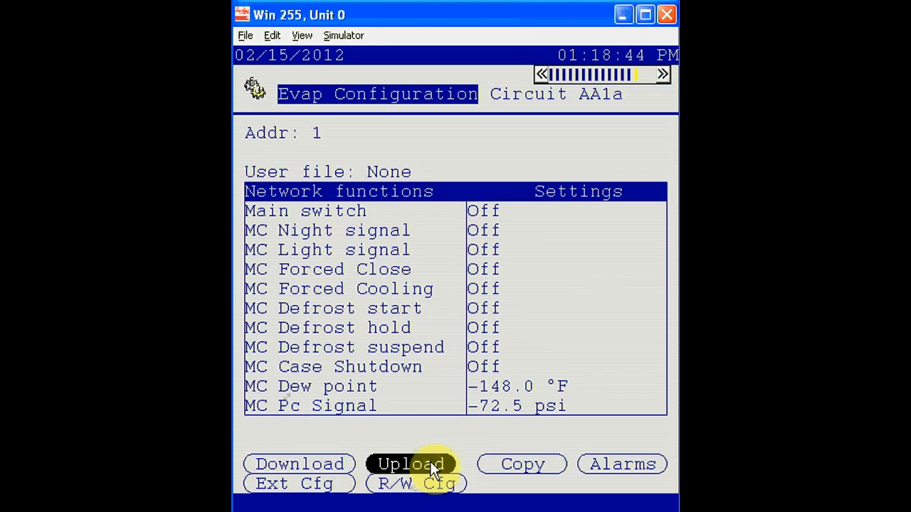
left_click(393, 462)
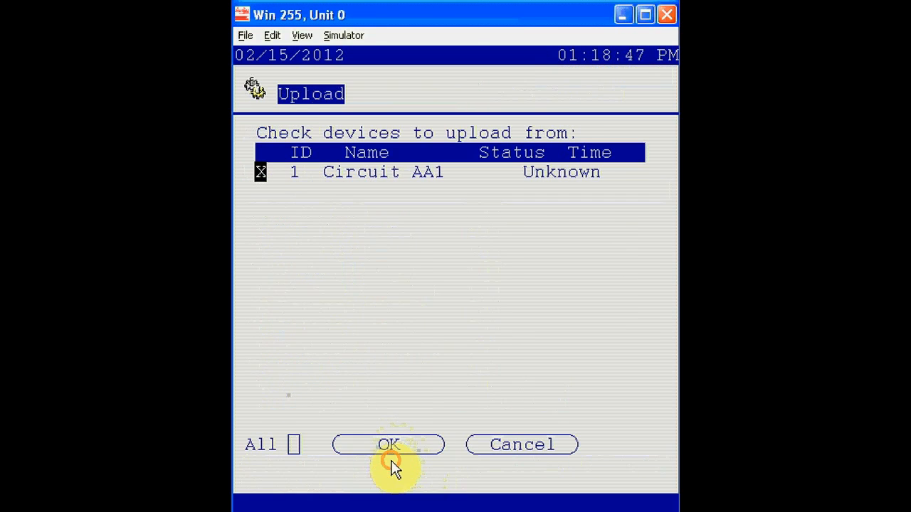
right_click(358, 356)
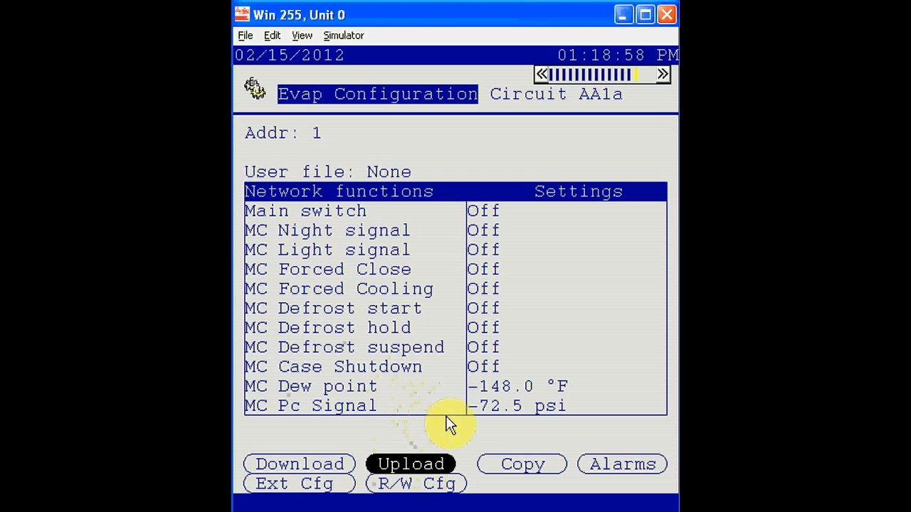
Return to the Rack A evaporators configuration and set the number of circuits to 2
left_click(543, 74)
left_click(544, 75)
left_click(544, 74)
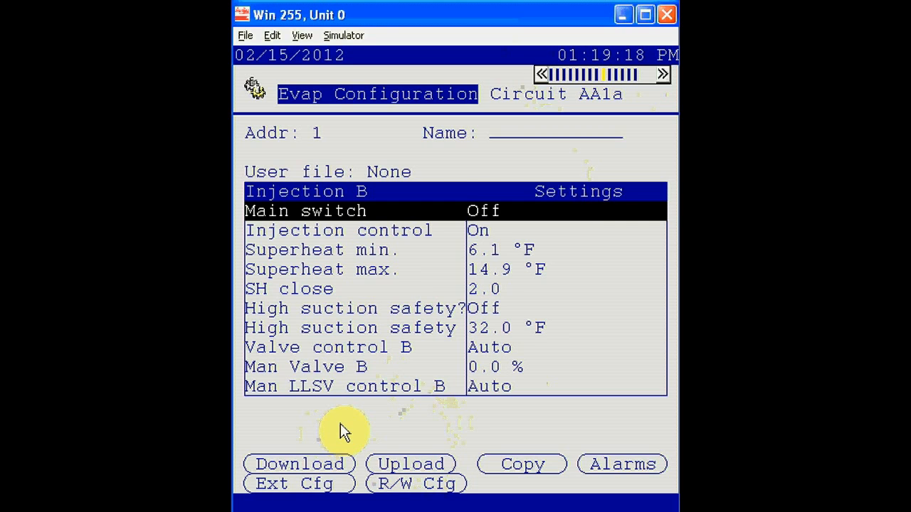
key("Escape")
key("Escape")
key("Up")
key("Up")
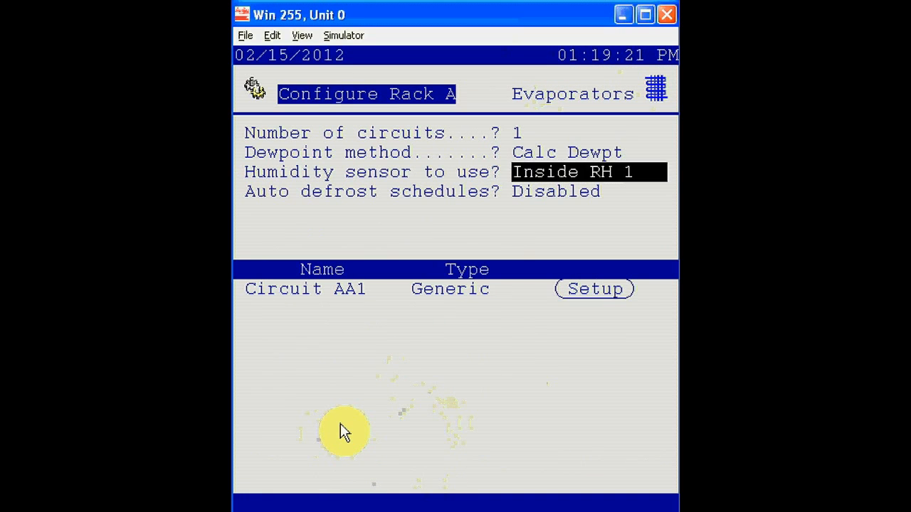
key("Up")
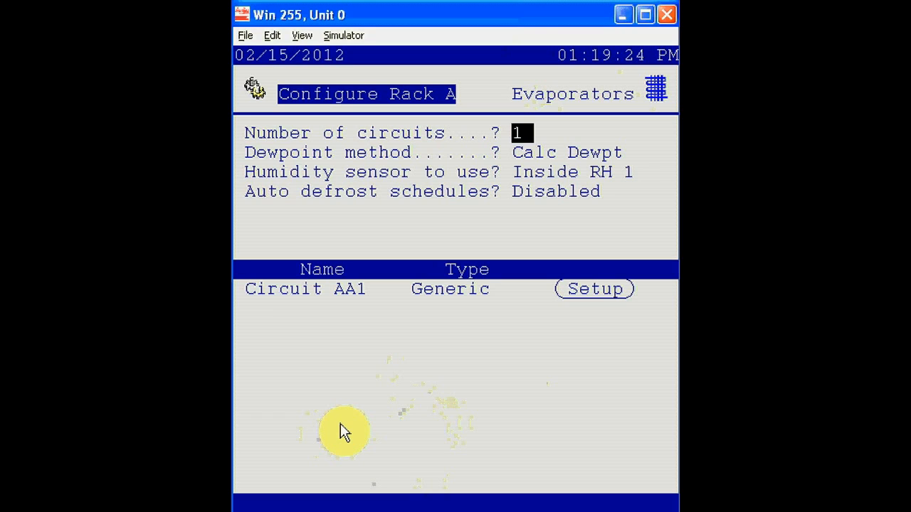
type("2")
key("Return")
Set the type of Circuit AA2 to Generic
key("Down")
key("Down")
key("Down")
key("Down")
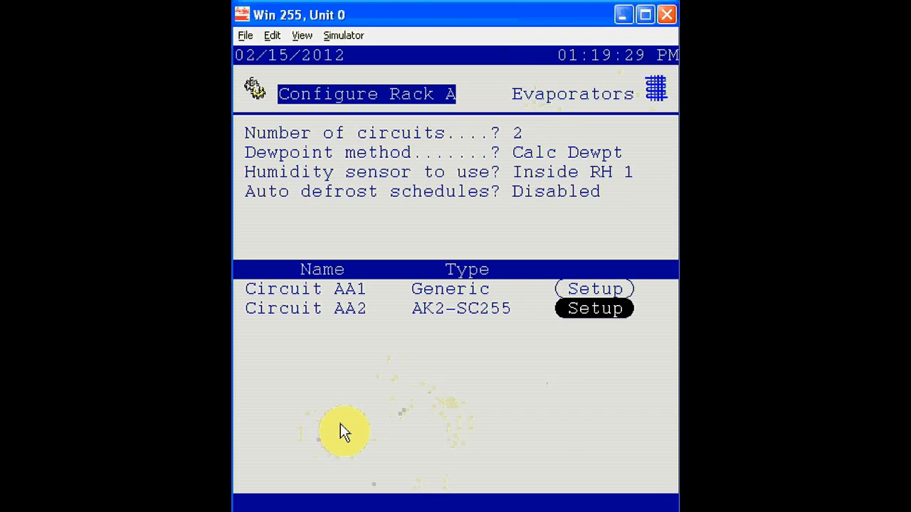
key("Left")
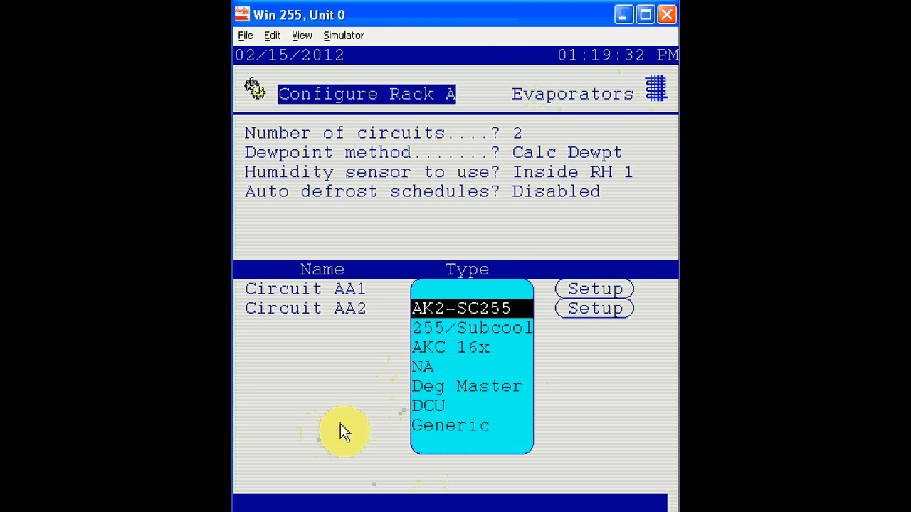
key("Down")
key("Down")
key("Down")
key("Down")
key("Down")
key("Down")
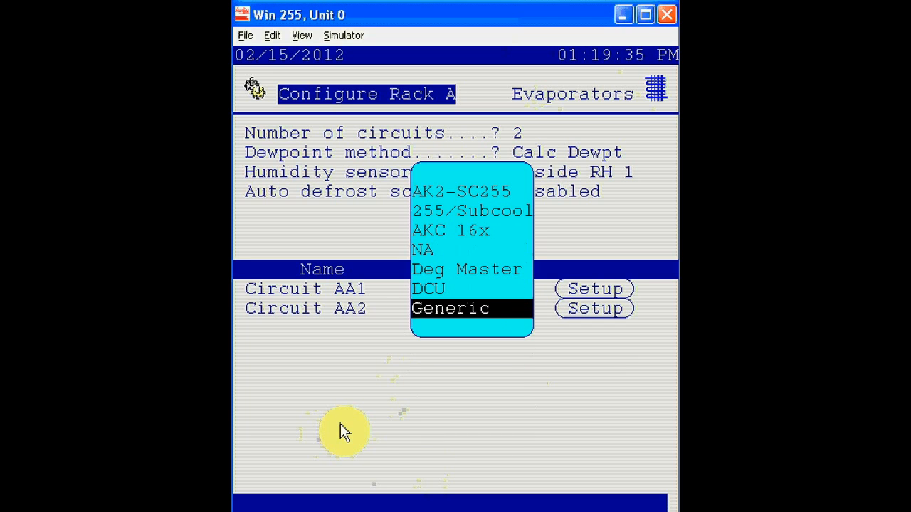
key("Return")
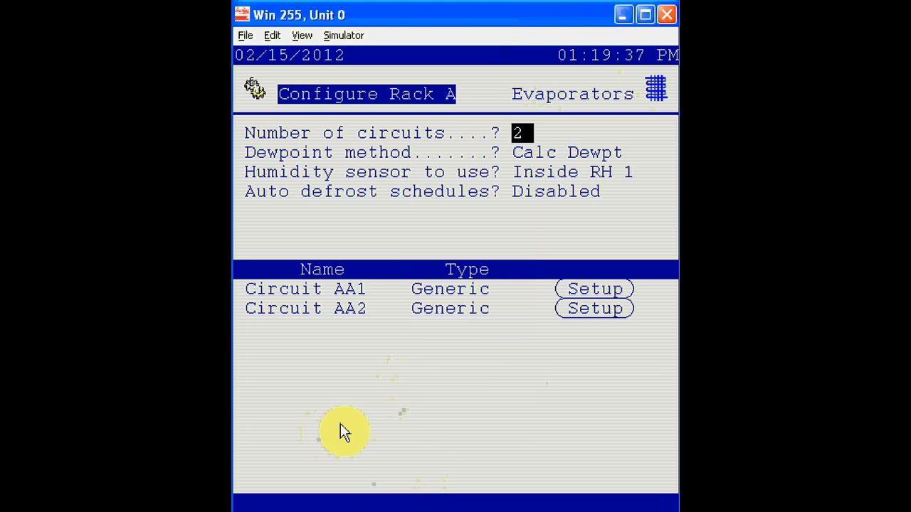
Open the setup of Circuit AA2 and go through its fixture settings, keeping the multi-evaporator controller option at Yes
key("Down")
key("Down")
key("Down")
key("Down")
key("Down")
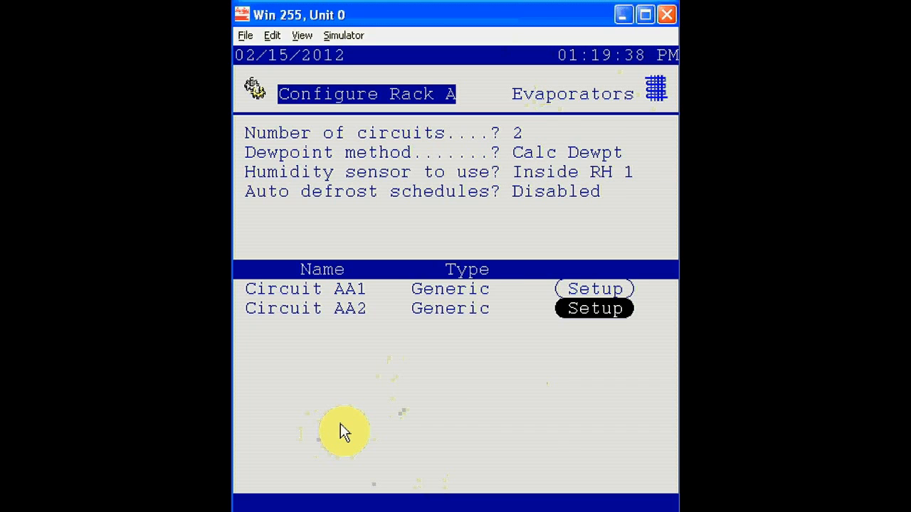
key("Return")
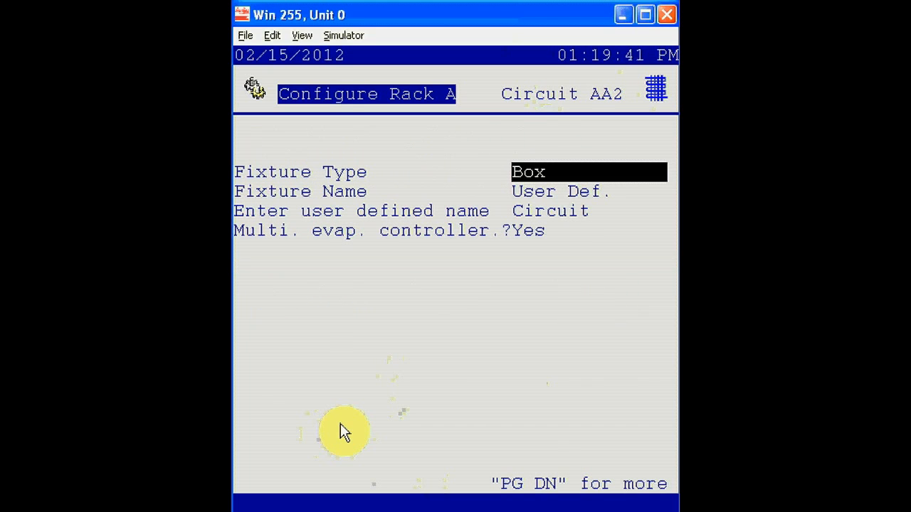
key("Down")
key("Down")
key("Down")
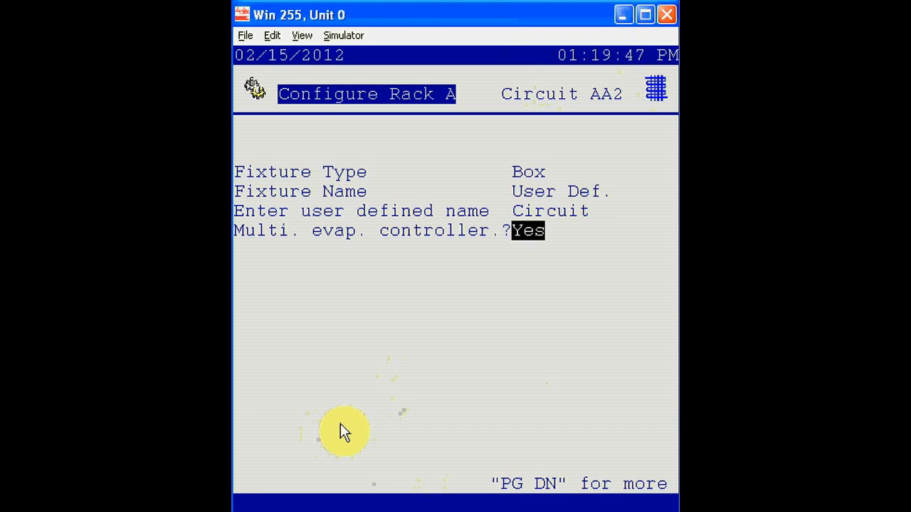
Assign the AK-CC750-055x controller to Circuit AA2, view its evaporator configuration and return to the circuit setup
key("Page_Down")
key("Return")
key("Down")
key("Down")
key("Down")
key("Down")
key("Down")
key("Down")
key("Down")
key("Down")
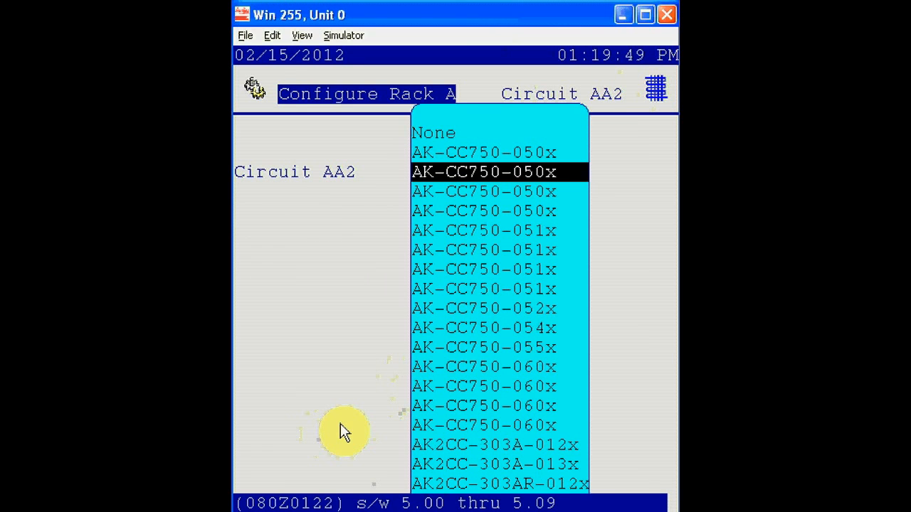
key("Down")
key("Down")
key("Down")
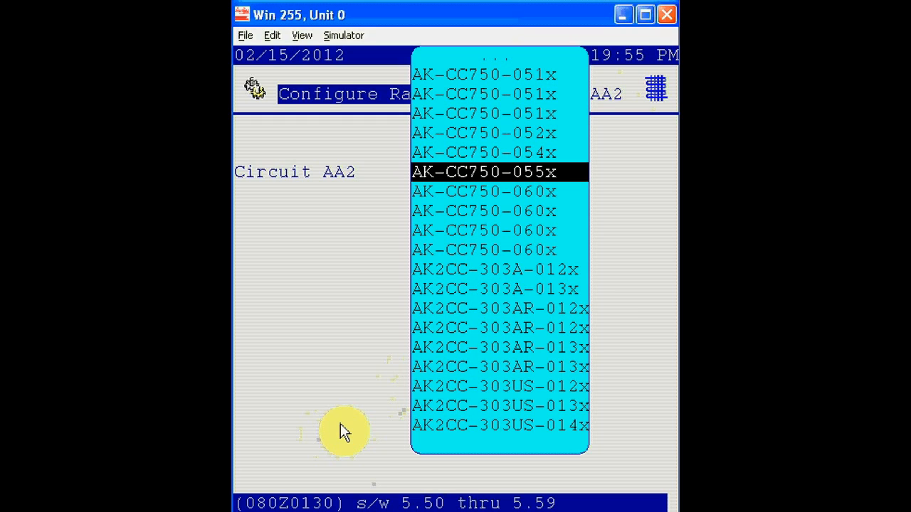
key("Return")
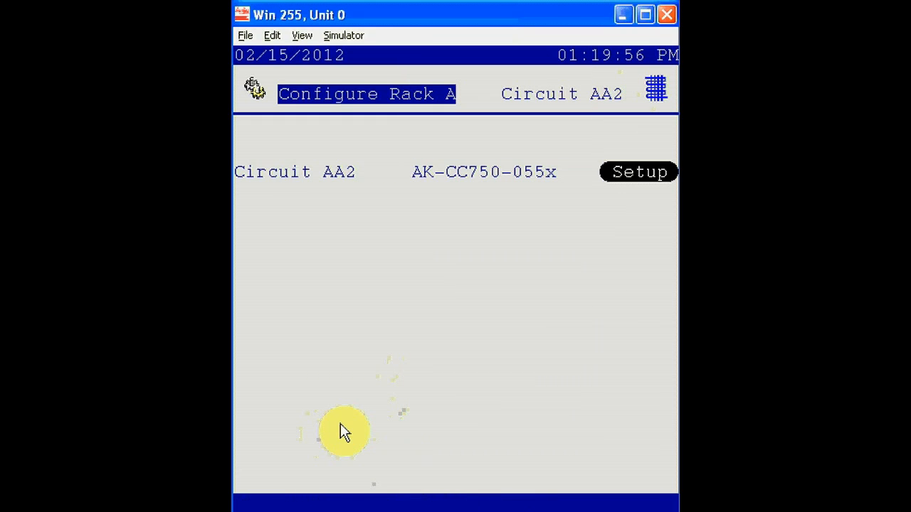
key("Return")
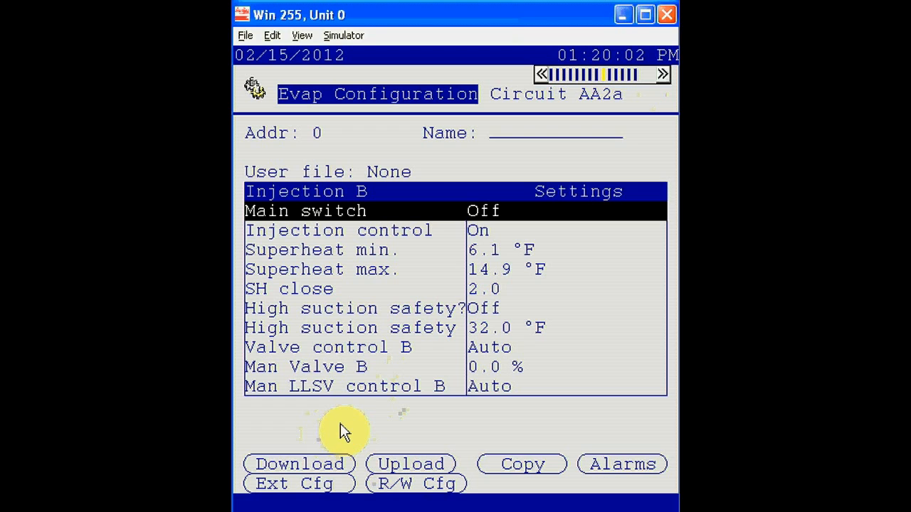
key("Escape")
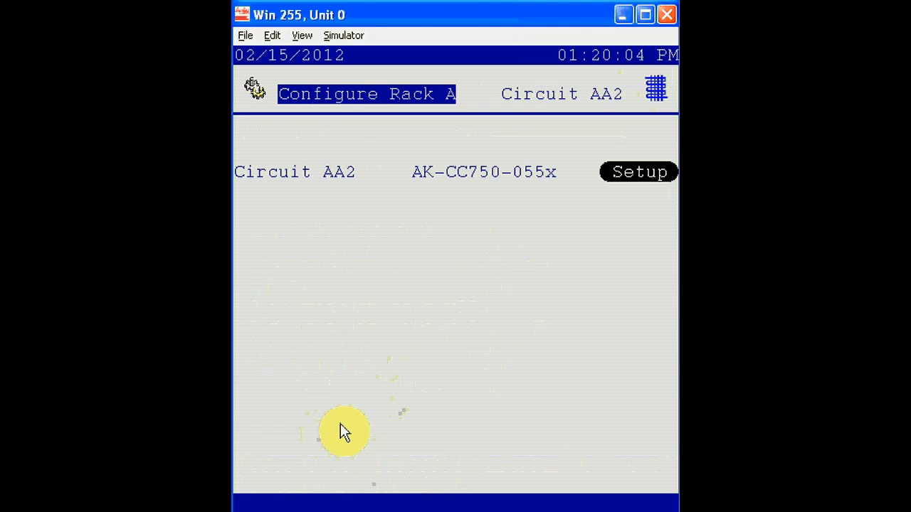
Return to the Rack A evaporators and open the evaporator configuration of Circuit AA1's AK-CC750-055x controller
key("Escape")
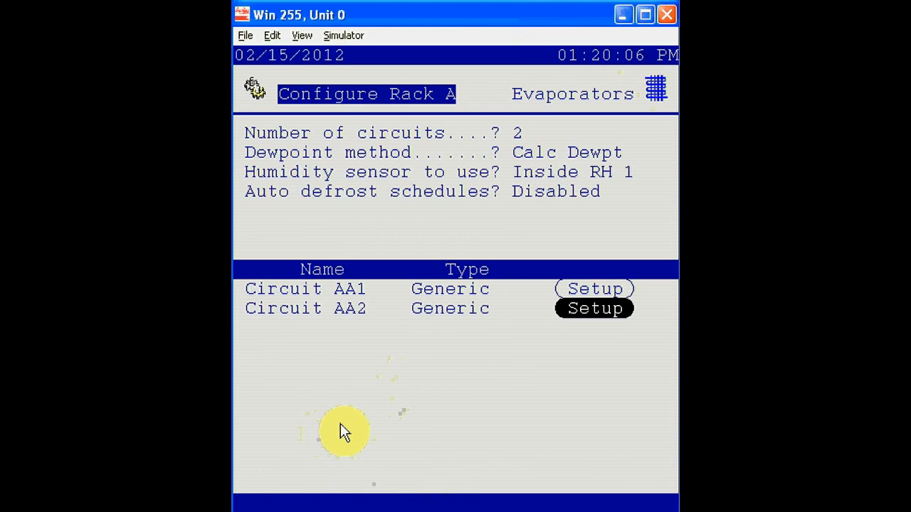
key("Up")
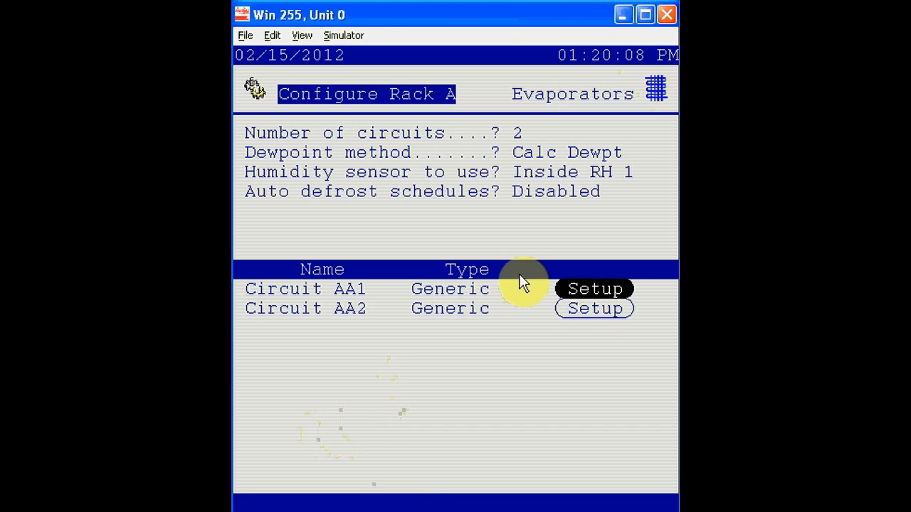
left_click(613, 295)
key("Page_Down")
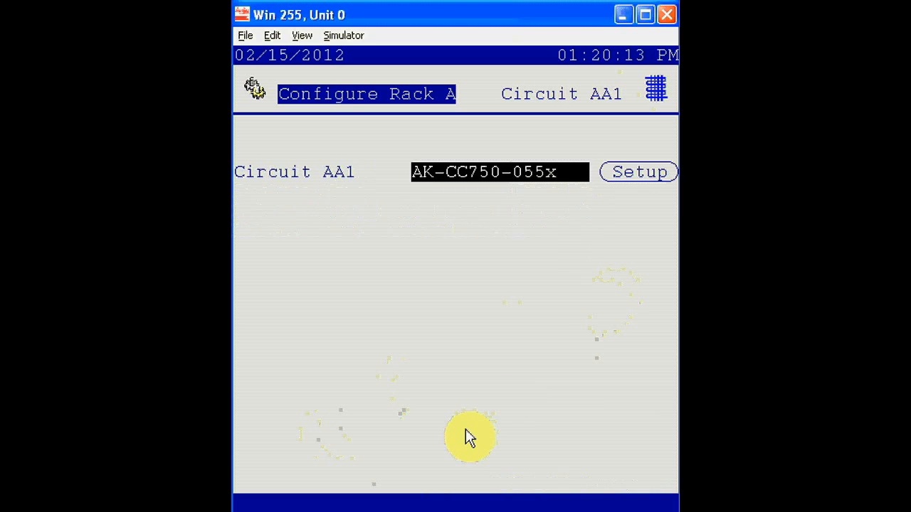
key("Right")
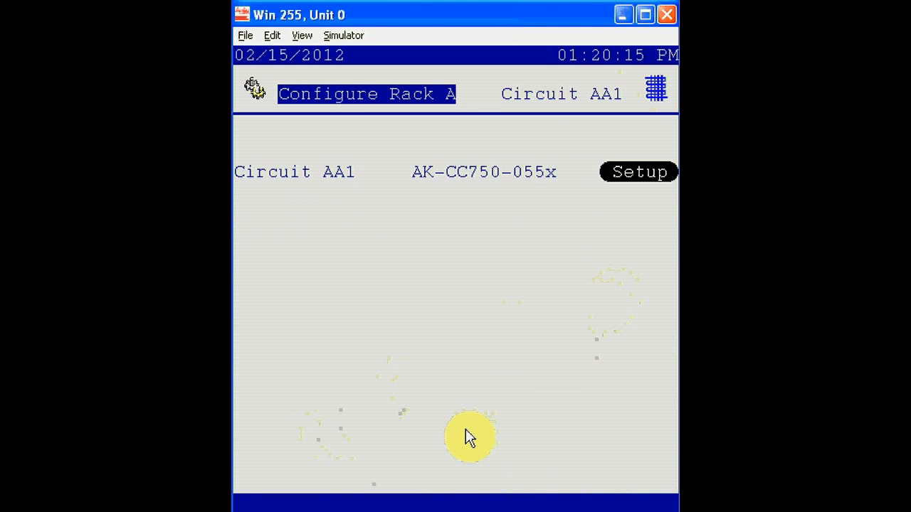
key("Return")
Copy Circuit AA1's configuration to Circuit AA2 in the AK255 database and return to the evaporator configuration
key("Up")
key("Down")
key("Down")
key("Down")
key("Down")
key("Down")
key("Down")
key("Down")
key("Down")
key("Down")
key("Down")
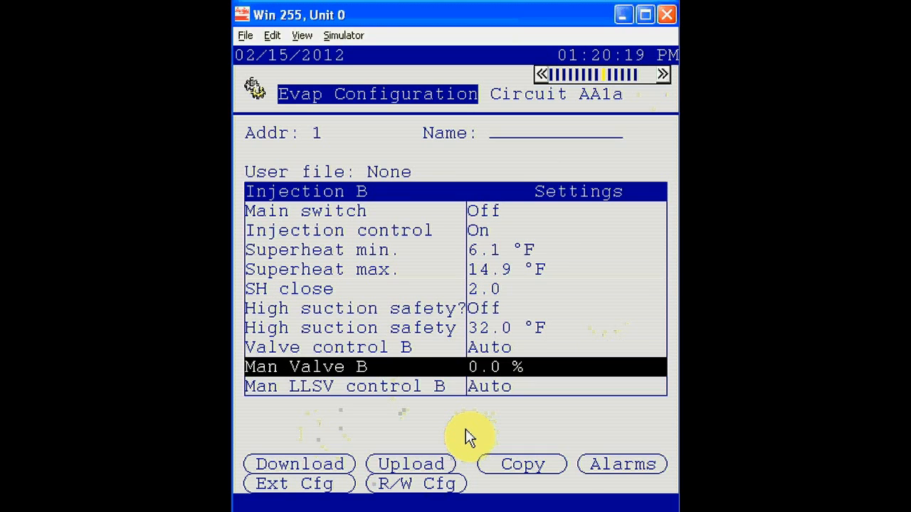
key("Right")
key("Right")
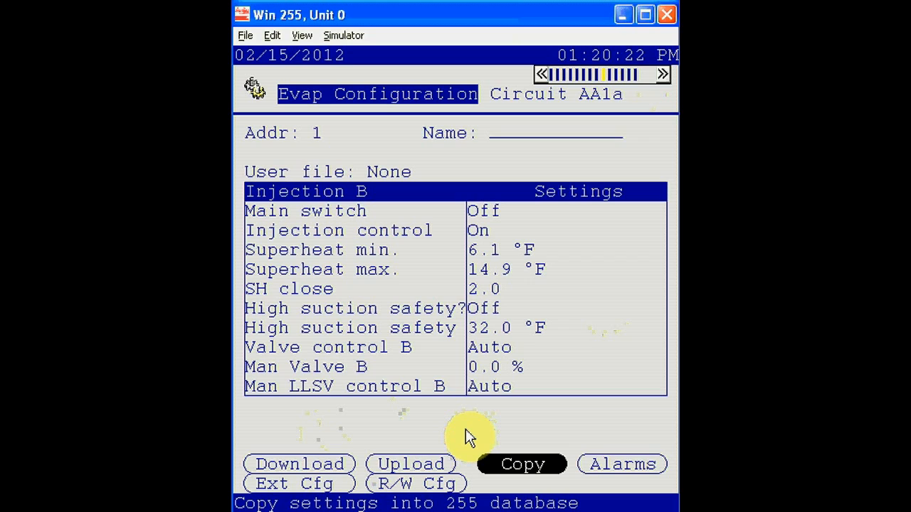
key("Return")
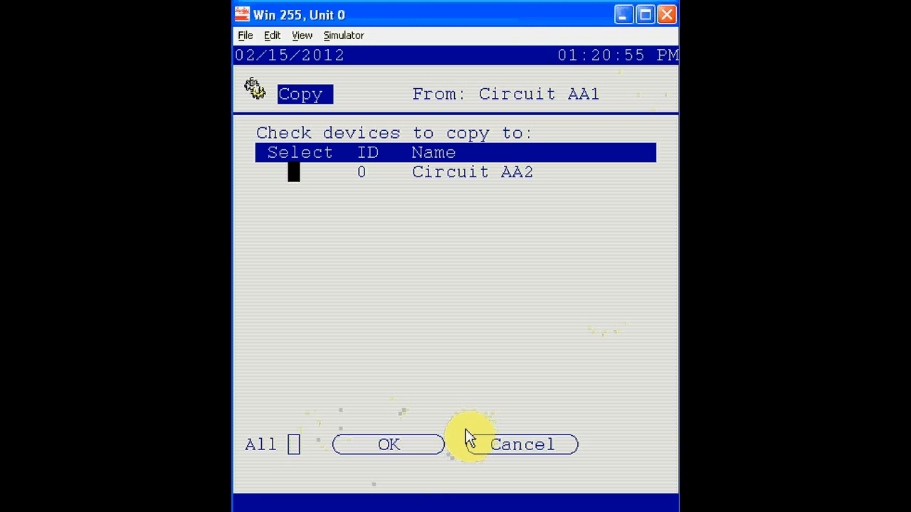
key("space")
key("Tab")
key("Tab")
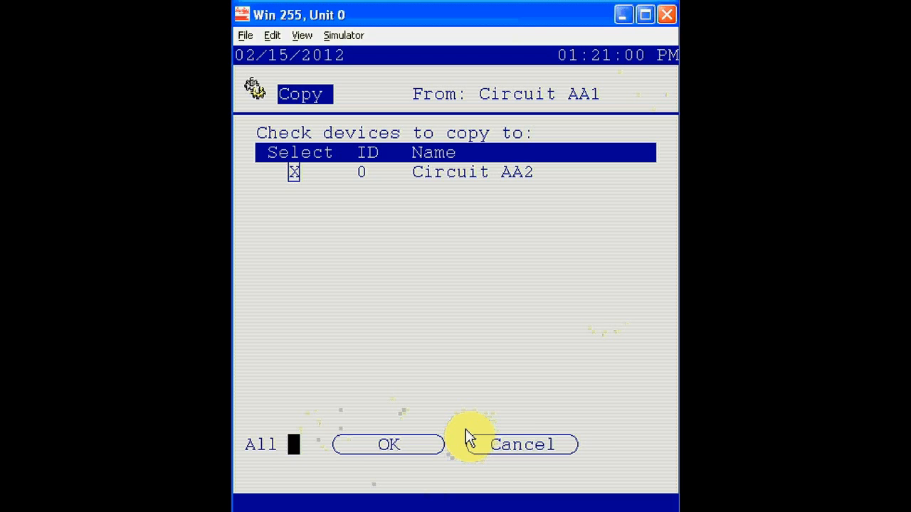
key("Return")
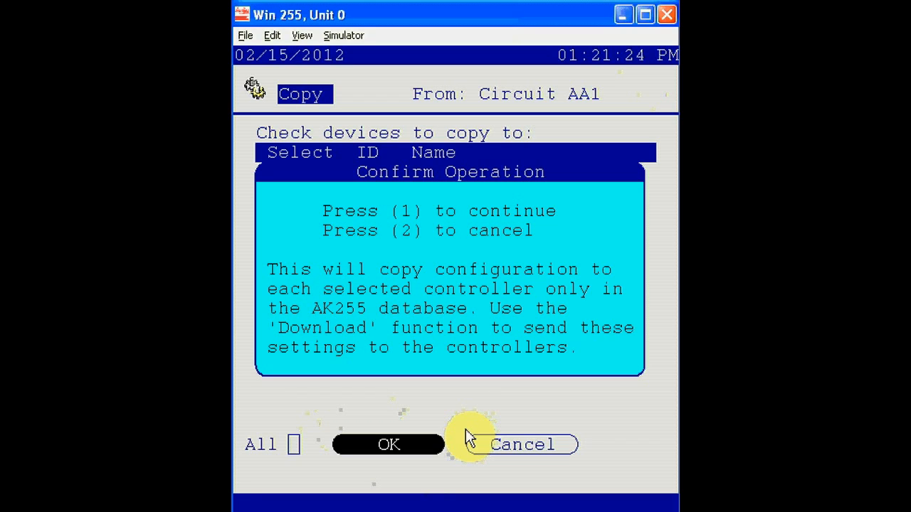
key("1")
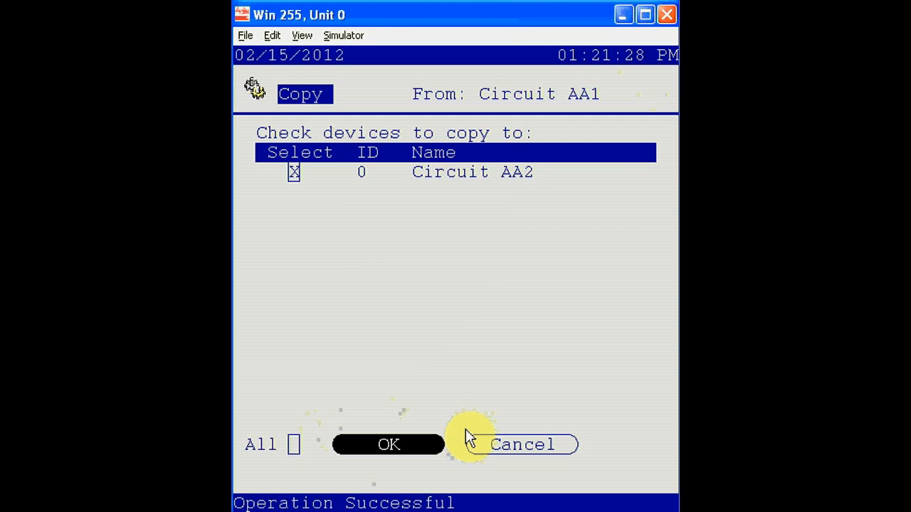
left_click(466, 432)
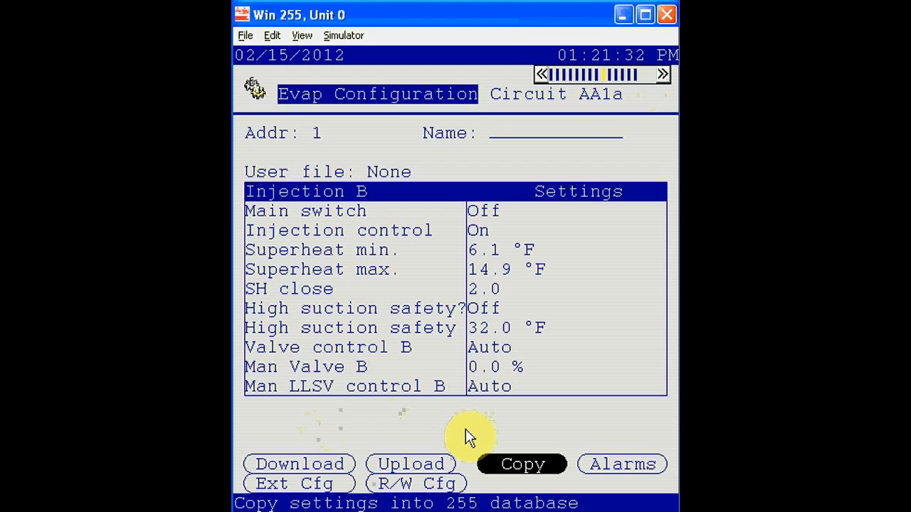
Download the stored settings to Circuit AA2 only
key("Left")
key("Left")
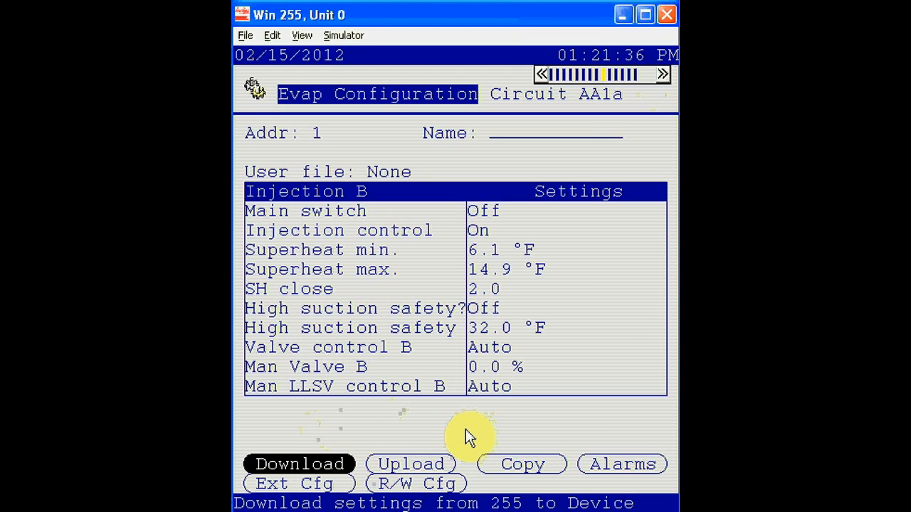
key("Return")
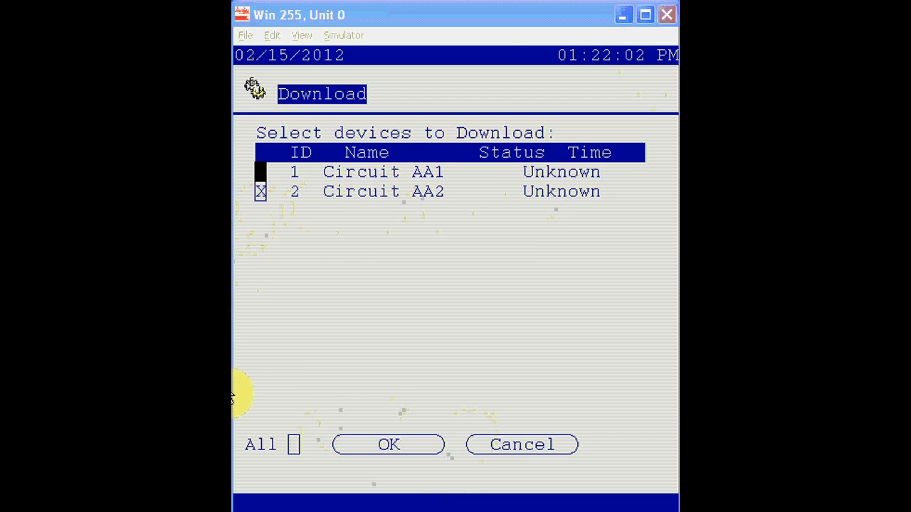
left_click(390, 445)
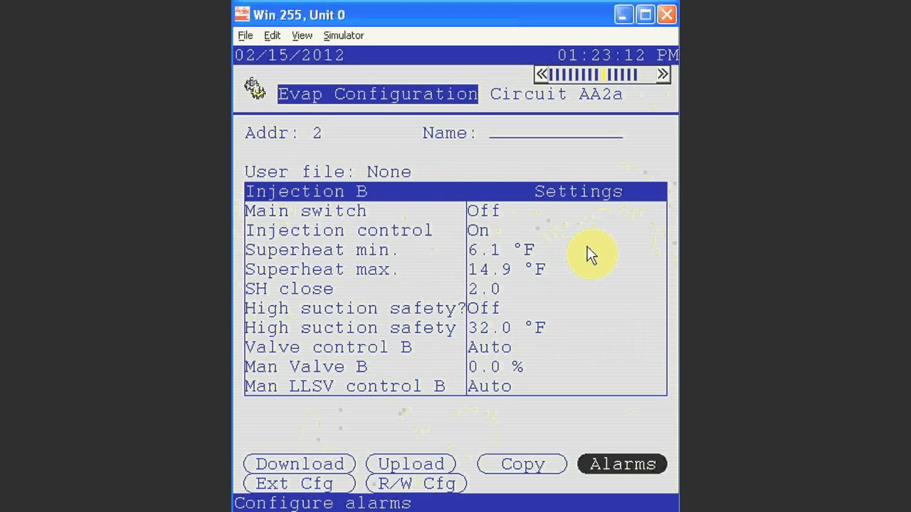
Open the alarm configuration of Circuit AA2 and disable all of its alarms
key("Return")
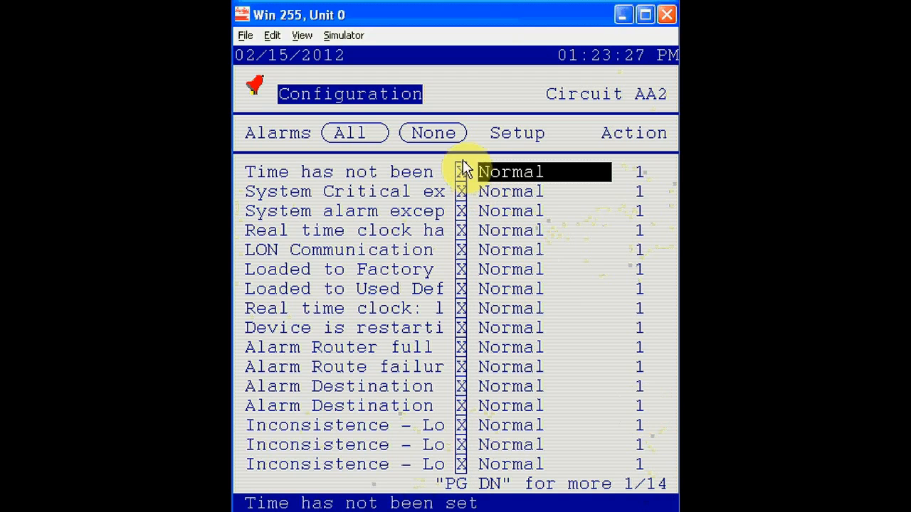
left_click(434, 134)
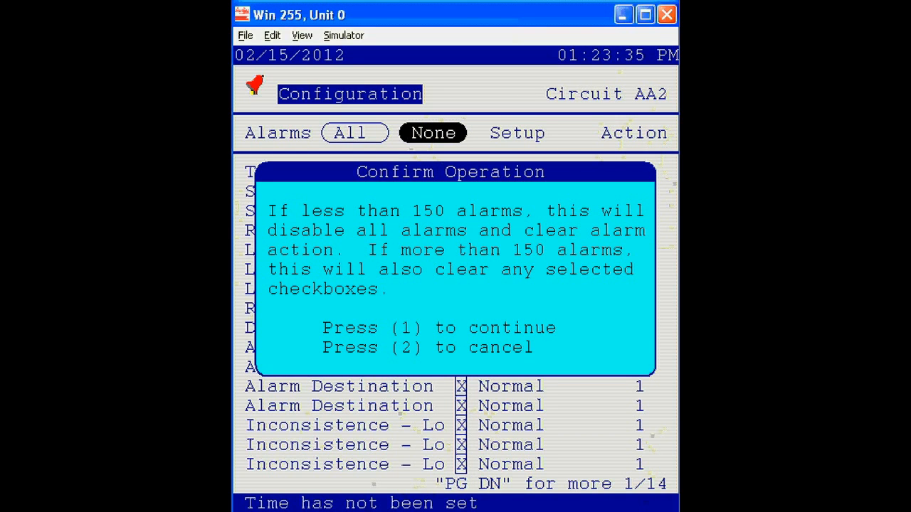
key("1")
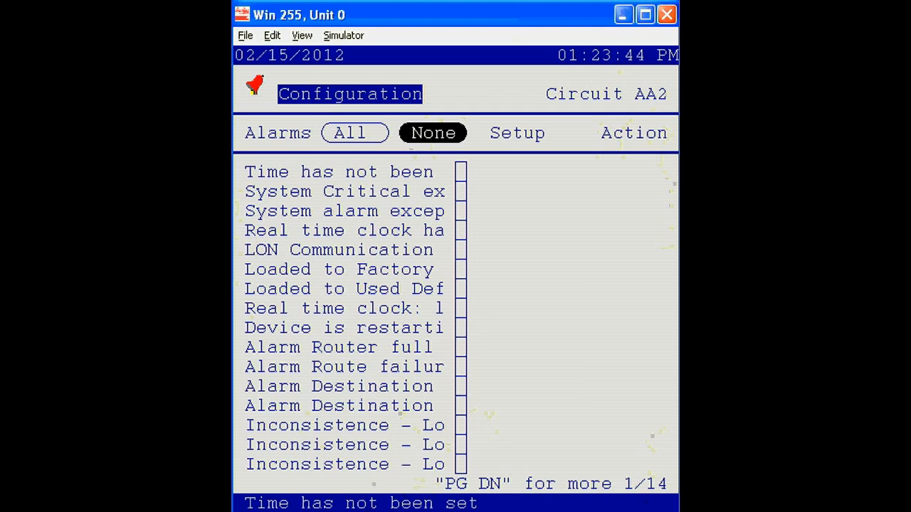
Select the High air temp. A and Low air temp. A alarms for Circuit AA2
key("Page_Down")
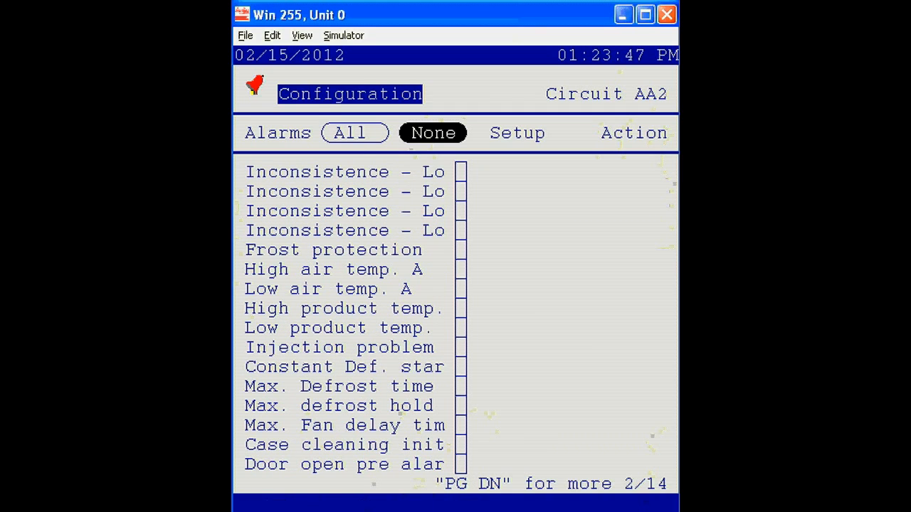
key("Down")
key("Down")
key("Down")
key("Down")
key("Down")
key("Down")
key("Return")
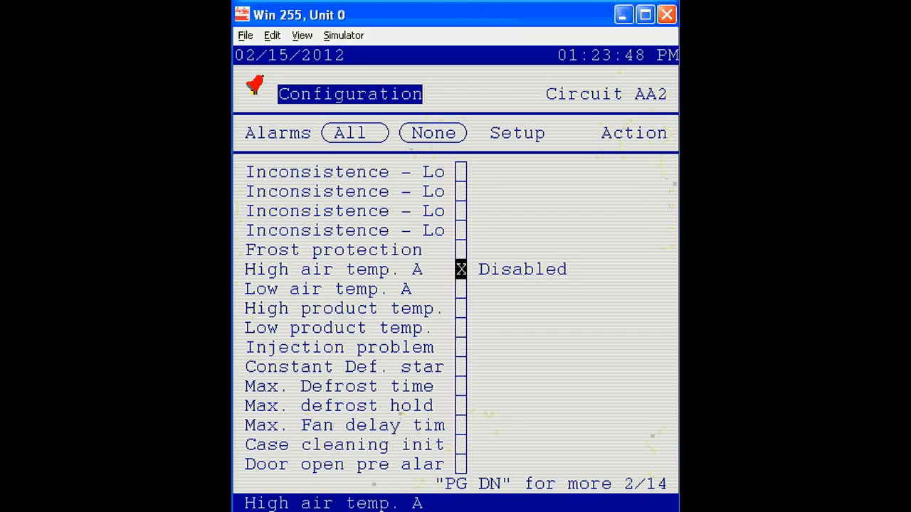
key("Down")
key("Return")
key("Up")
key("Right")
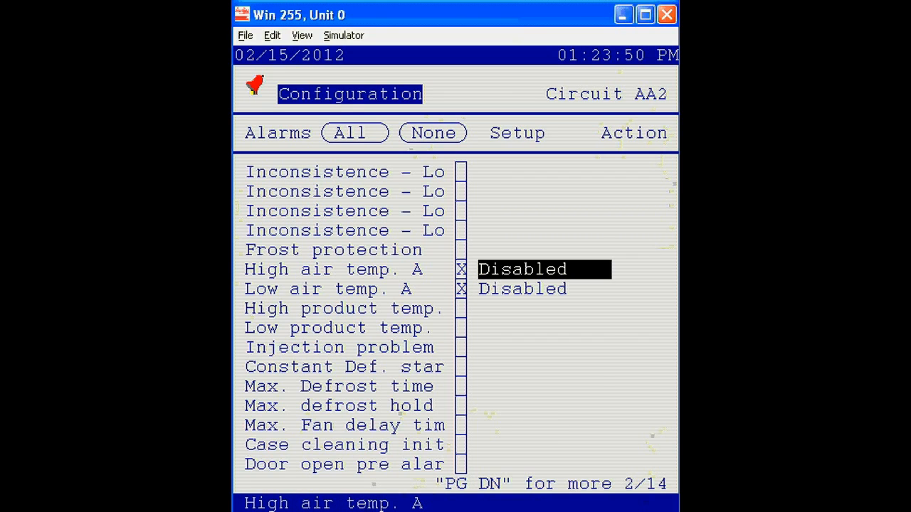
Set both the High air temp. A and Low air temp. A alarms to Normal
key("Return")
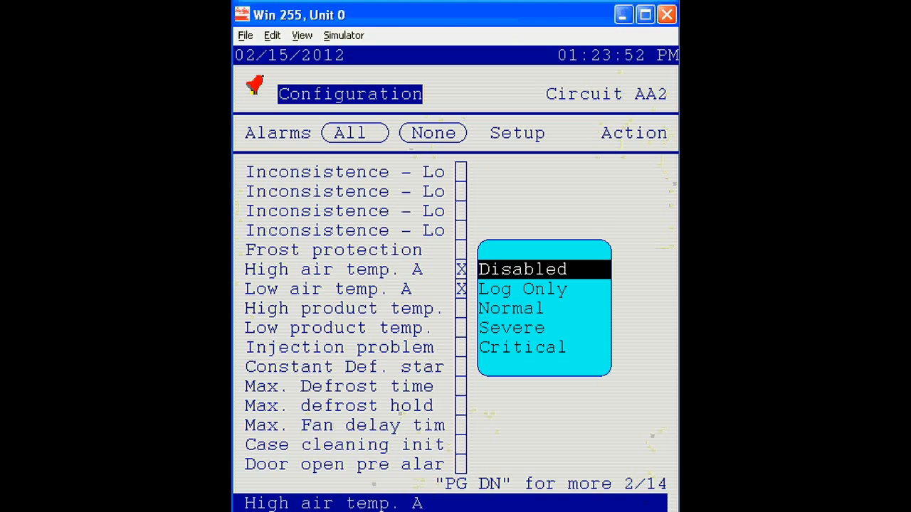
key("Down")
key("Down")
key("Return")
key("Down")
key("Return")
key("Down")
key("Down")
key("Return")
key("Page_Down")
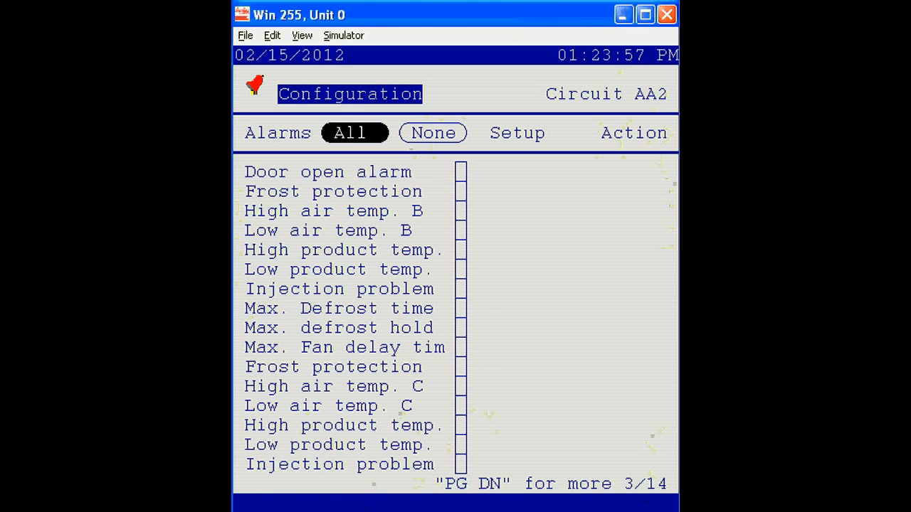
key("Page_Up")
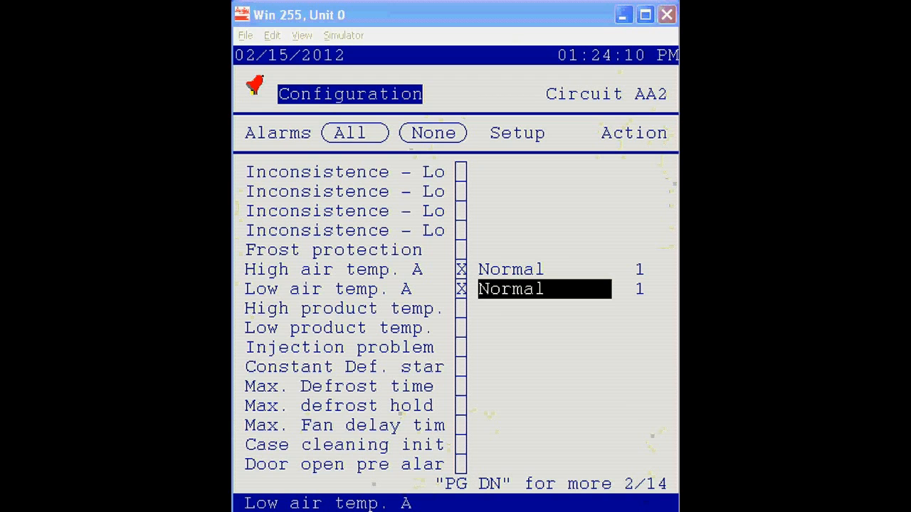
Open the extended configuration of Circuit AA2 and go to its parameter import page for sensor inputs
left_click(512, 94)
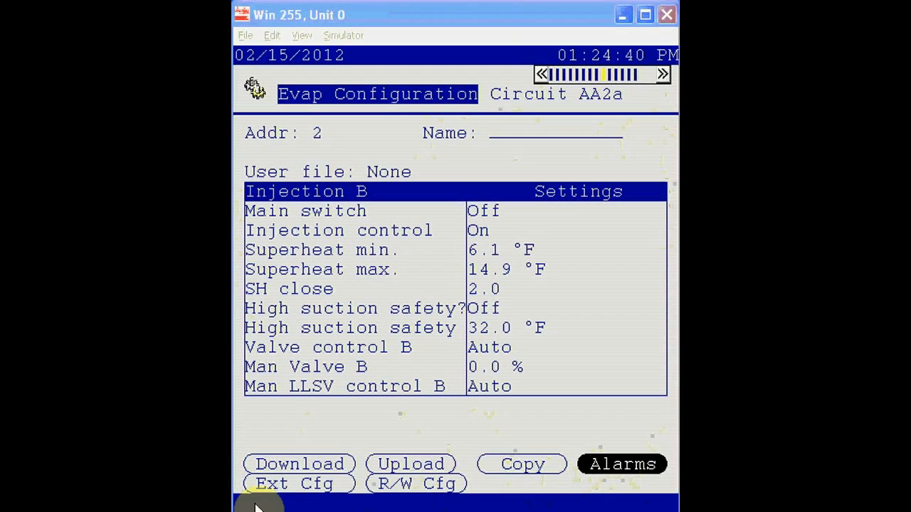
left_click(288, 490)
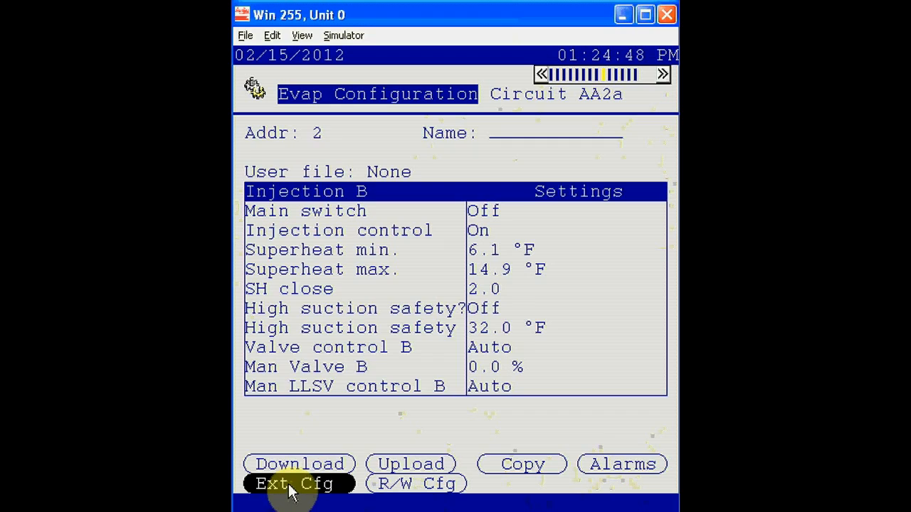
left_click(289, 485)
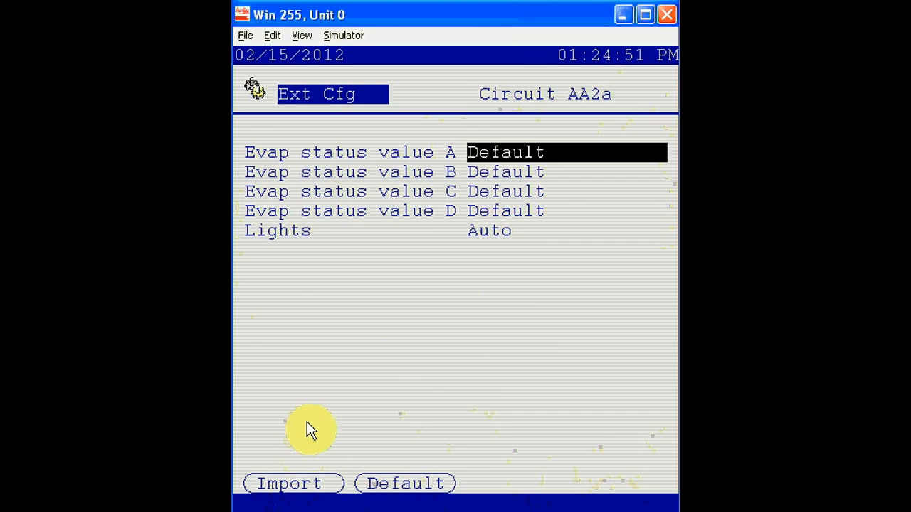
key("Down")
key("Down")
key("Down")
key("Down")
key("Down")
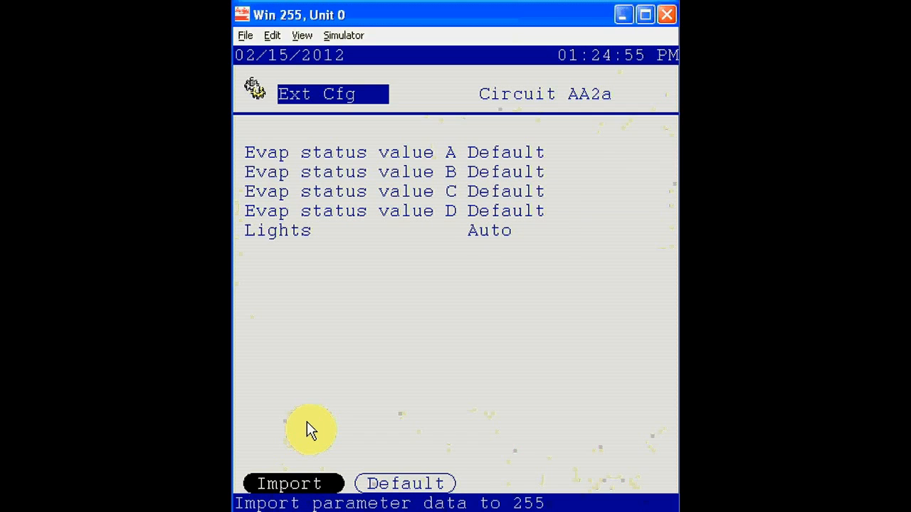
key("Return")
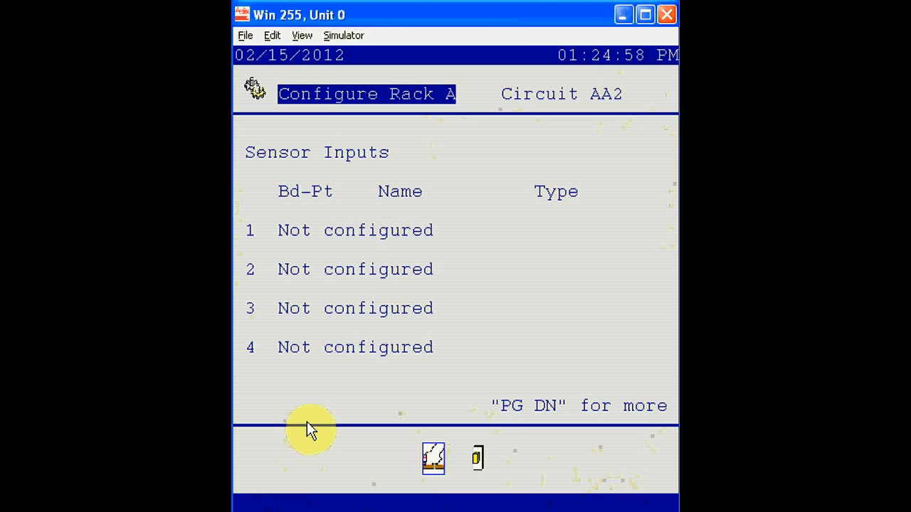
Assign the controller parameter 002:1 SH close to sensor input 1 of Circuit AA2
key("Return")
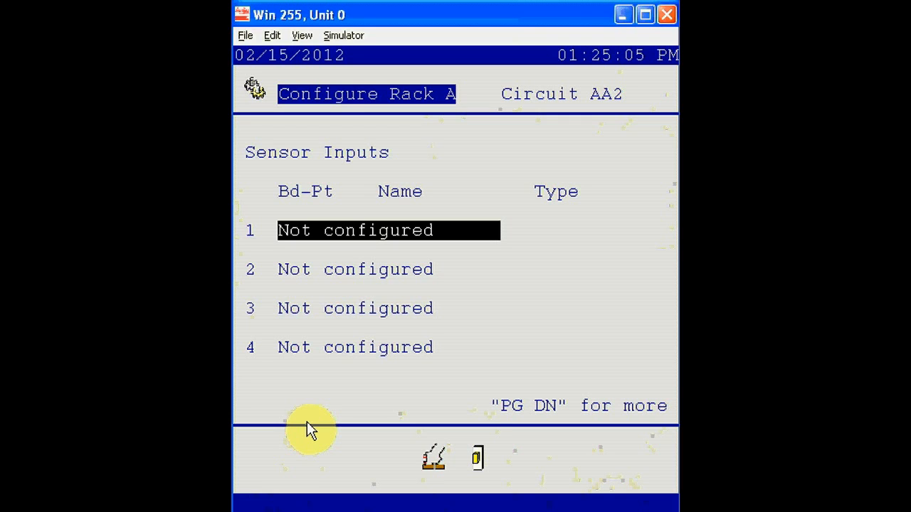
key("Return")
key("Down")
key("Down")
key("Down")
key("Down")
key("Down")
key("Down")
key("Down")
key("Down")
key("Down")
key("Down")
key("Down")
key("Down")
key("Down")
key("Down")
key("Down")
key("Down")
key("Down")
key("Down")
key("Down")
key("Down")
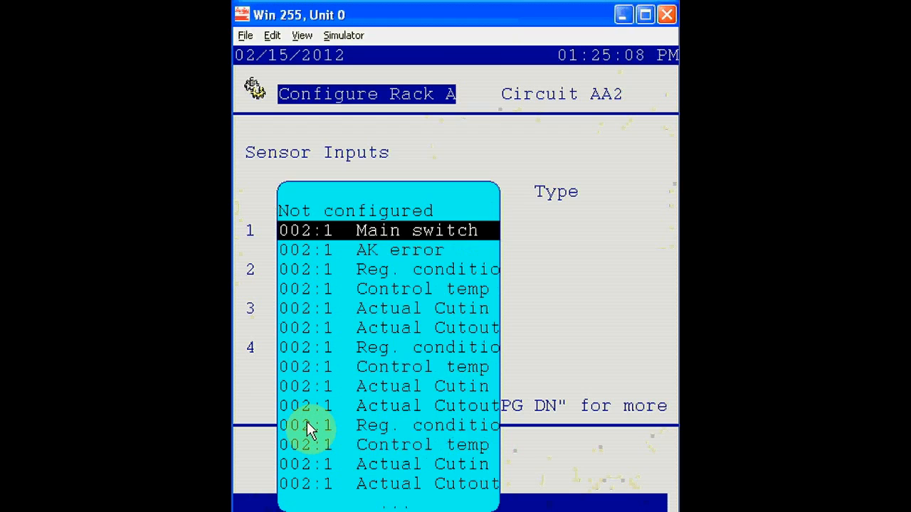
key("Down")
key("Down")
key("Down")
key("Down")
key("Down")
key("Down")
key("Down")
key("Down")
key("Down")
key("Down")
key("Down")
key("Down")
key("Down")
key("Down")
key("Down")
key("Down")
key("Down")
key("Down")
key("Down")
key("Down")
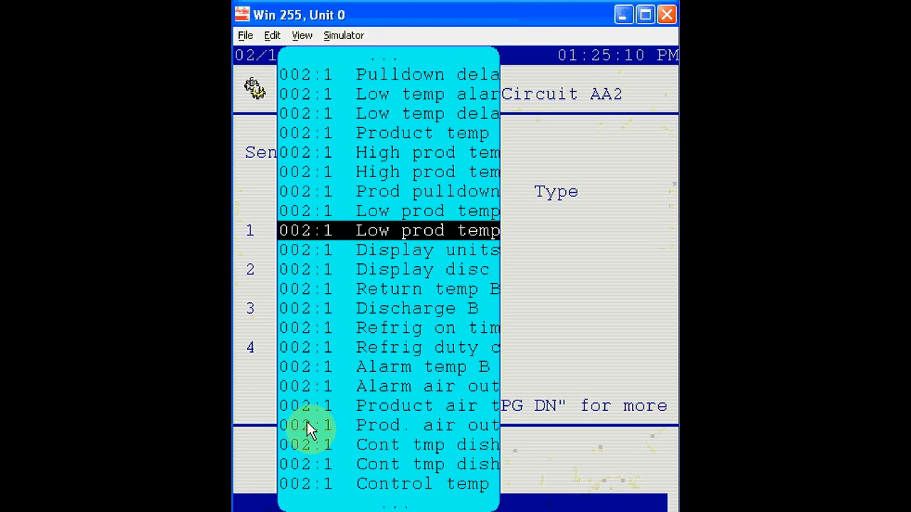
key("Down")
key("Down")
key("Down")
key("Down")
key("Down")
key("Down")
key("Down")
key("Down")
key("Down")
key("Down")
key("Down")
key("Down")
key("Down")
key("Down")
key("Down")
key("Down")
key("Down")
key("Down")
key("Down")
key("Down")
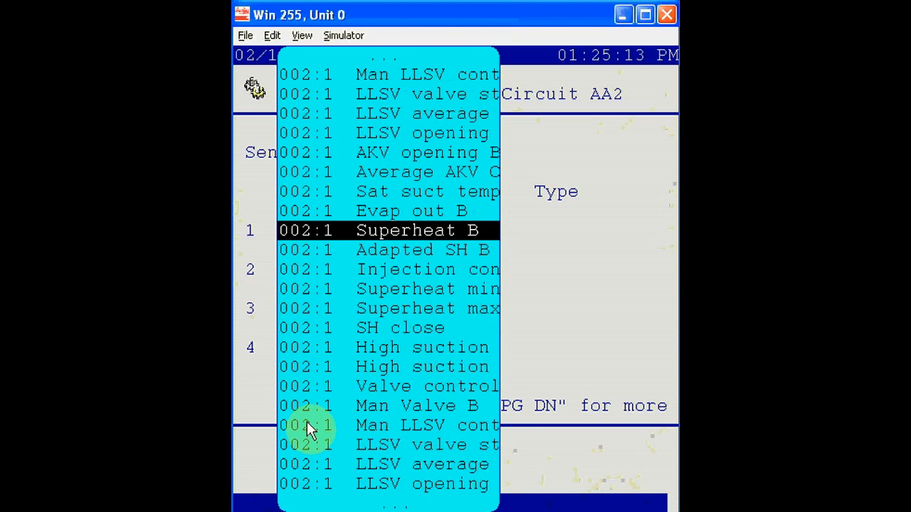
key("Return")
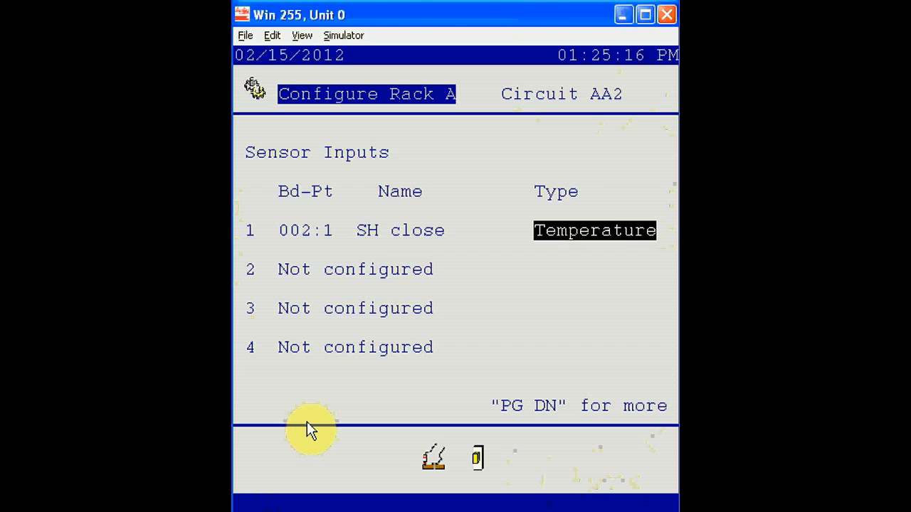
Set the type of sensor input 1, SH close, to Temperature for Circuit AA2
key("Left")
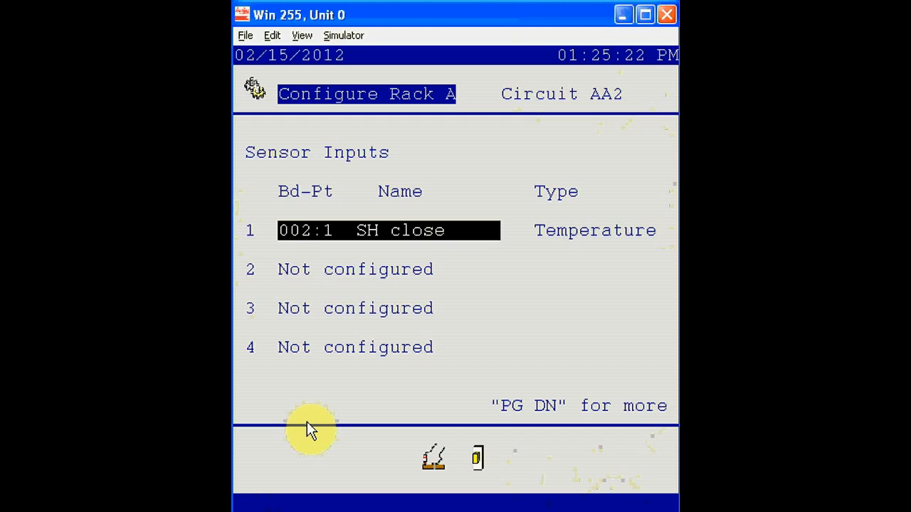
key("Right")
key("Return")
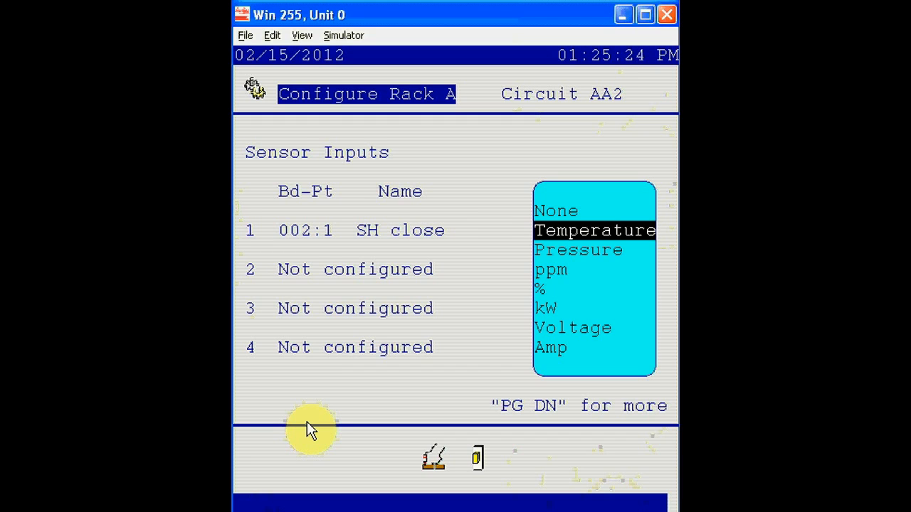
key("Down")
key("Down")
key("Down")
key("Down")
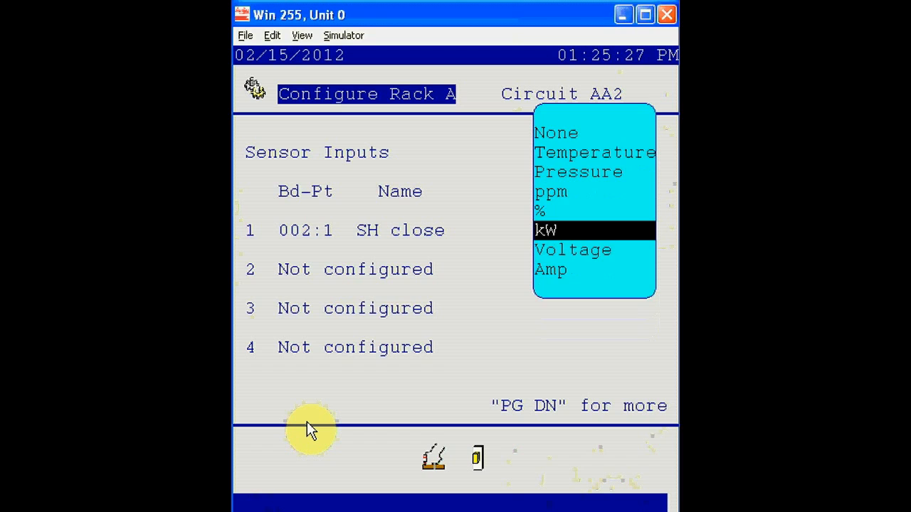
key("Up")
key("Up")
key("Up")
key("Up")
key("Return")
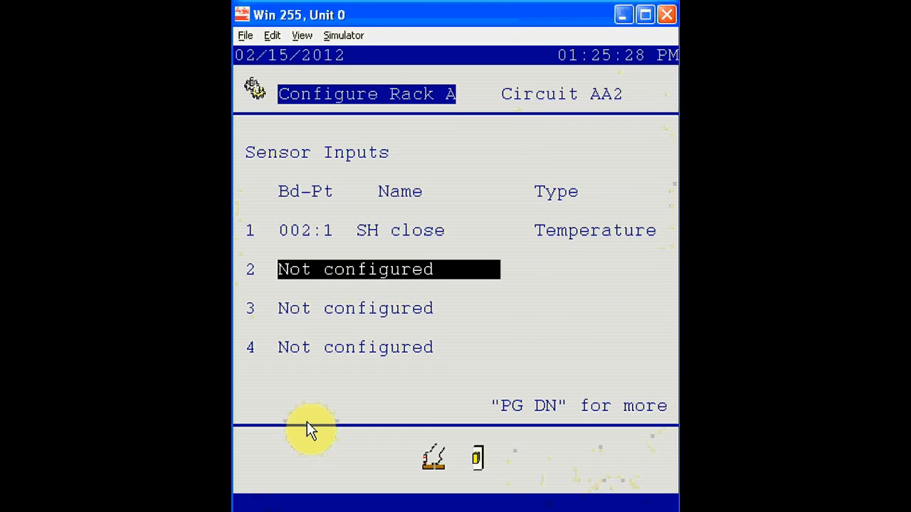
Look through the sensor input pages of Circuit AA2 up to input 16 and return to the first page
key("Page_Down")
key("Page_Down")
key("Page_Down")
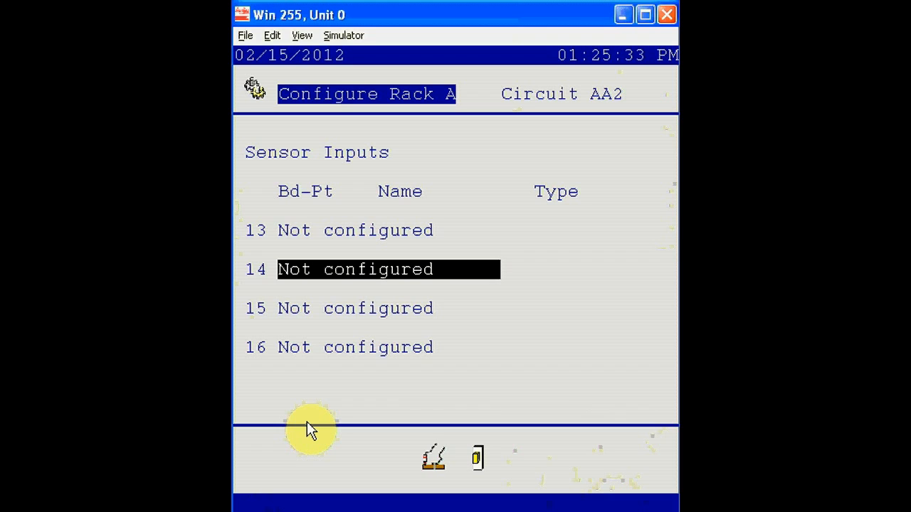
key("Page_Up")
key("Page_Up")
key("Page_Up")
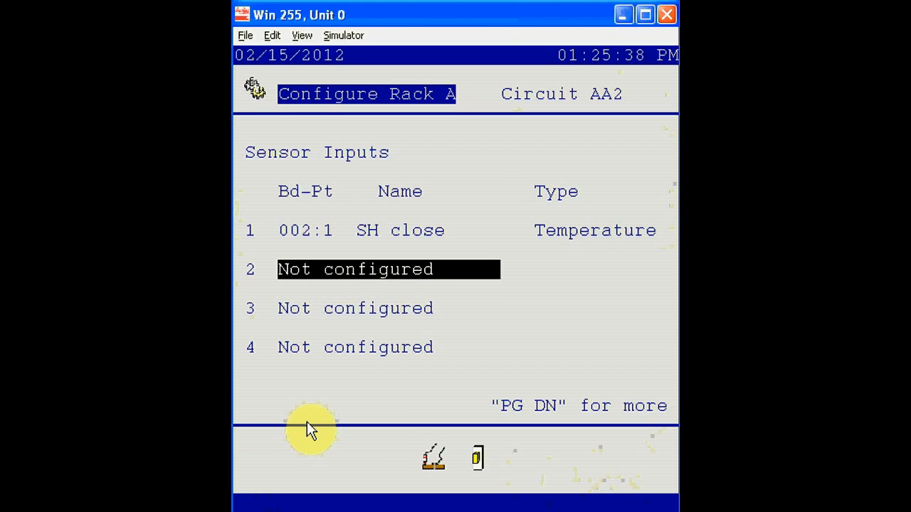
Return to the evaporator configuration of Circuit AA2a and open its read/write configuration page
key("Right")
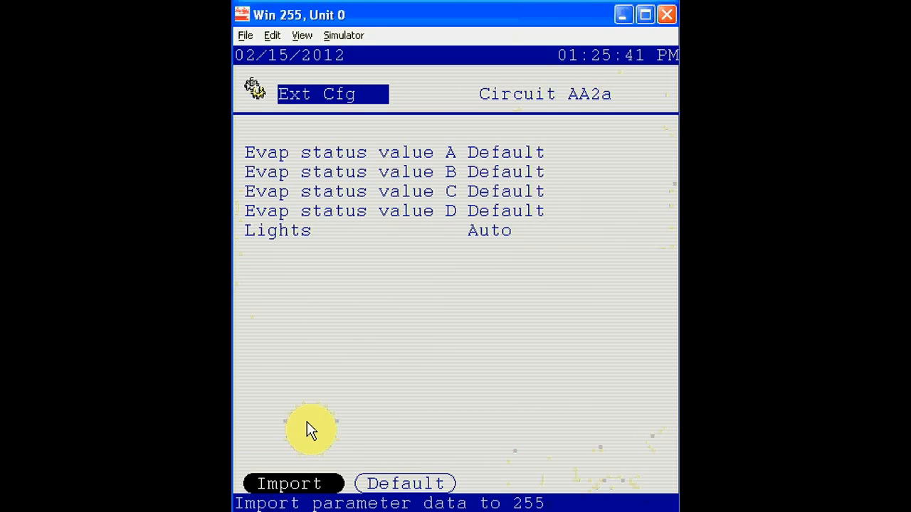
key("Escape")
key("Right")
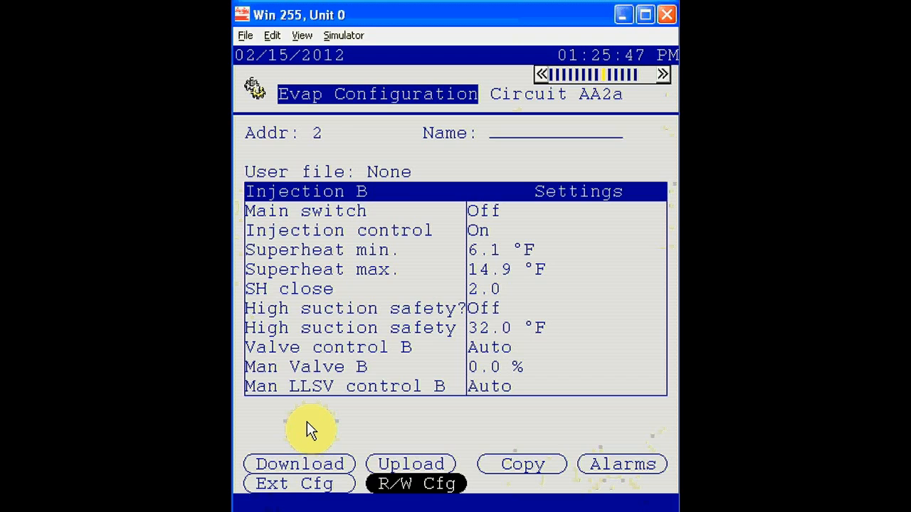
key("Return")
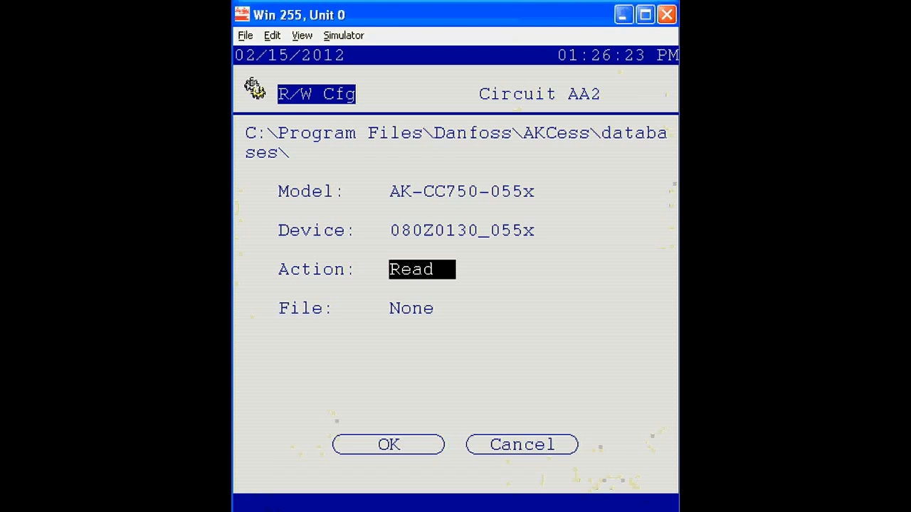
Set the configuration action for Circuit AA2 to Write, with File as the file name
key("Return")
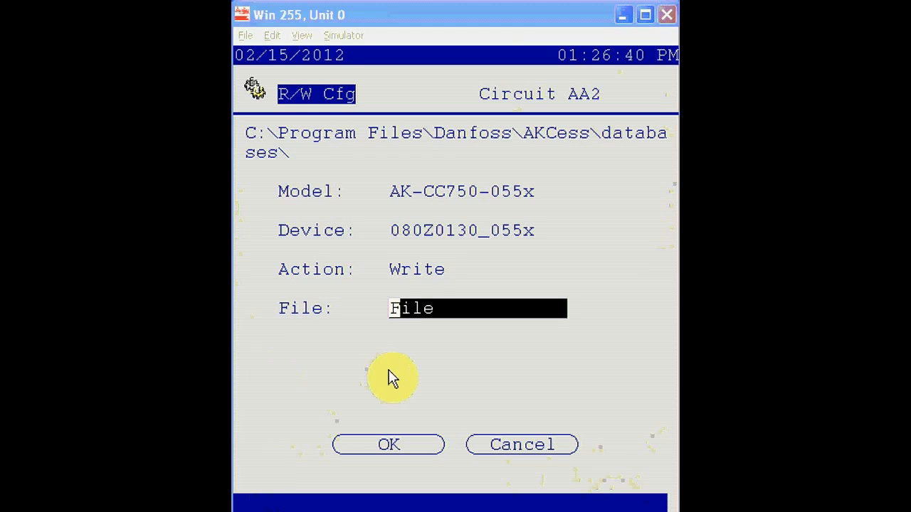
left_click(388, 377)
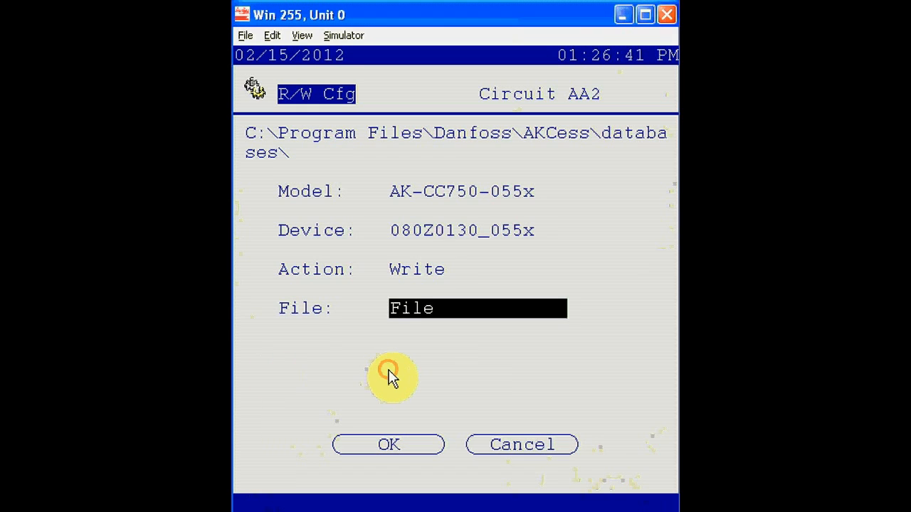
left_click(423, 268)
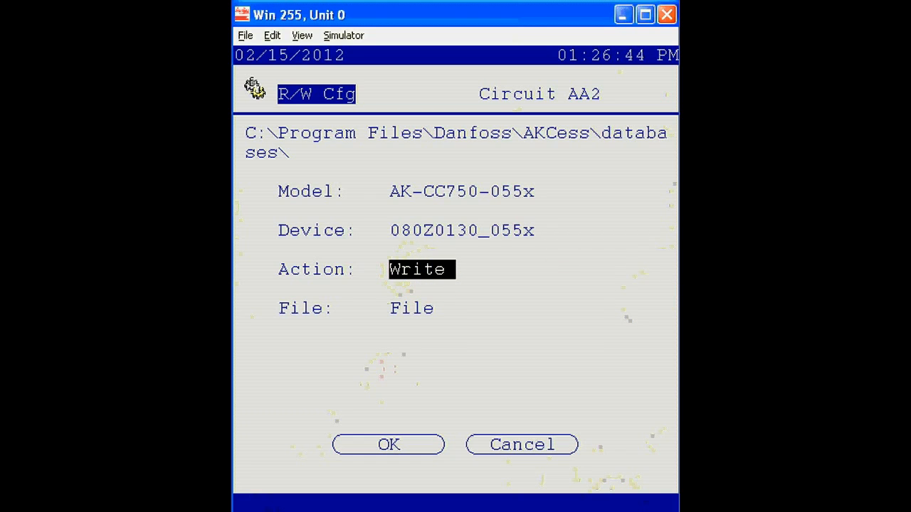
key("Return")
key("Return")
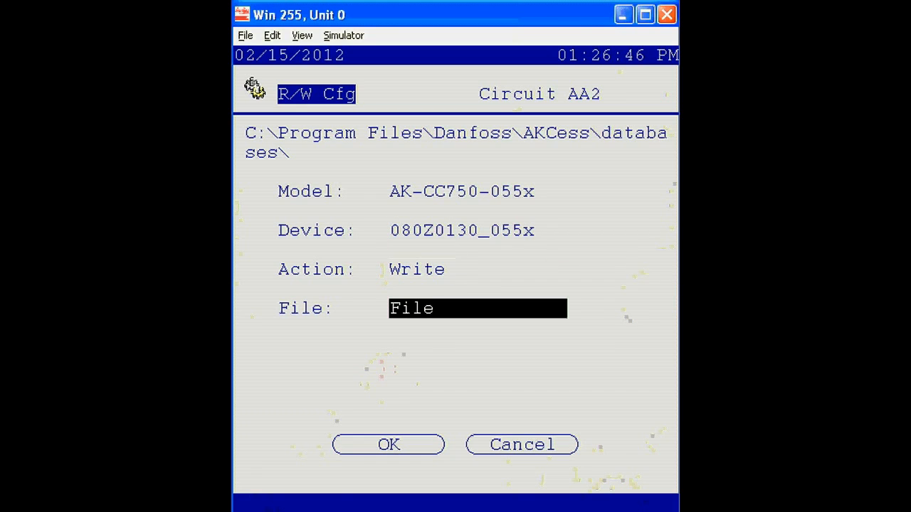
Name the configuration file AK-CC750a and write Circuit AA2's configuration to it
type("AK")
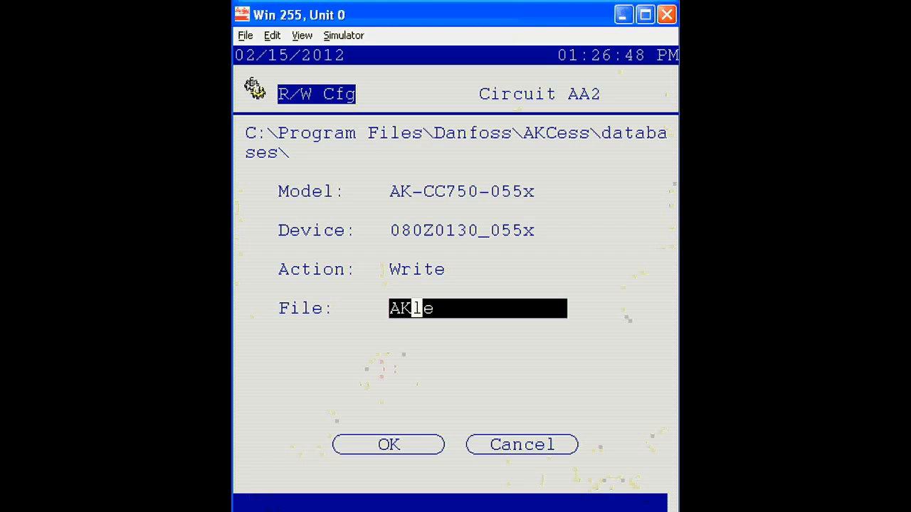
type("-CC750a")
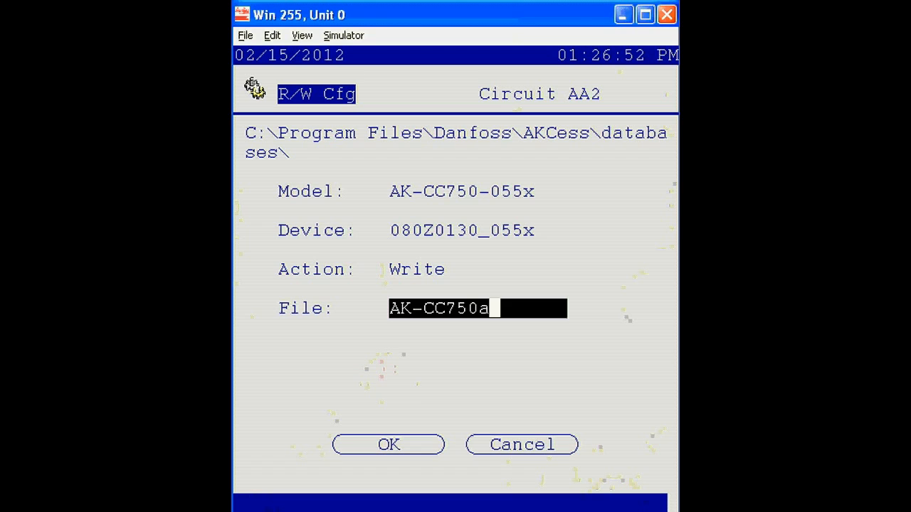
key("Return")
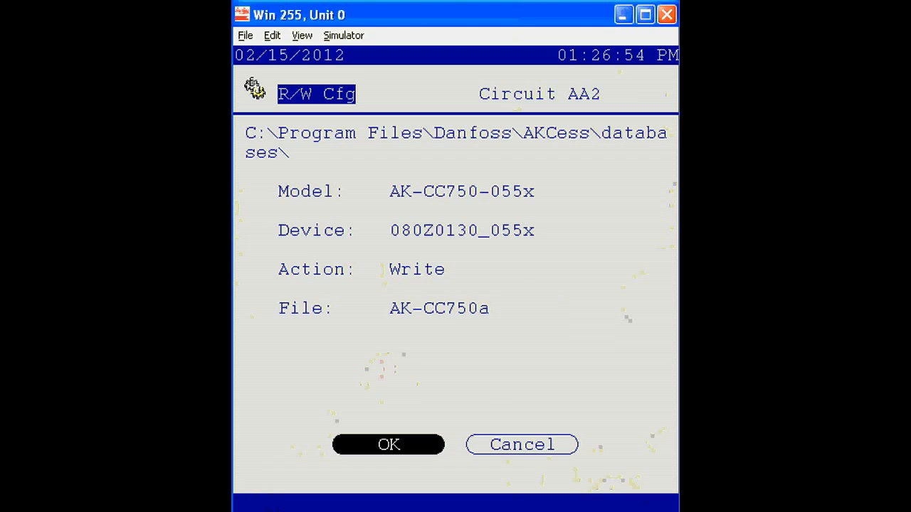
left_click(390, 459)
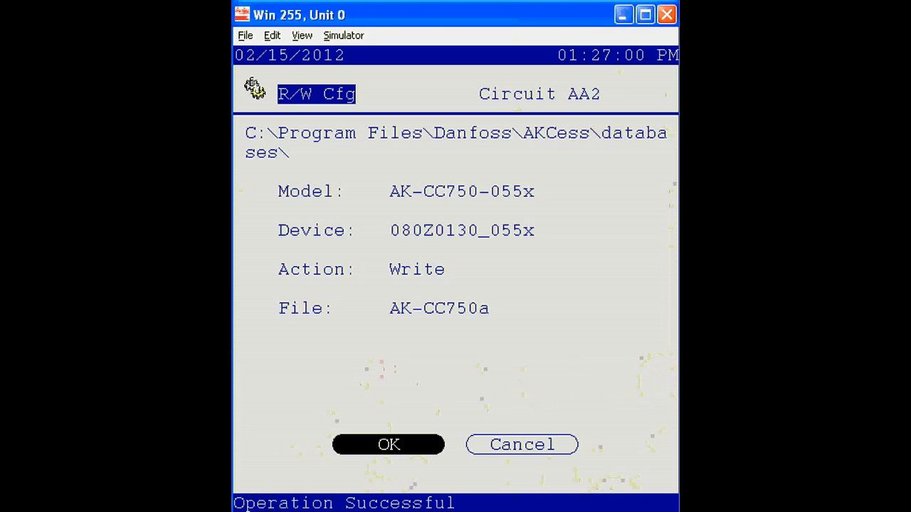
Set the action to Read and select AK-CC750a.cfx as the configuration file for Circuit AA2
key("Up")
key("Up")
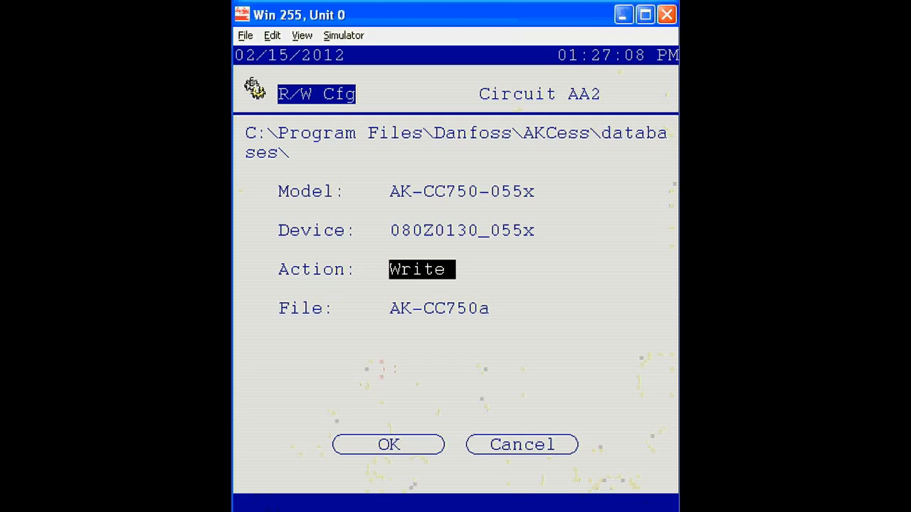
key("Return")
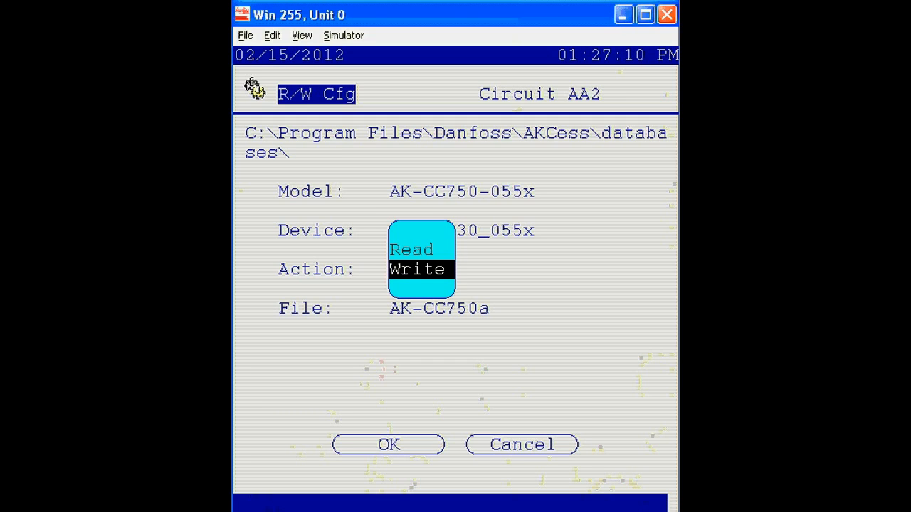
key("Up")
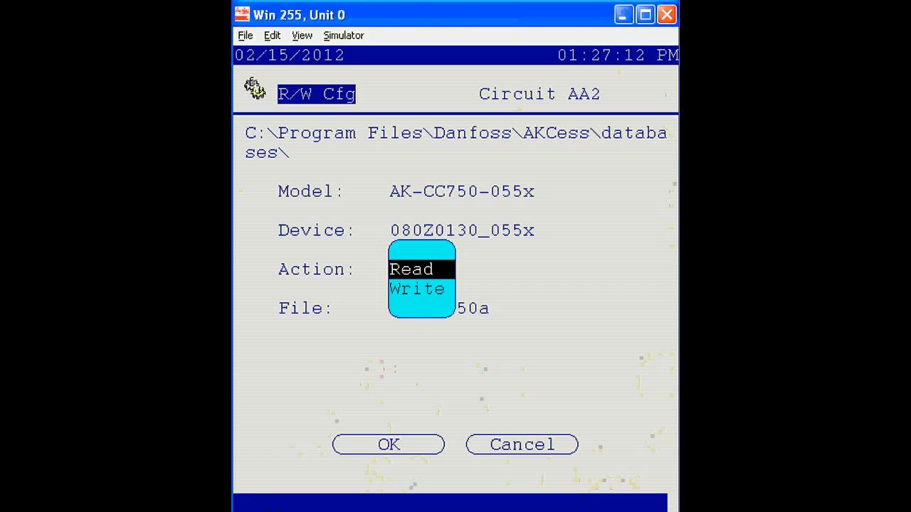
key("Return")
key("Return")
key("Down")
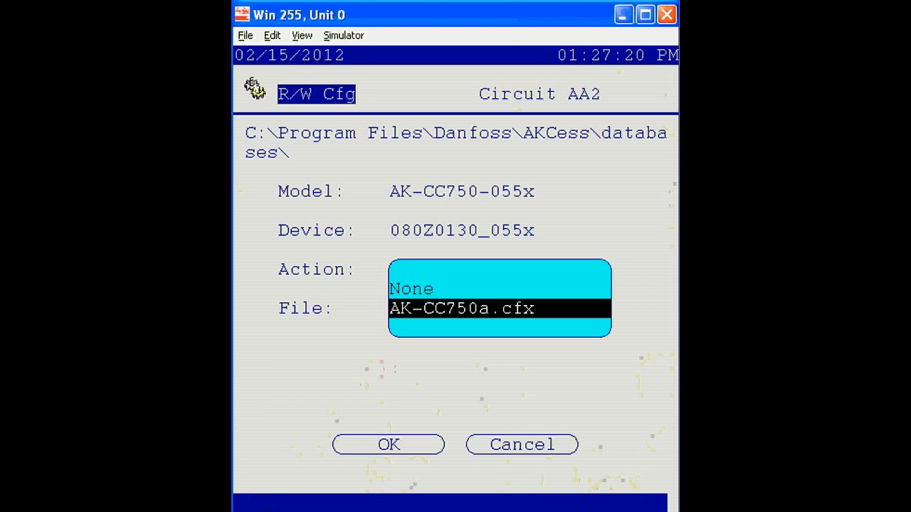
key("Return")
key("Down")
key("Up")
key("Up")
key("Up")
key("Up")
key("Up")
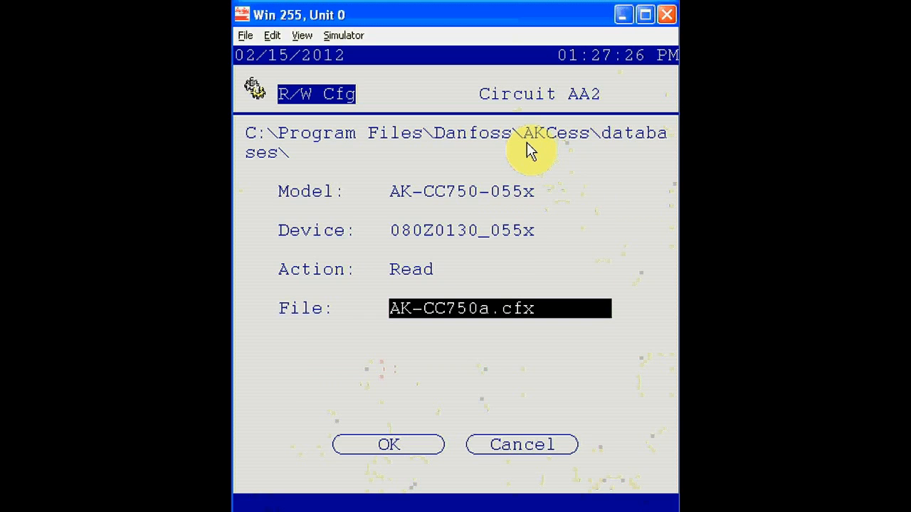
left_click(659, 384)
key("Escape")
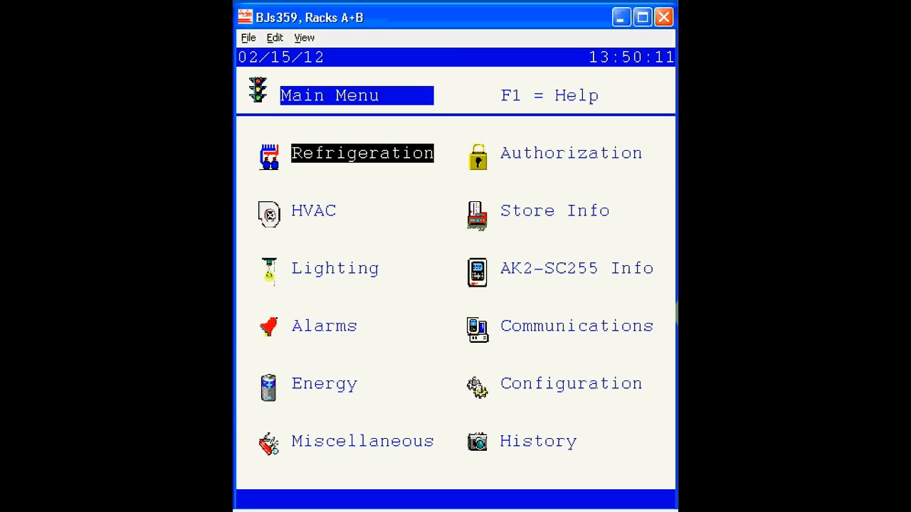
Go to the controller's configuration and request the Device Files under File Management
left_click(591, 395)
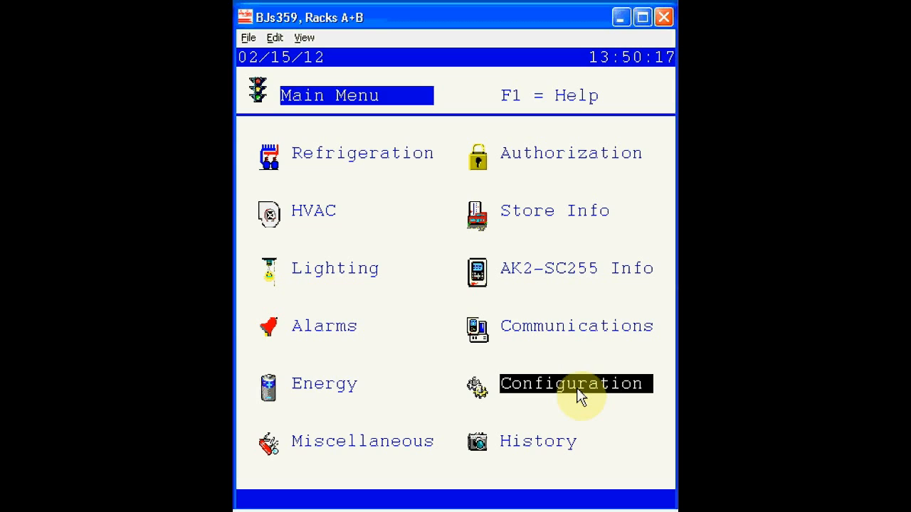
left_click(578, 388)
key("Down")
key("Down")
key("Down")
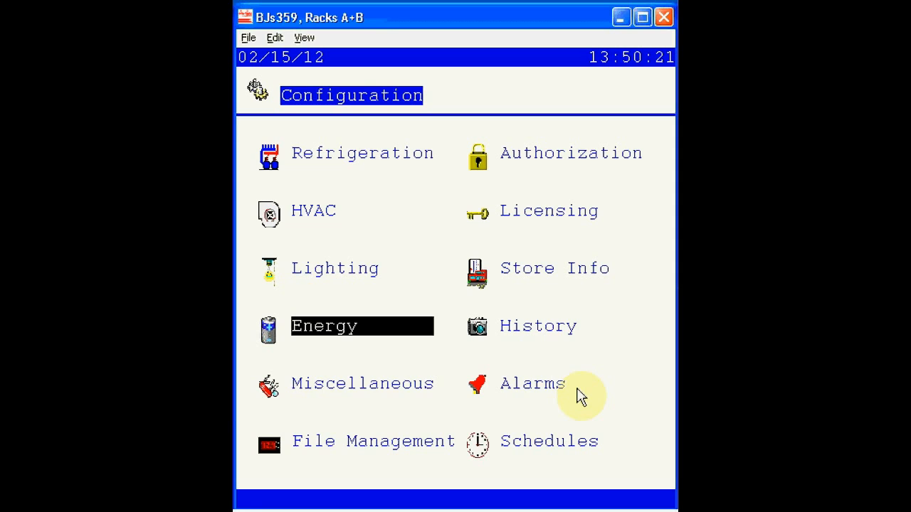
key("Down")
key("Down")
key("Return")
key("Down")
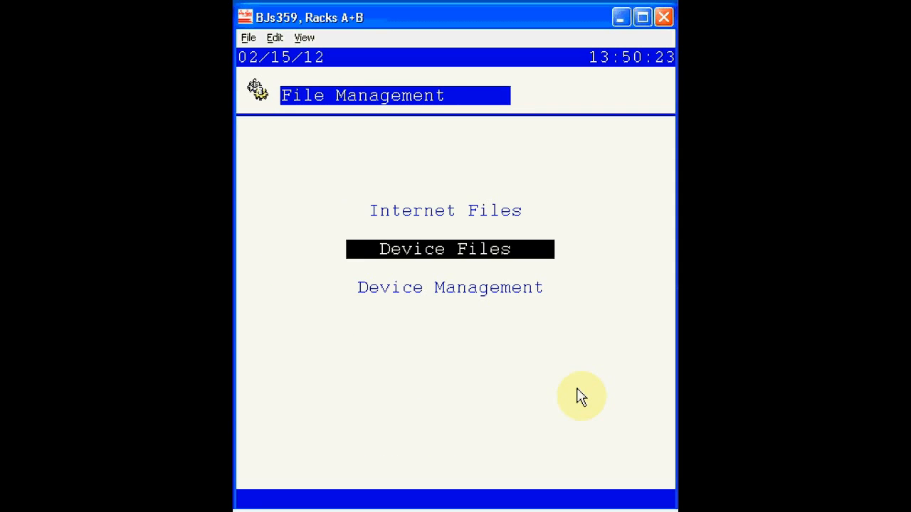
key("Return")
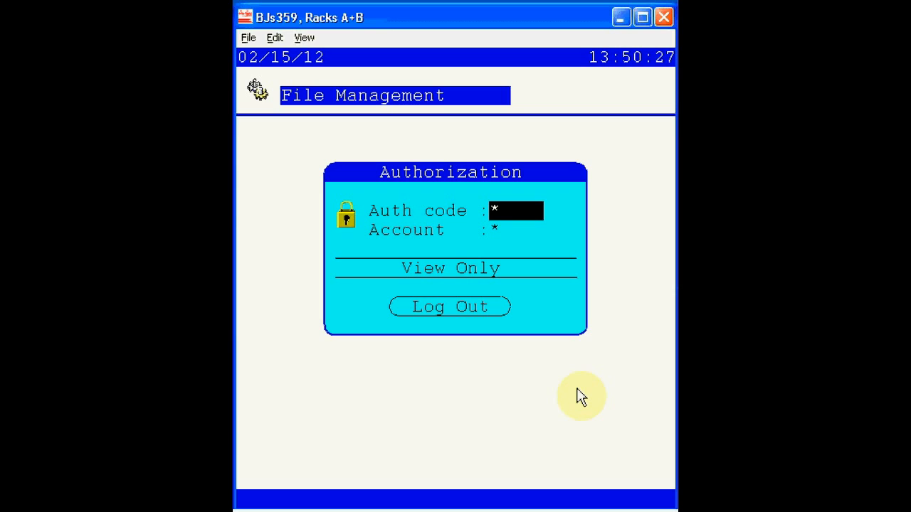
Enter the authorization code and account number to log in, and open the device files list
type("****")
key("Return")
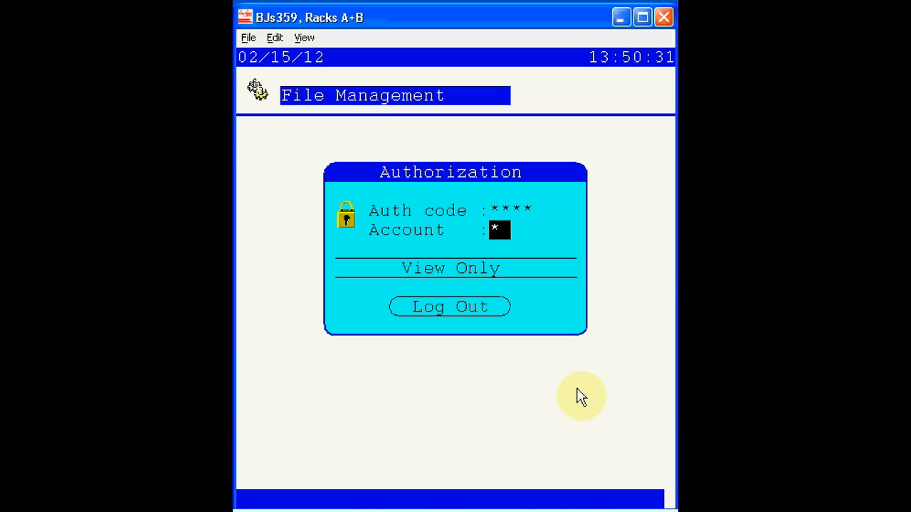
type("*")
key("Return")
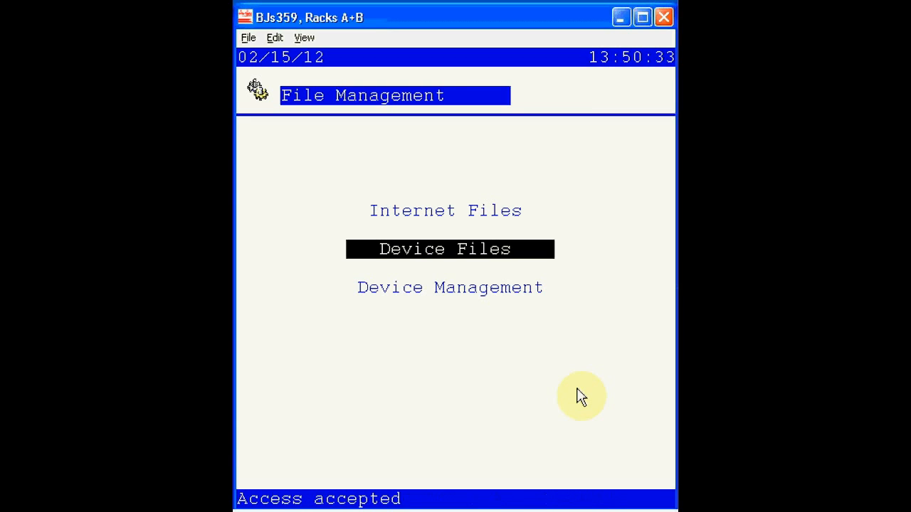
key("Return")
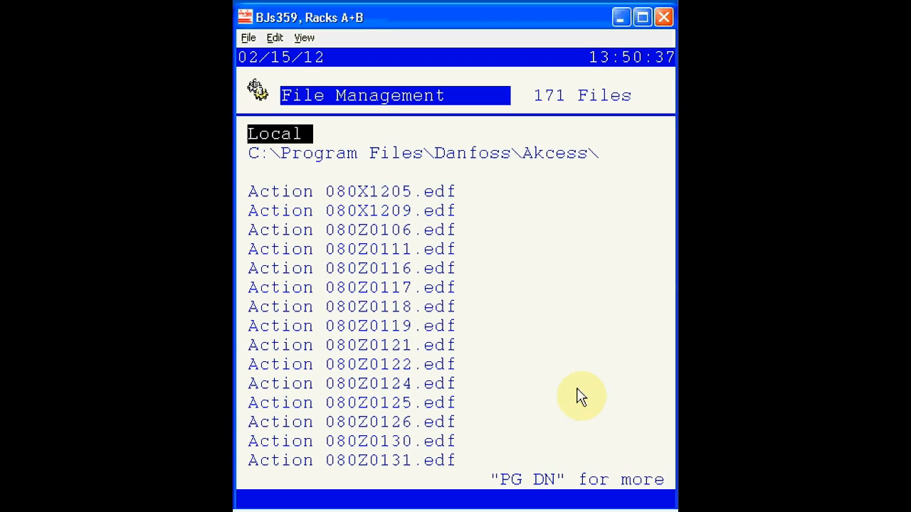
Switch the device file list from the local folder to the 255 controller
left_click(277, 136)
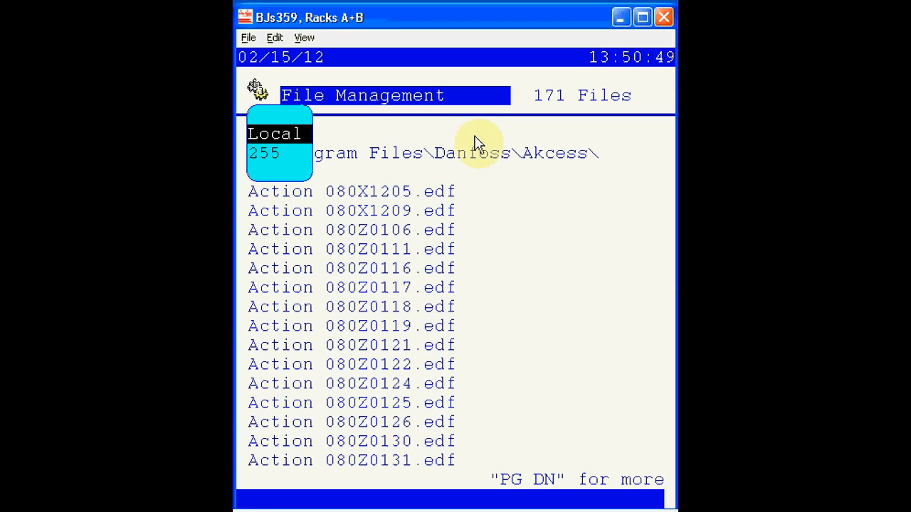
key("Down")
key("Return")
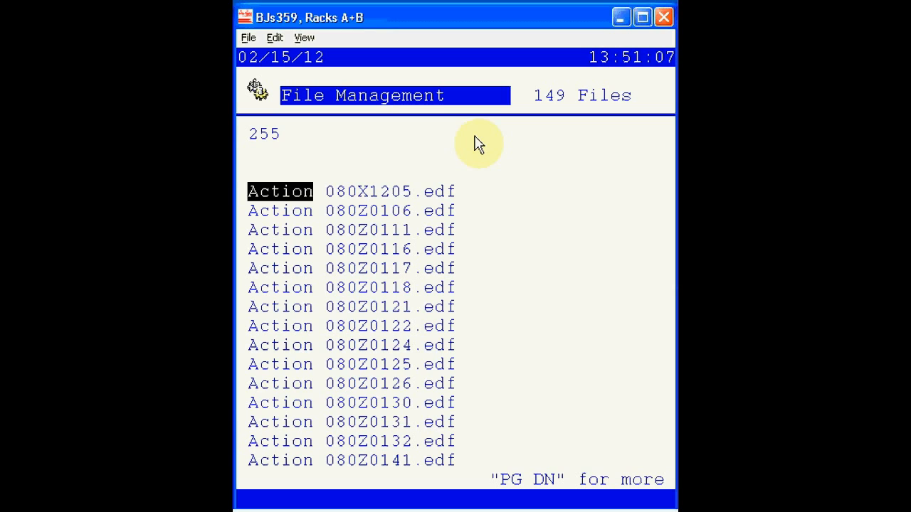
Compare the file information of 080Z0130.edf on the 255 controller with the local copy, and return to the file list
key("Down")
key("Down")
key("Down")
key("Down")
key("Down")
key("Down")
key("Down")
key("Down")
key("Down")
key("Down")
key("Down")
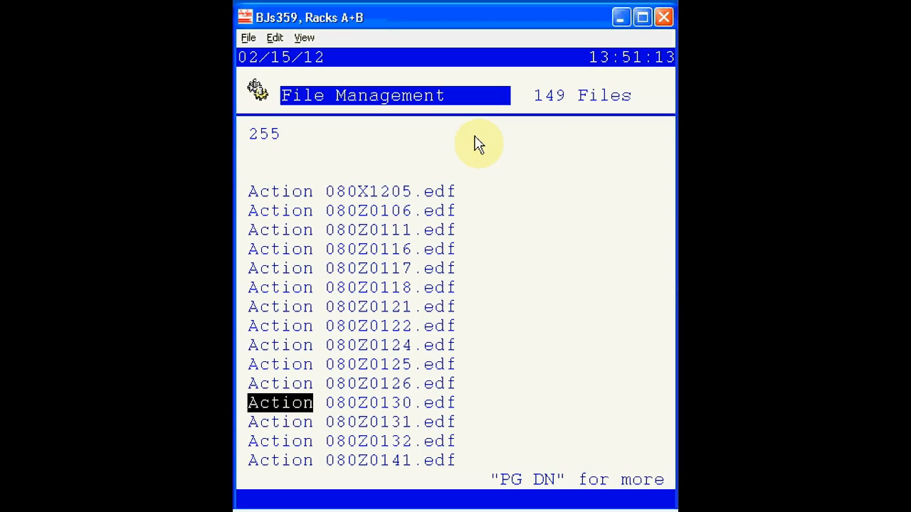
key("Return")
key("Down")
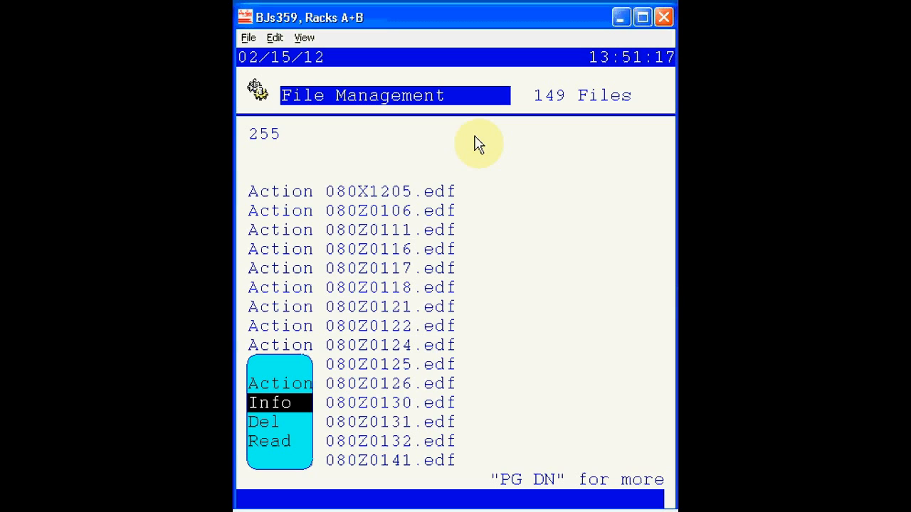
key("Return")
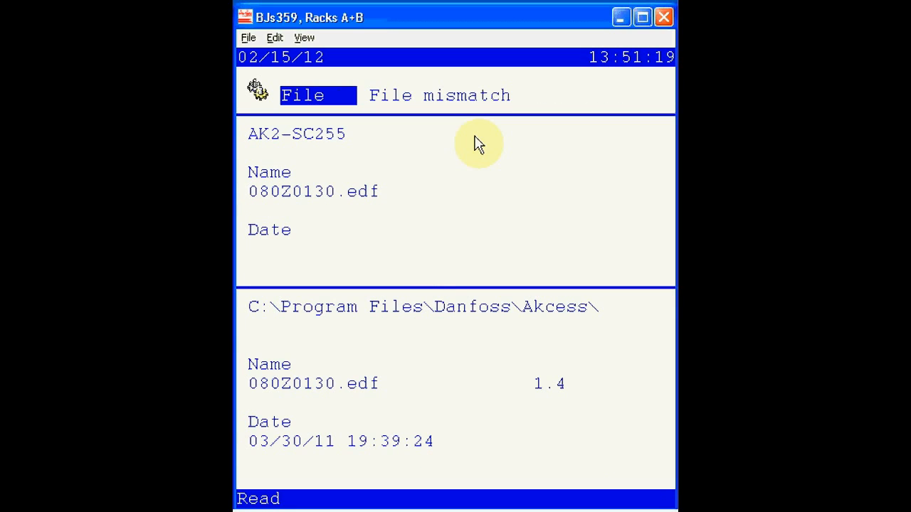
left_click(566, 192)
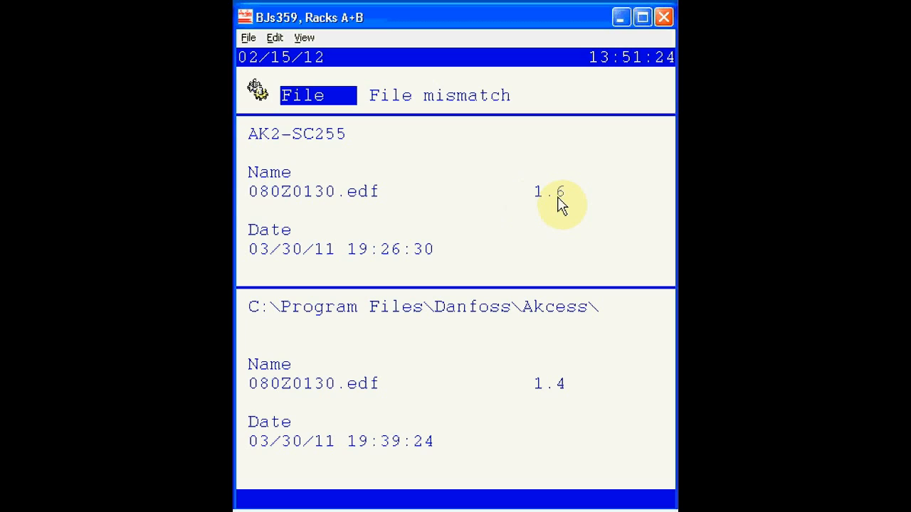
left_click(560, 203)
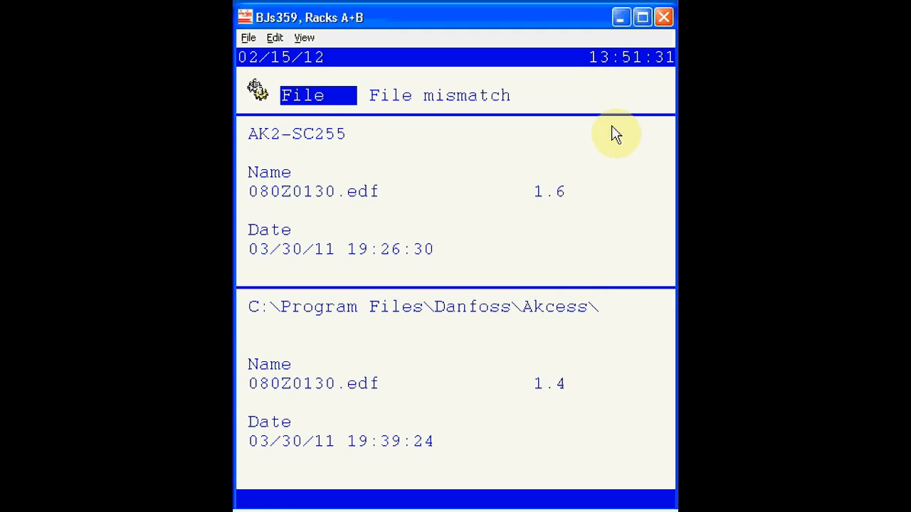
left_click(286, 103)
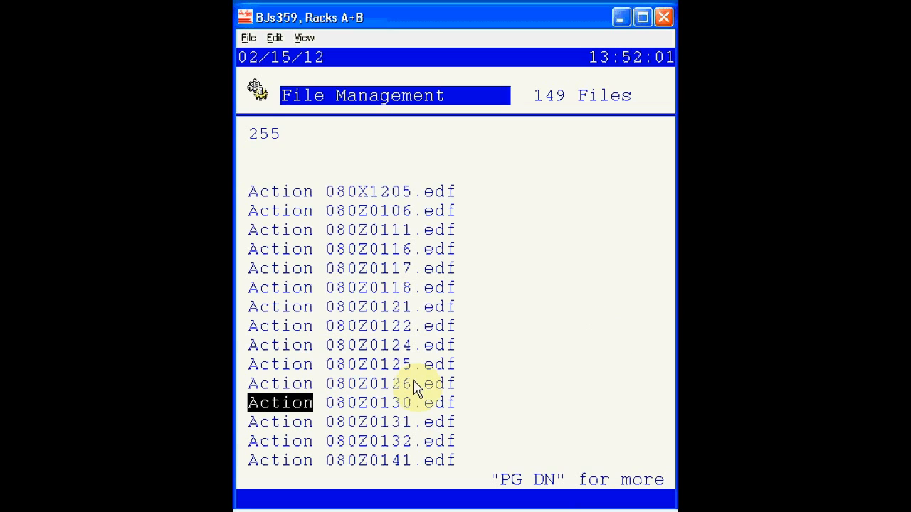
Examine the actions offered for 080Z0130.edf on the 255 controller, down to Read, without running one
key("Return")
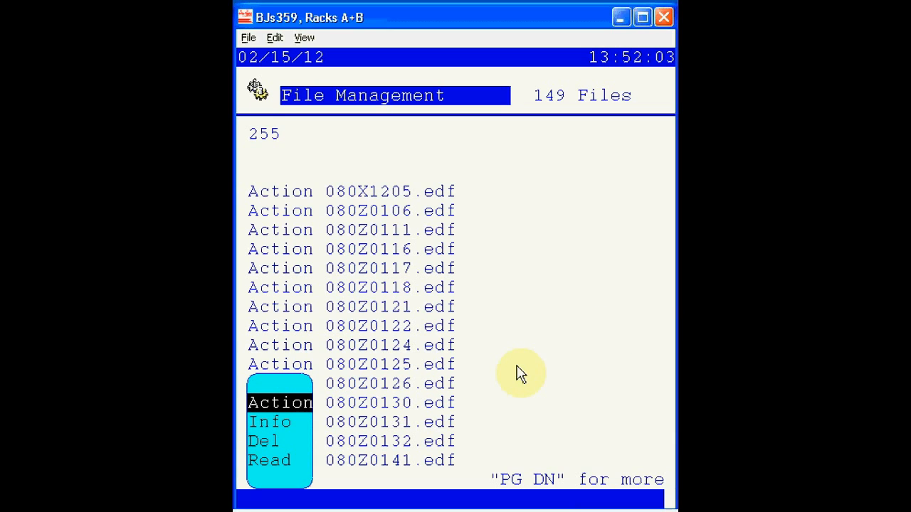
key("Down")
key("Down")
key("Down")
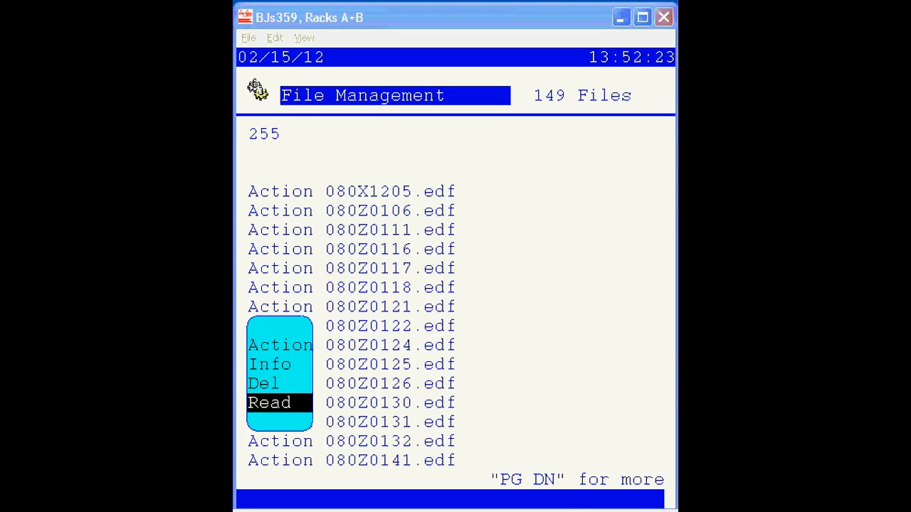
left_click(283, 364)
left_click(285, 403)
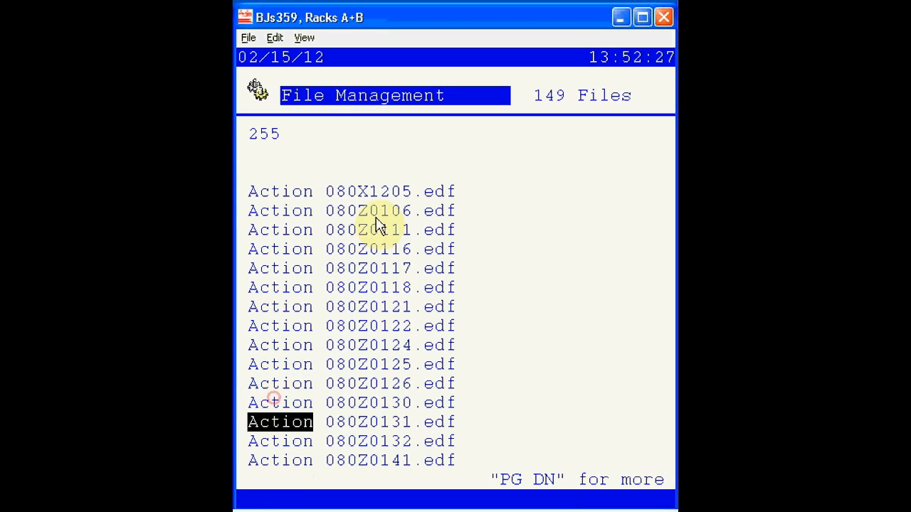
Switch the device file list back to the local Akcess folder
left_click(263, 136)
key("Return")
key("Up")
key("Return")
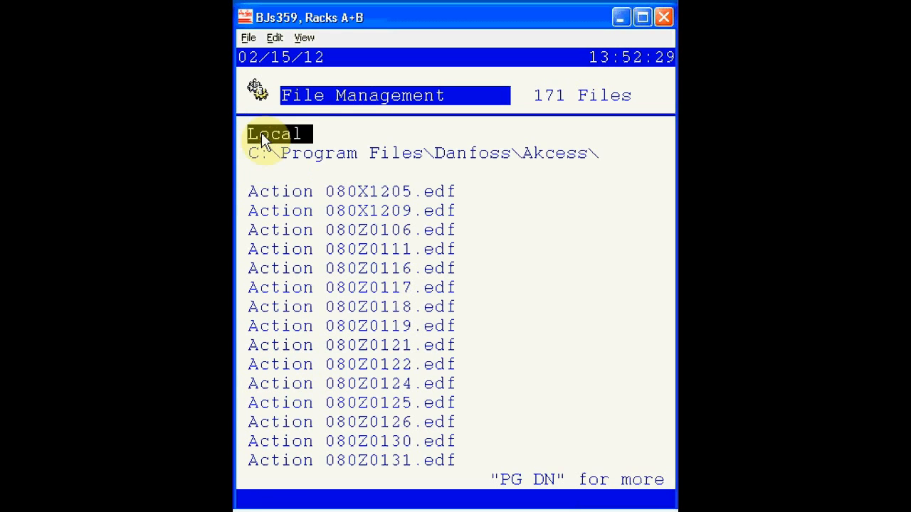
Examine the actions offered for the local 080Z0130.edf file, down to Write, without running one
key("Down")
key("Down")
key("Down")
key("Down")
key("Down")
key("Down")
key("Down")
key("Down")
key("Down")
key("Down")
key("Down")
key("Down")
key("Down")
key("Down")
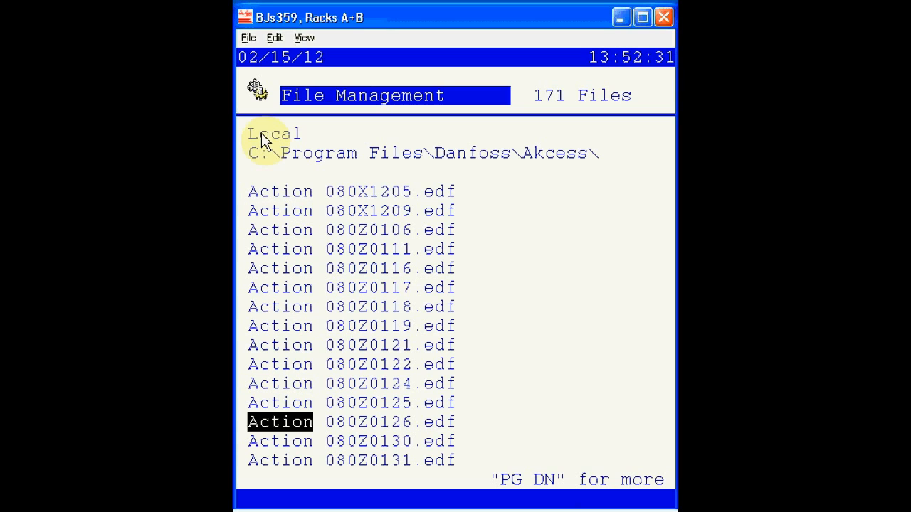
key("Return")
key("Down")
key("Down")
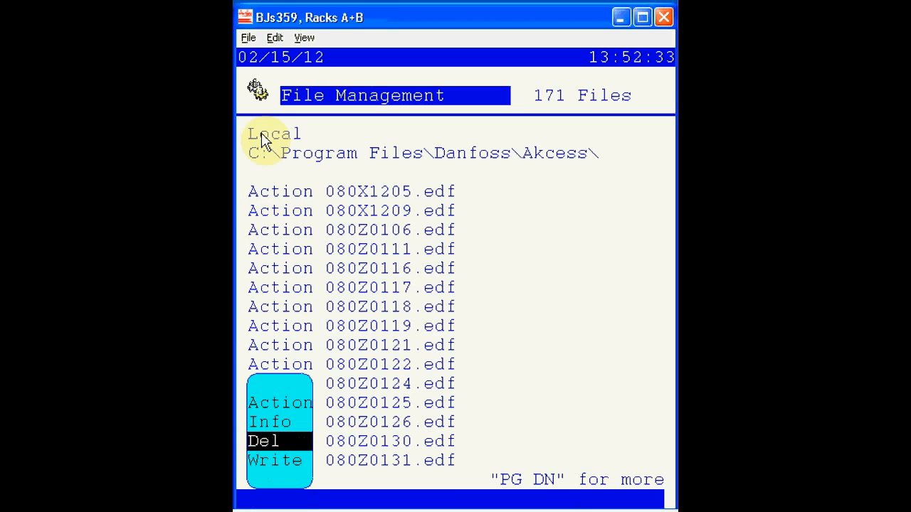
key("Down")
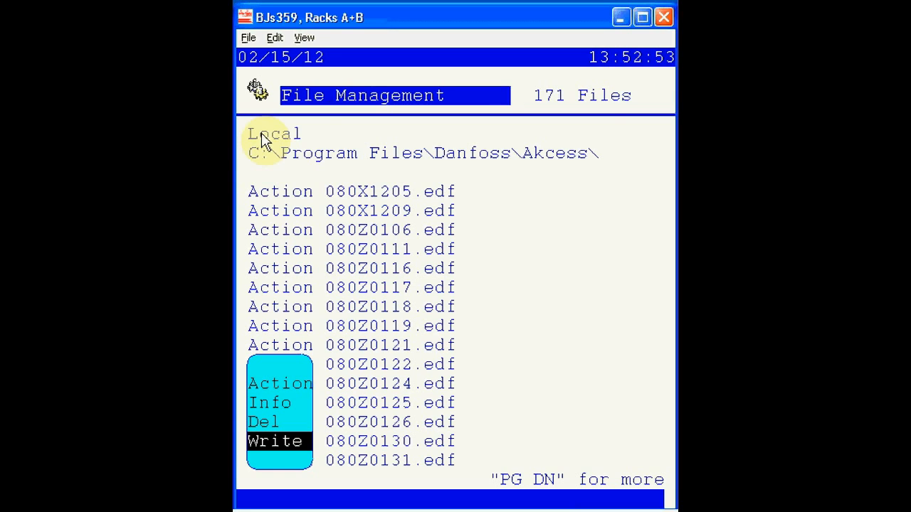
key("Escape")
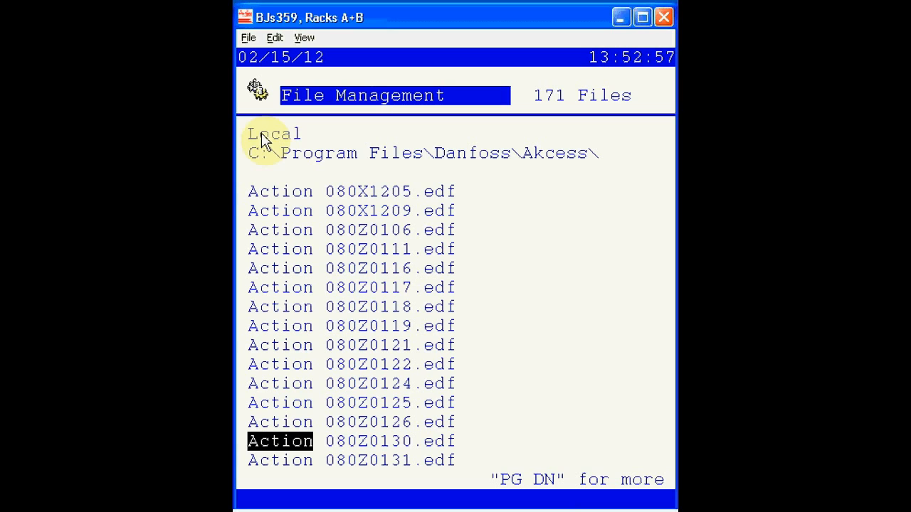
Browse the local Akcess file list to device.lst and highlight its action
key("Page_Down")
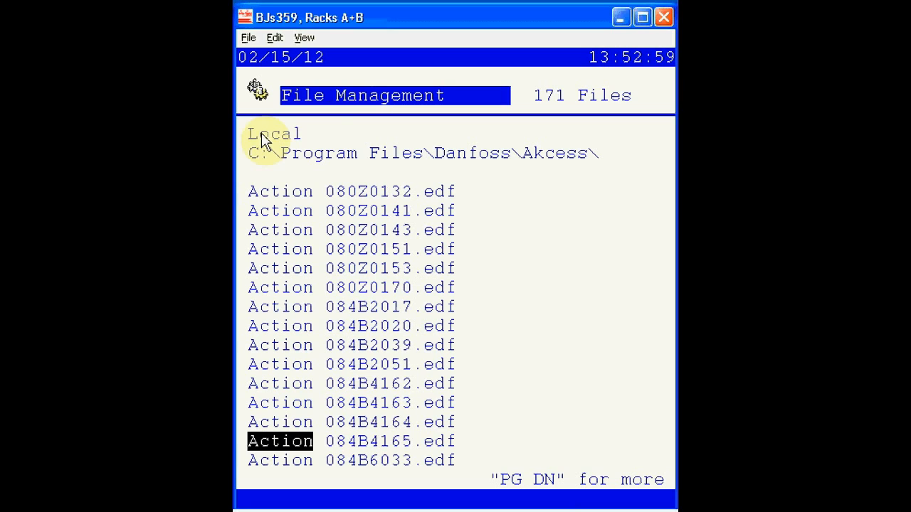
key("Page_Down")
key("Page_Down")
key("Page_Down")
key("Page_Down")
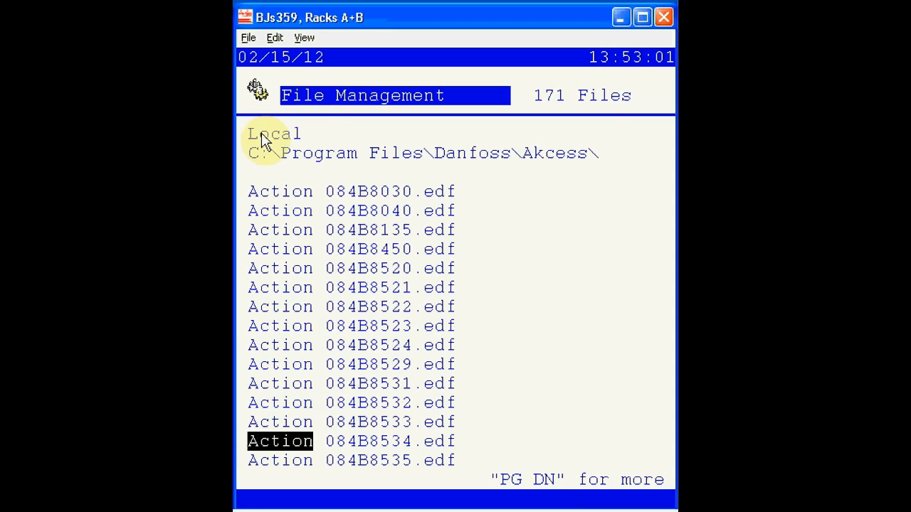
key("Page_Down")
key("Page_Down")
key("Page_Down")
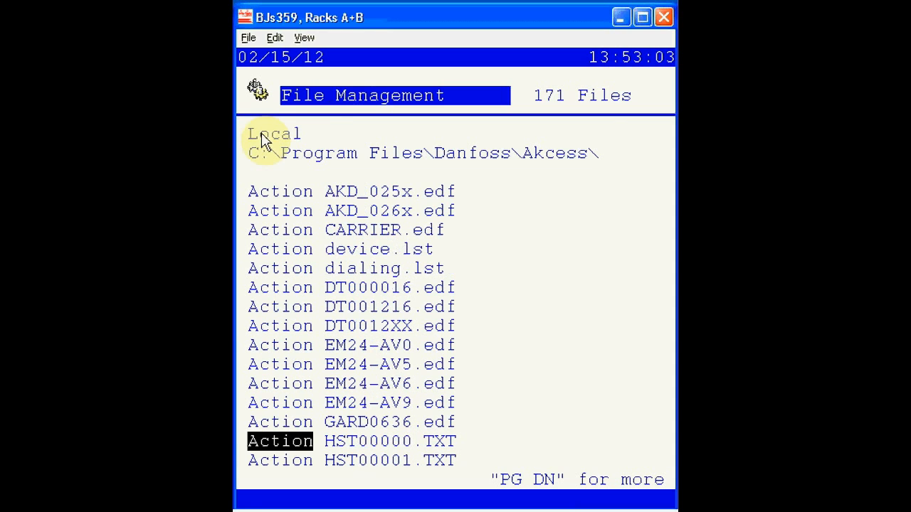
key("Up")
key("Up")
key("Up")
key("Up")
key("Up")
key("Up")
key("Up")
key("Up")
key("Up")
key("Up")
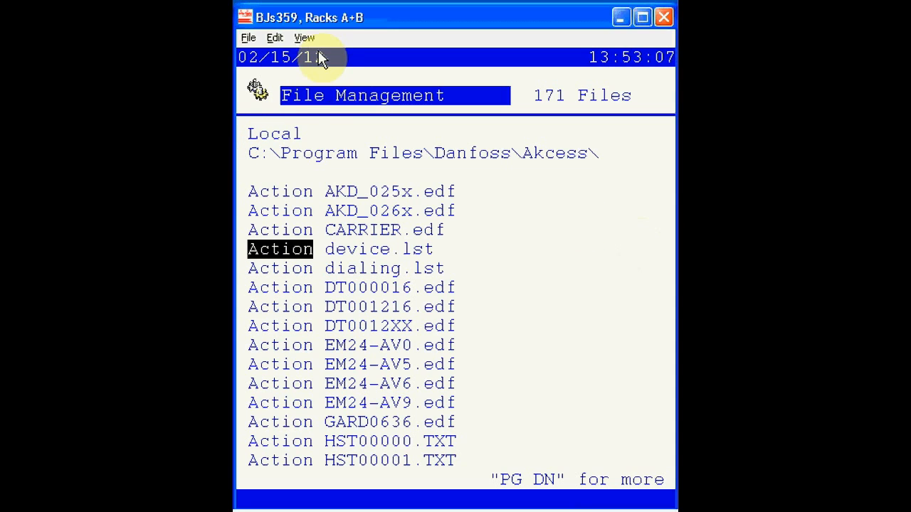
Switch the device file list to the 255 controller and highlight the action for device.lst there
left_click(288, 131)
left_click(284, 136)
left_click(285, 134)
key("Down")
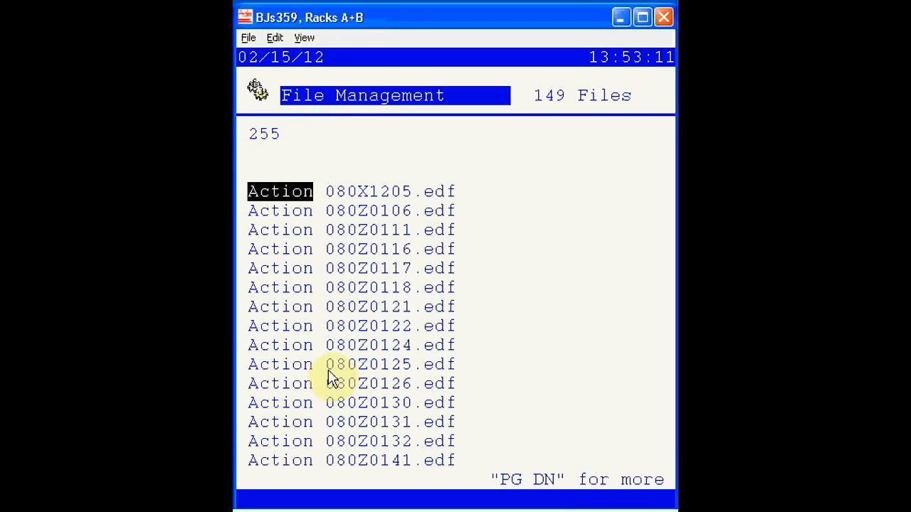
left_click(307, 370)
key("Page_Down")
key("Page_Down")
key("Page_Down")
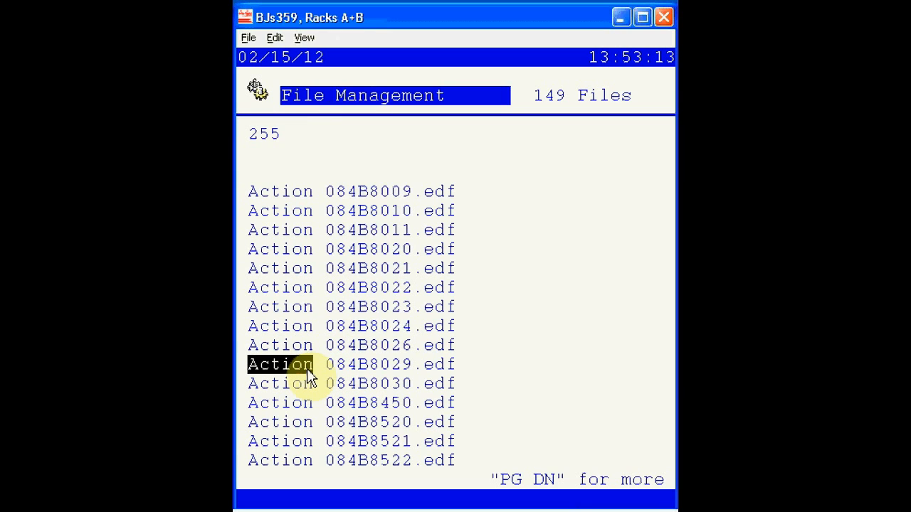
key("Page_Down")
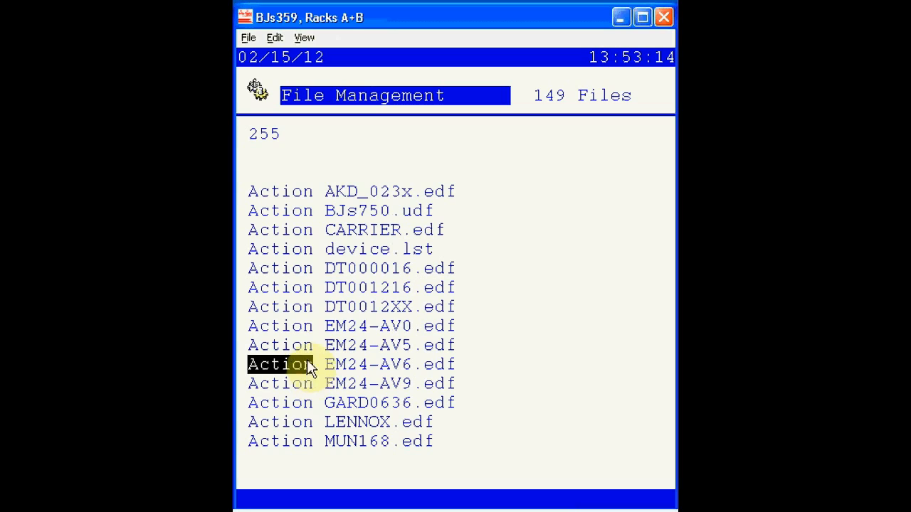
left_click(305, 251)
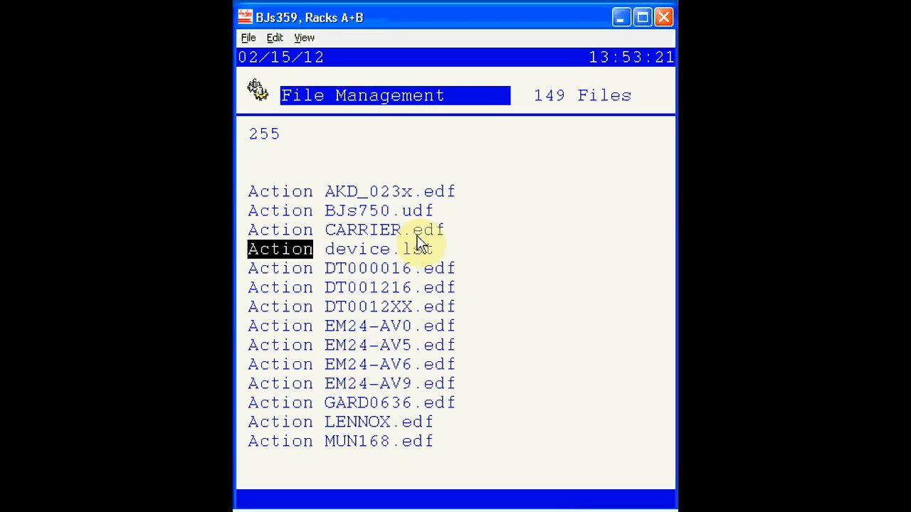
Leave the device files list and open Device Management
left_click(500, 233)
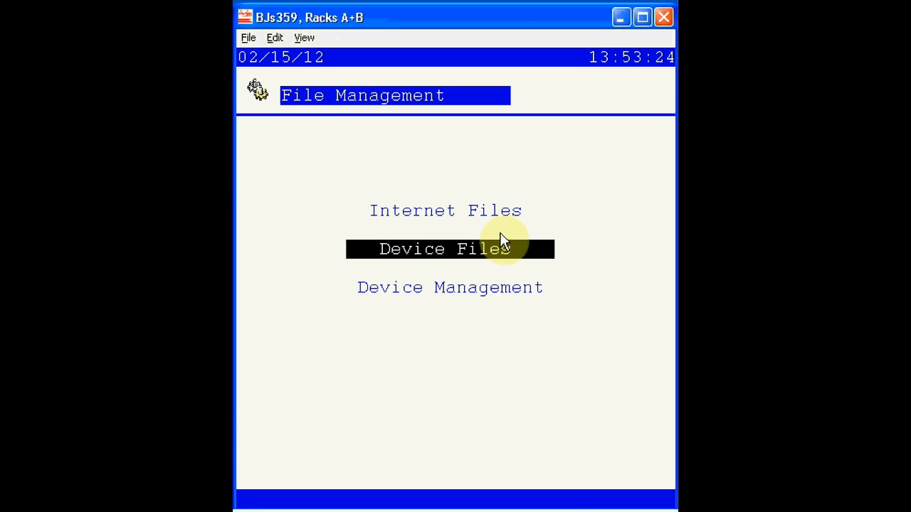
key("Down")
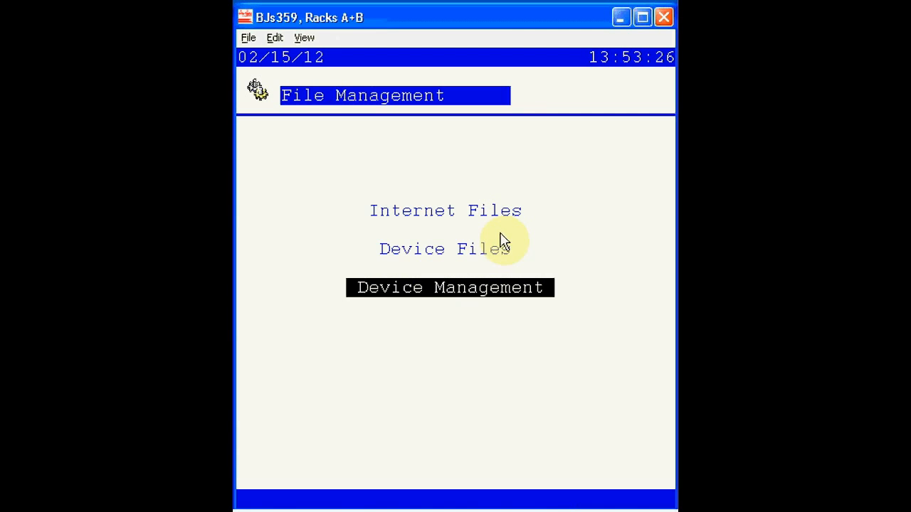
left_click(501, 242)
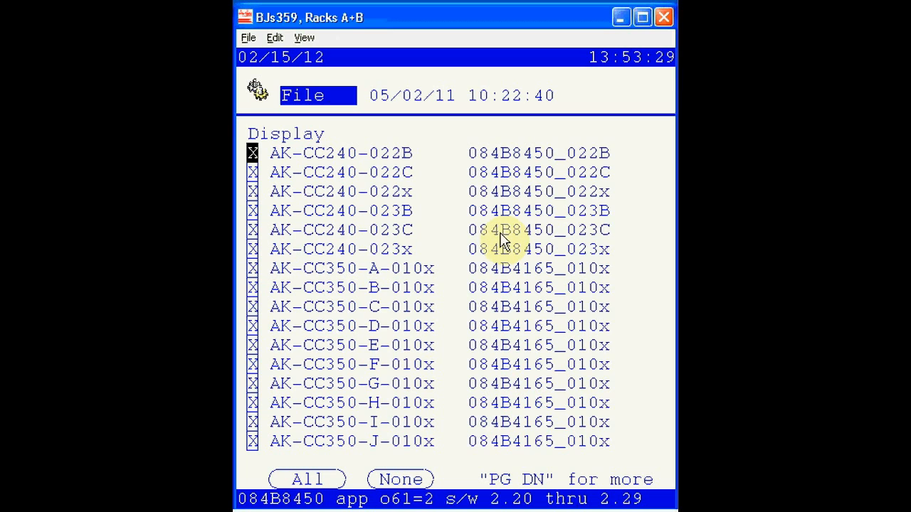
Examine the device model display list down to the AK-CC750-055x entry for 080Z0130_055x, and return to the main menu
key("Page_Down")
key("Page_Down")
key("Page_Down")
key("Page_Down")
key("Page_Down")
key("Page_Down")
key("Page_Down")
key("Page_Down")
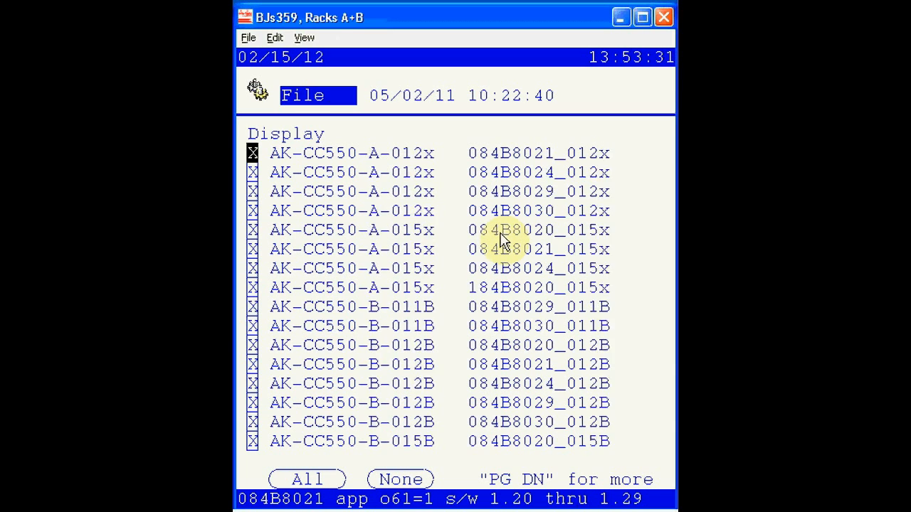
key("Page_Down")
key("Page_Down")
key("Page_Down")
key("Page_Down")
key("Page_Down")
key("Page_Down")
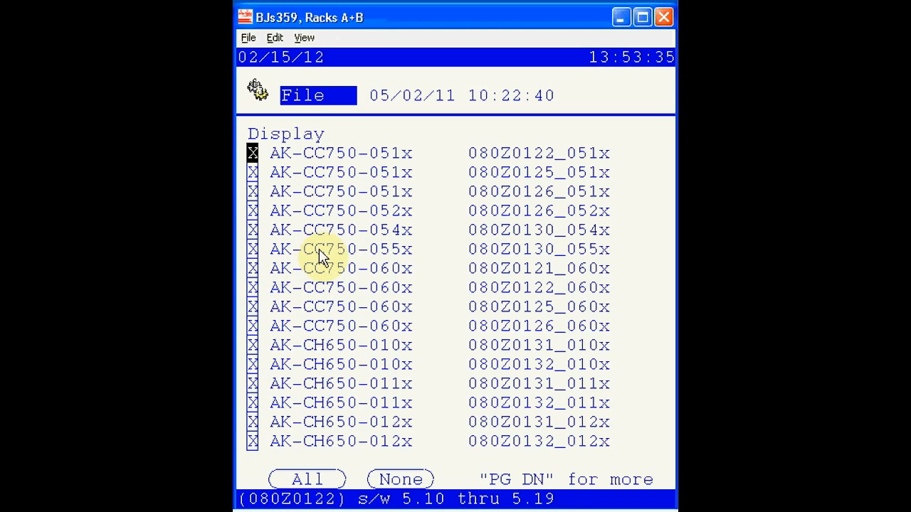
left_click(255, 254)
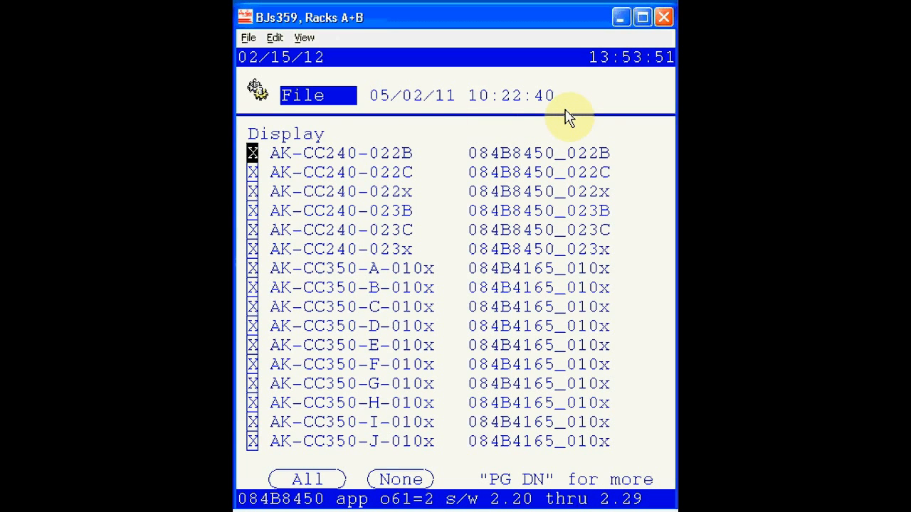
key("Escape")
key("Escape")
key("Escape")
key("Escape")
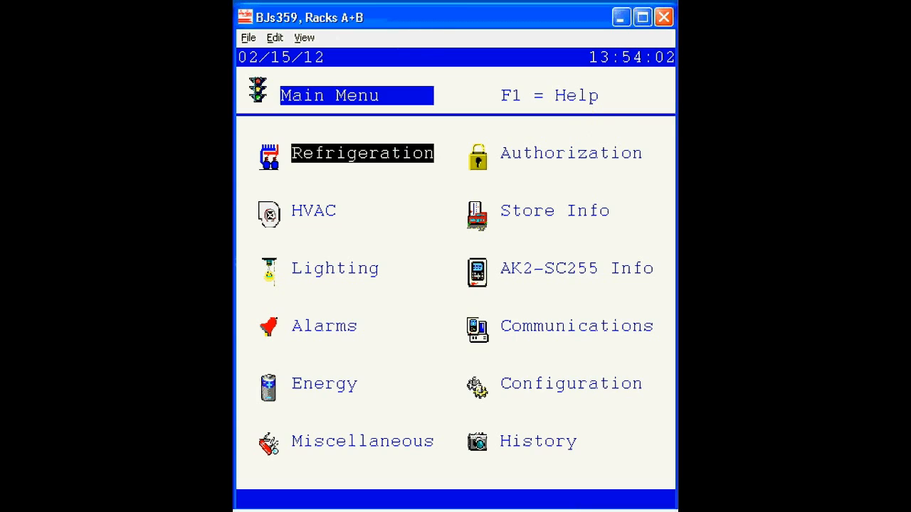
Open the I/O Network overview in the Communications section
left_click(565, 340)
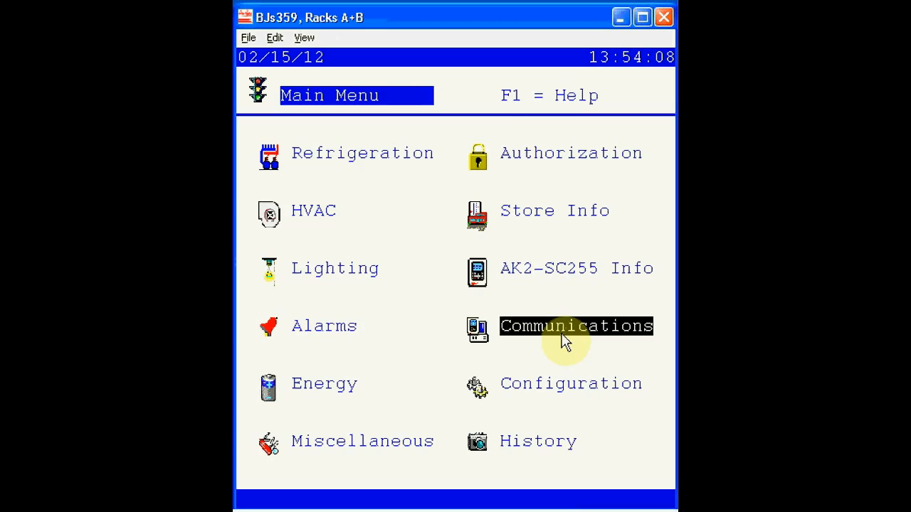
left_click(565, 340)
key("Down")
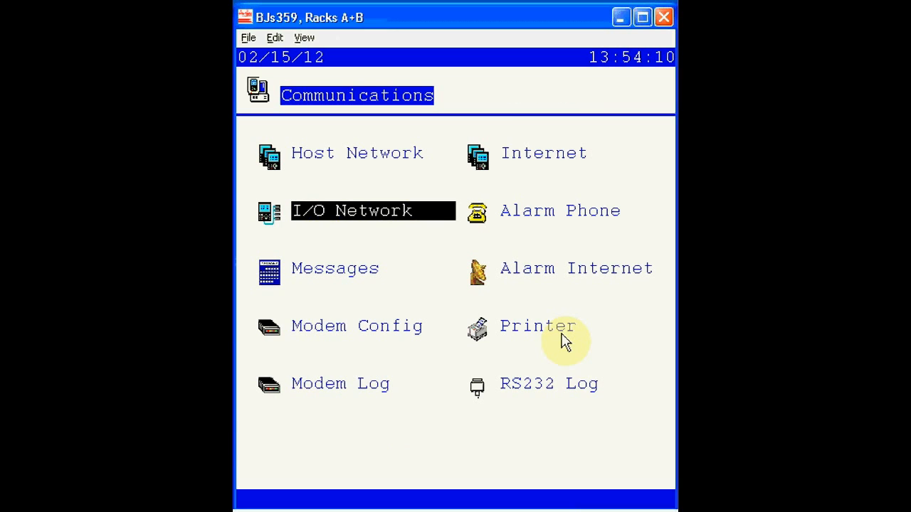
key("Return")
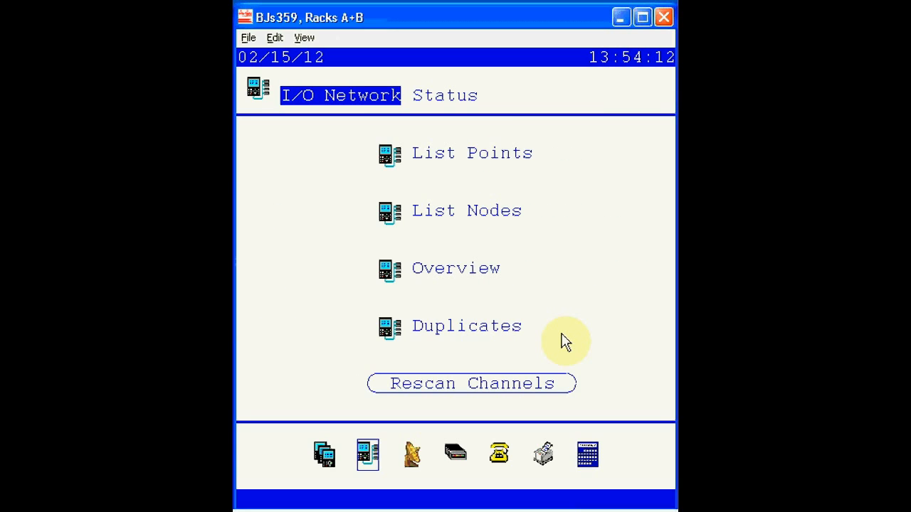
key("Down")
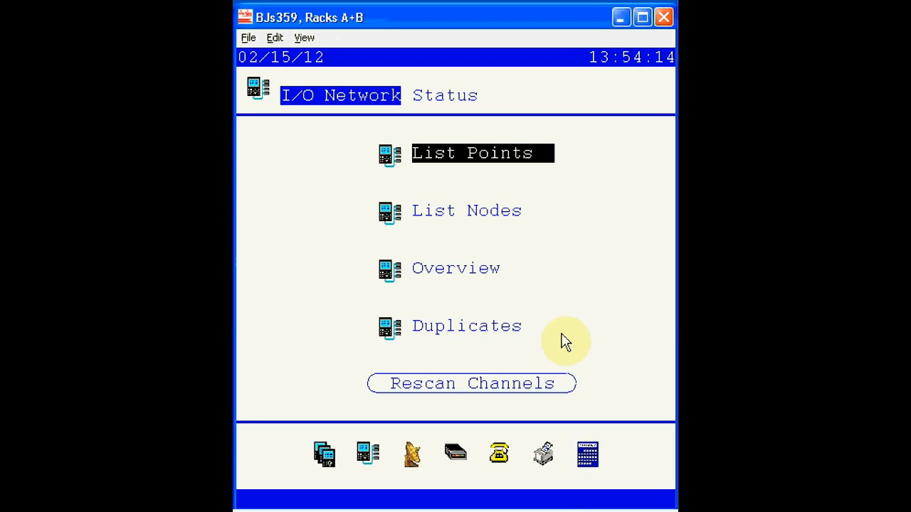
key("Down")
key("Down")
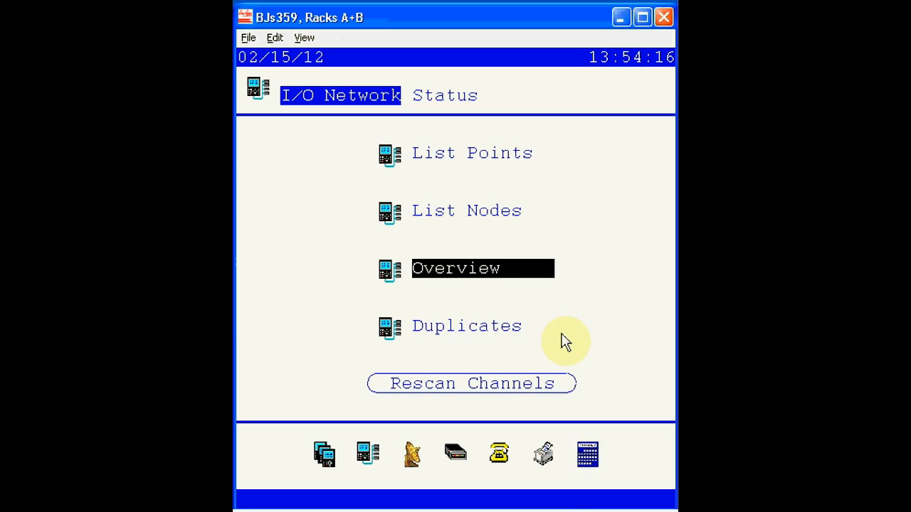
key("Return")
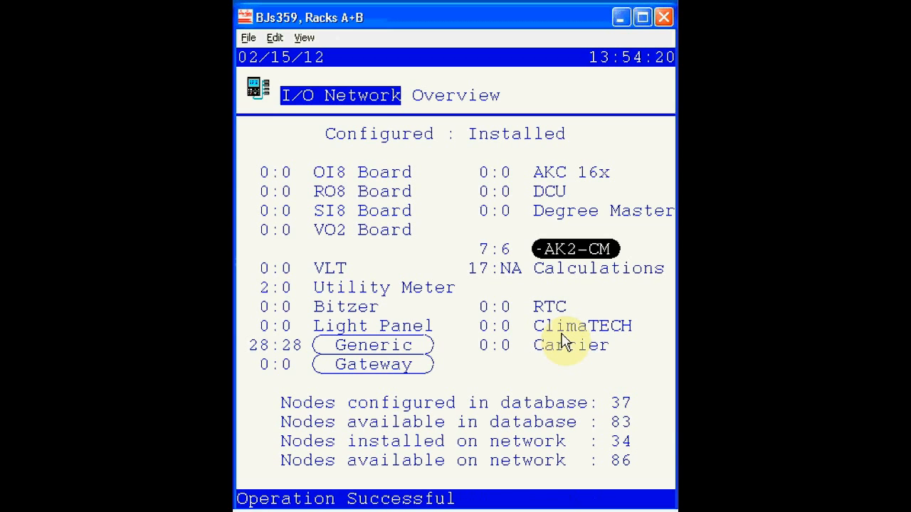
Examine the addresses, models and software versions of all Generic devices on the I/O network, and return to the main menu
left_click(360, 347)
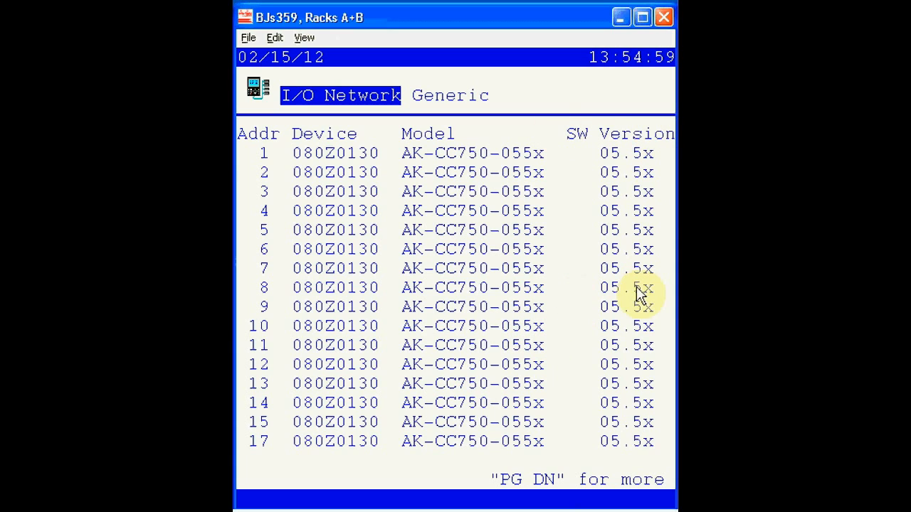
left_click(544, 481)
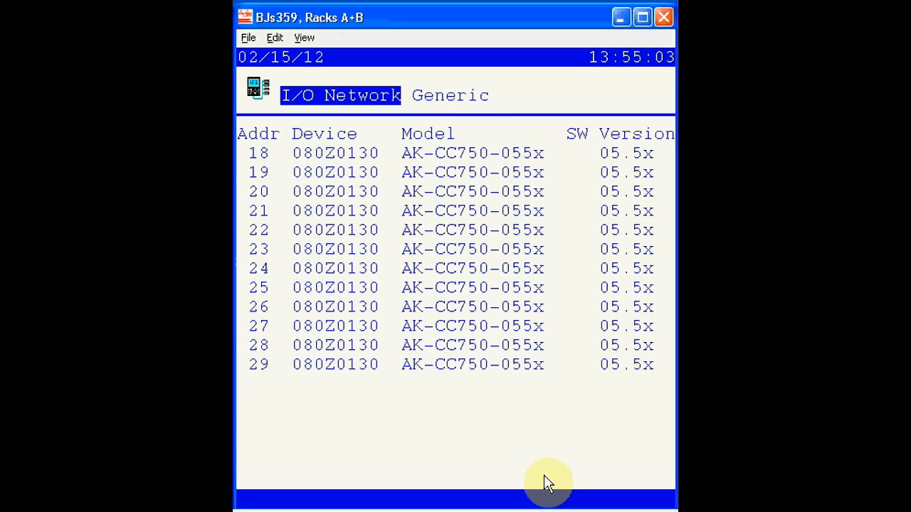
key("Page_Up")
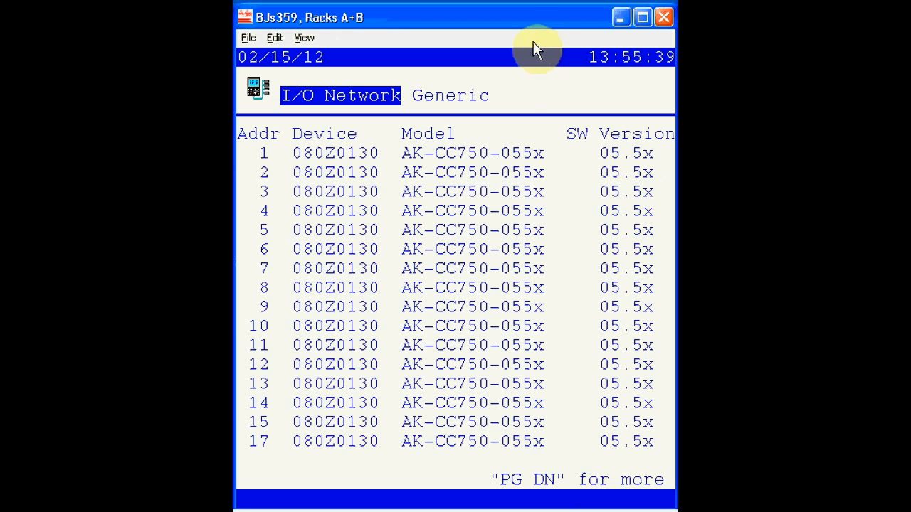
left_click(498, 0)
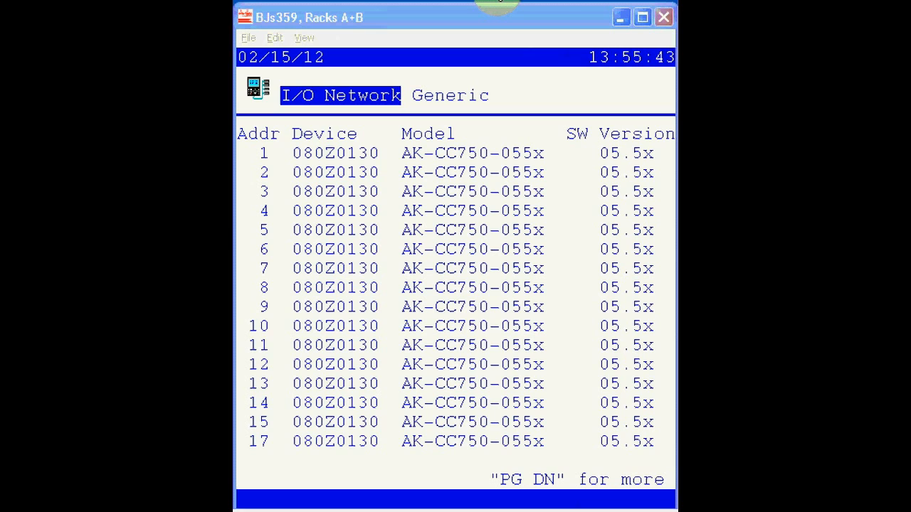
left_click(506, 19)
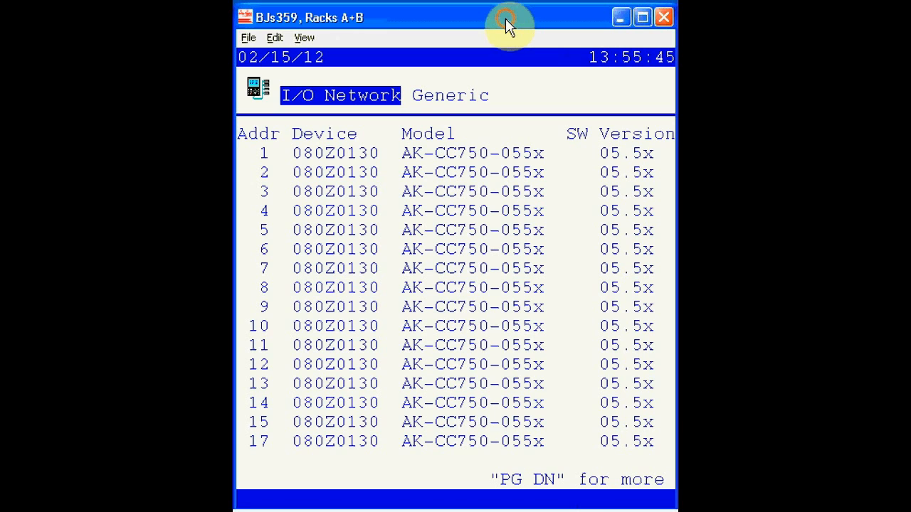
key("Escape")
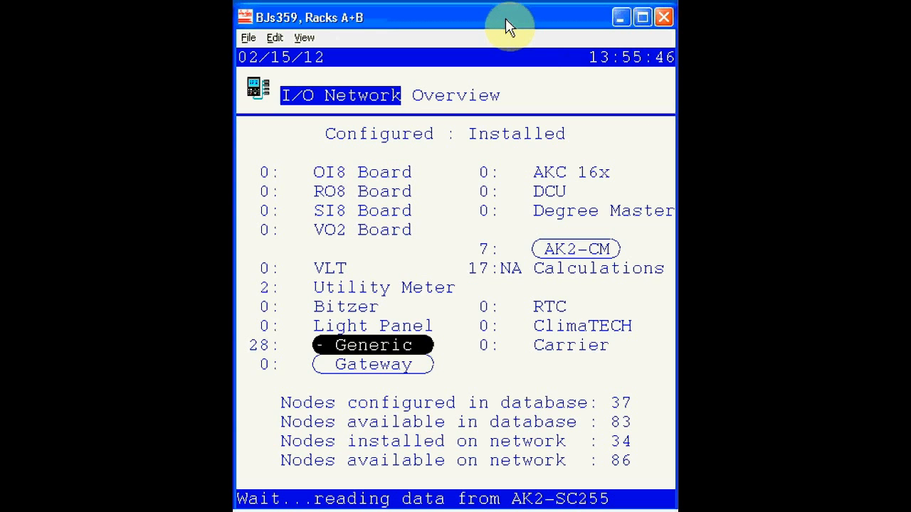
key("Escape")
key("Escape")
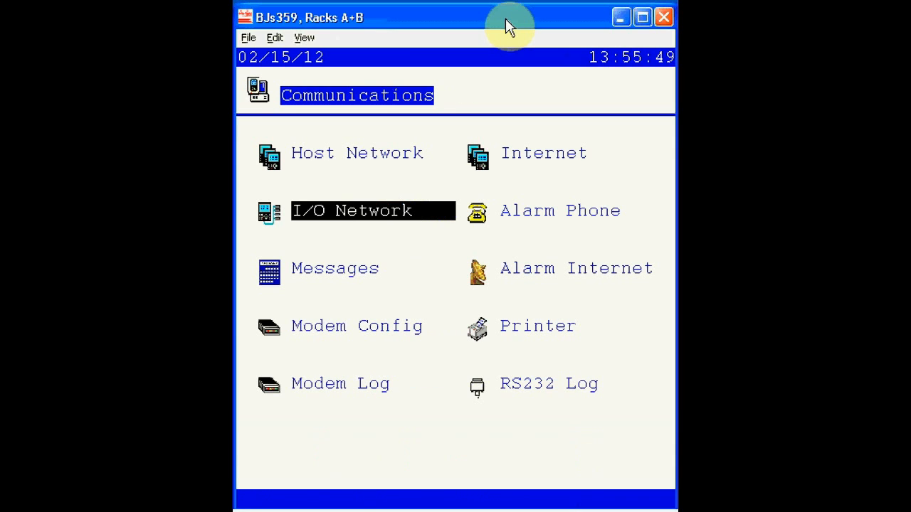
key("Escape")
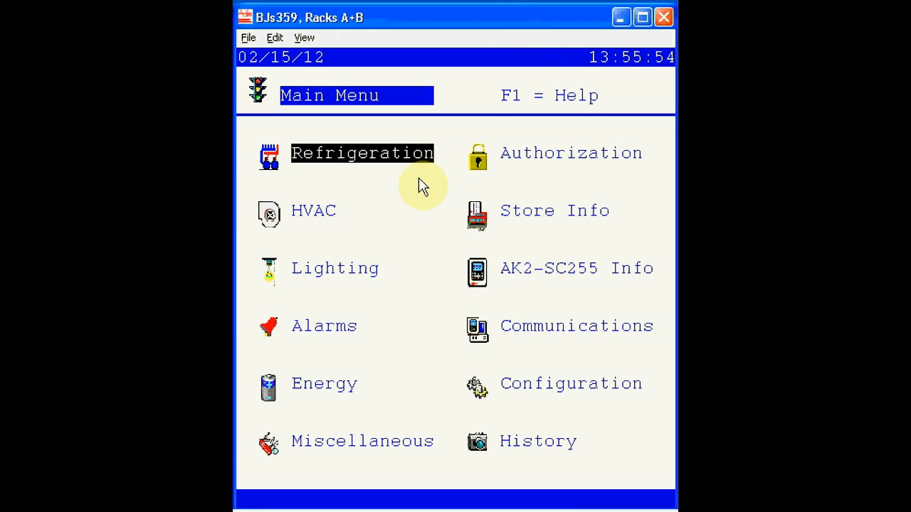
Open the Evaporators list of Rack A in the Refrigeration section
left_click(387, 156)
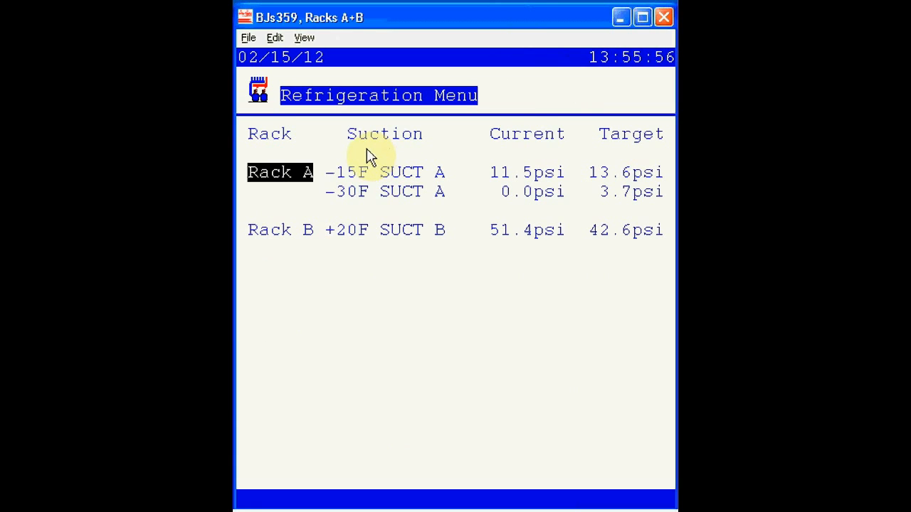
left_click(298, 176)
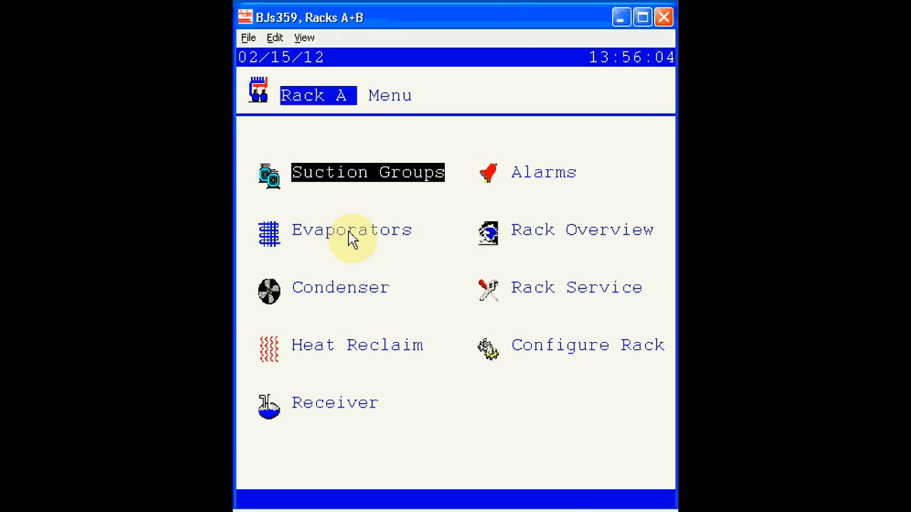
left_click(352, 237)
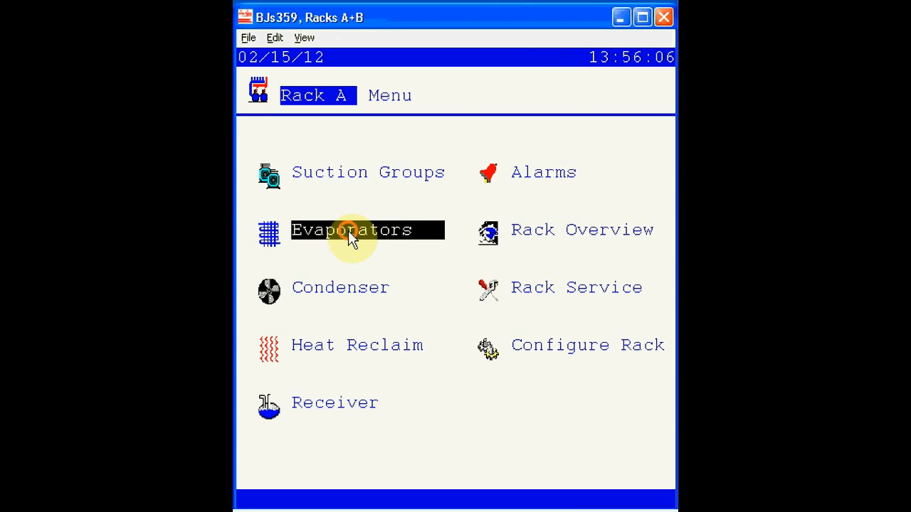
left_click(353, 237)
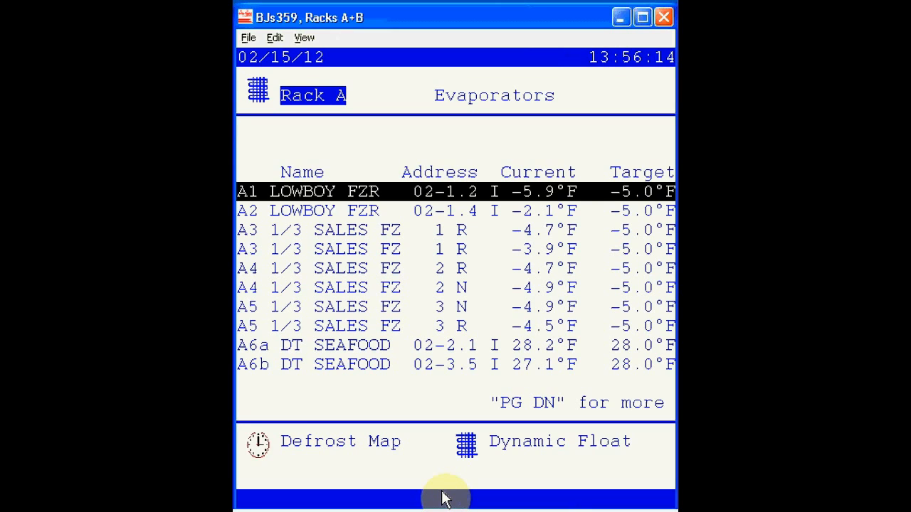
Review both pages of Rack A's evaporators and highlight the A4 1/3 SALES FZ evaporator at address 2 N
key("Page_Down")
key("Page_Up")
key("Page_Down")
key("Page_Up")
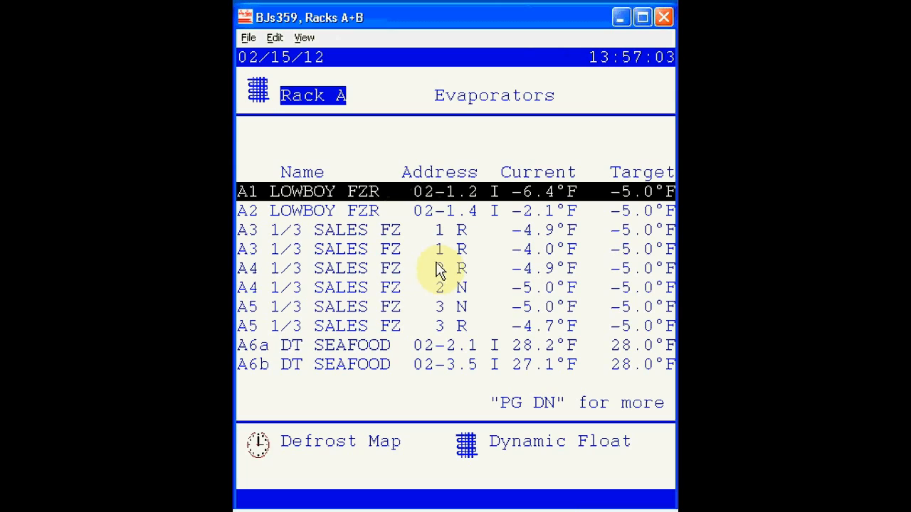
left_click(494, 286)
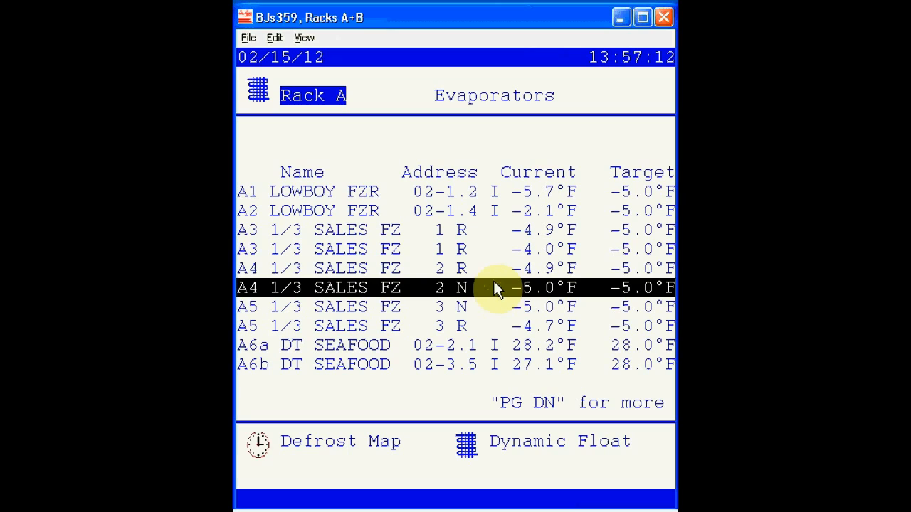
Open the details of section A (A3 1/3 SALES FZa) for the first A3 1/3 SALES FZ evaporator in the list
key("Up")
key("Up")
key("Up")
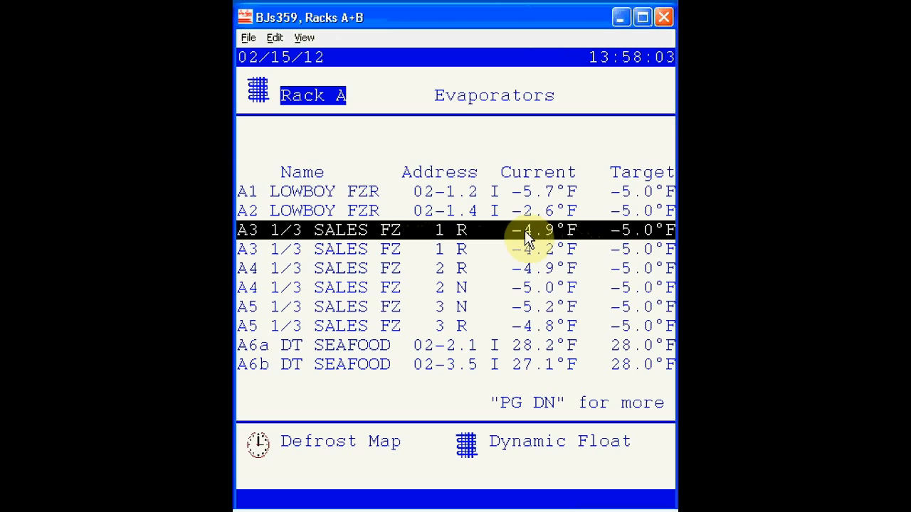
left_click(524, 231)
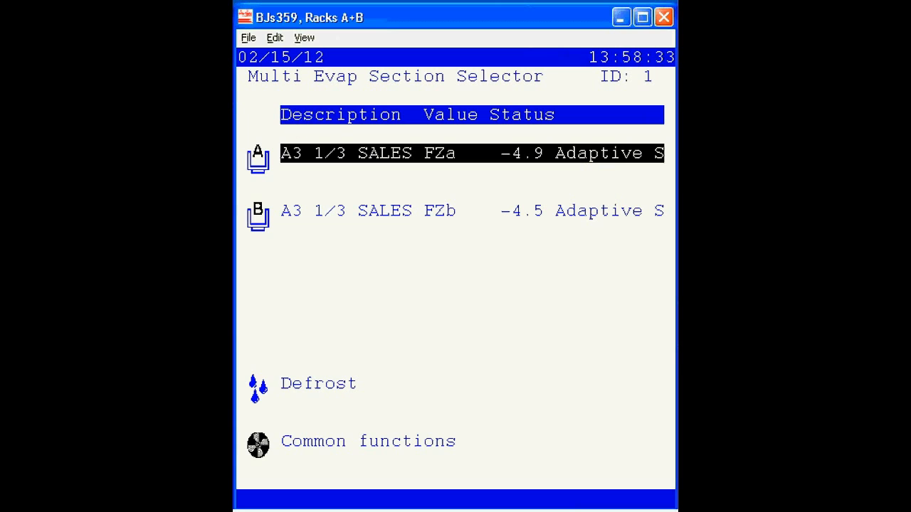
left_click(602, 214)
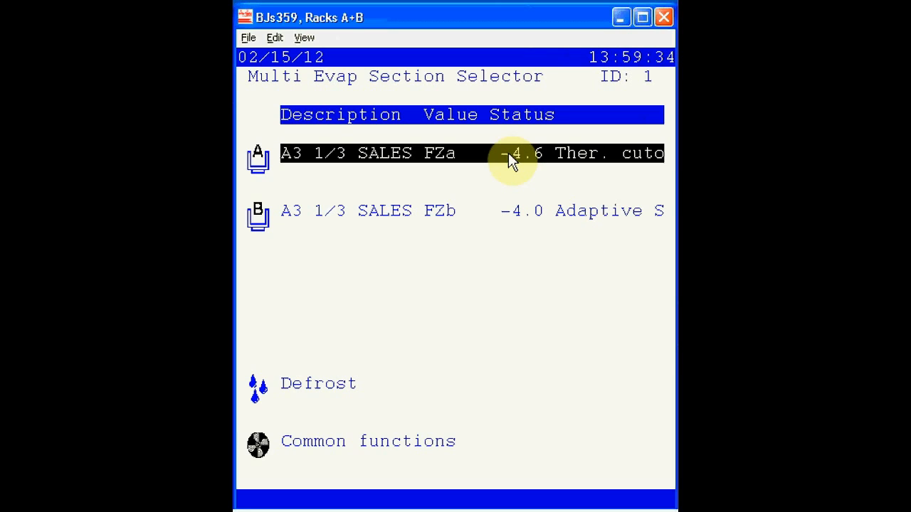
left_click(343, 158)
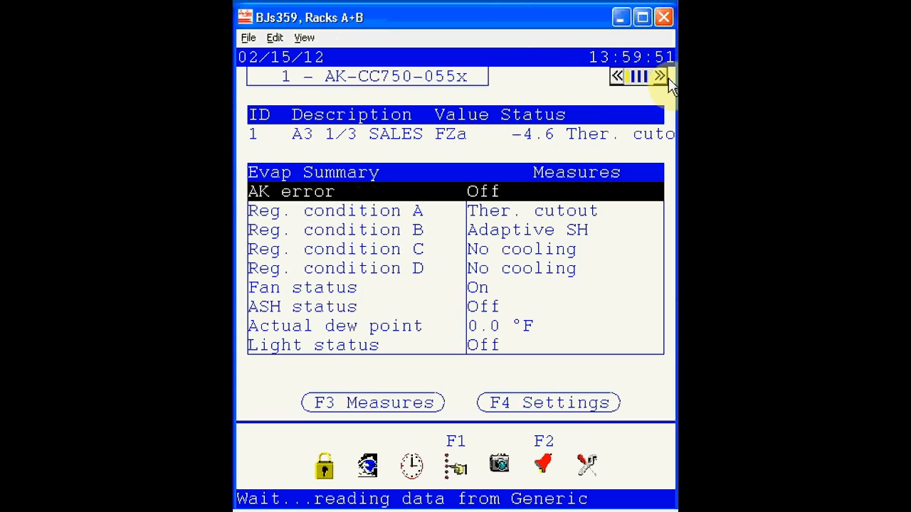
Alternate between the Measures and Settings view choices for the Evap Summary of A3 1/3 SALES FZa, finishing on Measures
left_click(372, 410)
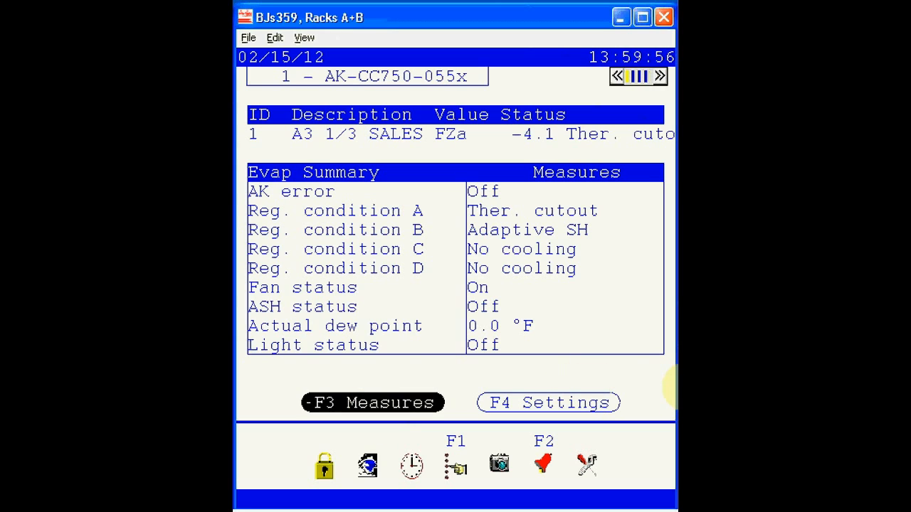
left_click(575, 407)
left_click(389, 413)
left_click(519, 406)
left_click(393, 402)
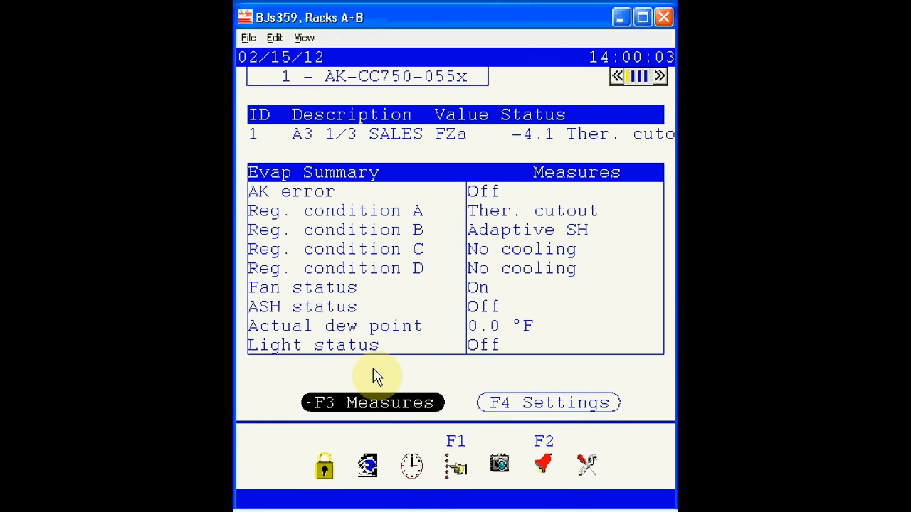
left_click(584, 401)
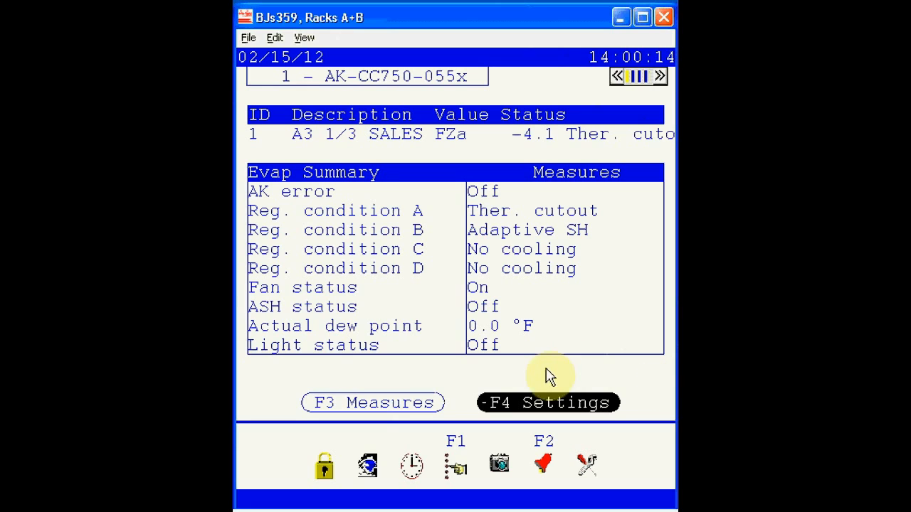
left_click(369, 403)
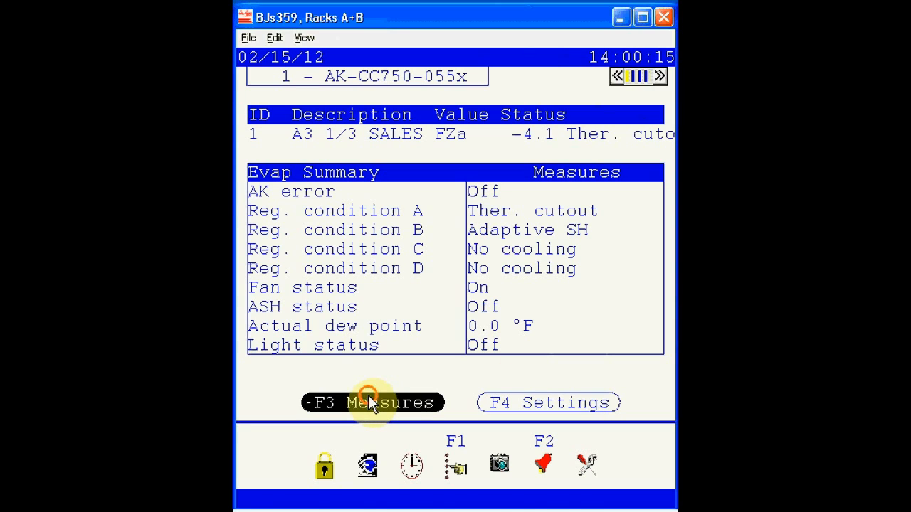
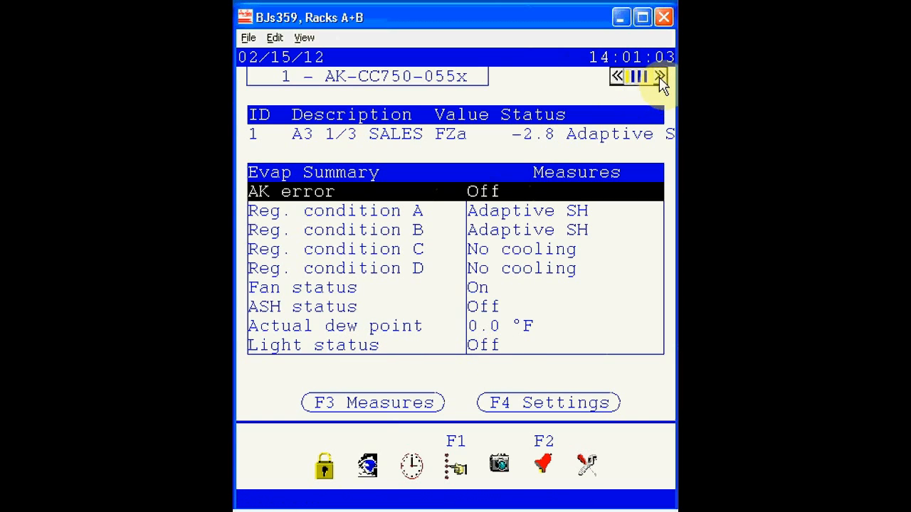
Bring up the Thermostat A measures and examine the regulation conditions and the control, cut-in, cut-out and return temperatures
left_click(640, 77)
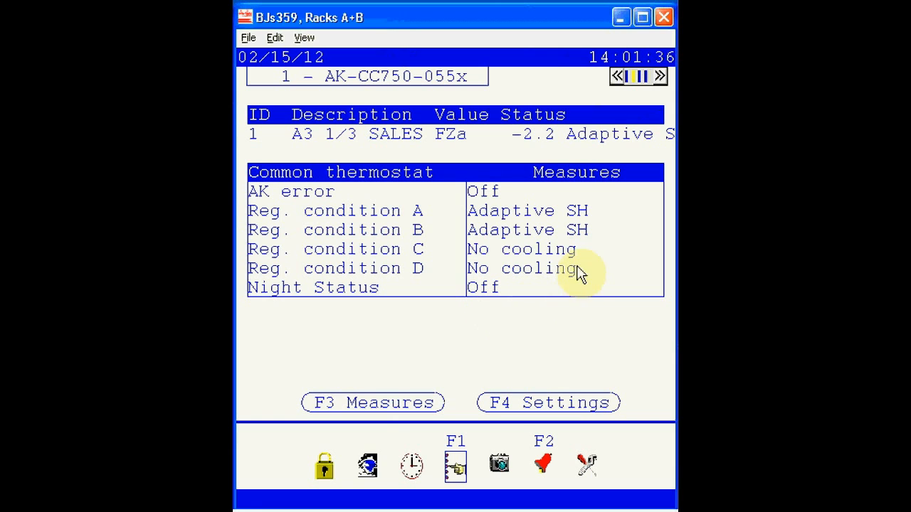
left_click(661, 76)
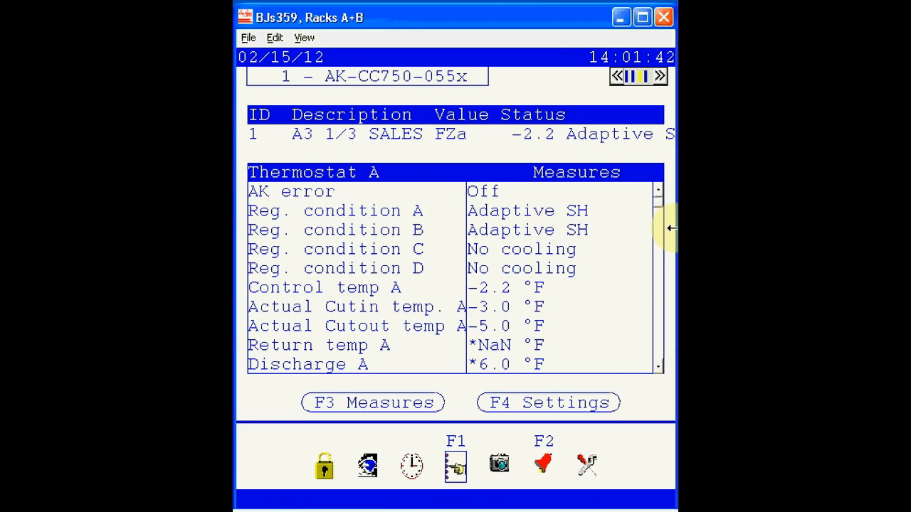
left_click(291, 191)
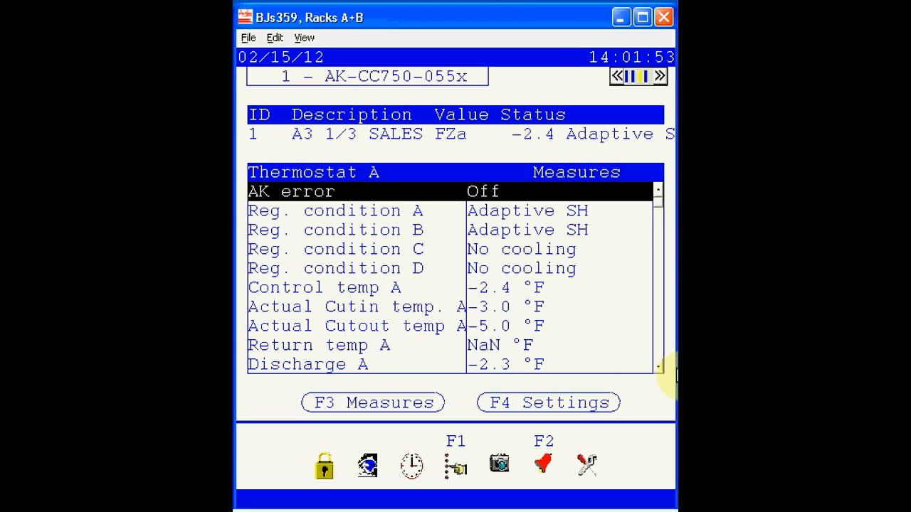
left_click(658, 368)
left_click(658, 368)
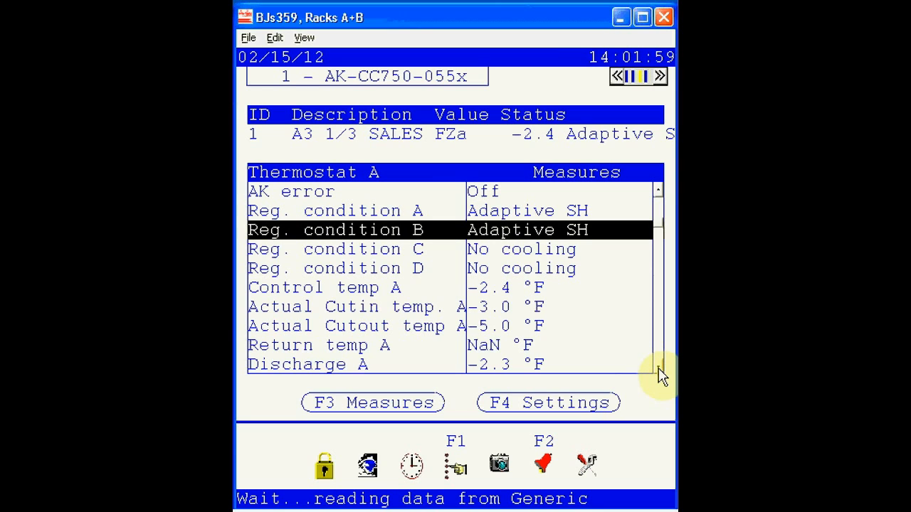
left_click(658, 368)
left_click(658, 368)
left_click(658, 368)
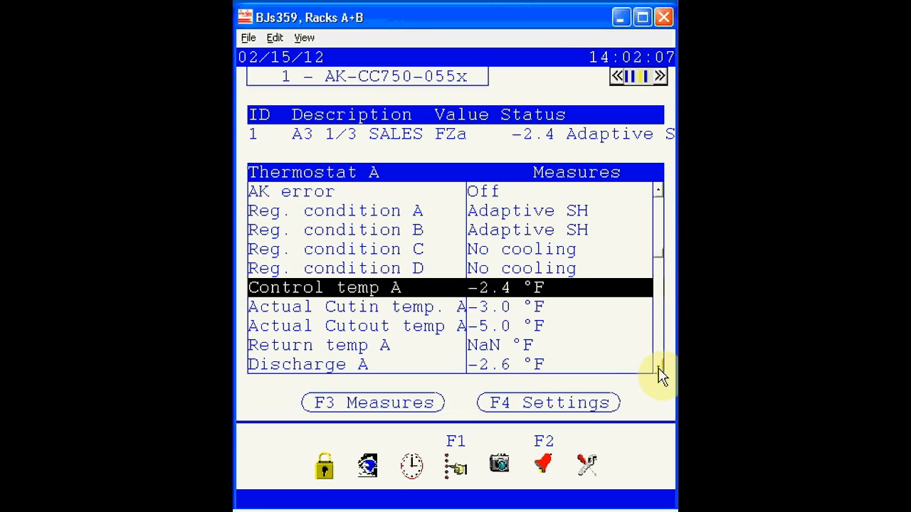
left_click(658, 368)
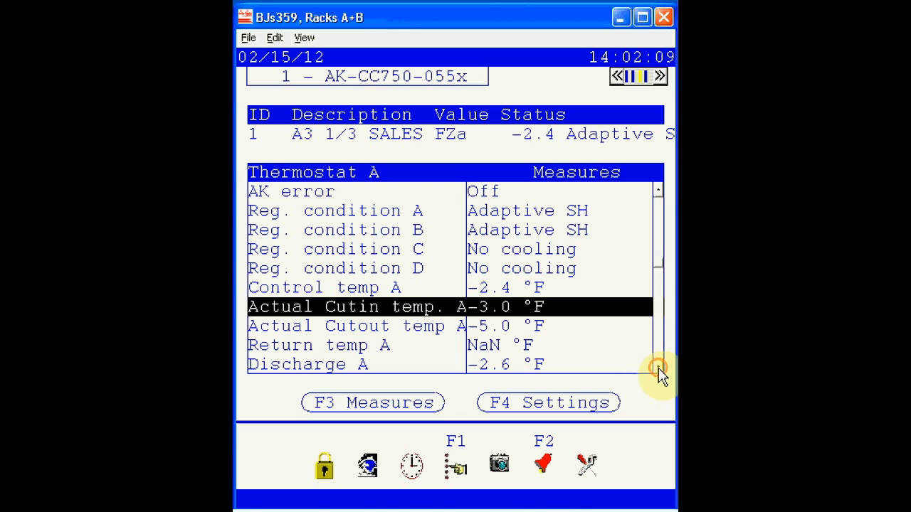
left_click(658, 369)
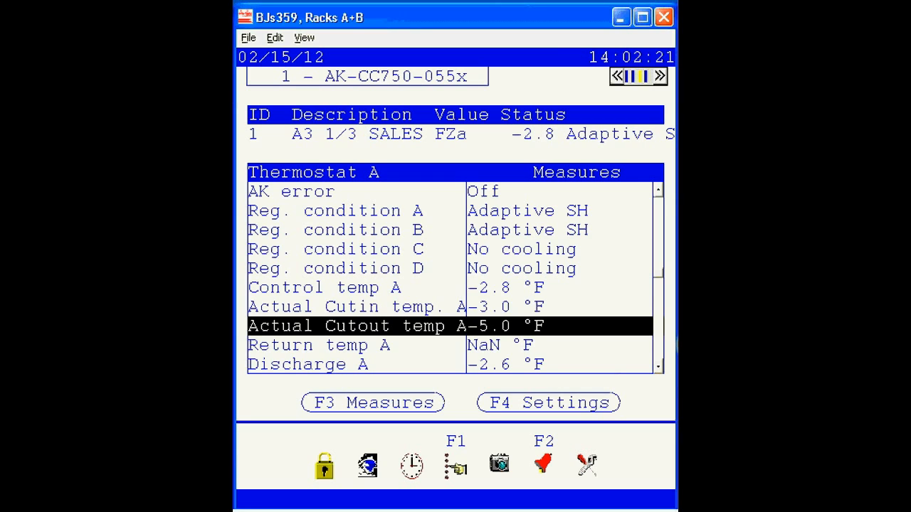
left_click(658, 366)
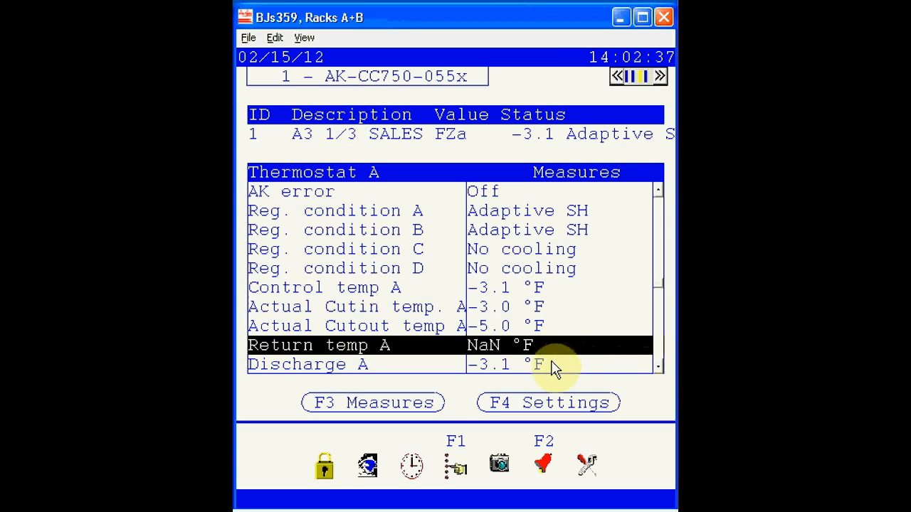
Examine the remaining Thermostat A measures, including refrigeration on time, duty cycle, alarm temperature and product air values
left_click(659, 367)
left_click(659, 367)
left_click(659, 367)
left_click(659, 367)
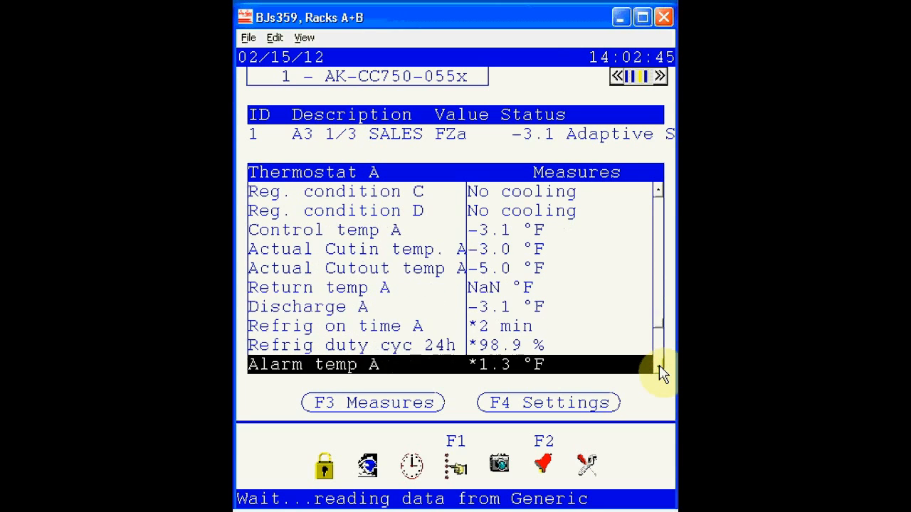
left_click(659, 367)
left_click(659, 367)
left_click(658, 367)
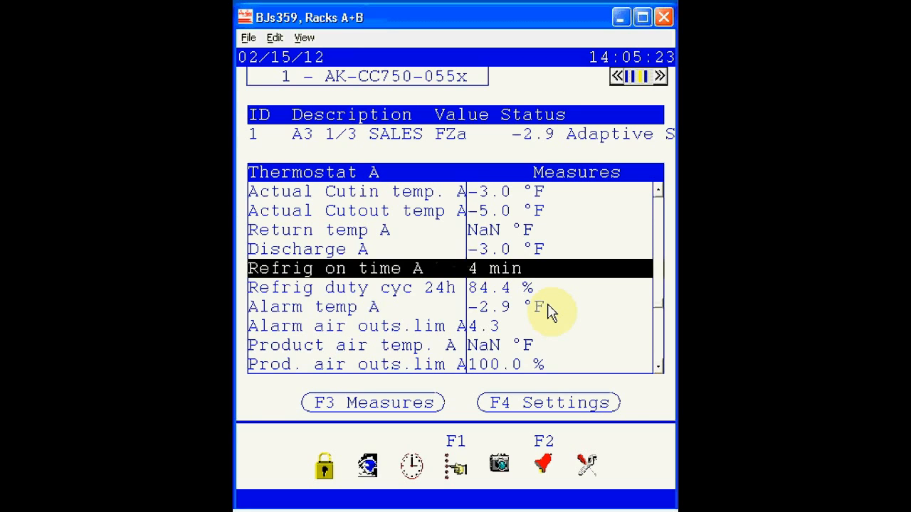
Bring up the Injection A measures and examine the regulation conditions, LLSV status and AKV opening values
left_click(660, 77)
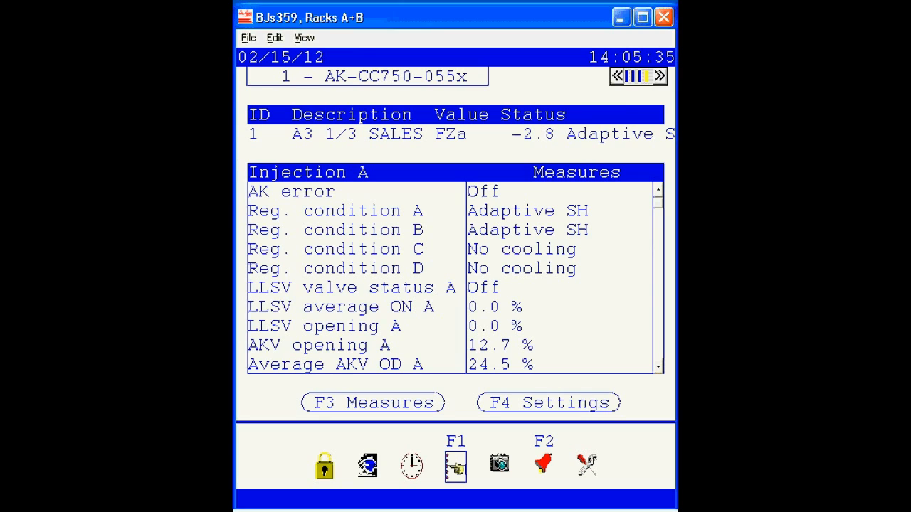
left_click(604, 246)
left_click(656, 368)
left_click(657, 369)
left_click(656, 368)
left_click(657, 369)
left_click(657, 369)
left_click(657, 368)
left_click(657, 369)
left_click(657, 368)
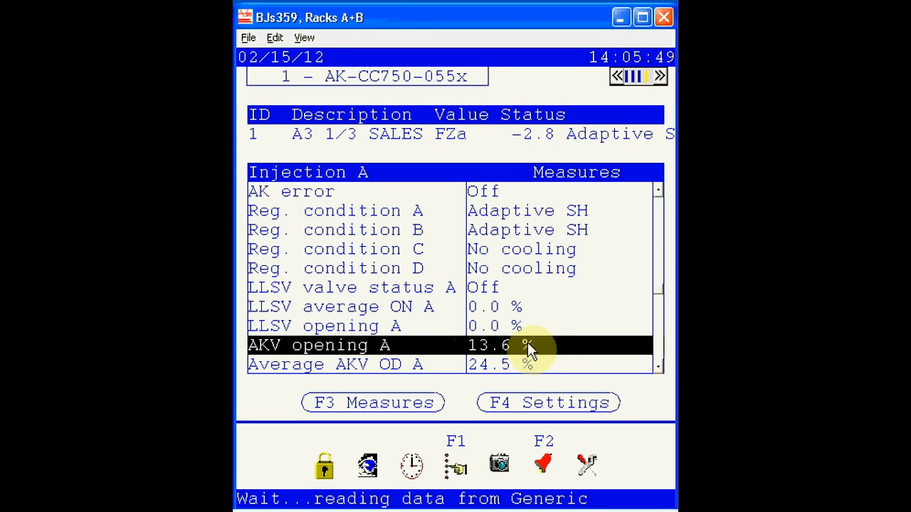
left_click(526, 363)
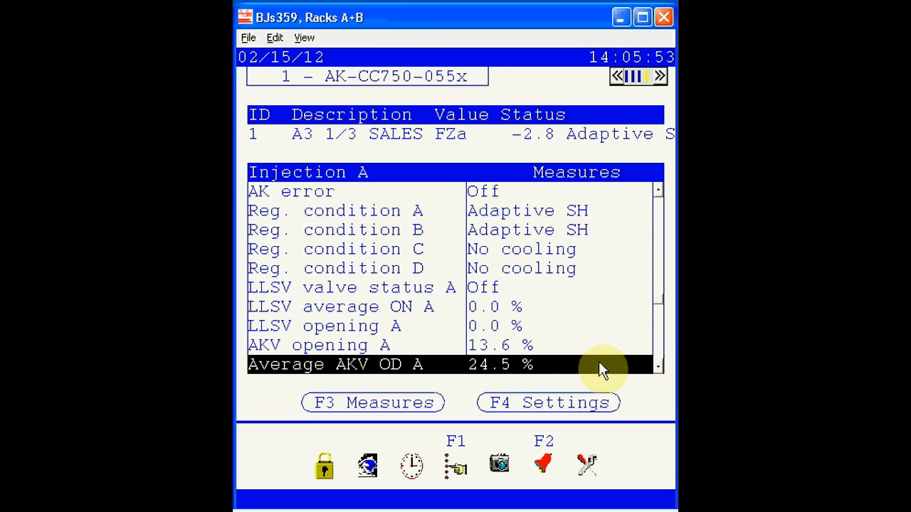
Examine the Injection A saturated suction, evaporator outlet, superheat, adapted superheat and saturated condensing readings
left_click(658, 367)
left_click(659, 367)
left_click(658, 367)
left_click(658, 367)
left_click(658, 367)
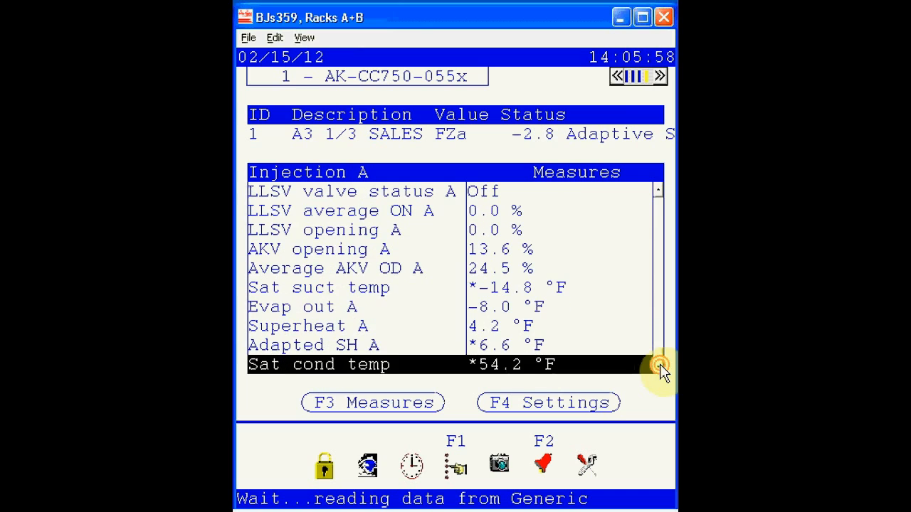
left_click(328, 291)
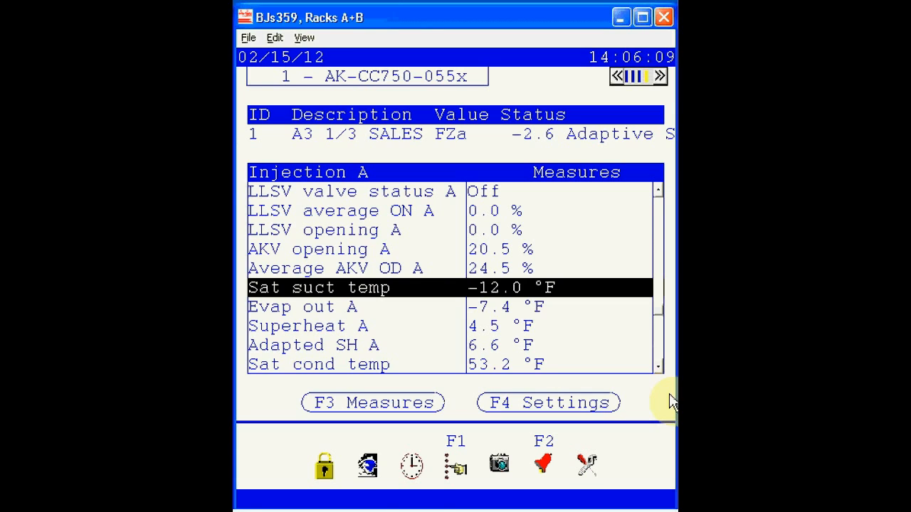
key("Down")
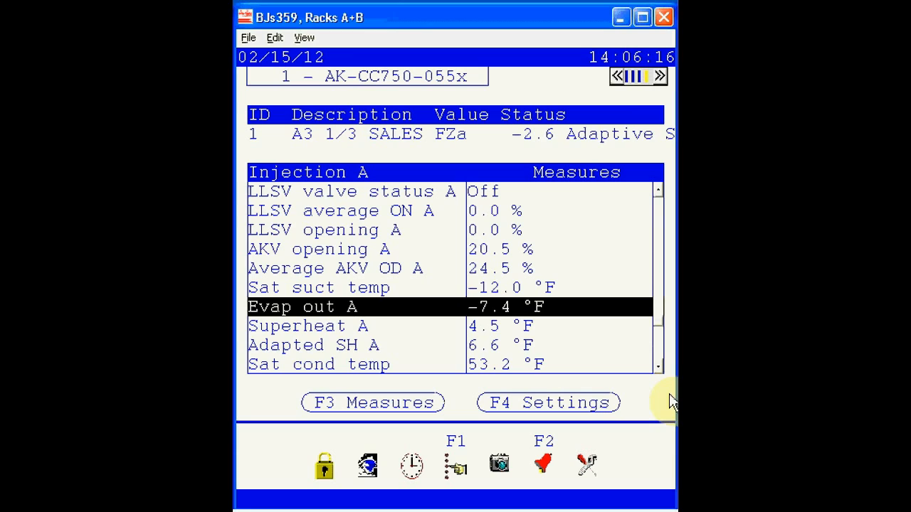
key("Down")
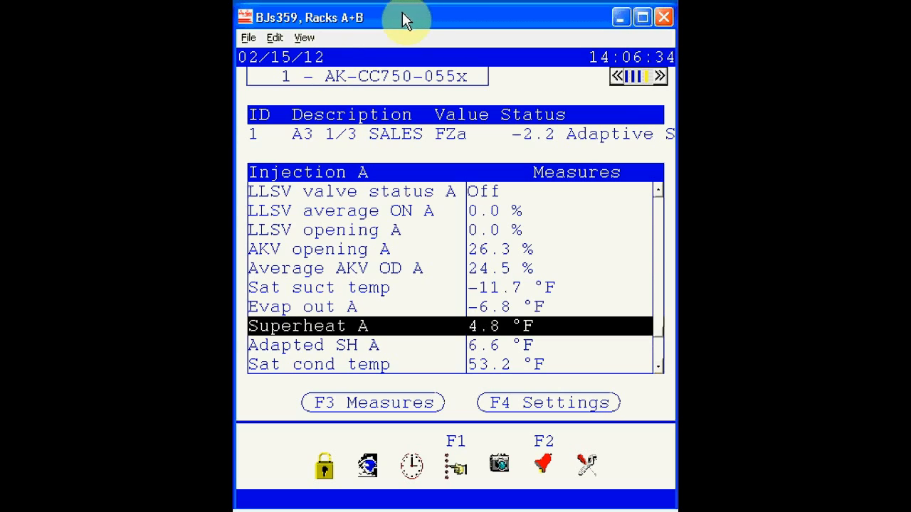
key("Down")
key("Down")
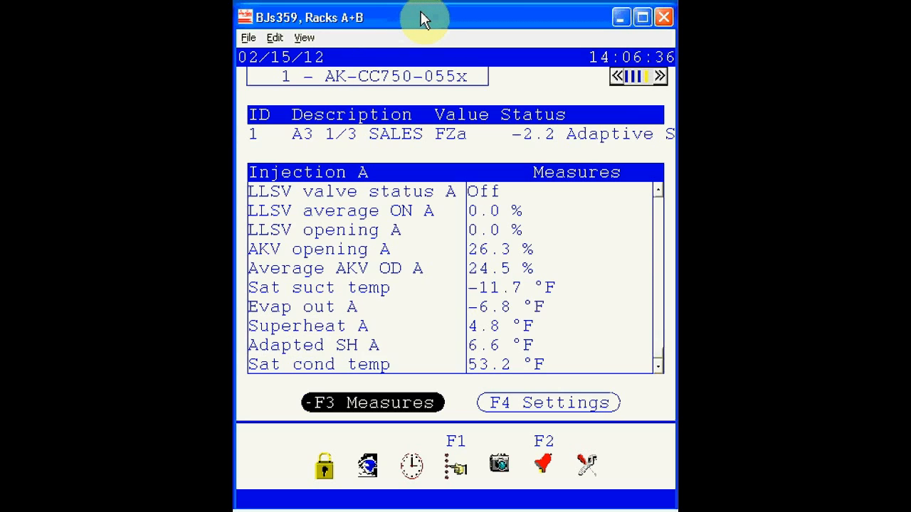
Show the Injection A settings, and move on to the Evap Summary settings of A3 1/3 SALES FZa
key("F4")
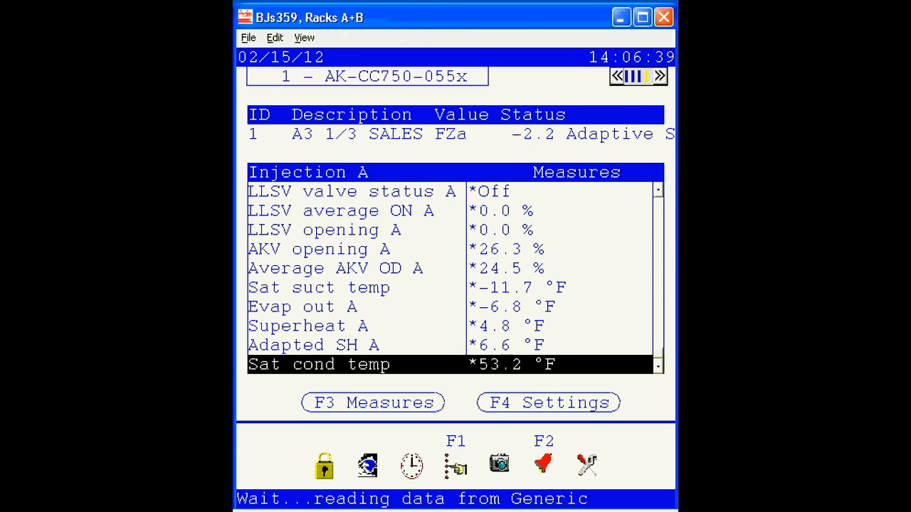
left_click(578, 400)
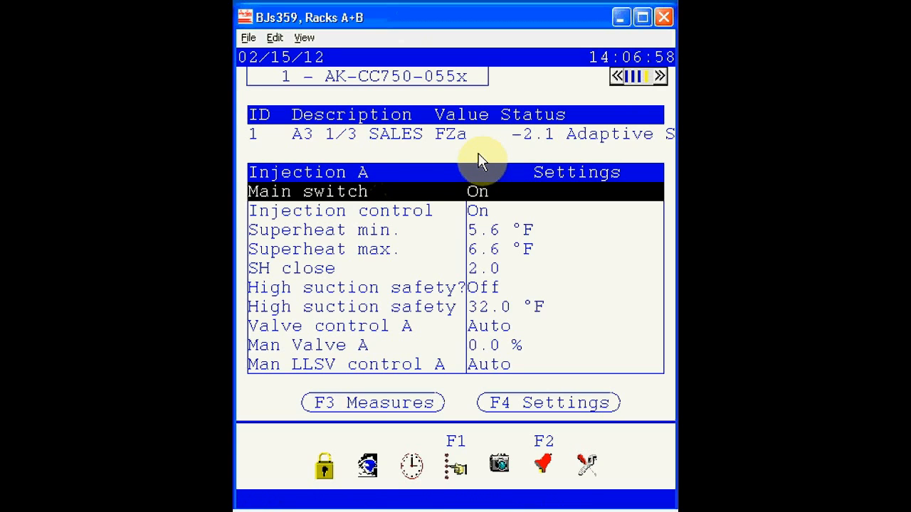
left_click(618, 77)
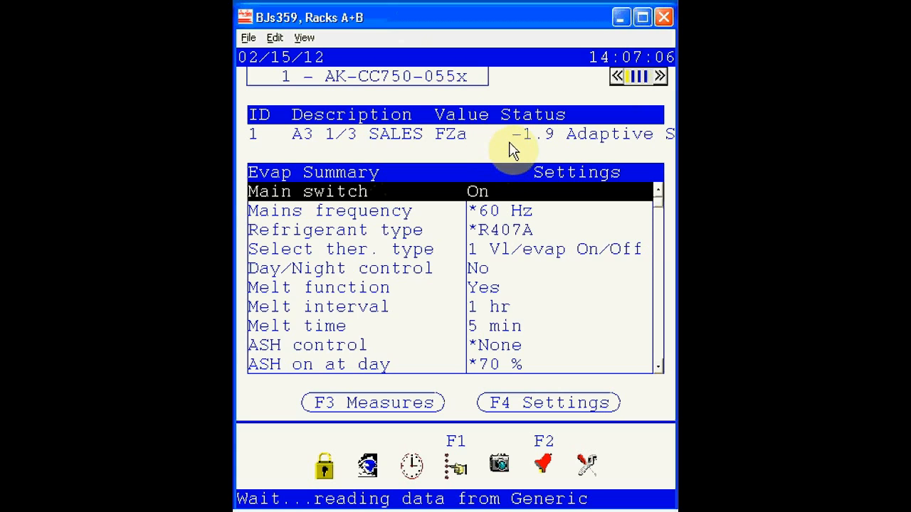
Examine the Evap Summary settings for mains frequency, refrigerant type, thermostat type, day/night control and melt function, interval and time
key("Down")
key("Down")
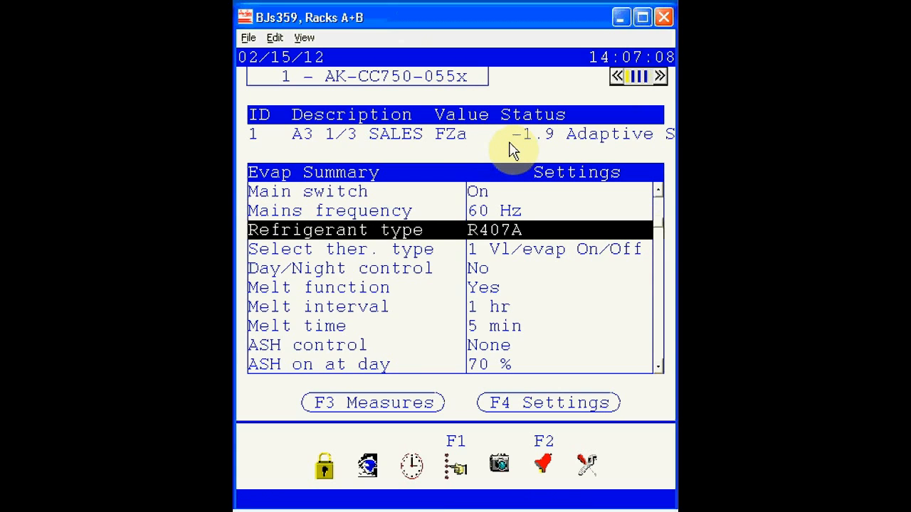
key("Down")
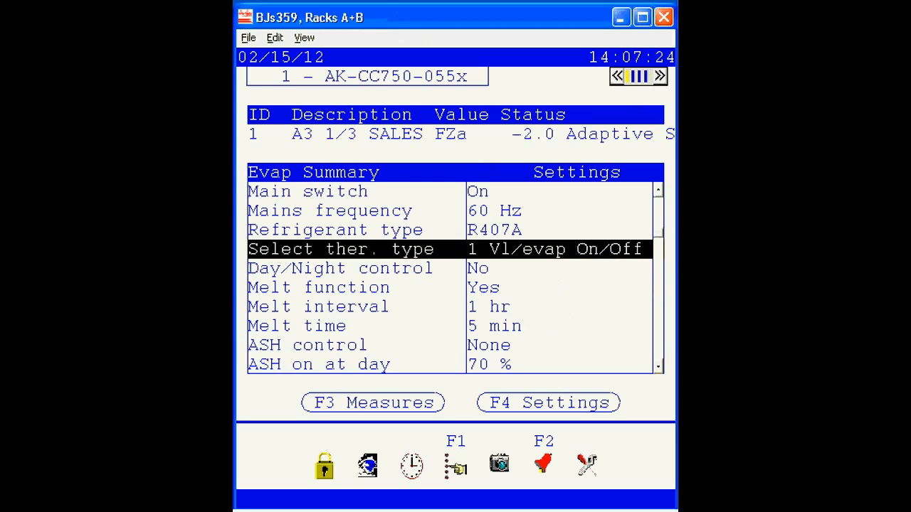
left_click(415, 24)
left_click(531, 294)
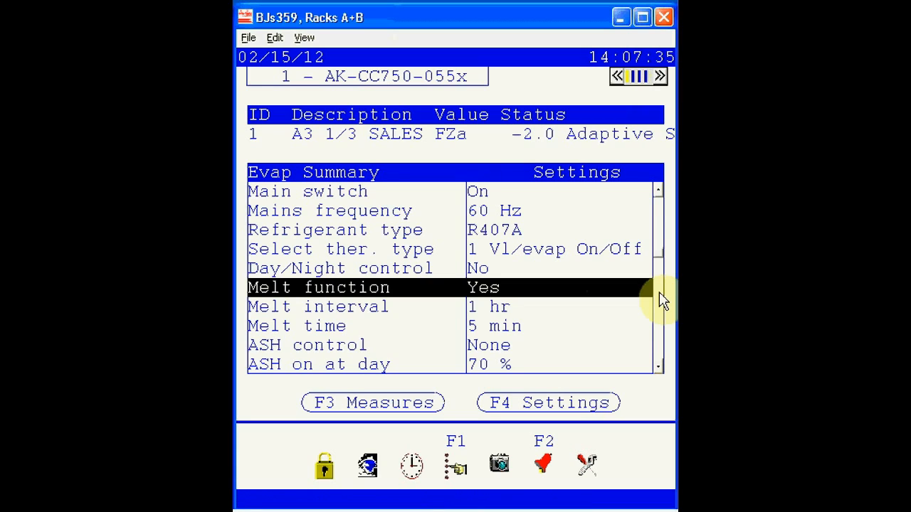
key("Down")
key("Down")
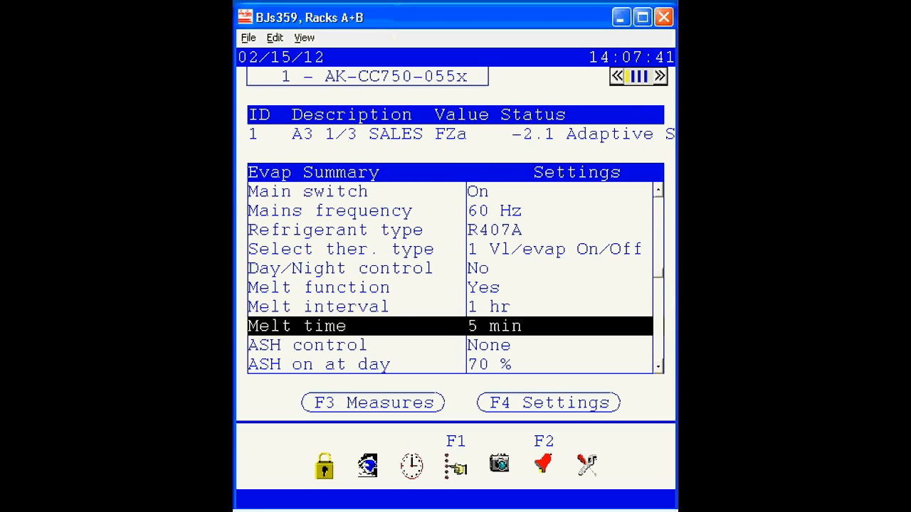
Examine the remaining Evap Summary settings, covering ASH control, day and night percentages, cycle time, temperature limits and light control
key("Down")
key("Down")
key("Down")
key("Down")
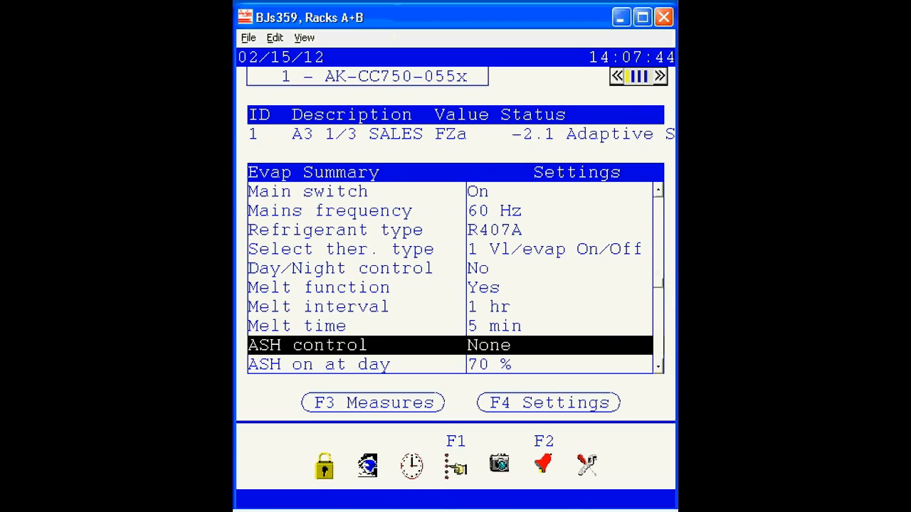
key("Up")
key("Up")
key("Up")
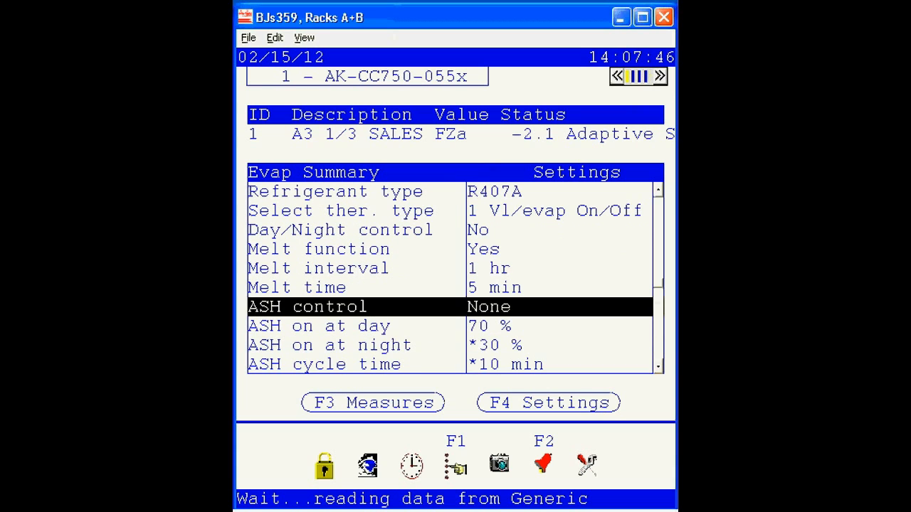
key("Down")
key("Down")
key("Down")
key("Down")
key("Down")
key("Down")
key("Down")
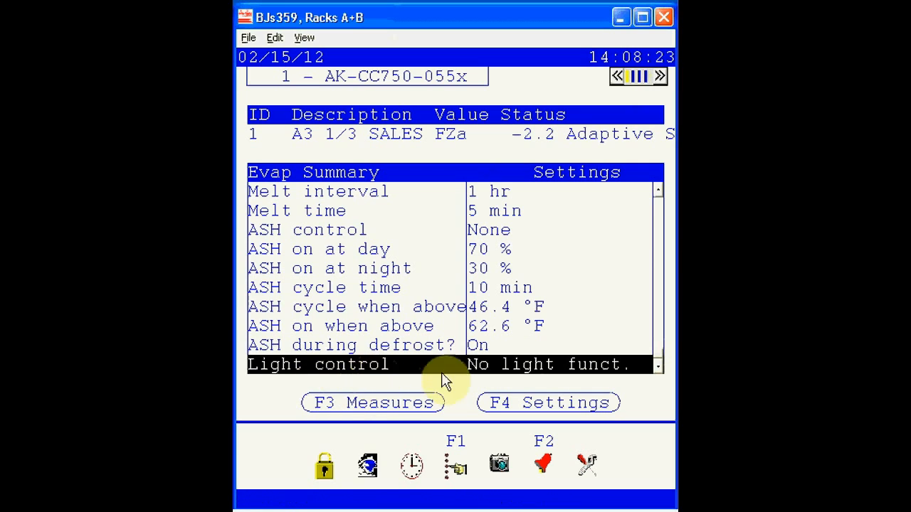
Show the Common thermostat settings, and move on to the Thermostat A control sensor, control temperature and differential settings
left_click(660, 77)
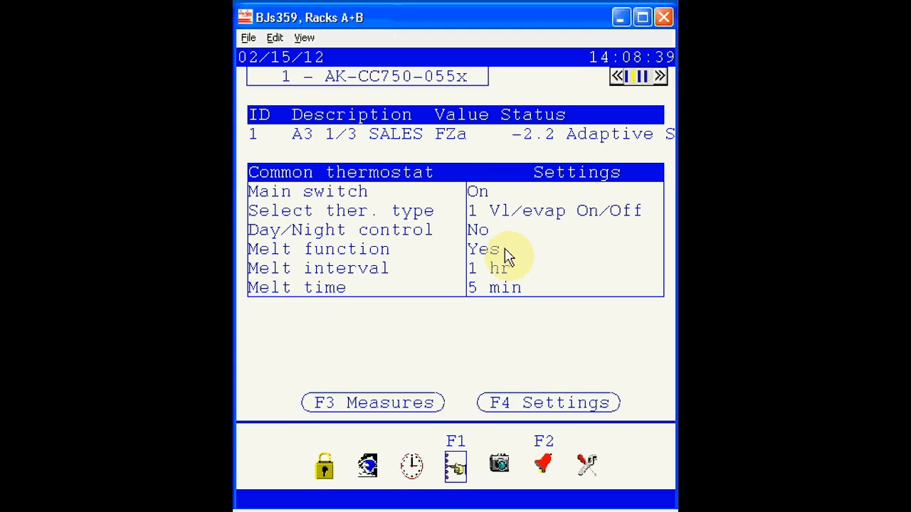
left_click(659, 77)
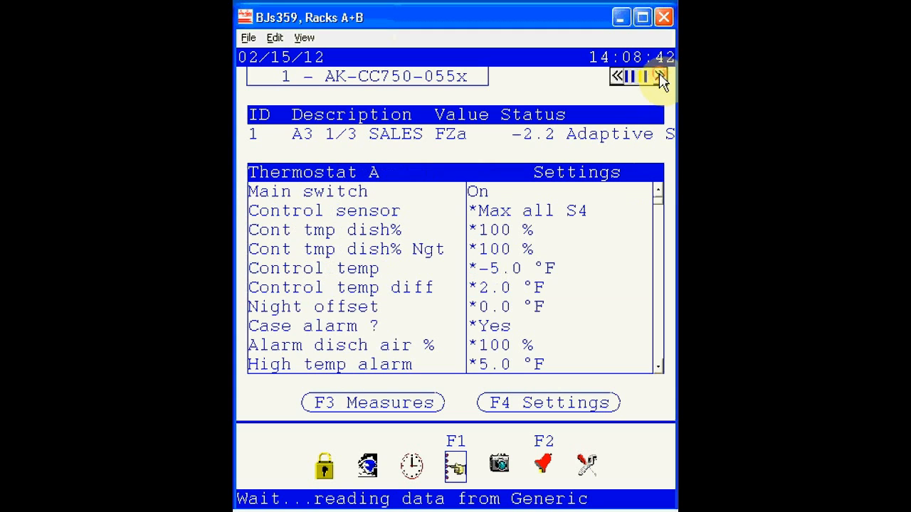
left_click(658, 366)
left_click(658, 366)
left_click(658, 366)
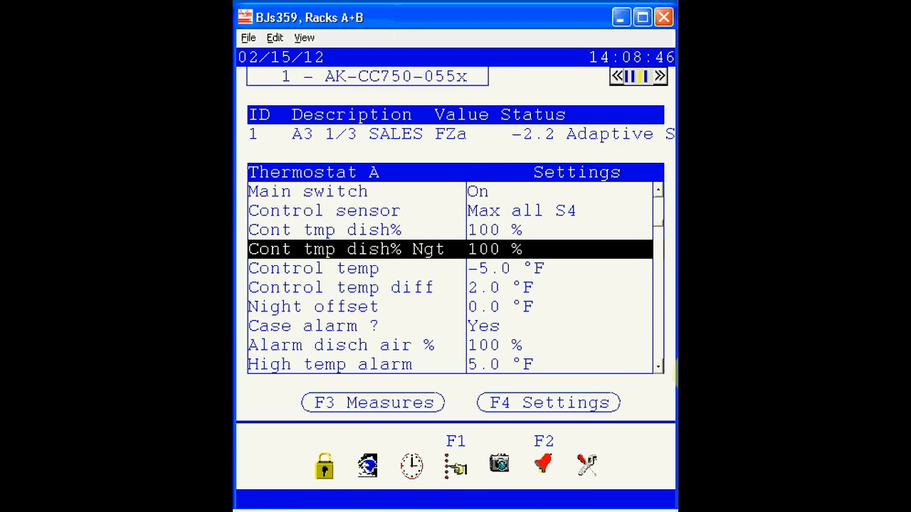
left_click(659, 370)
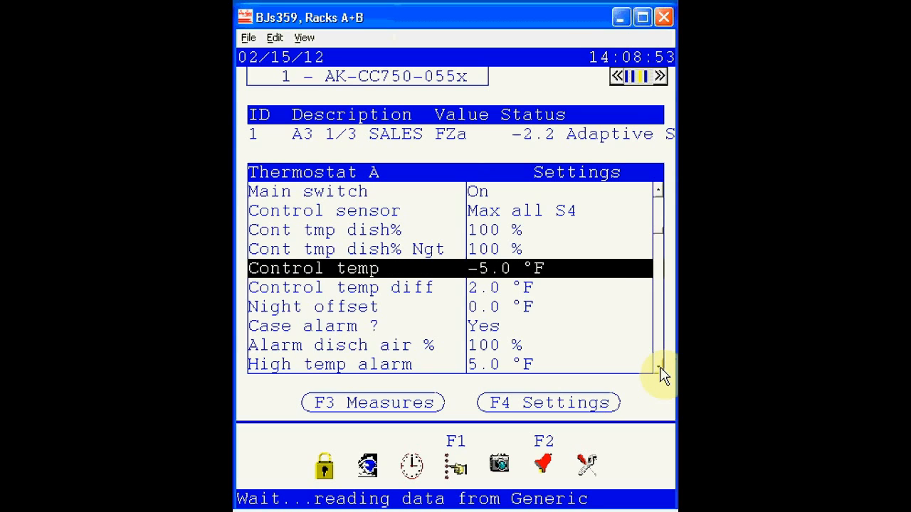
left_click(659, 369)
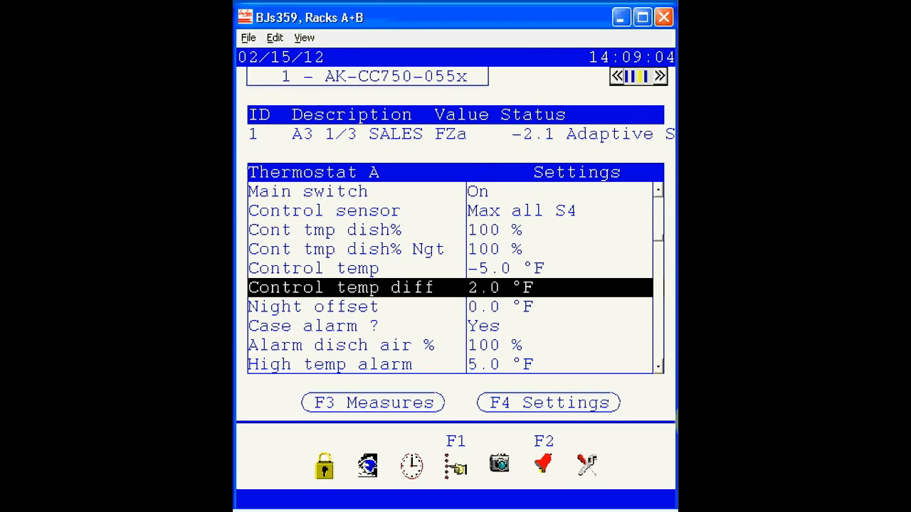
Examine the Thermostat A night offset, case alarm, and high and low temperature alarm limits with their delays
left_click(658, 367)
left_click(658, 367)
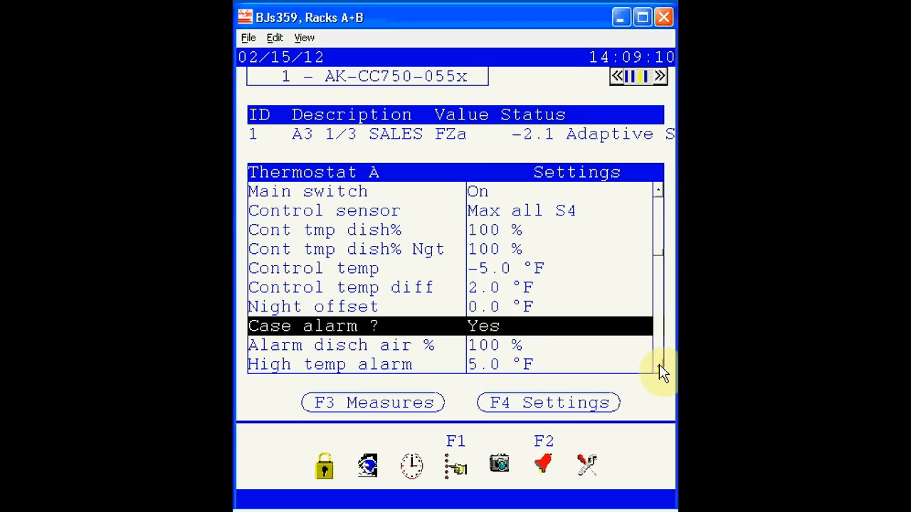
left_click(659, 367)
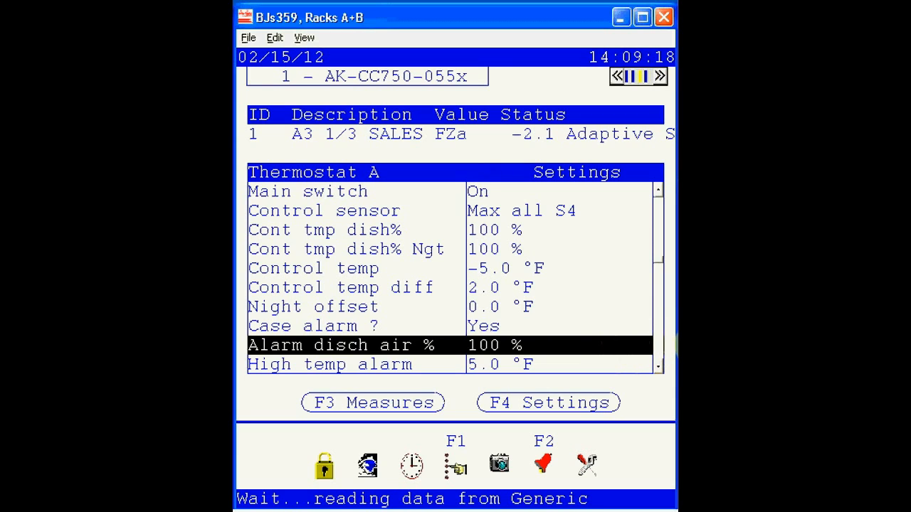
left_click(659, 368)
left_click(658, 367)
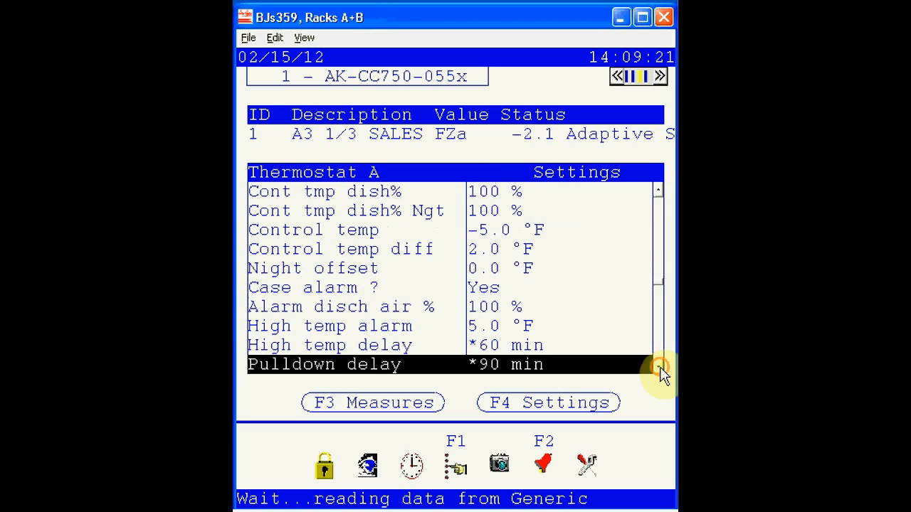
left_click(659, 367)
left_click(659, 367)
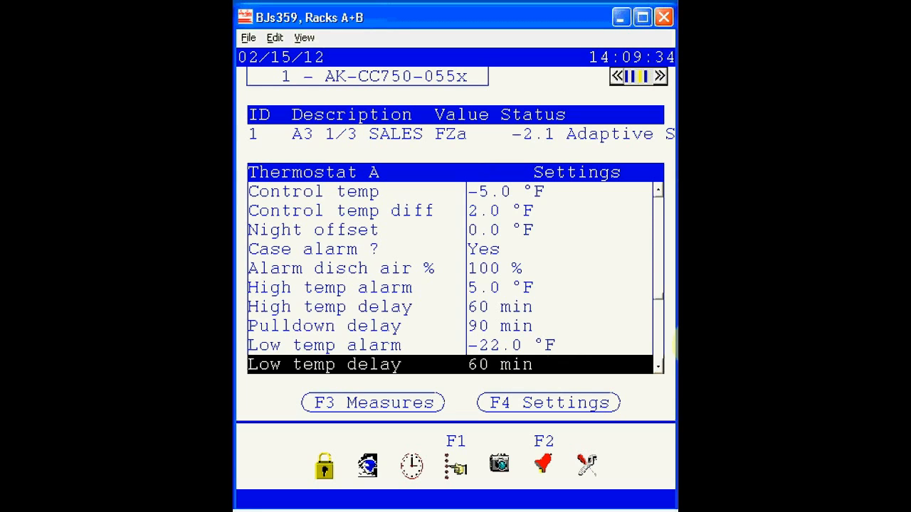
left_click(658, 367)
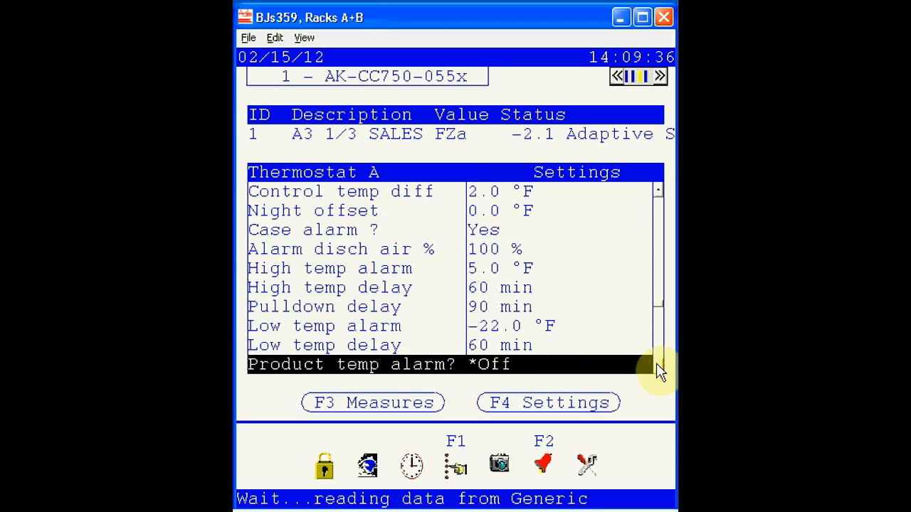
Examine the Thermostat A product temperature alarm limits and delays, and the display units and discharge air settings
left_click(658, 367)
left_click(658, 367)
left_click(658, 367)
left_click(658, 367)
left_click(658, 367)
left_click(658, 367)
left_click(659, 367)
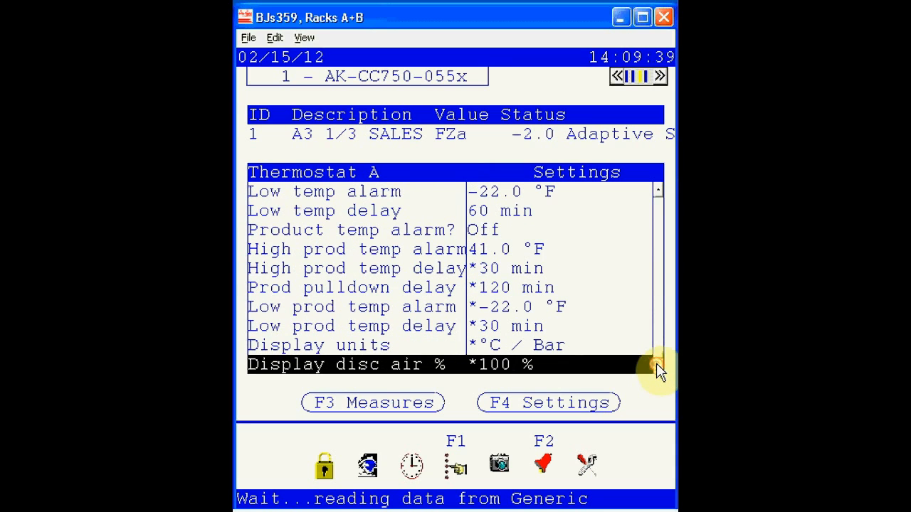
Bring up the Injection A settings and examine injection control, minimum and maximum superheat and SH close
key("F1")
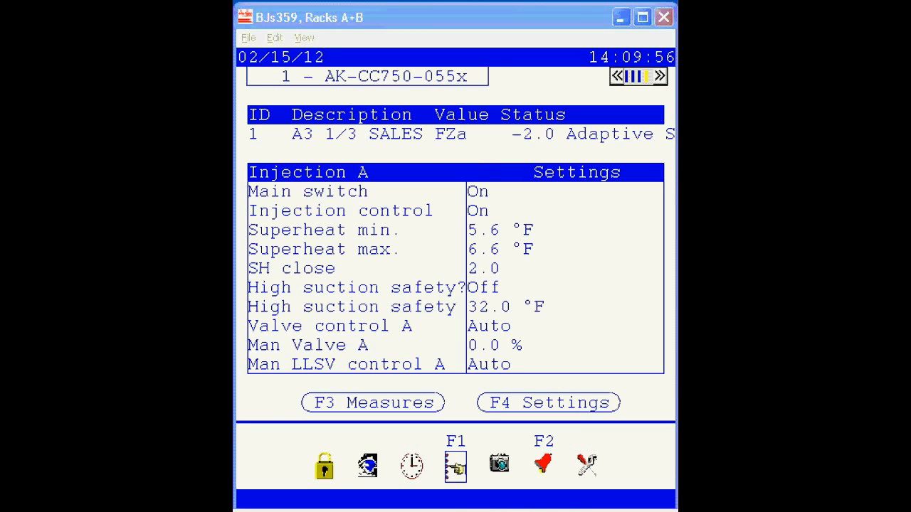
left_click(495, 211)
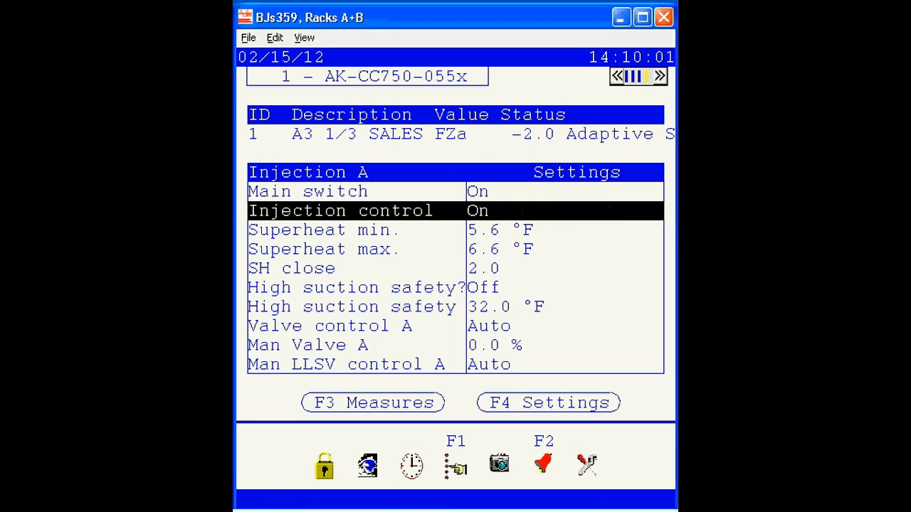
key("Down")
key("Down")
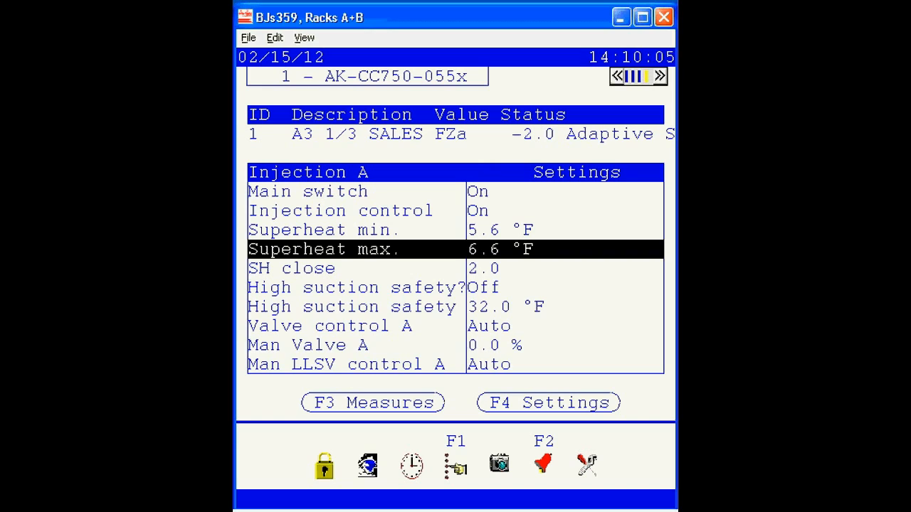
key("Up")
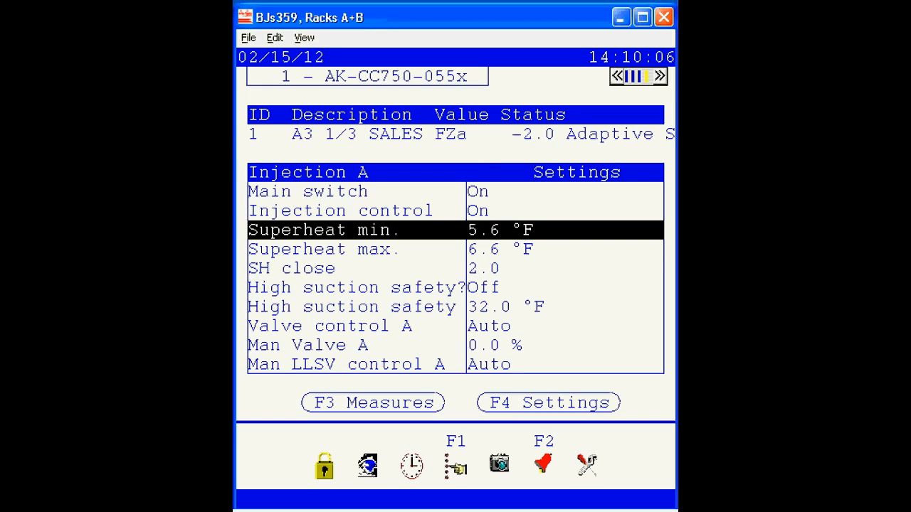
key("Down")
key("Up")
key("Down")
key("Down")
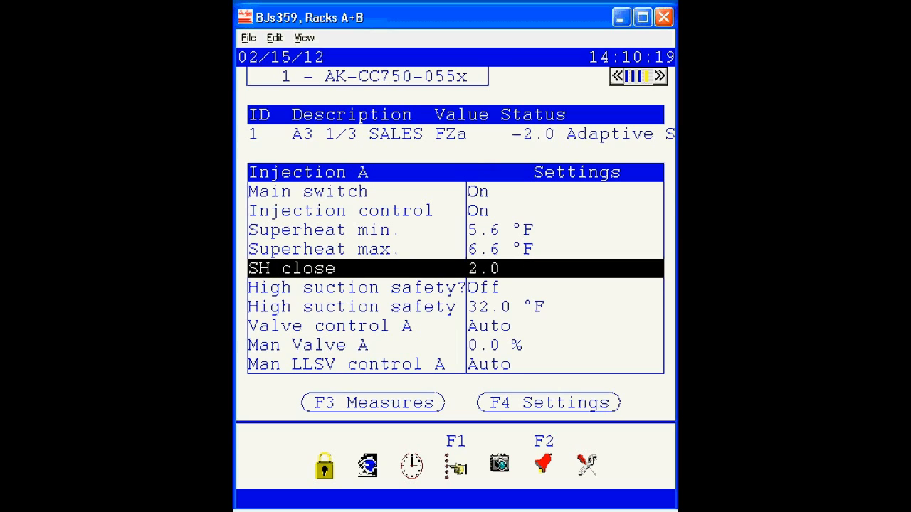
Examine the Injection A high suction safety, valve control, manual valve and manual LLSV control settings
key("Down")
key("Down")
key("Down")
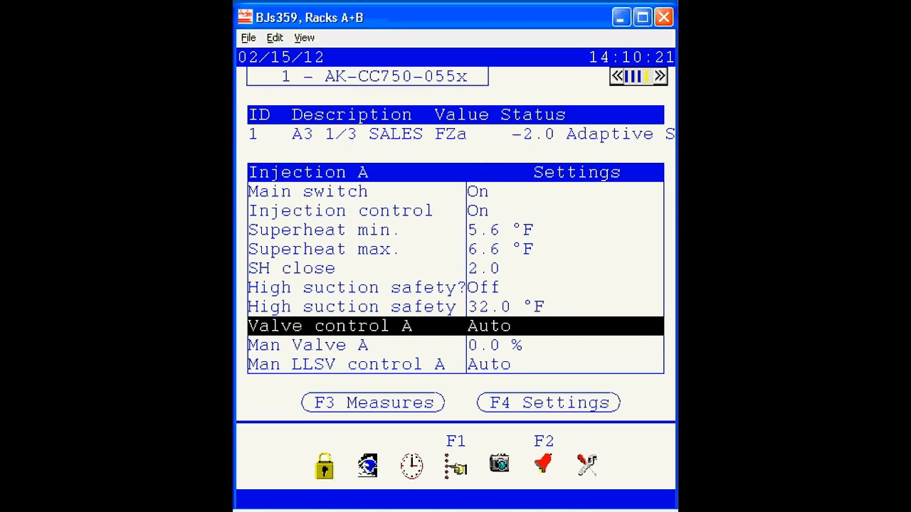
key("Down")
key("Down")
key("Up")
key("Up")
key("Down")
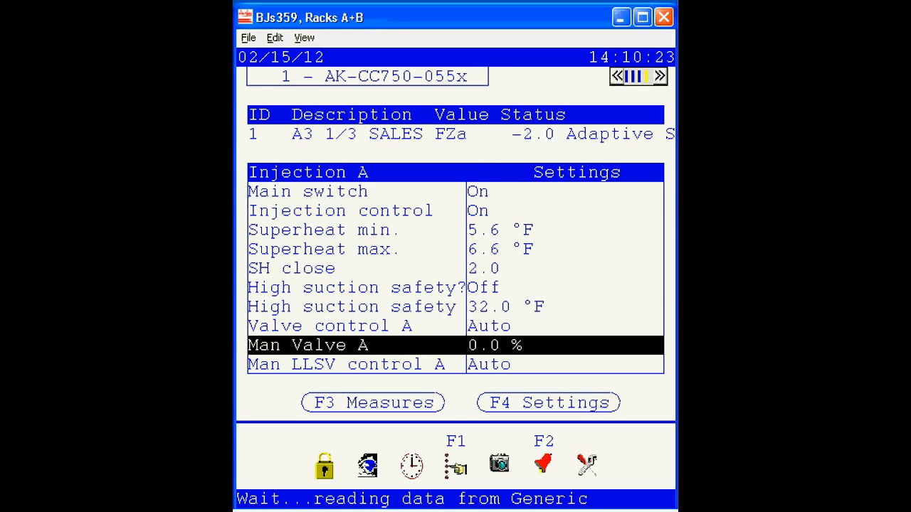
key("Down")
key("Up")
key("Up")
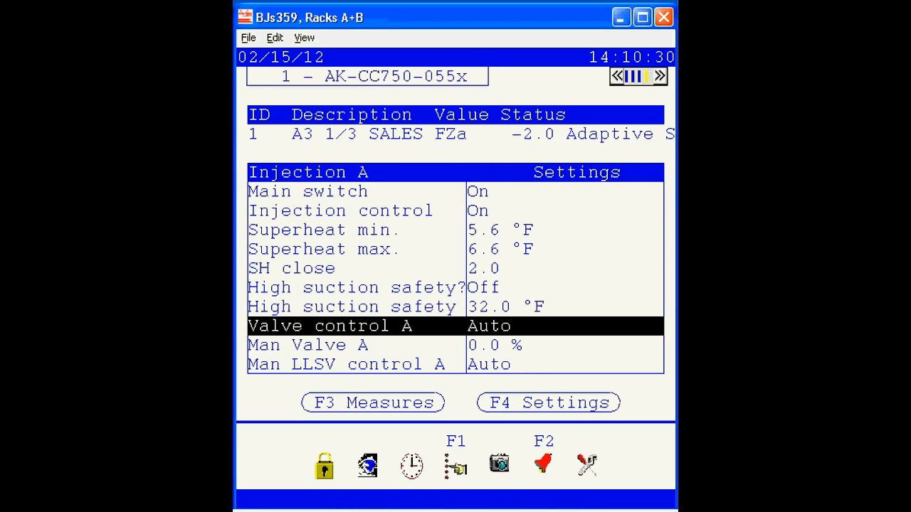
Return to the evaporator section selector and open section B, A3 1/3 SALES FZb, to show its Injection B settings
left_click(371, 151)
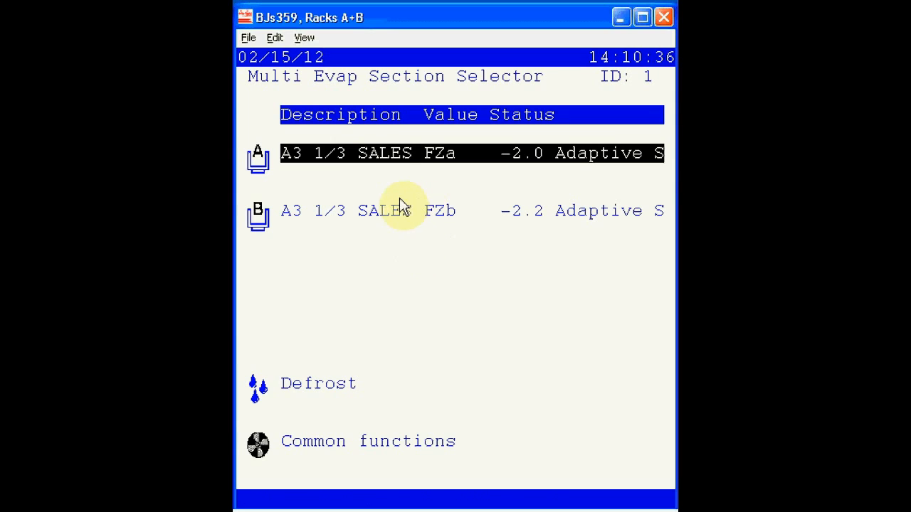
left_click(313, 212)
left_click(313, 212)
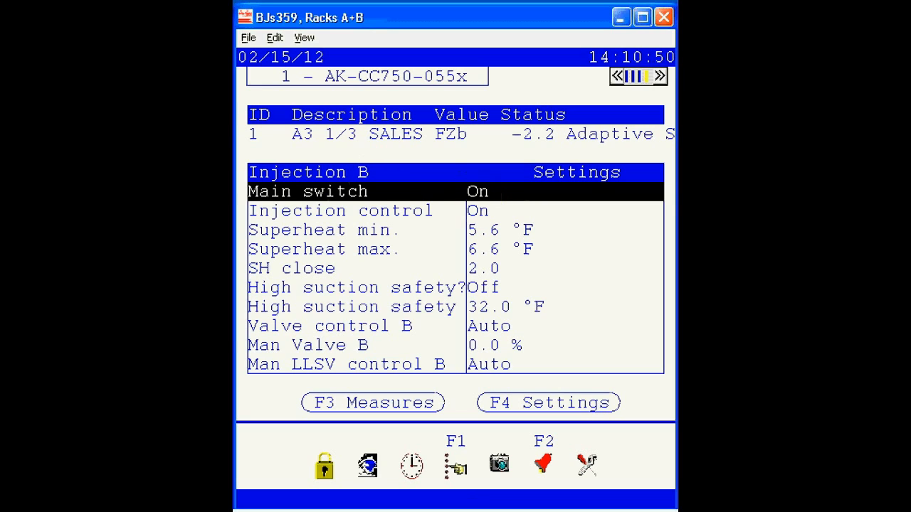
left_click(476, 199)
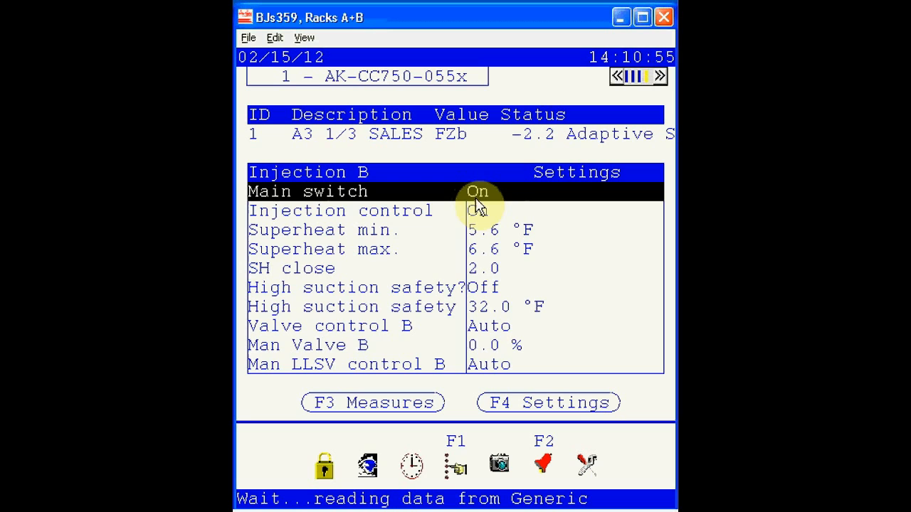
Show the Injection B measures and examine the LLSV values, current AKV opening and 24-hour average AKV opening
left_click(390, 401)
left_click(392, 402)
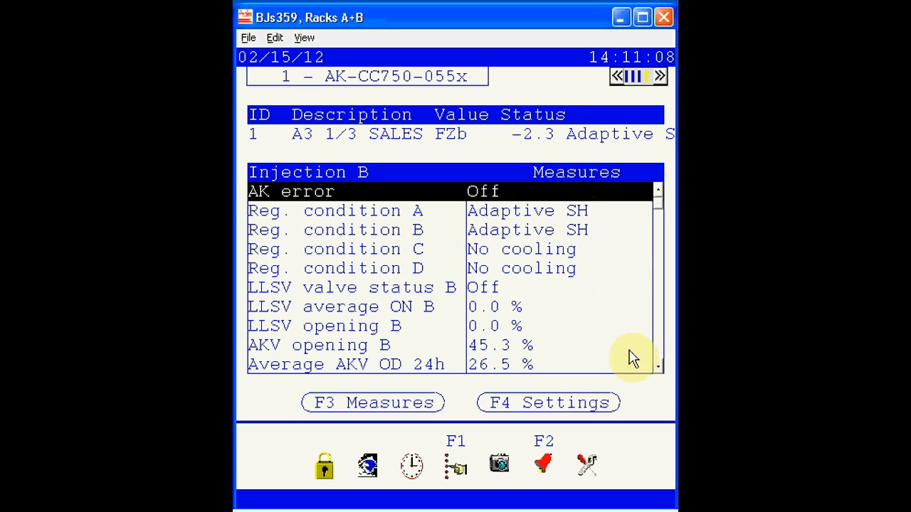
left_click(658, 368)
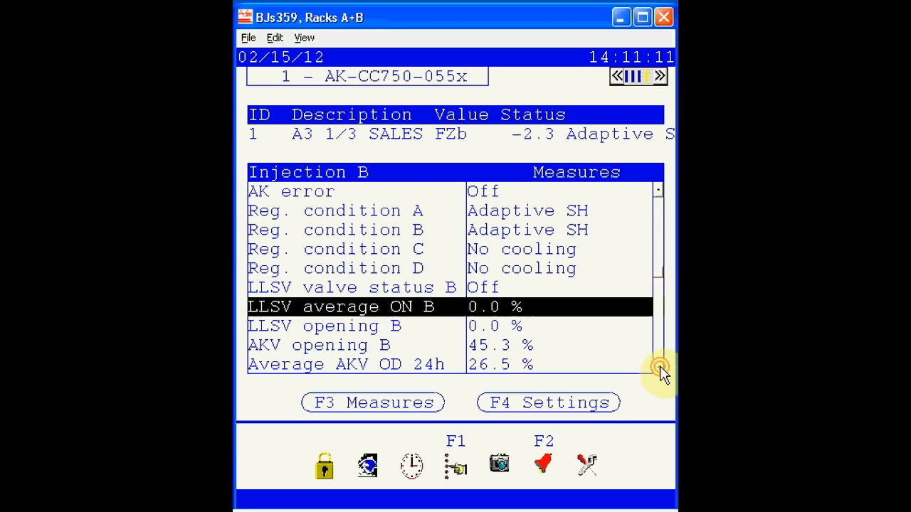
left_click(659, 368)
left_click(659, 368)
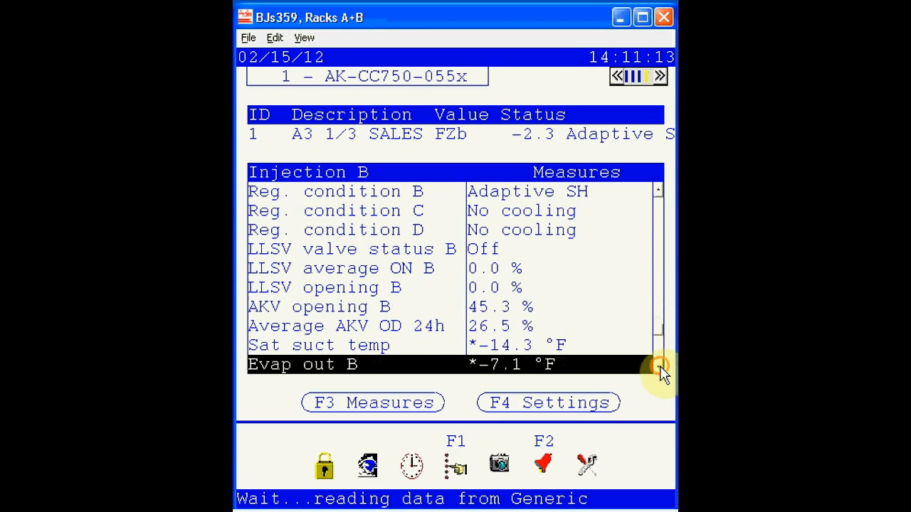
left_click(498, 306)
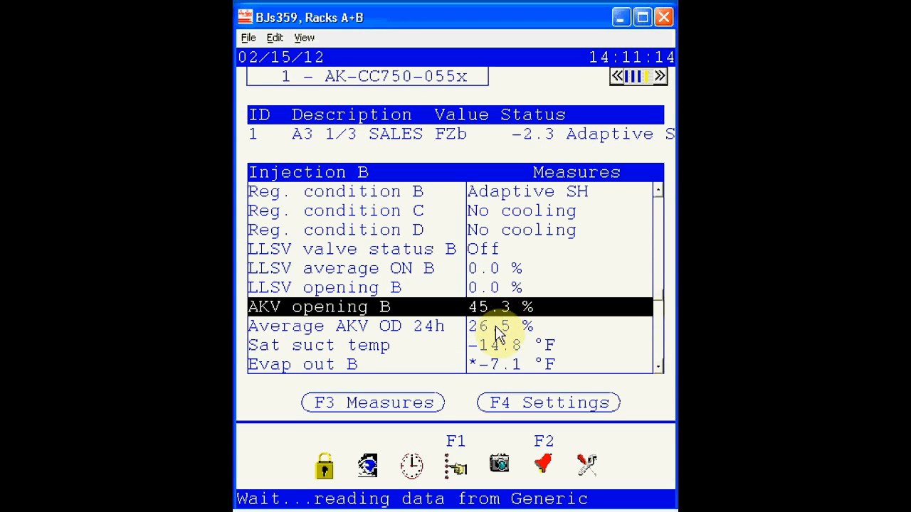
left_click(497, 327)
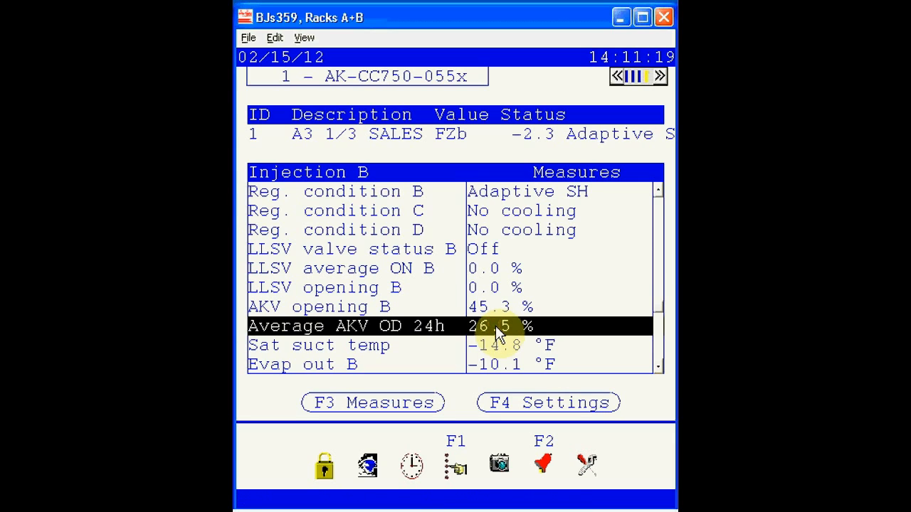
Go back to the Evap Summary measures of A3 1/3 SALES FZb
left_click(618, 78)
left_click(617, 79)
left_click(617, 78)
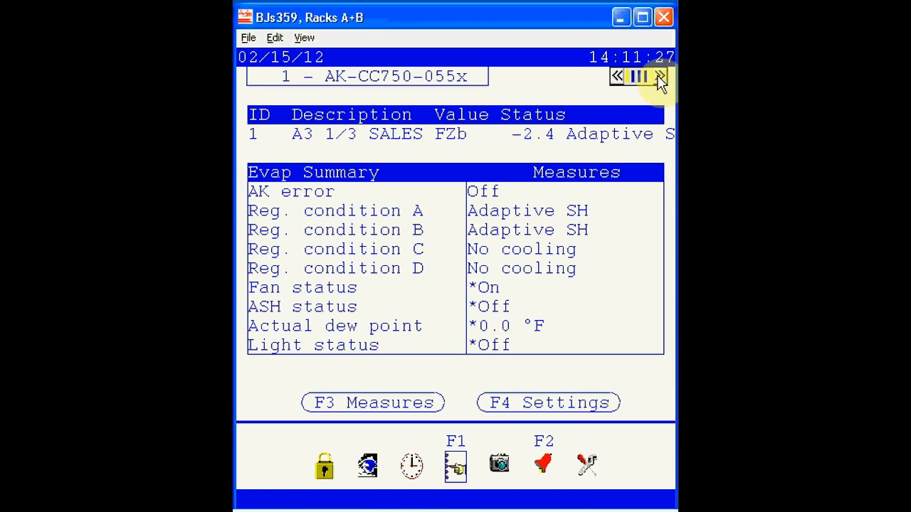
Page past the Evap Summary to the Thermostat B measures of A3 1/3 SALES FZb
left_click(661, 78)
left_click(660, 77)
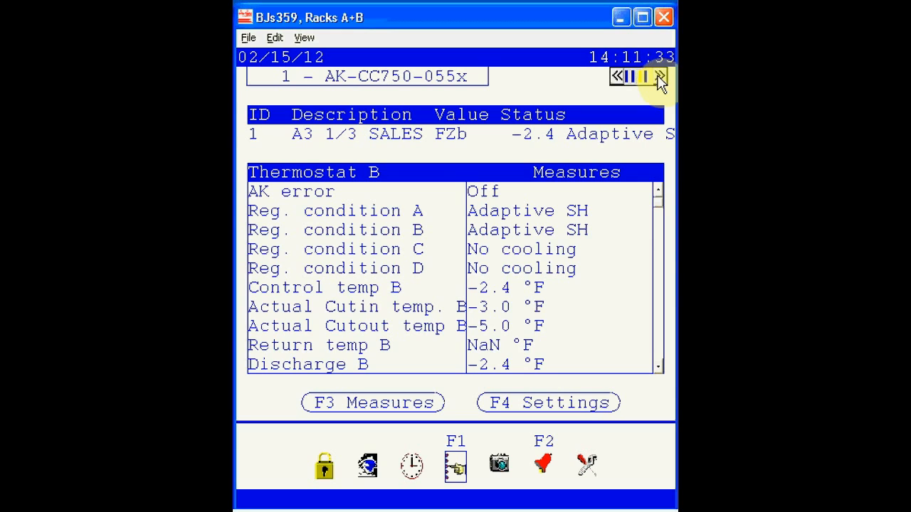
left_click(365, 404)
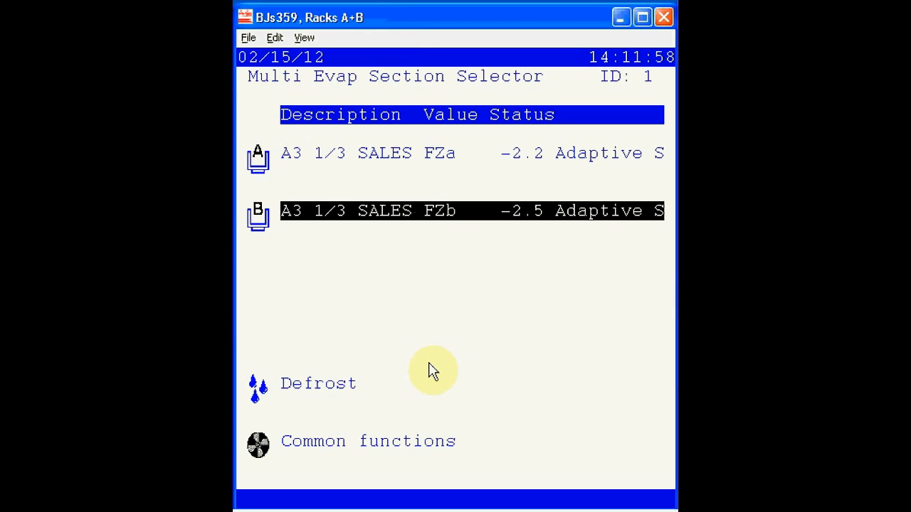
Open Defrost from the evaporator section selector, show its measures and examine the defrost termination sensors A to D
left_click(311, 381)
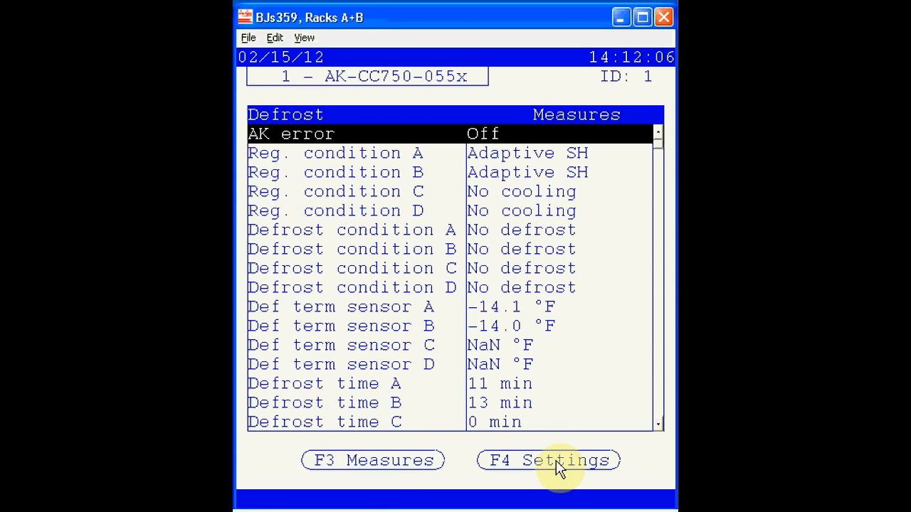
left_click(366, 468)
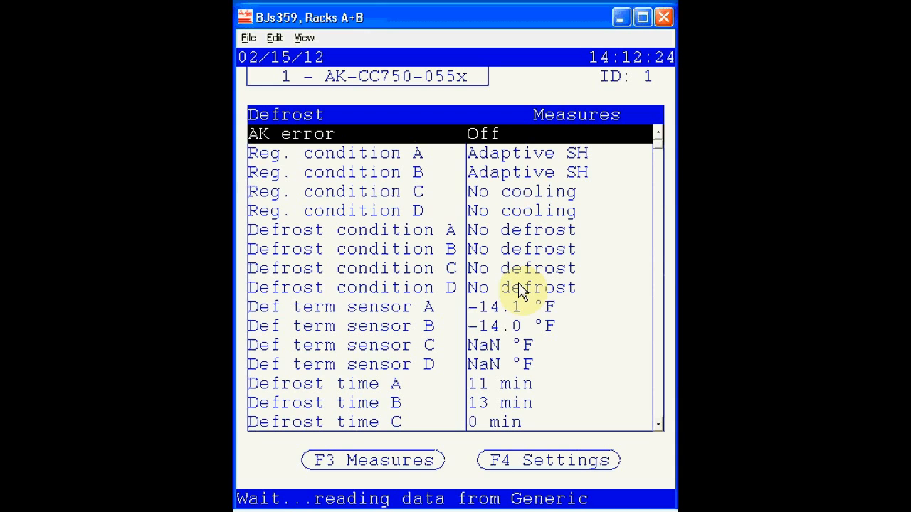
left_click(518, 313)
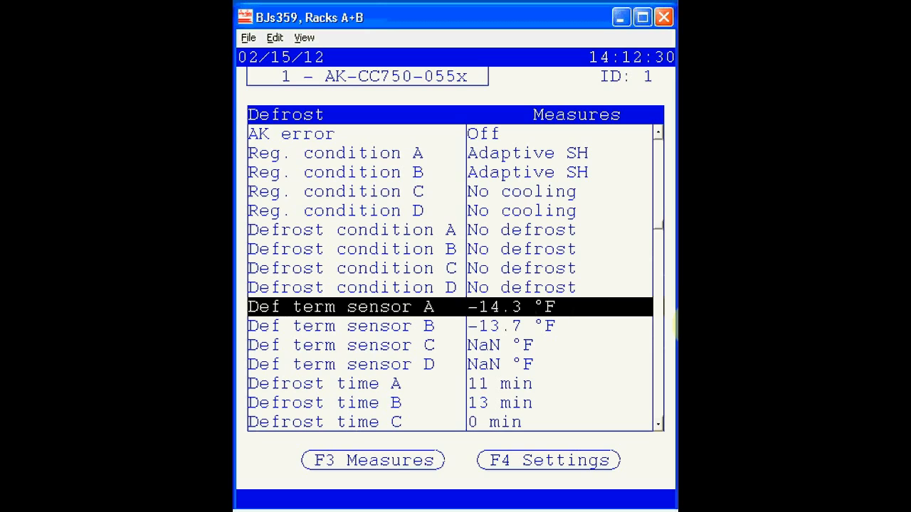
key("Down")
key("Up")
key("Down")
key("Down")
key("Down")
key("Down")
key("Down")
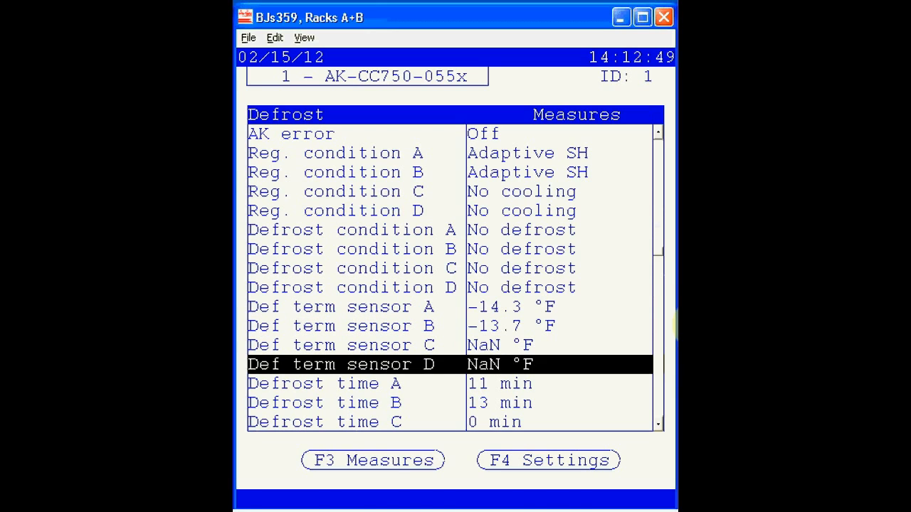
Look through the rest of the Defrost measures, from the defrost times to the pulldown times
key("Up")
key("Down")
key("Down")
key("Down")
key("Down")
key("Down")
key("Down")
key("Down")
key("Down")
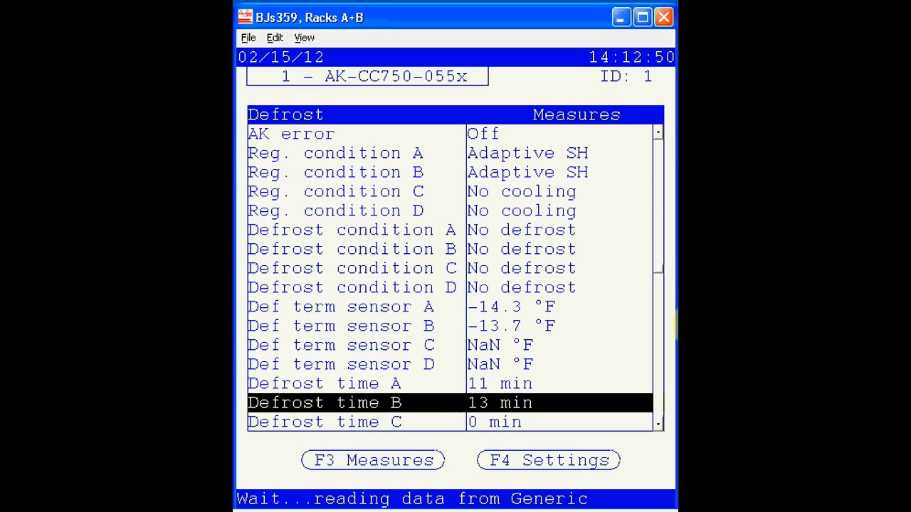
key("Down")
key("Down")
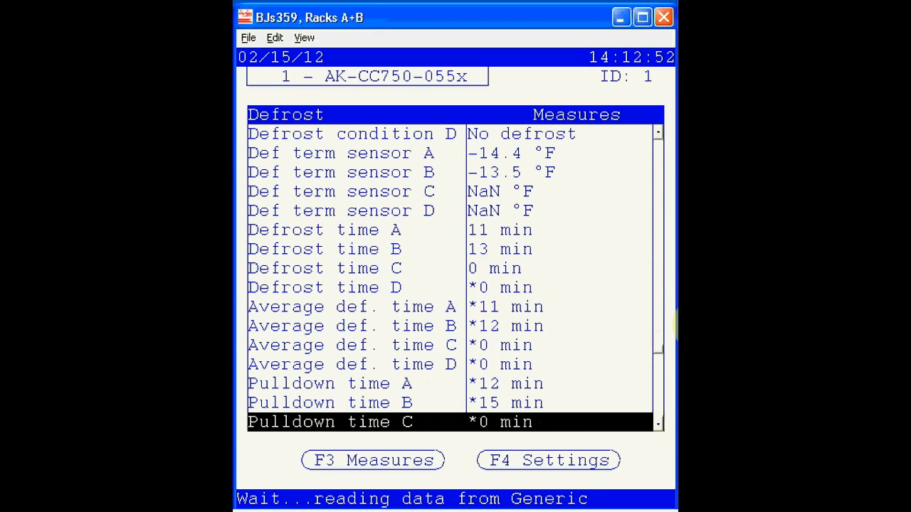
Return to the defrost time measures and examine Defrost time A and Defrost time B
key("Up")
key("Up")
key("Up")
key("Up")
key("Up")
key("Up")
key("Up")
key("Up")
key("Up")
key("Up")
key("Up")
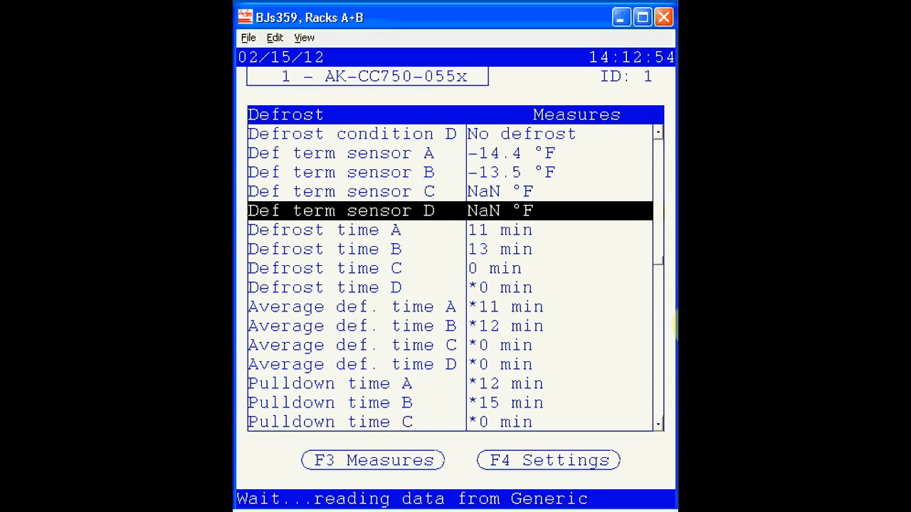
key("Down")
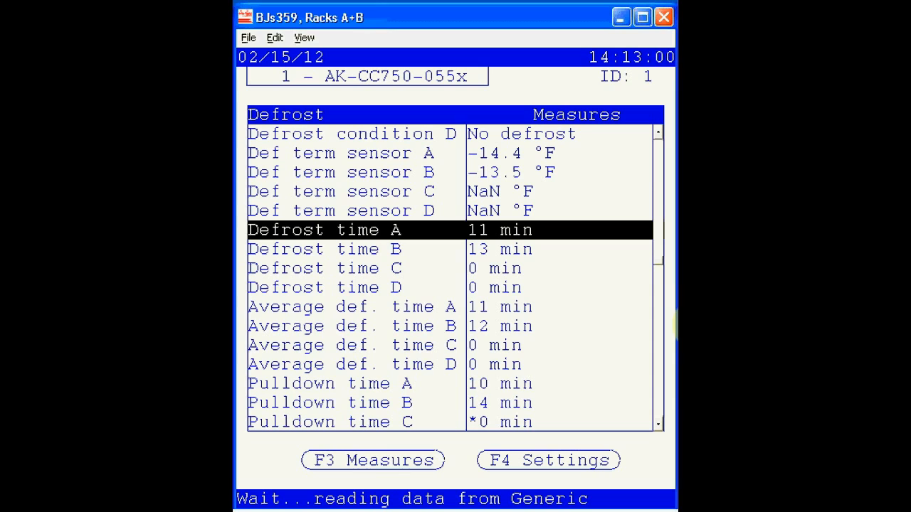
key("Down")
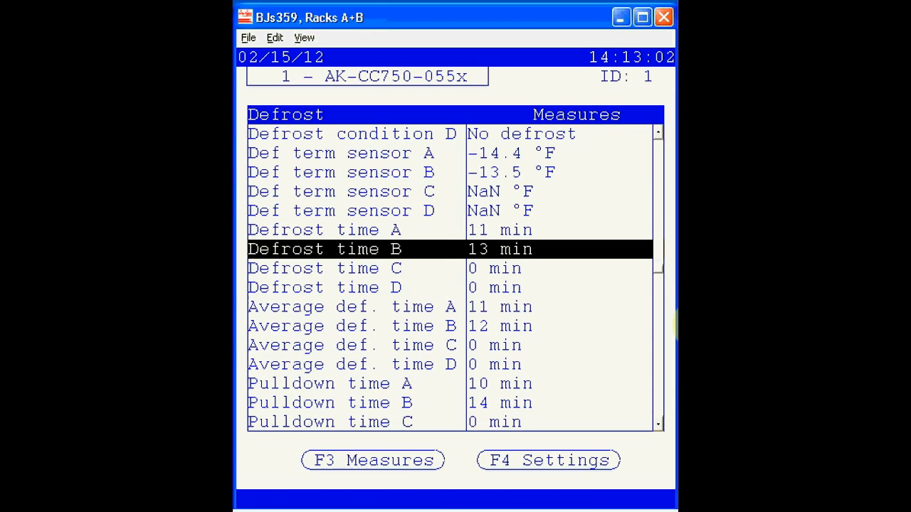
Examine the average defrost time measures for the evaporator sections
key("Down")
key("Down")
key("Down")
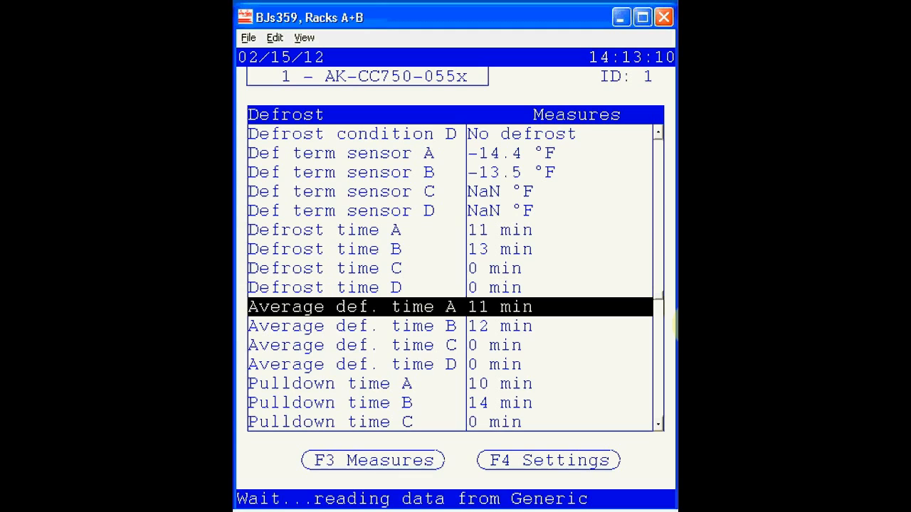
key("Down")
key("Down")
key("Down")
key("Down")
key("Down")
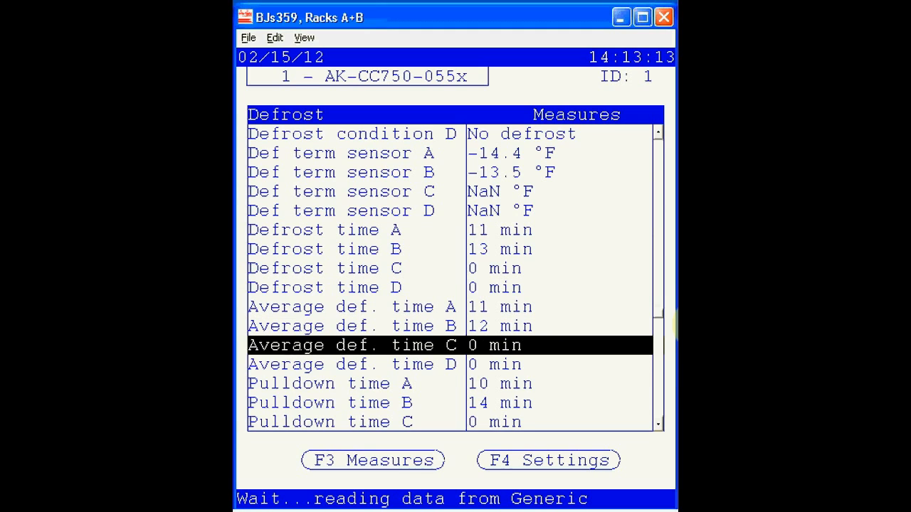
key("Up")
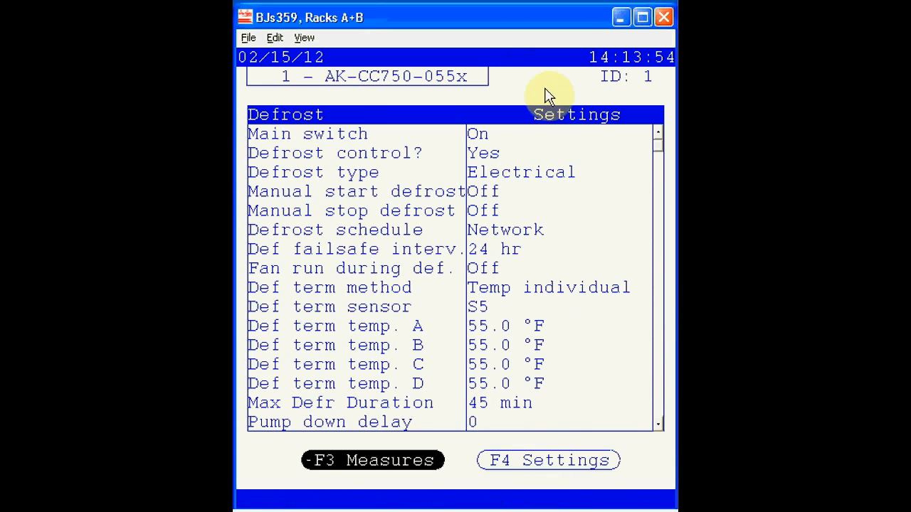
Examine the Main switch, Defrost control and Defrost type entries in the Defrost settings
key("Down")
key("Down")
key("Down")
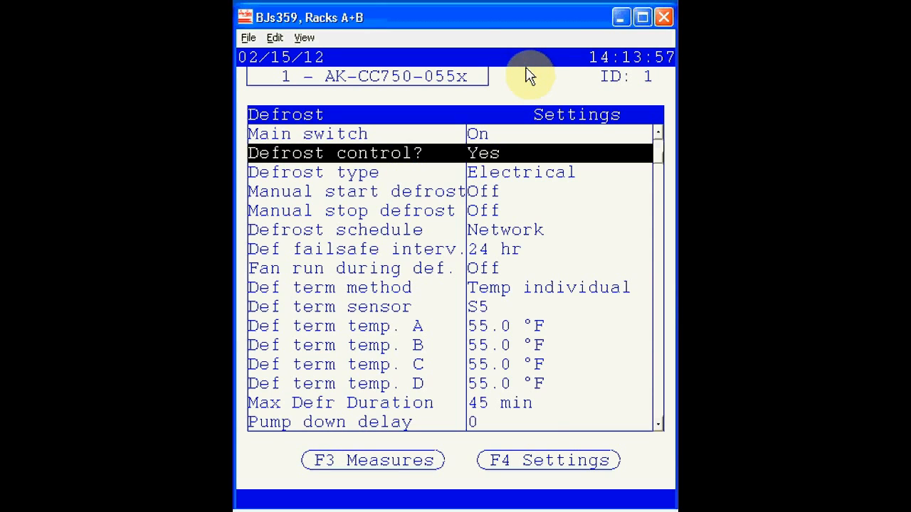
key("Up")
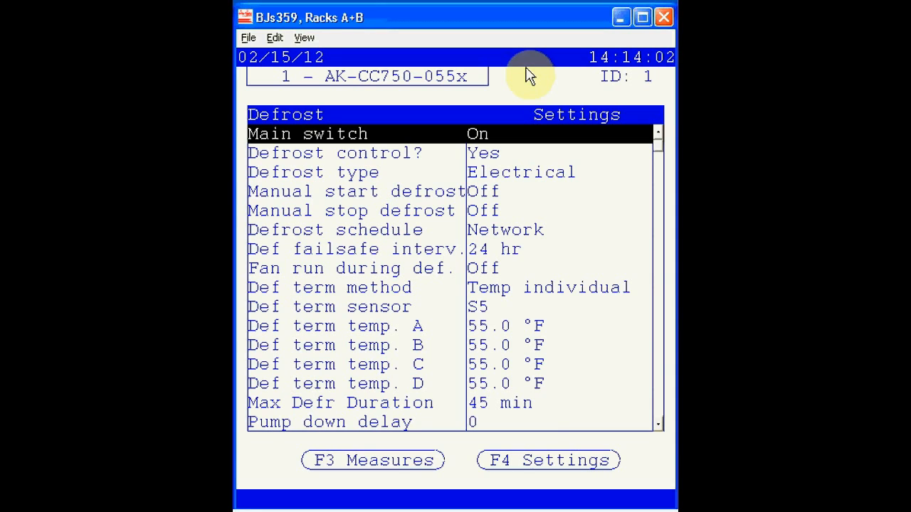
key("Down")
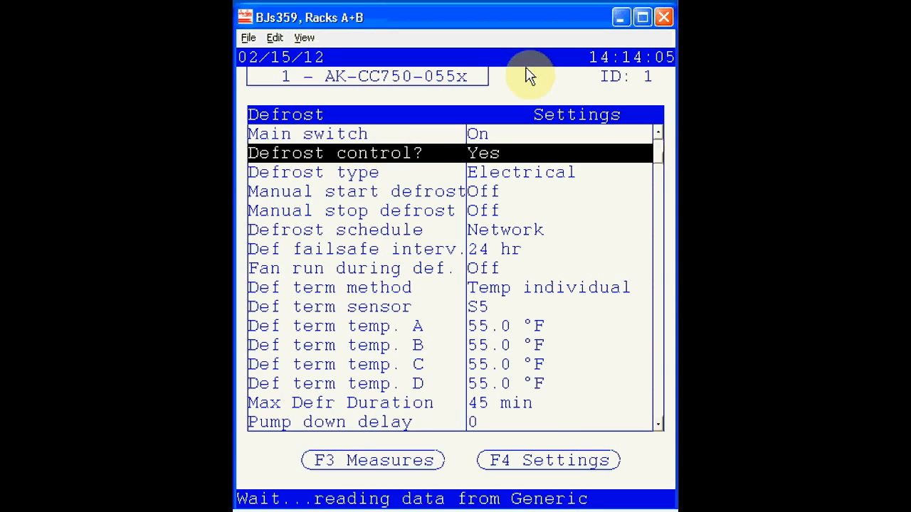
key("Down")
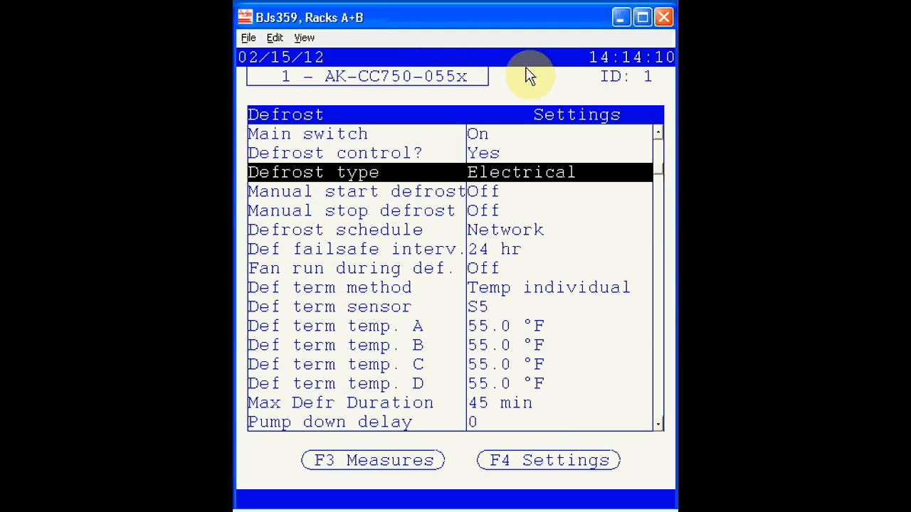
Examine the defrost schedule, failsafe interval, fan run, termination method, termination sensor and termination temperature settings
key("Down")
key("Down")
key("Down")
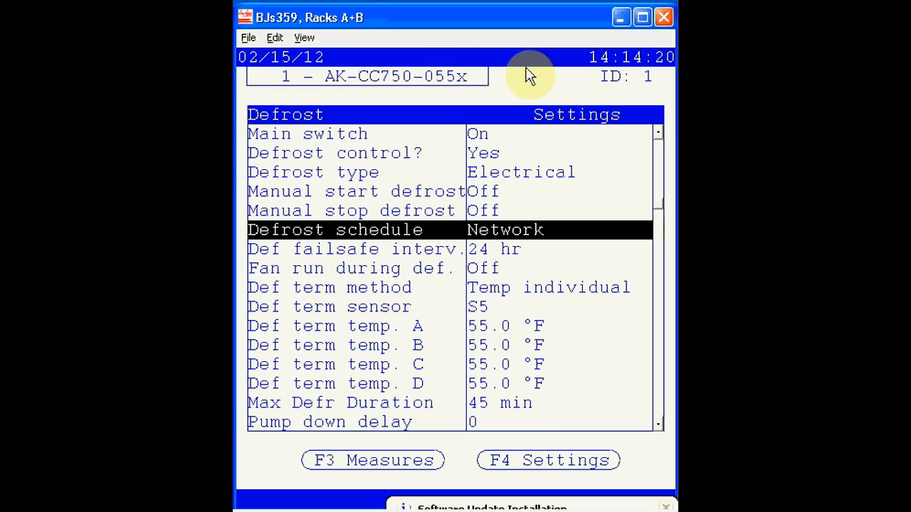
key("Down")
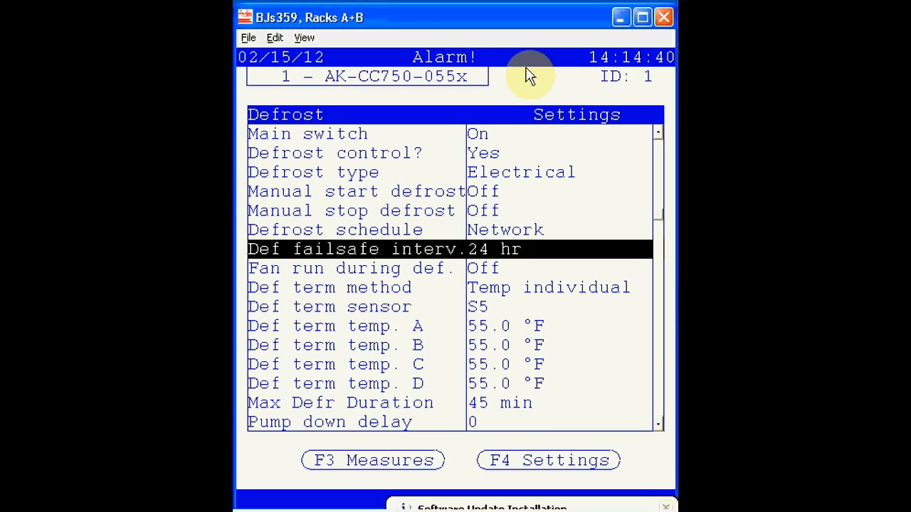
key("Down")
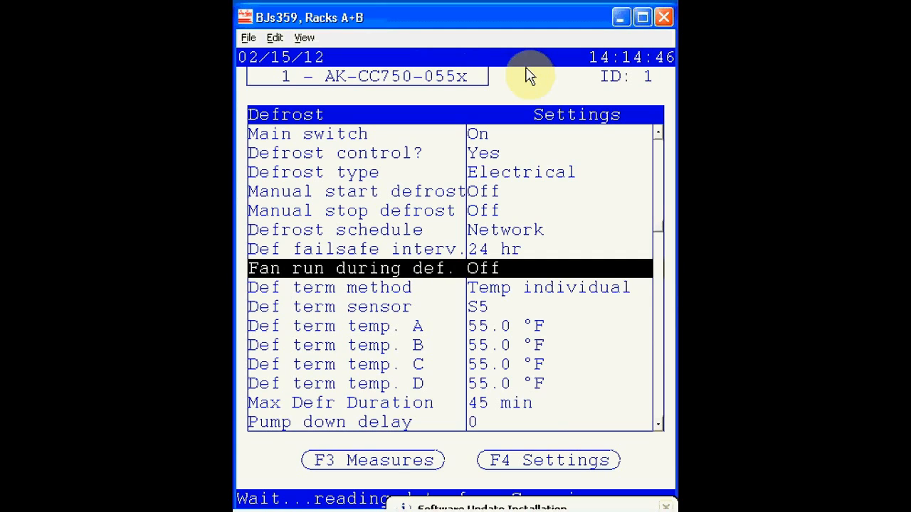
key("Down")
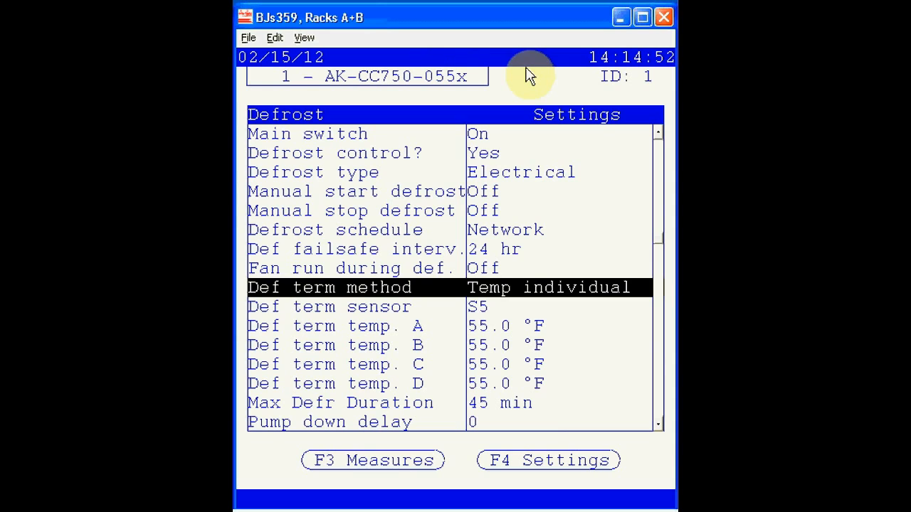
key("Down")
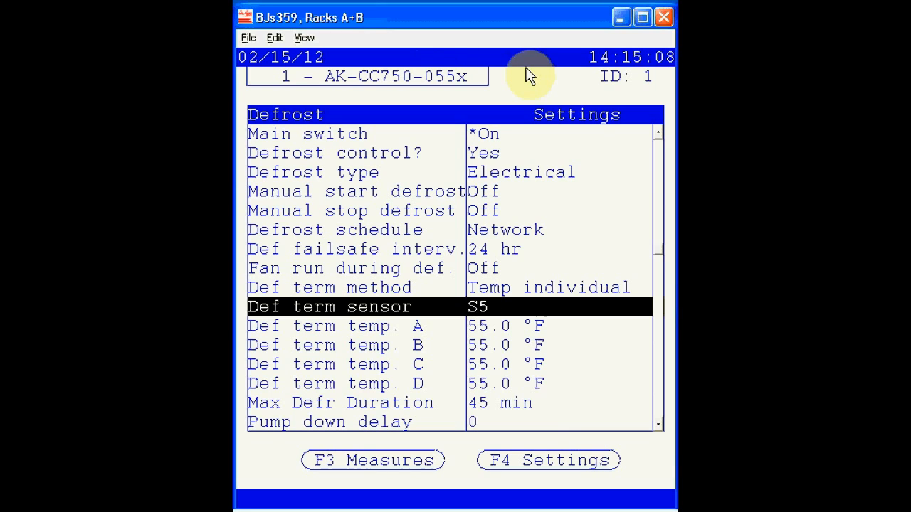
key("Down")
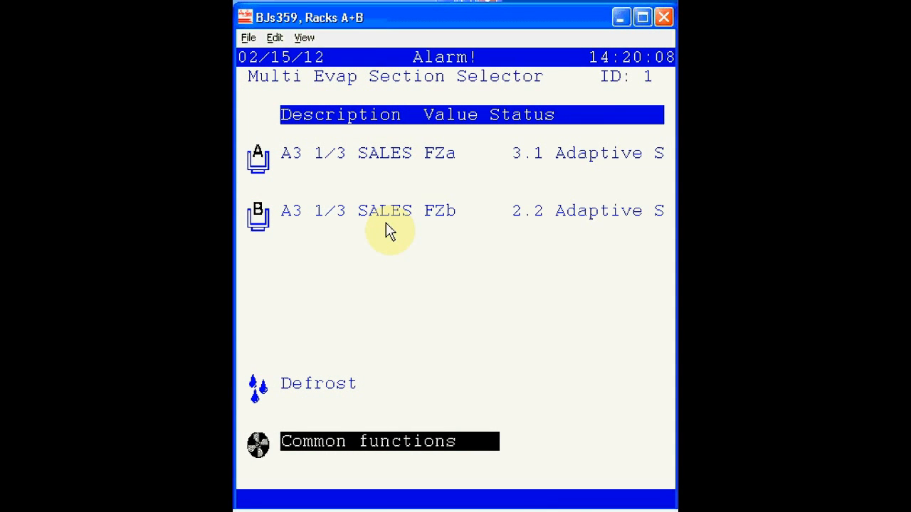
Open Common functions from the section selector, show its measures and examine the regulation conditions A to D
left_click(420, 450)
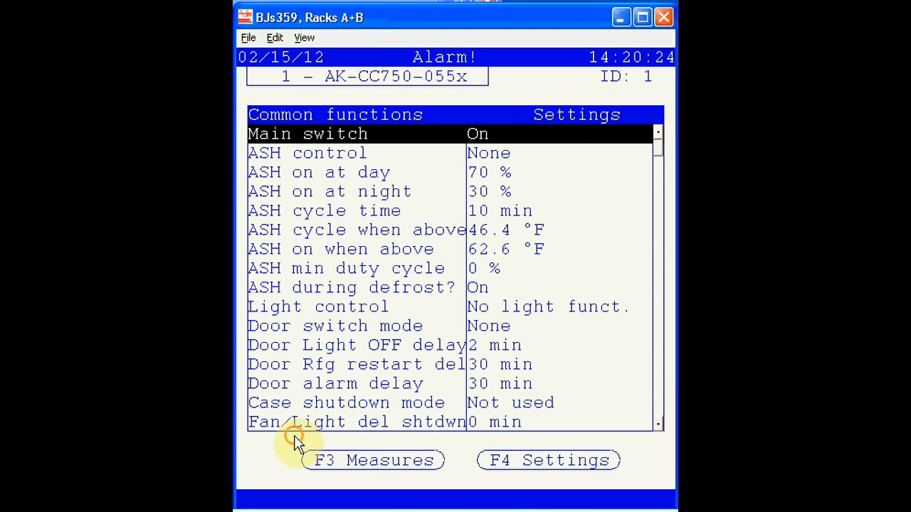
key("F3")
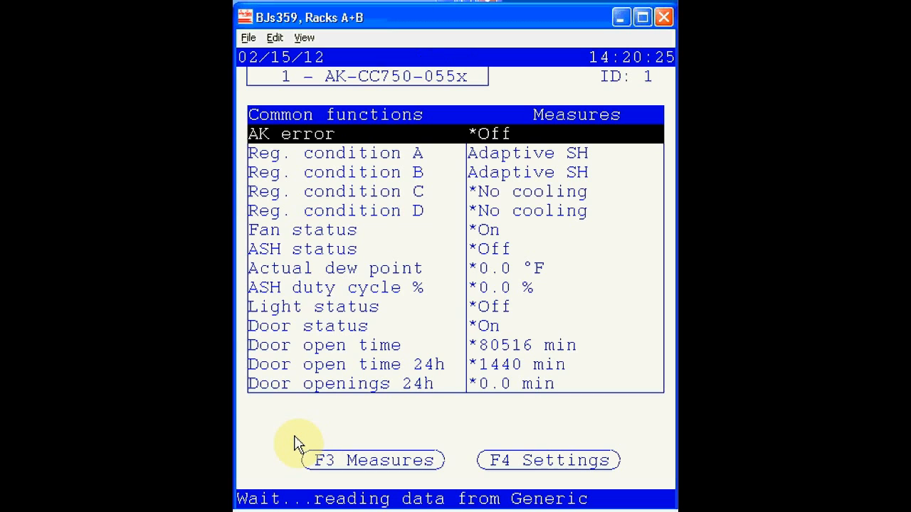
key("Down")
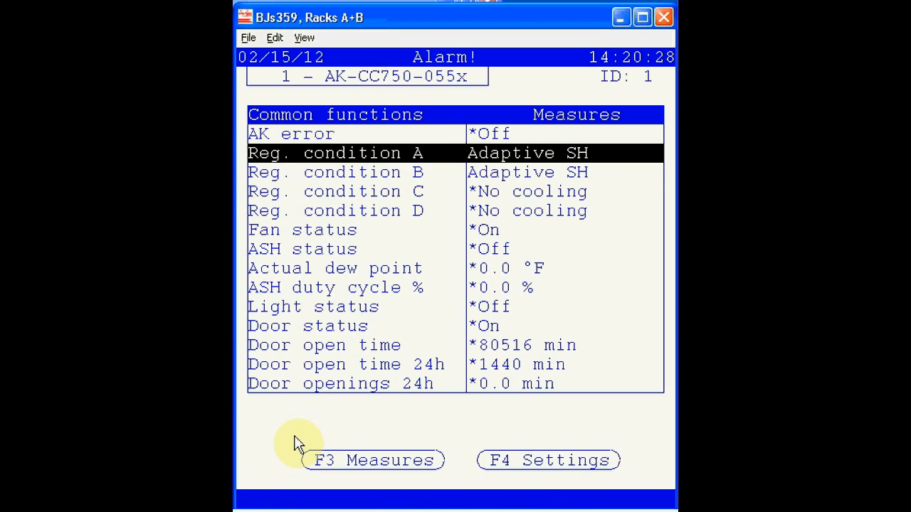
key("Down")
key("Down")
key("Down")
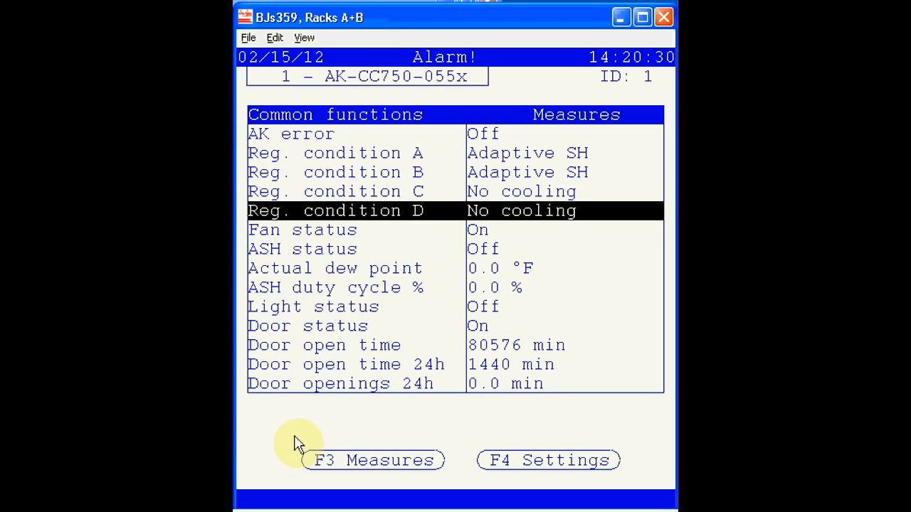
key("Up")
key("Up")
key("Up")
key("Down")
key("Down")
key("Down")
key("Down")
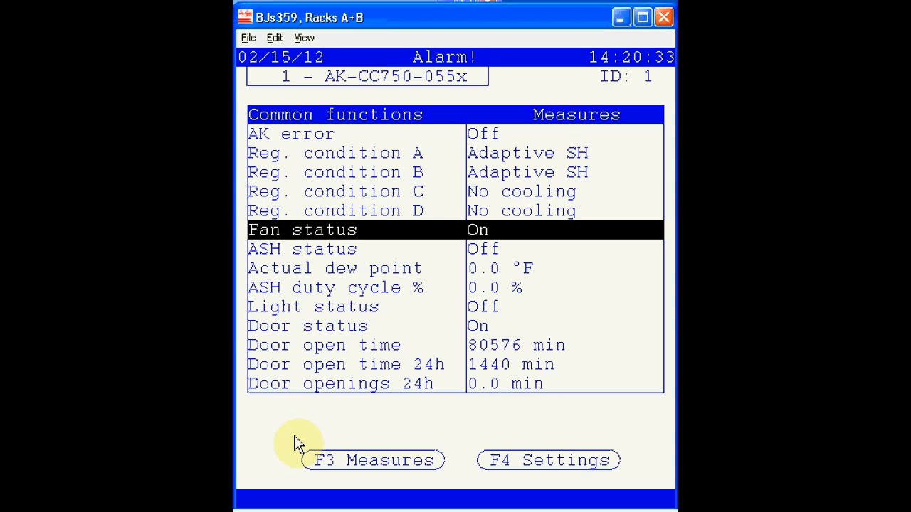
Examine the fan status, ASH status, dew point, ASH duty cycle and light status measures
key("Down")
key("Up")
key("Down")
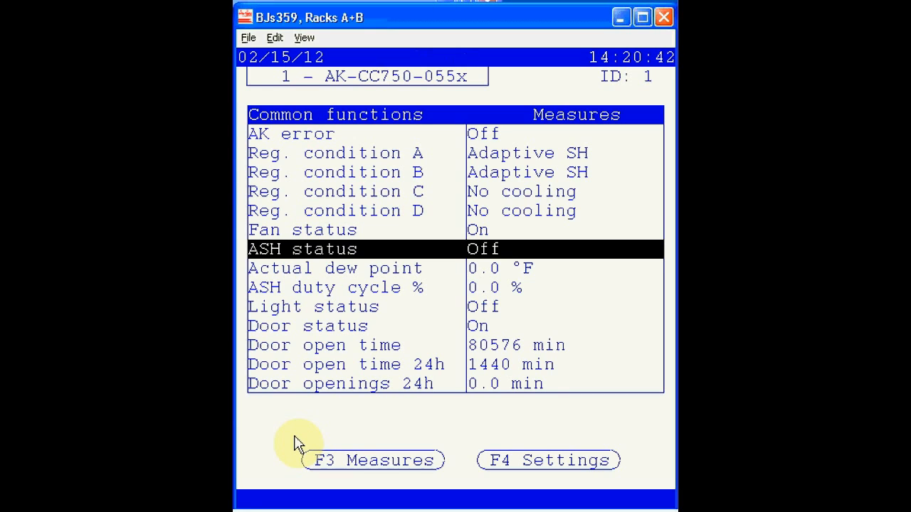
key("Down")
key("Down")
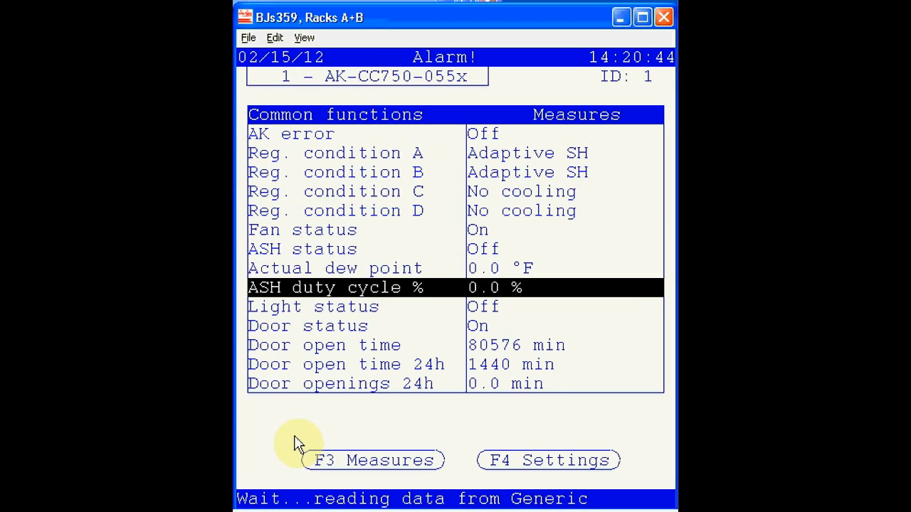
key("Up")
key("Down")
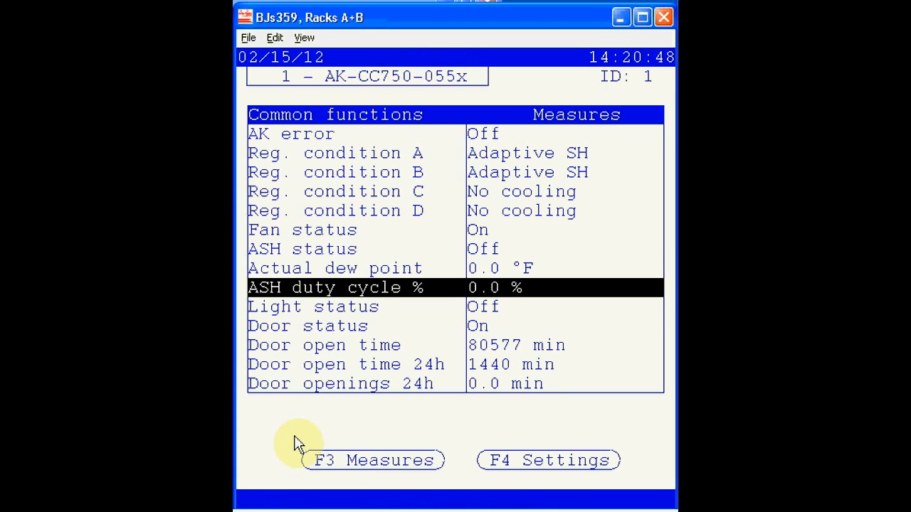
key("Down")
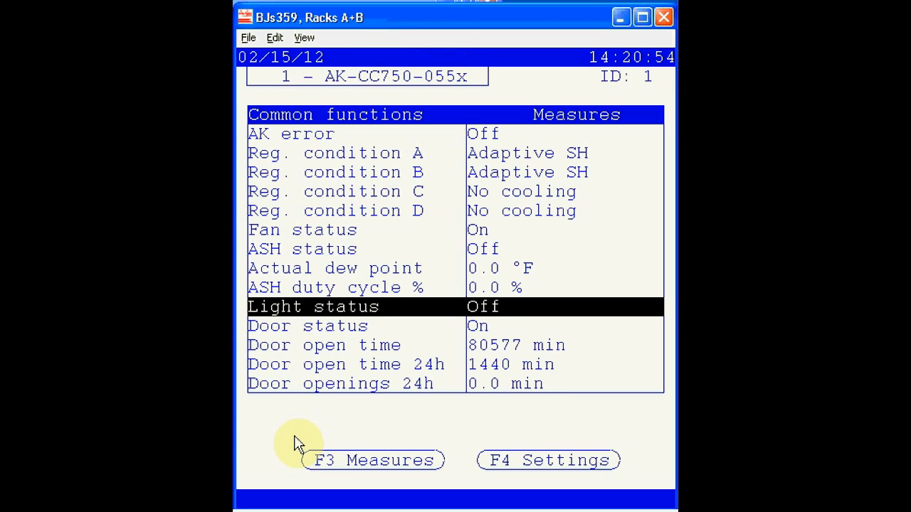
key("Down")
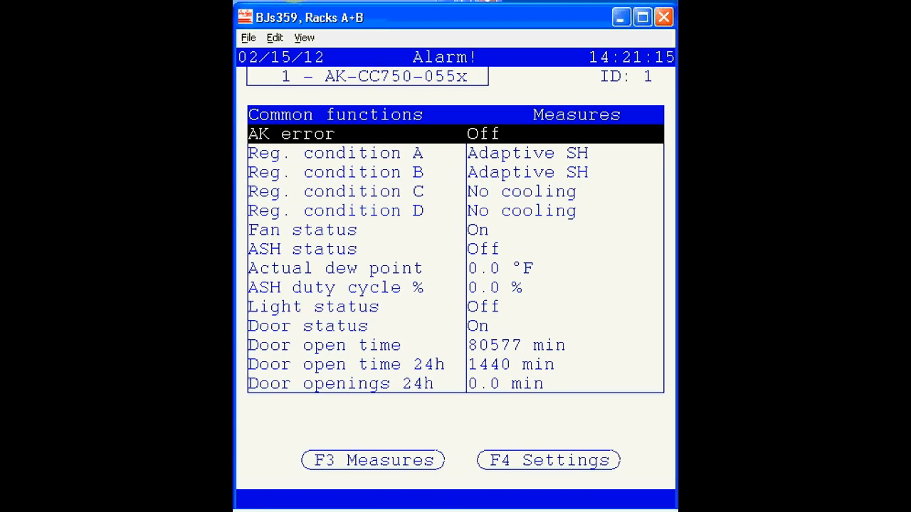
Examine the door status measure in Common functions
key("Down")
key("Down")
key("Down")
key("Down")
key("Down")
key("Down")
key("Down")
key("Down")
key("Down")
key("Down")
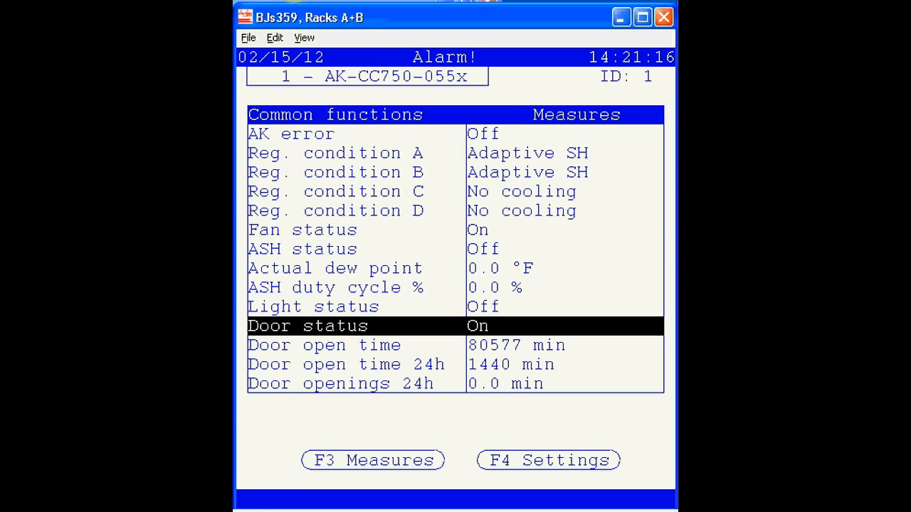
Examine the door open time, 24-hour door open time and 24-hour door openings measures in Common functions
key("Down")
key("Down")
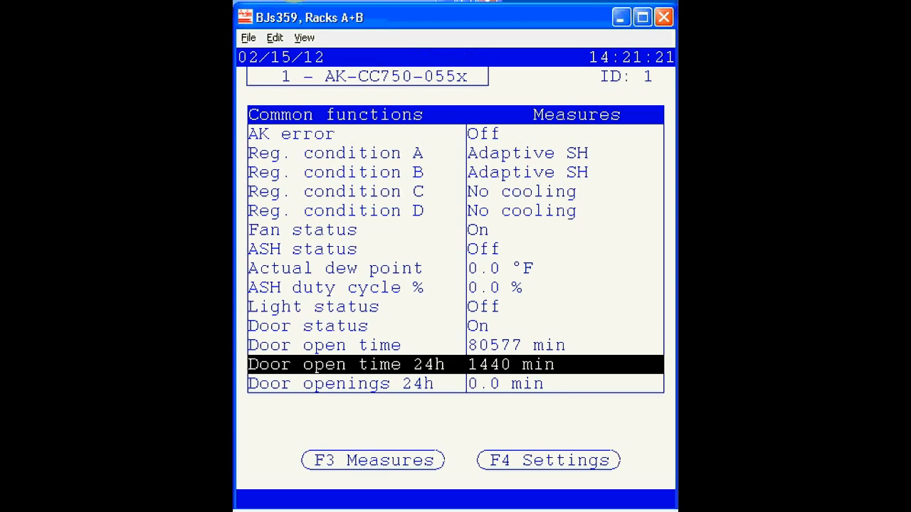
key("Down")
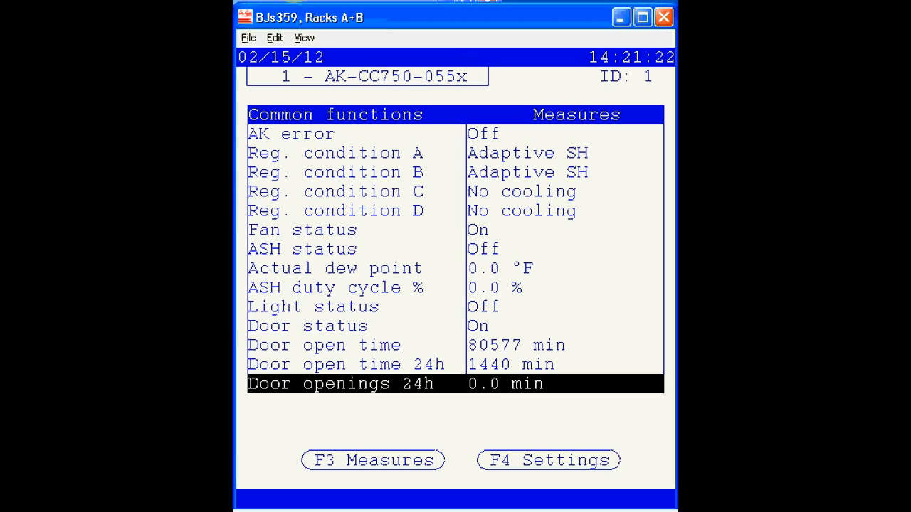
Show the Common functions settings and look through the ASH entries down to the minimum duty cycle
key("F4")
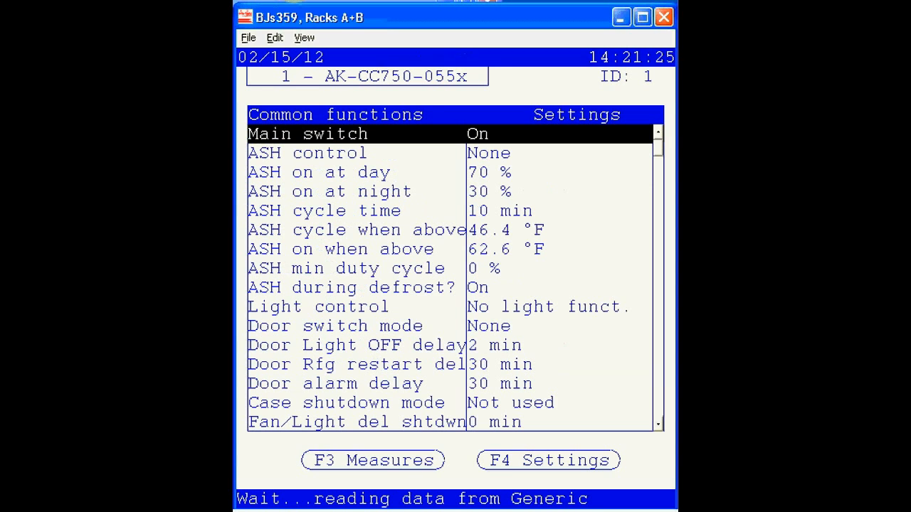
key("Down")
key("Down")
key("Down")
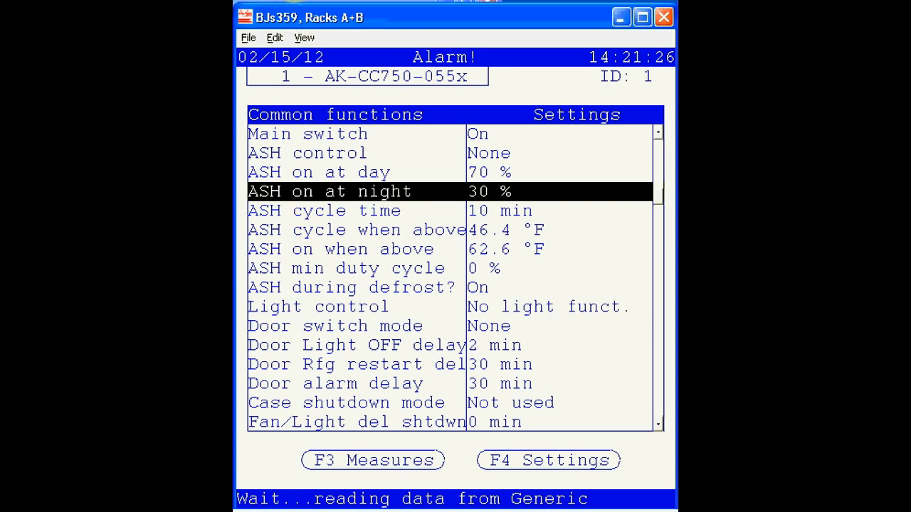
key("Down")
key("Down")
key("Down")
key("Down")
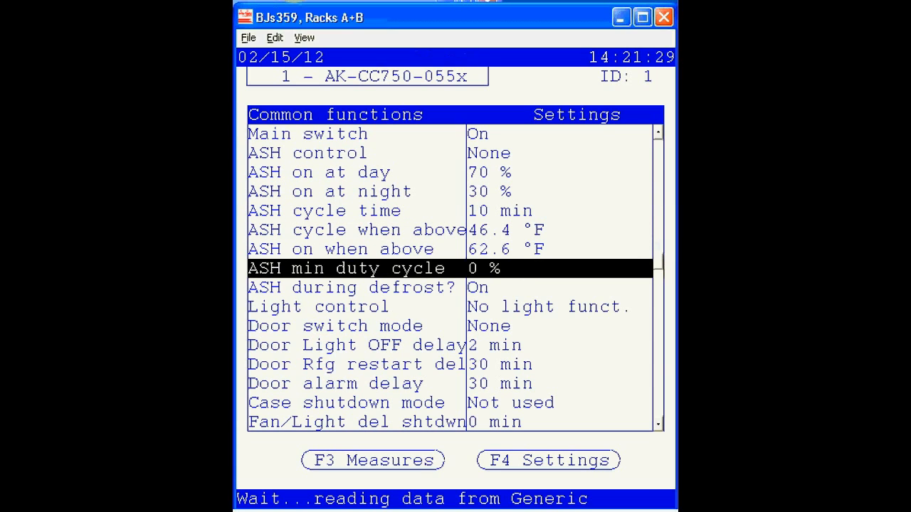
key("Up")
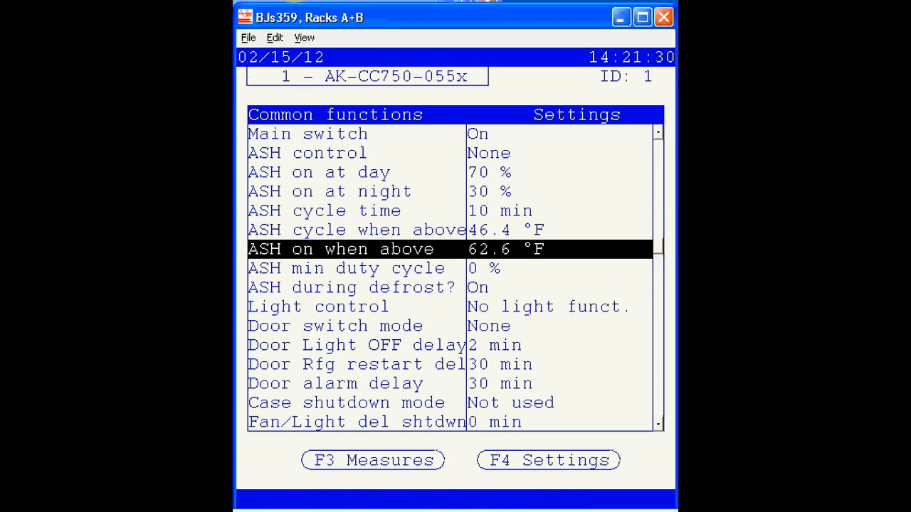
Examine the ASH control, day and night on-time, cycle time, temperature threshold and defrost settings, plus the light control setting
left_click(509, 158)
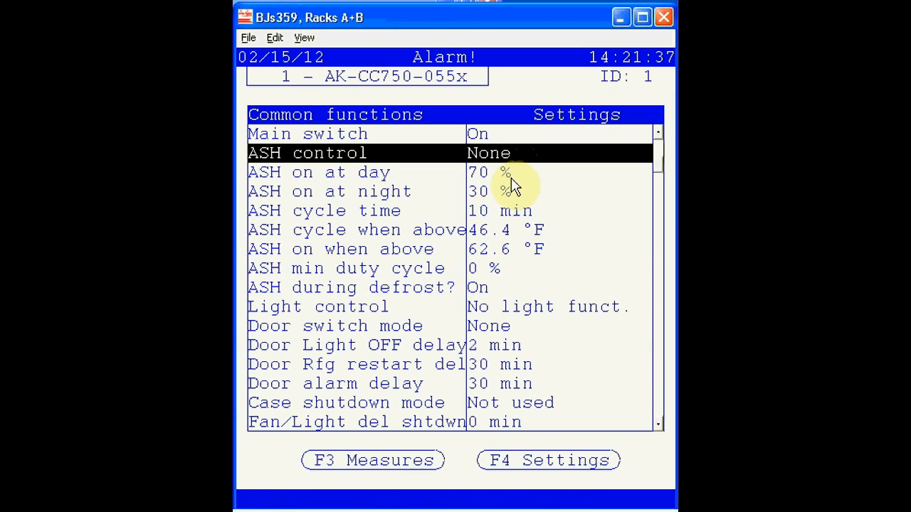
left_click(511, 178)
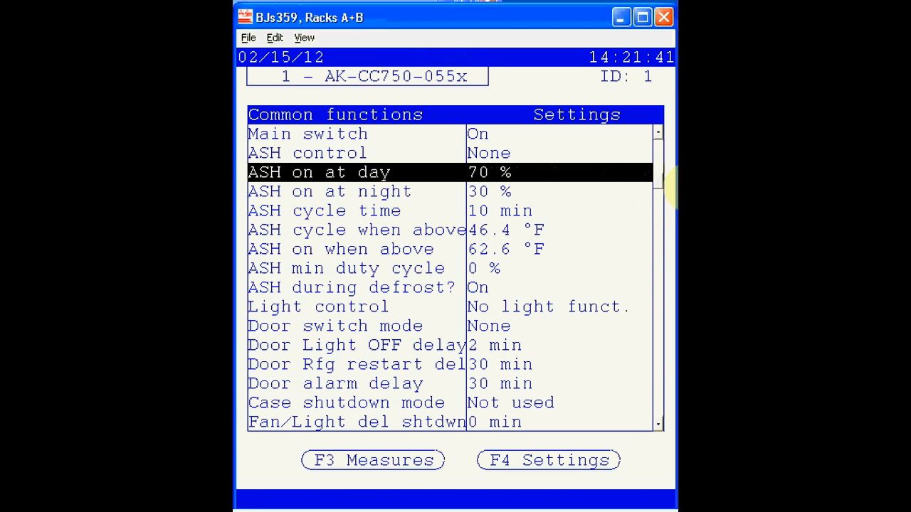
key("Down")
key("Down")
key("Down")
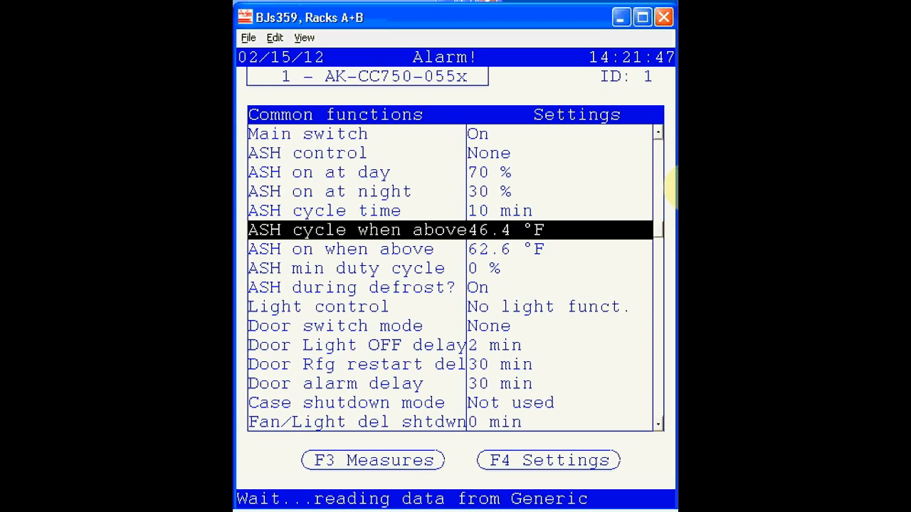
key("Down")
key("Down")
key("Down")
key("Down")
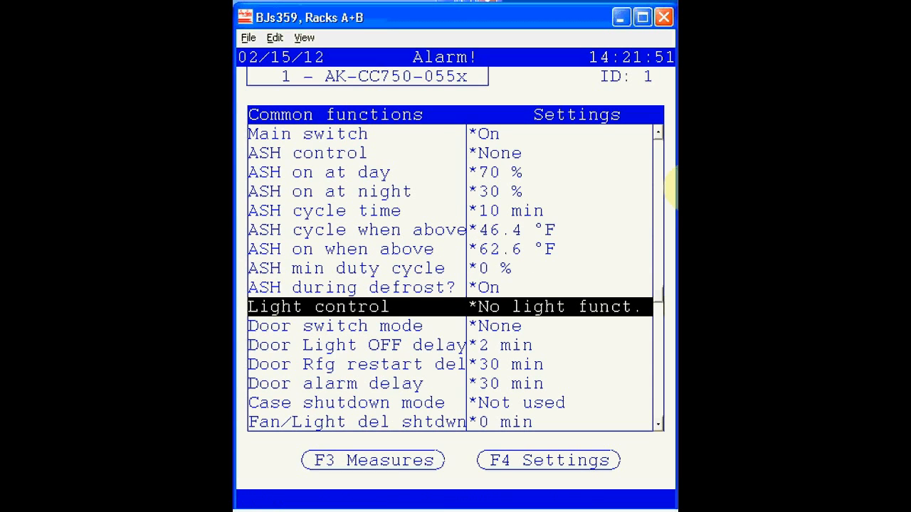
Examine the door switch mode, door light off delay, refrigeration restart delay and door alarm delay settings
key("Down")
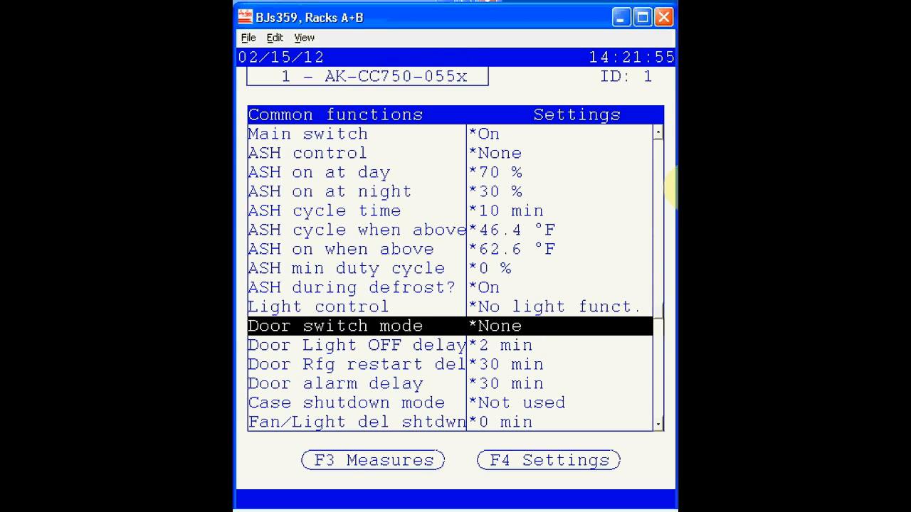
key("Down")
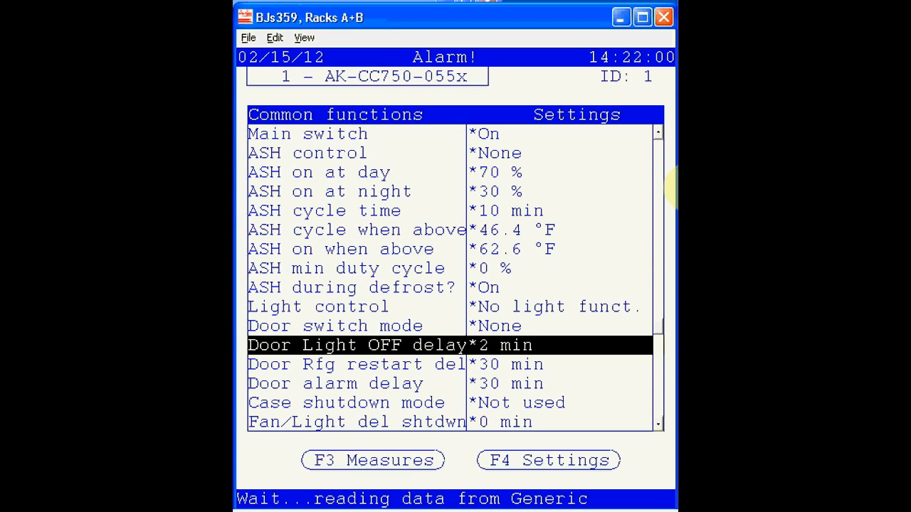
key("Down")
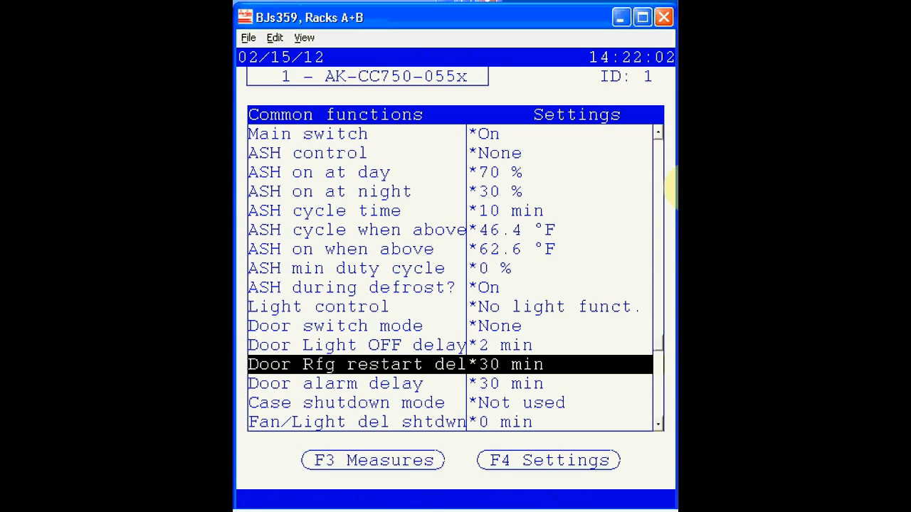
key("Down")
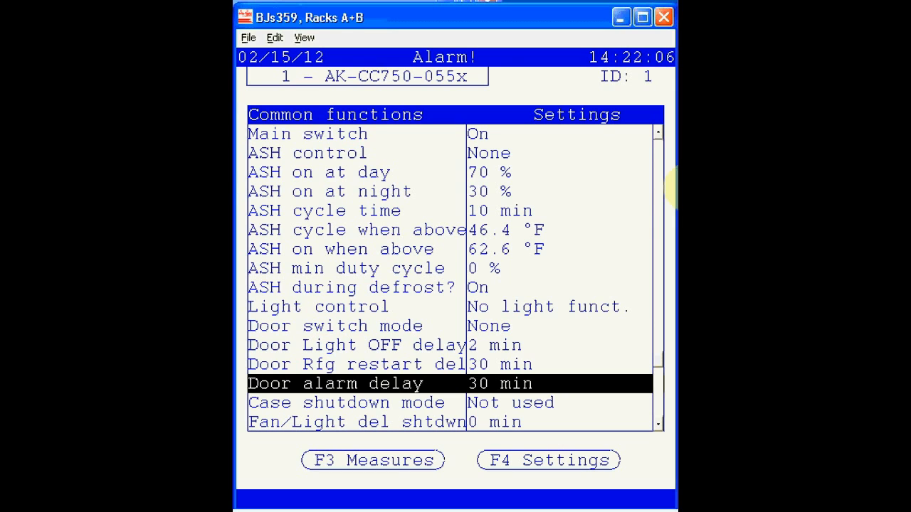
Open evaporator section A3 1/3 SALES FZa from the section selector and examine its manual operation options
left_click(686, 188)
left_click(654, 179)
key("Escape")
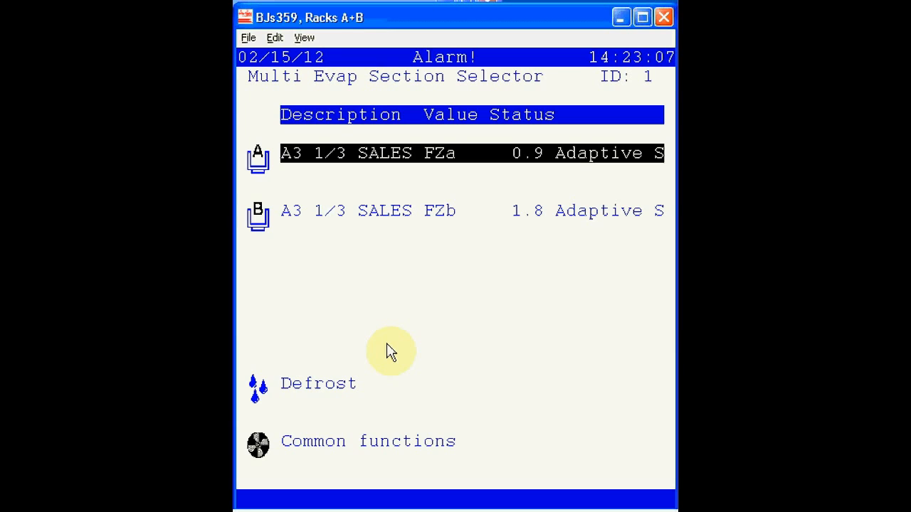
double_click(328, 152)
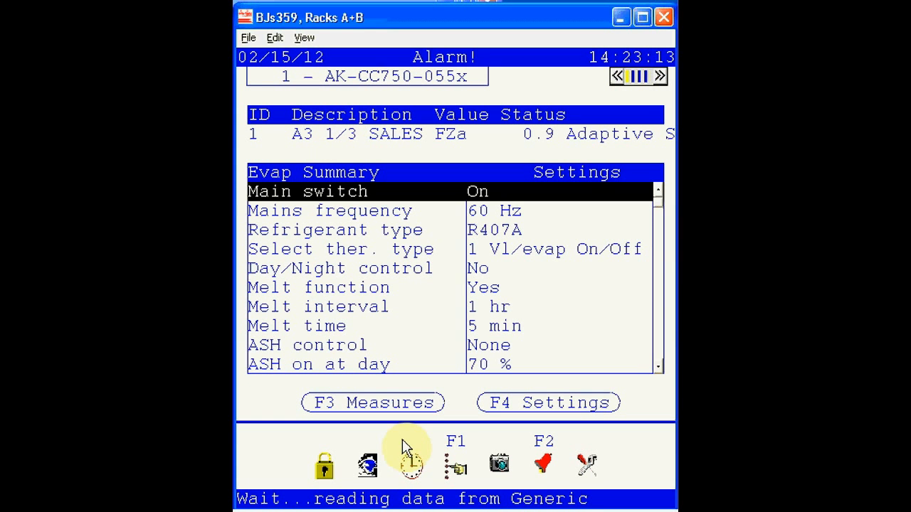
left_click(454, 468)
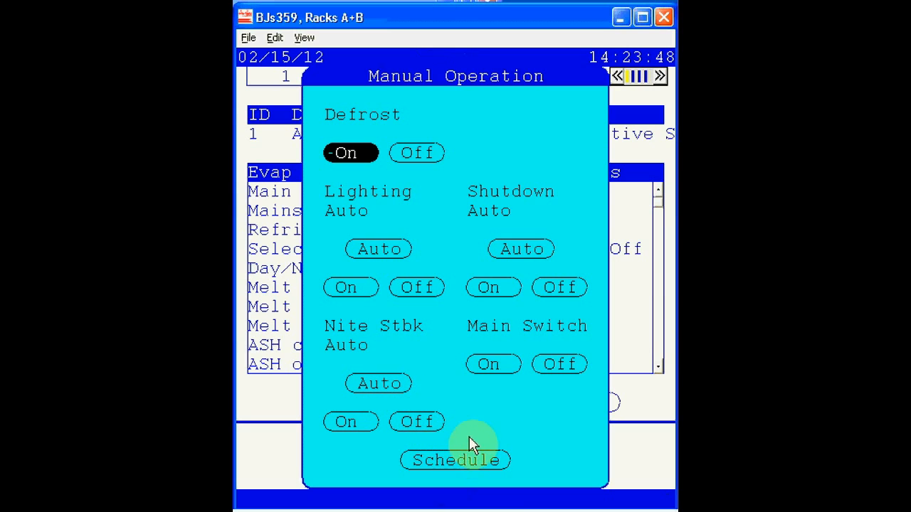
key("Escape")
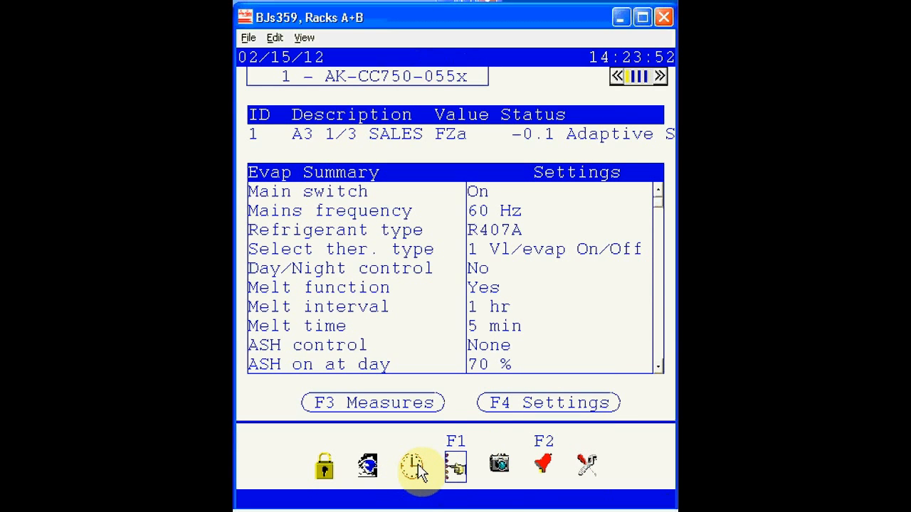
Display section A's history graph as a text table and examine which datapoints the history display is configured to show
left_click(499, 466)
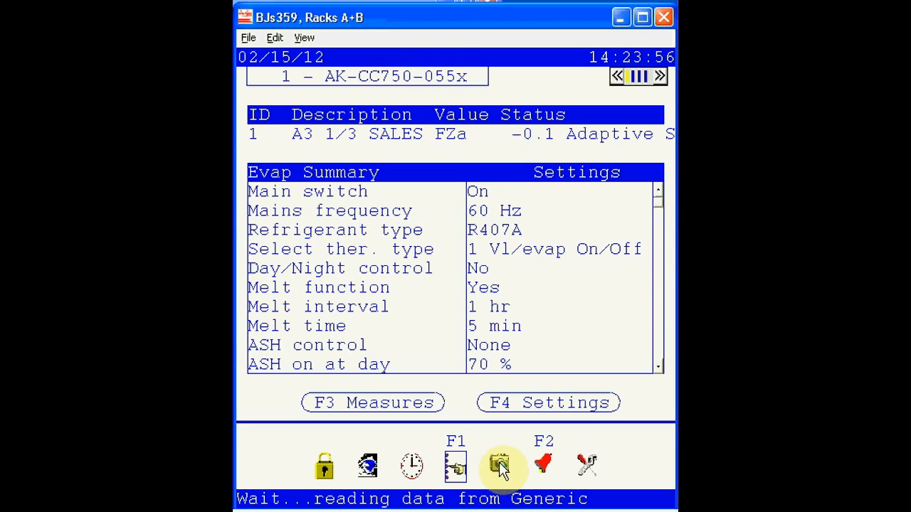
left_click(500, 467)
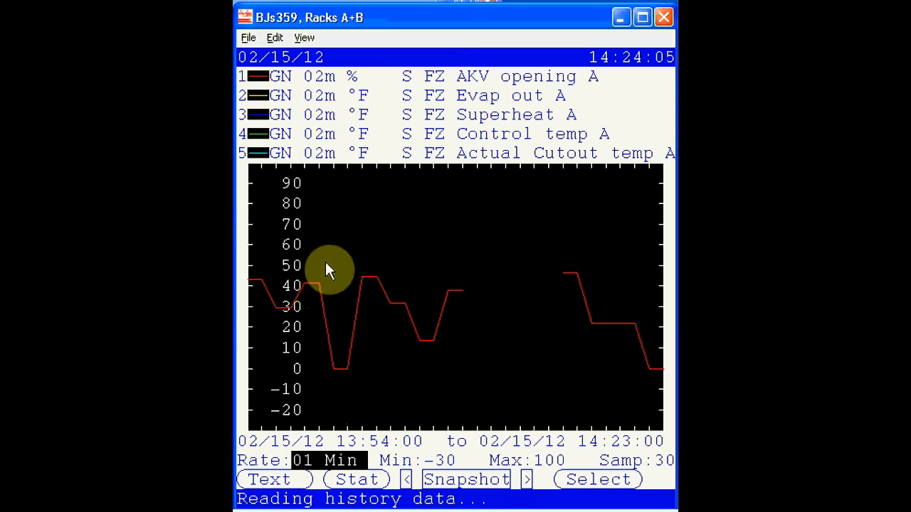
left_click(286, 482)
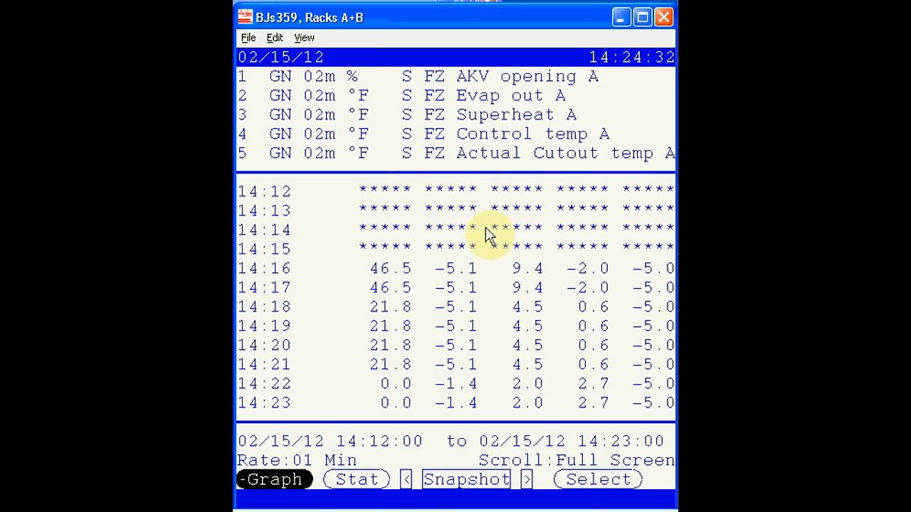
left_click(604, 480)
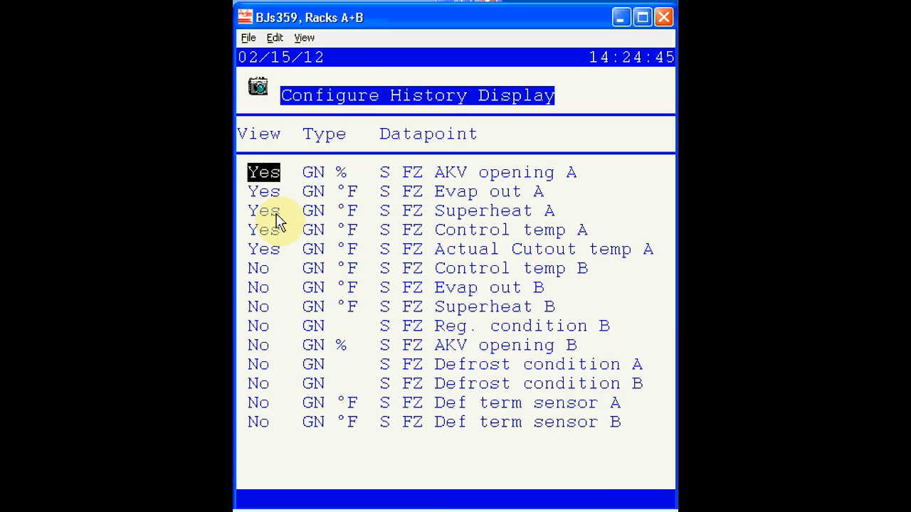
left_click(336, 454)
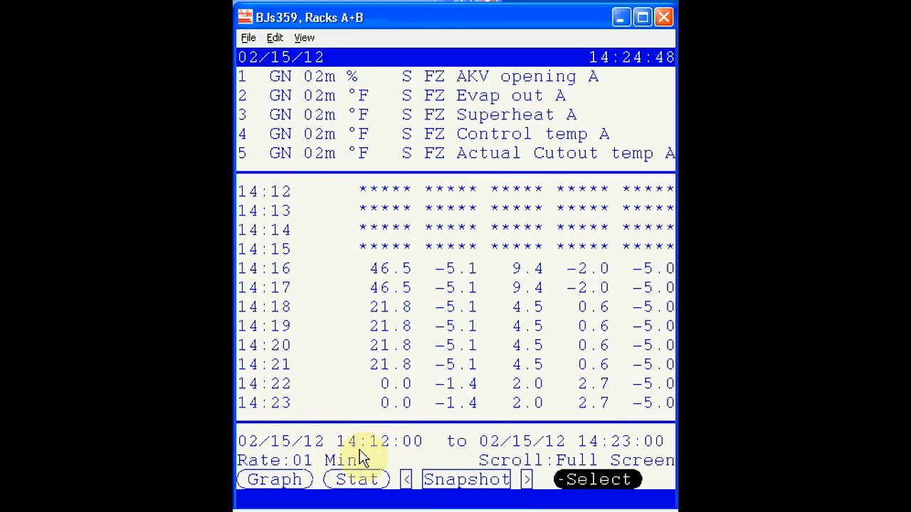
Step back in the history table, reload the current snapshot and return to the evaporator summary
left_click(406, 480)
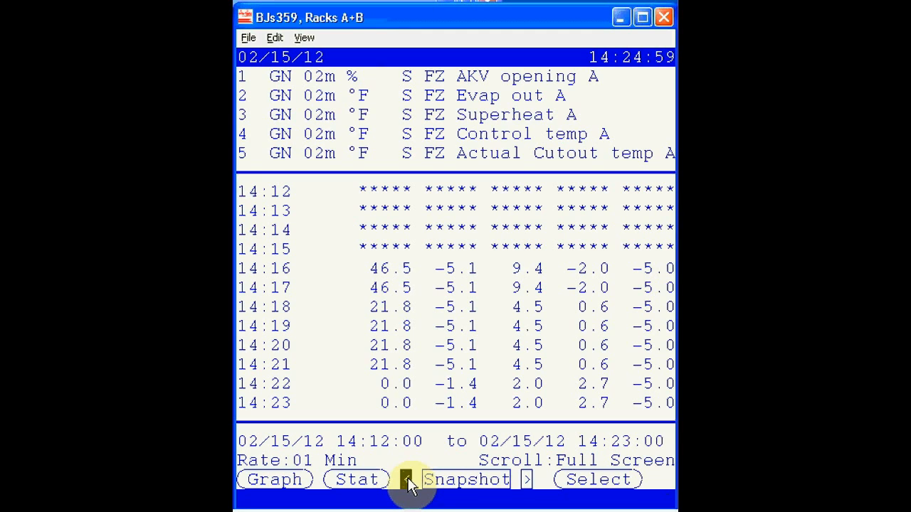
left_click(466, 481)
left_click(466, 481)
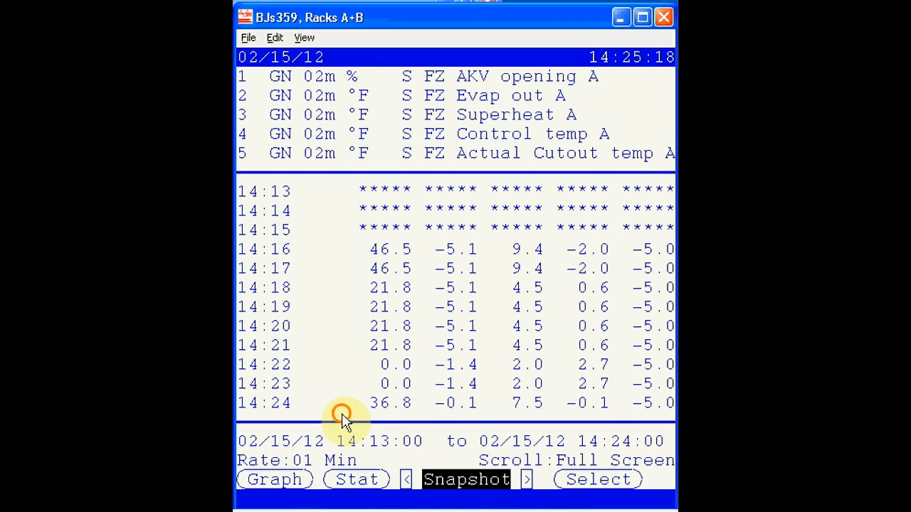
left_click(342, 419)
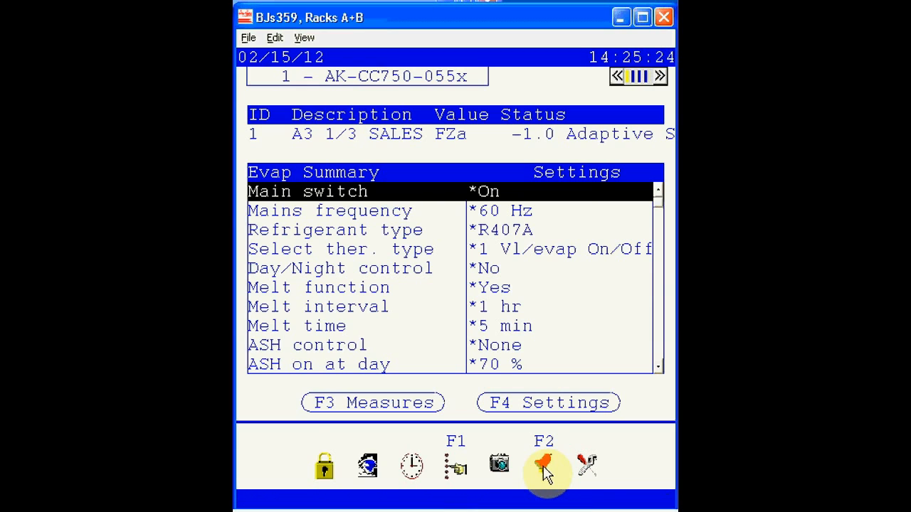
Open the device alarms for A3 1/3 SALES FZ and check its active alarms
left_click(543, 467)
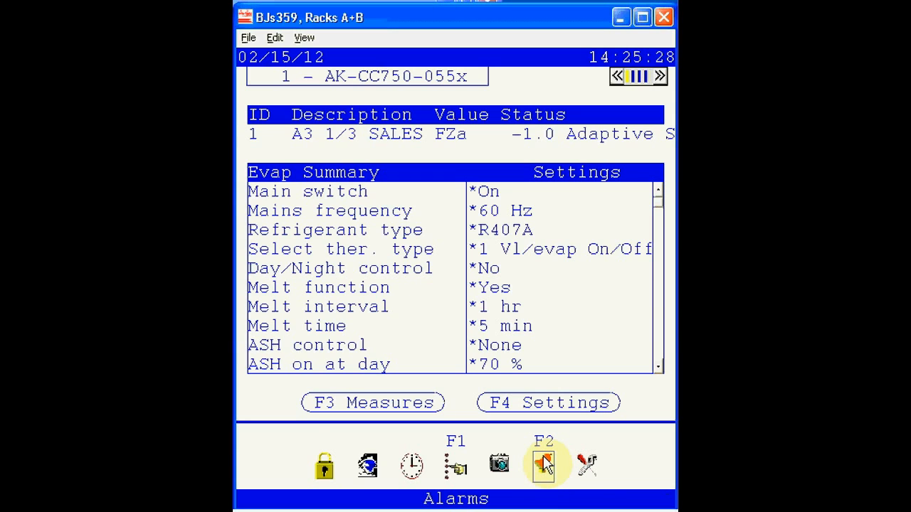
left_click(543, 464)
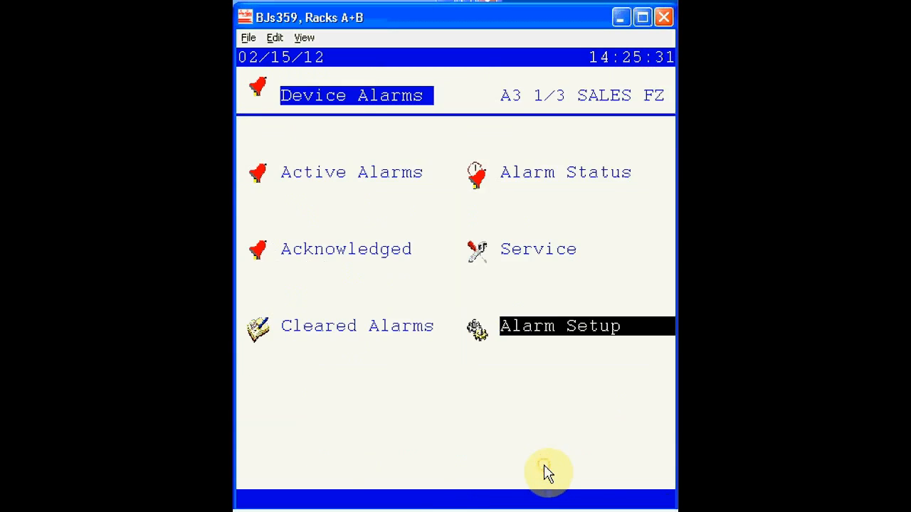
left_click(362, 184)
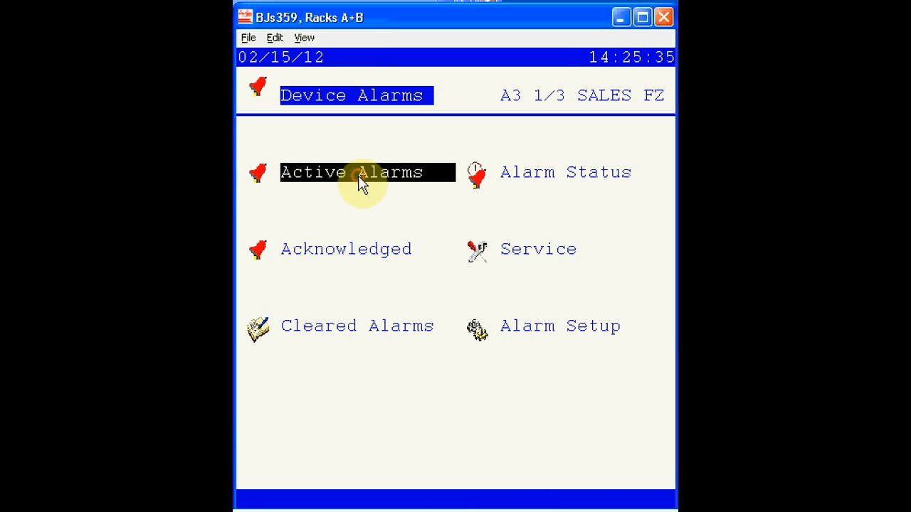
left_click(361, 184)
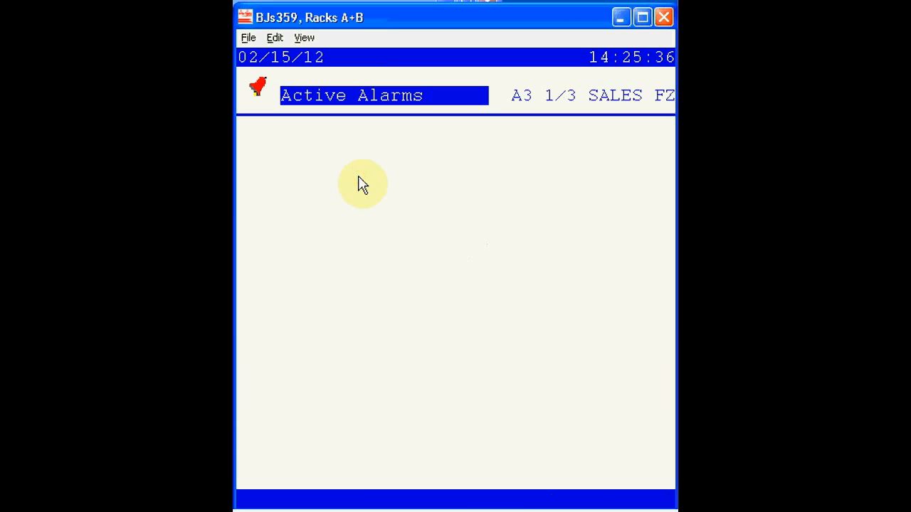
key("Escape")
Open the alarm setup for A3 1/3 SALES FZ and examine which alarms are enabled, through page 6 of the list
key("Down")
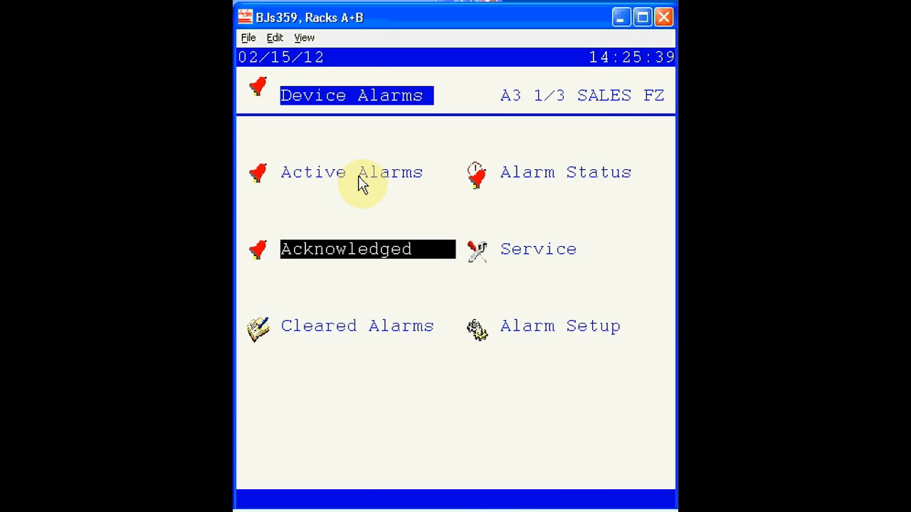
key("Down")
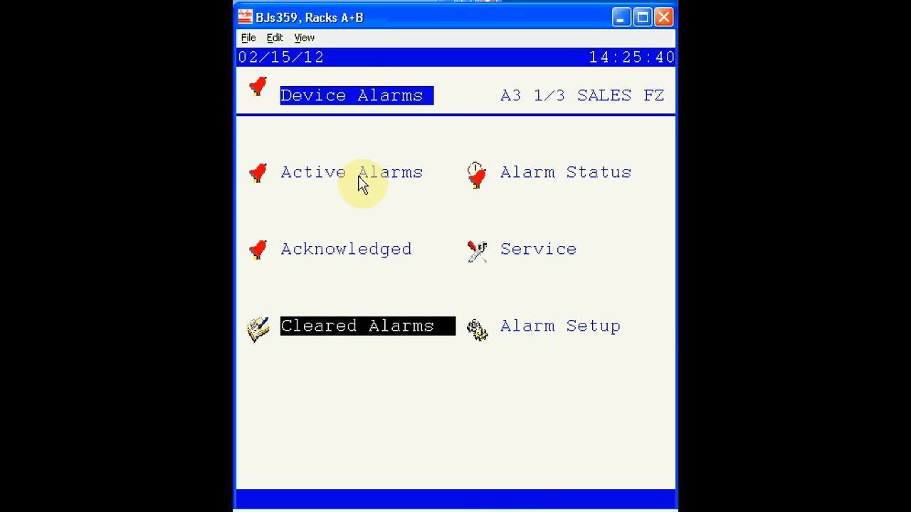
key("Right")
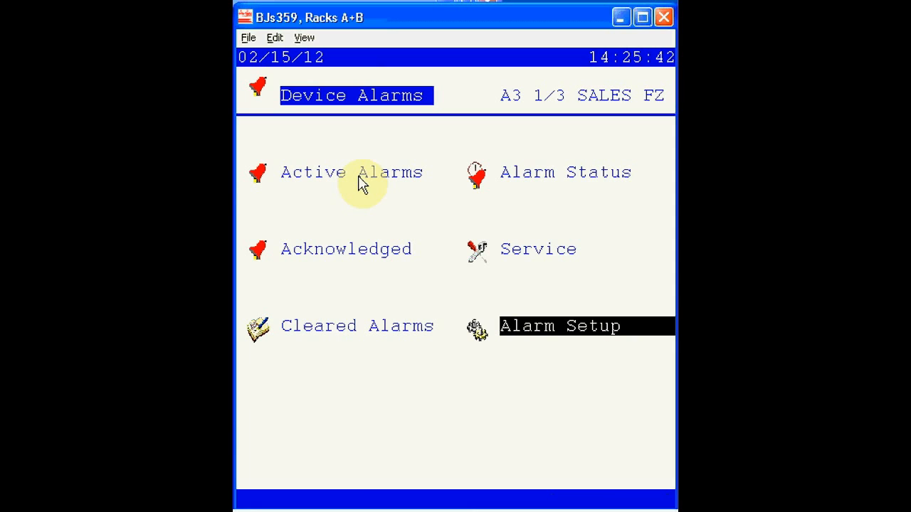
key("Return")
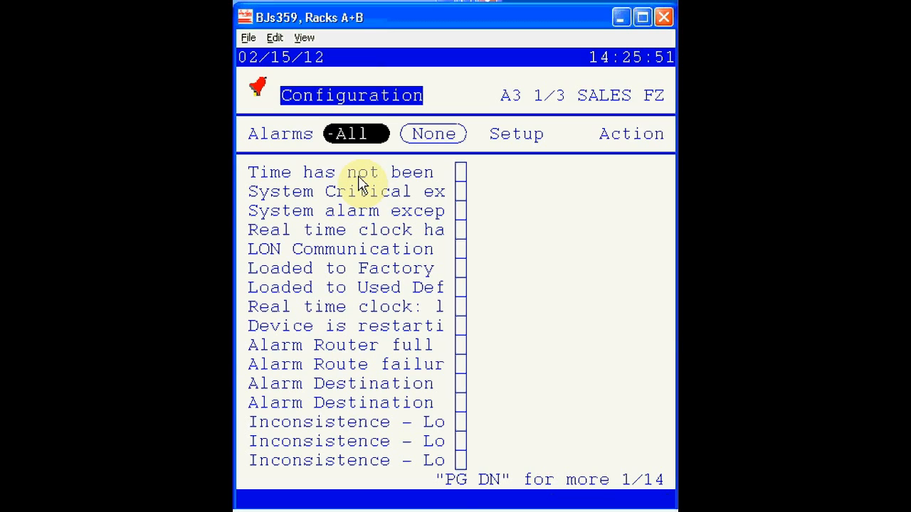
key("Page_Down")
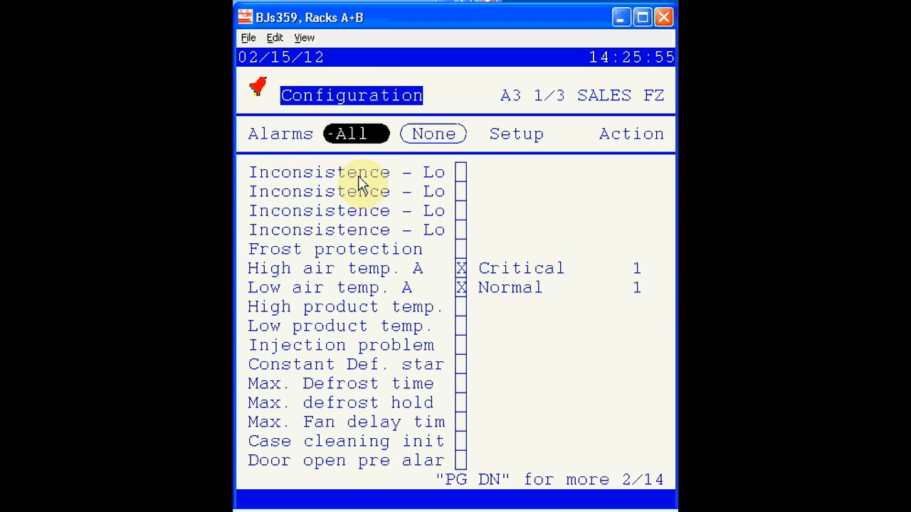
key("Page_Down")
key("Page_Down")
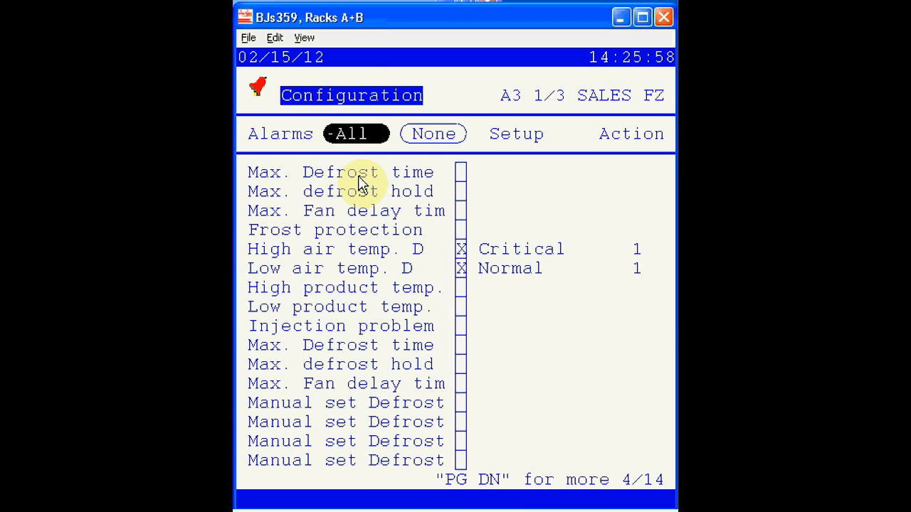
key("Page_Down")
key("Page_Down")
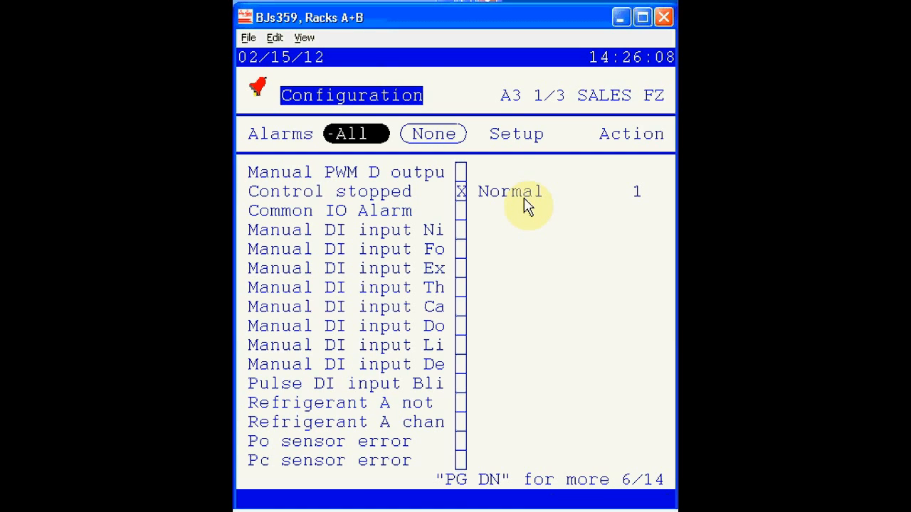
key("Escape")
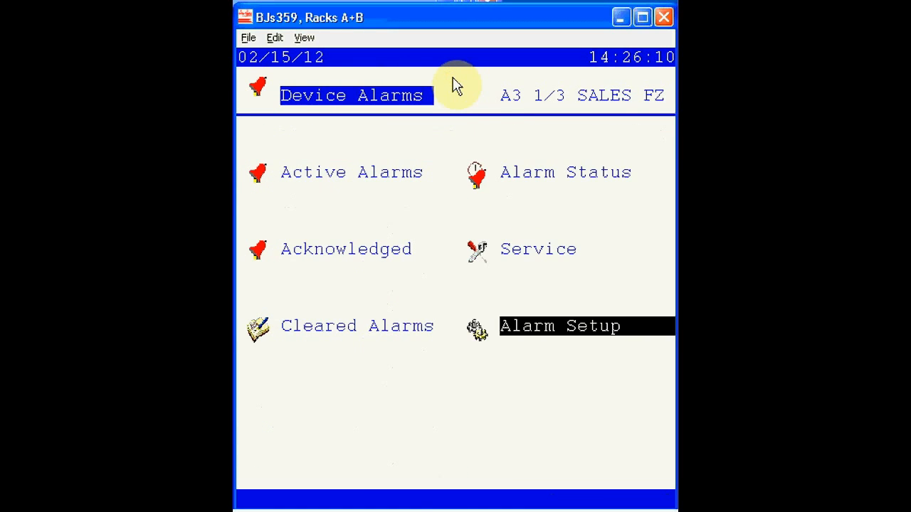
Check the evaporator configuration page of A3 1/3 SALES and return to the summary of section A3 1/3 SALES FZa
key("Return")
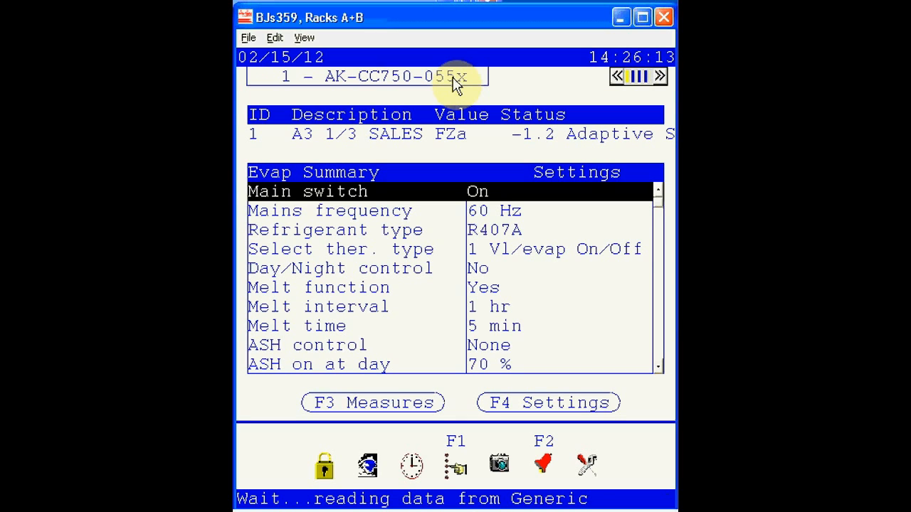
left_click(589, 468)
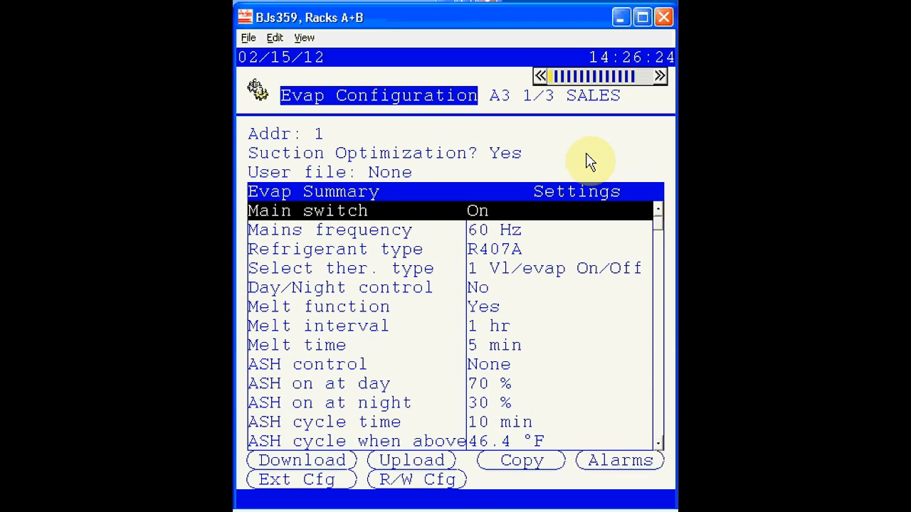
key("Escape")
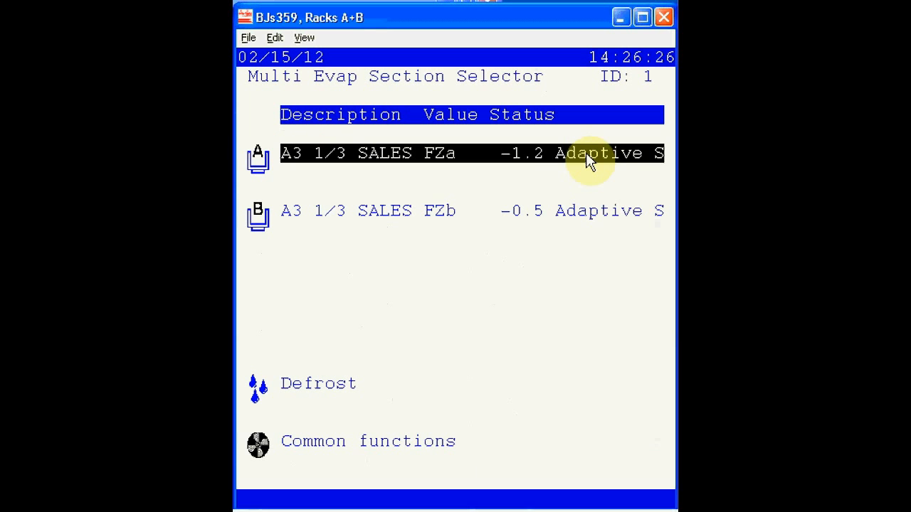
left_click(563, 149)
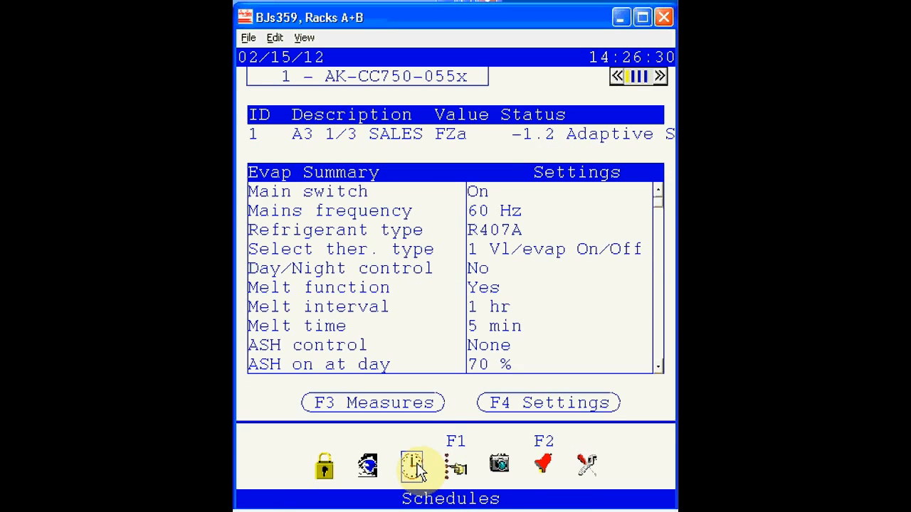
View the schedule list from the evaporator summary and back out to the main menu
left_click(417, 466)
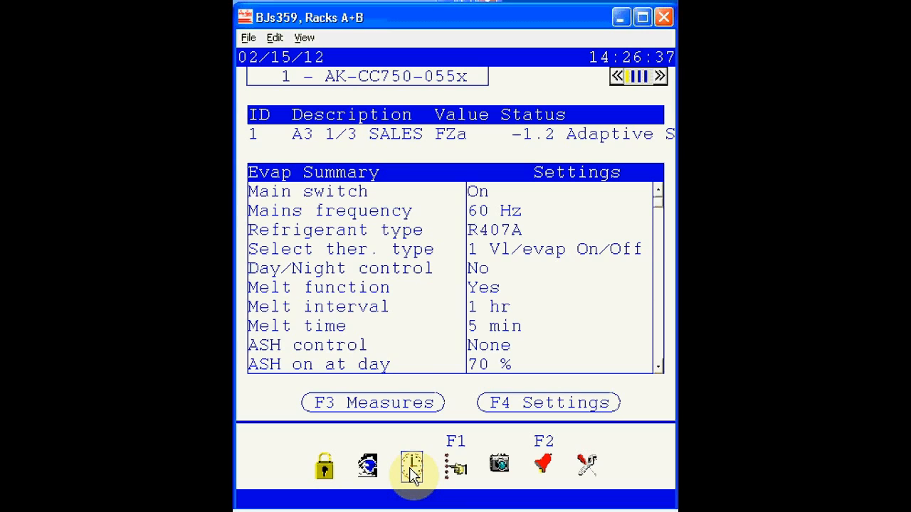
left_click(412, 468)
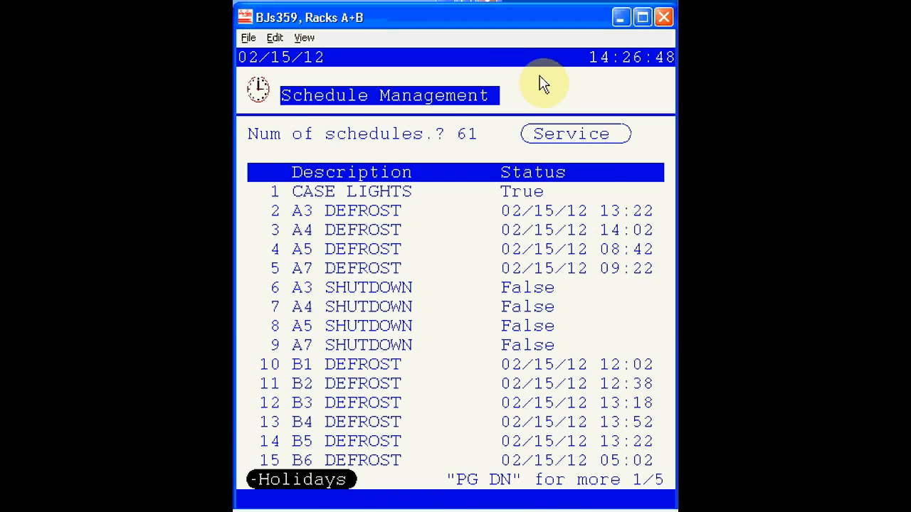
key("Escape")
key("Escape")
key("Escape")
key("Escape")
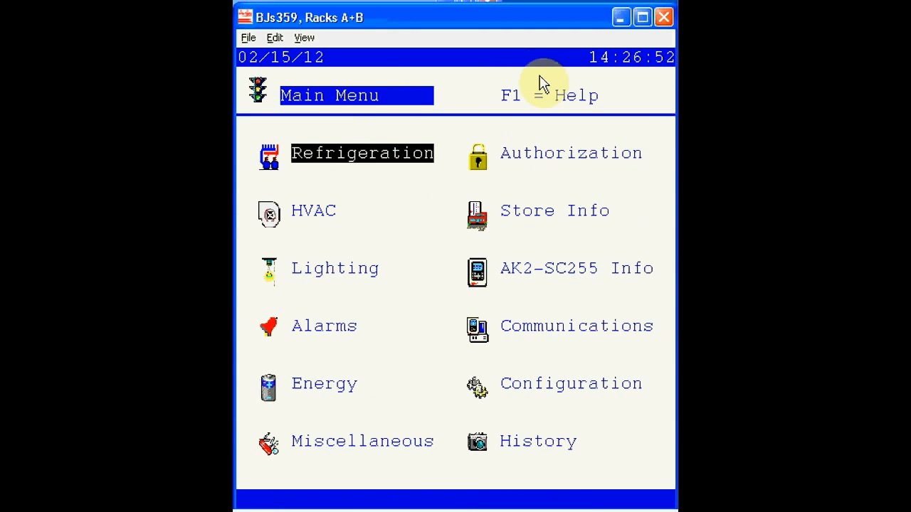
Go to the controller's Configuration area and open Schedules to view the list of schedules
key("Up")
key("Up")
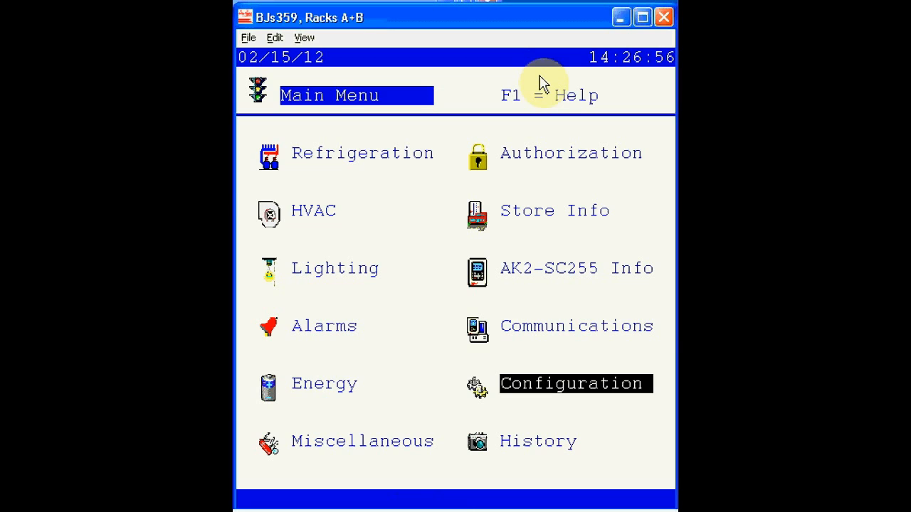
key("Return")
key("Down")
key("Down")
key("Down")
key("Down")
key("Down")
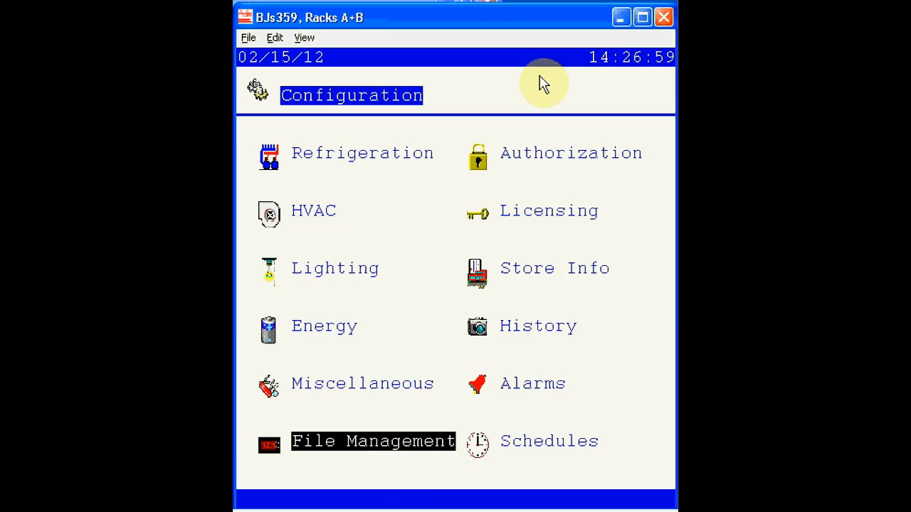
key("Right")
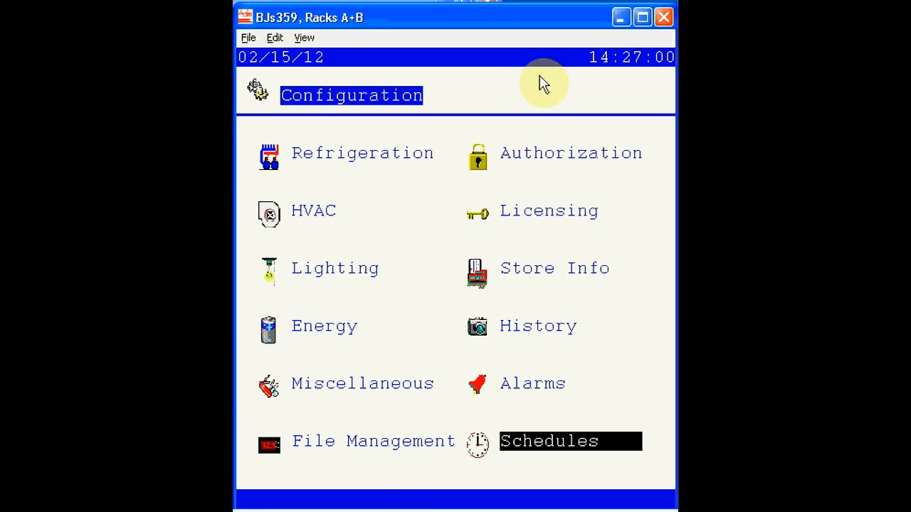
key("Return")
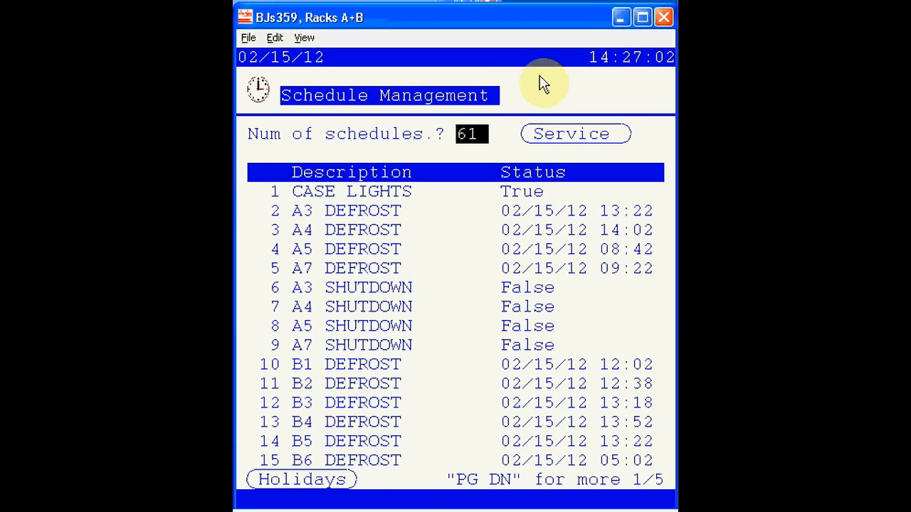
key("Down")
key("Up")
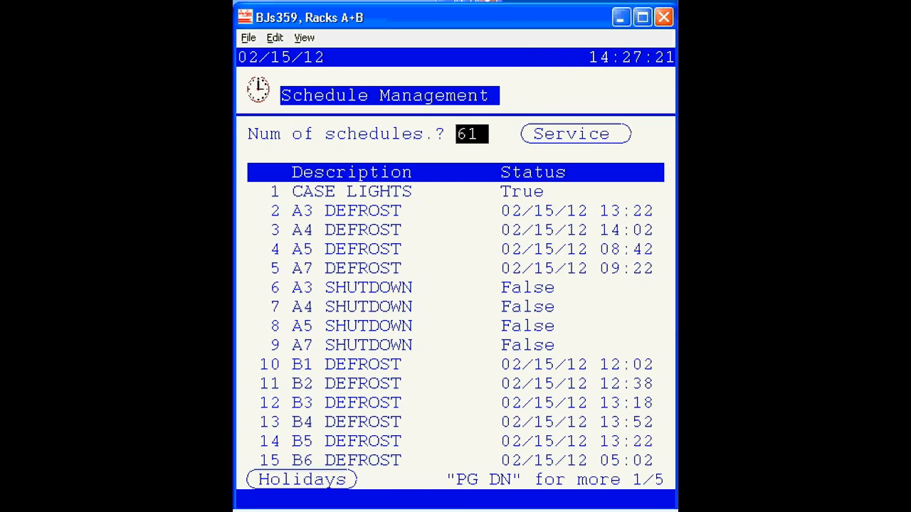
Open the CASE LIGHTS schedule and examine its schedule usage options, keeping Case Lighting
left_click(409, 198)
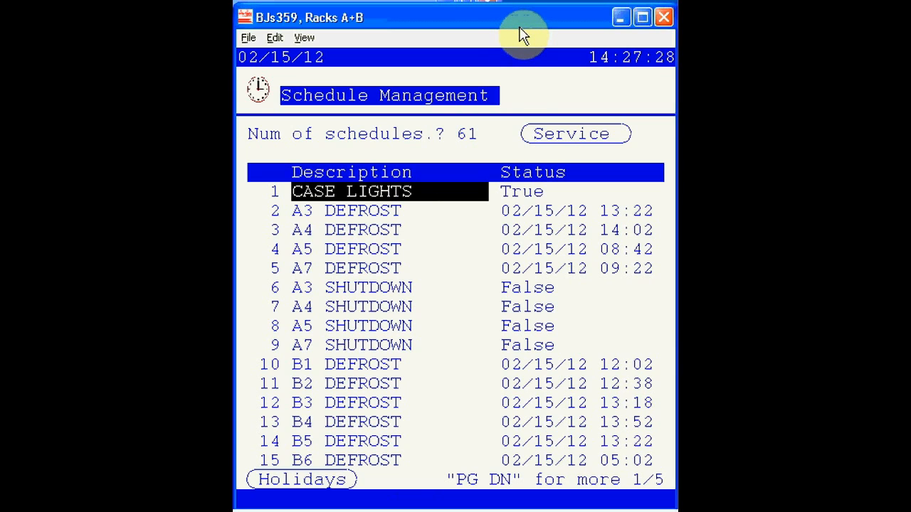
key("Return")
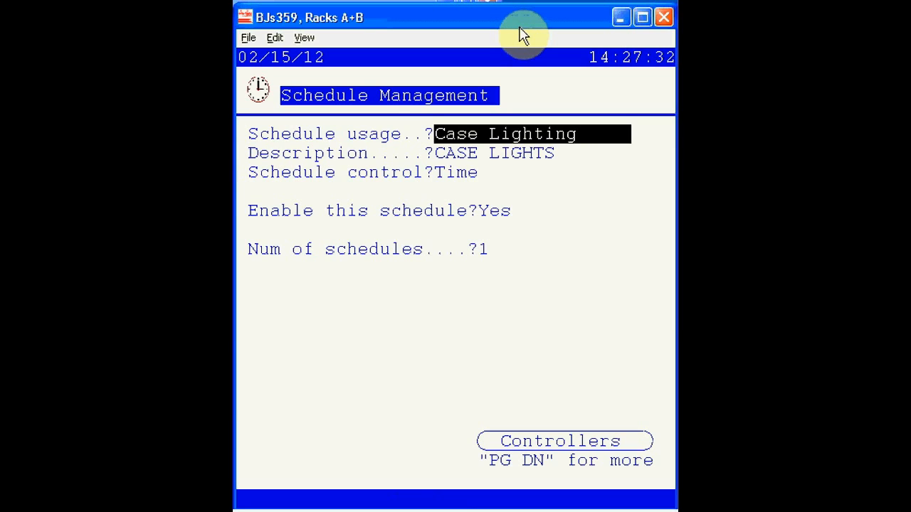
key("F4")
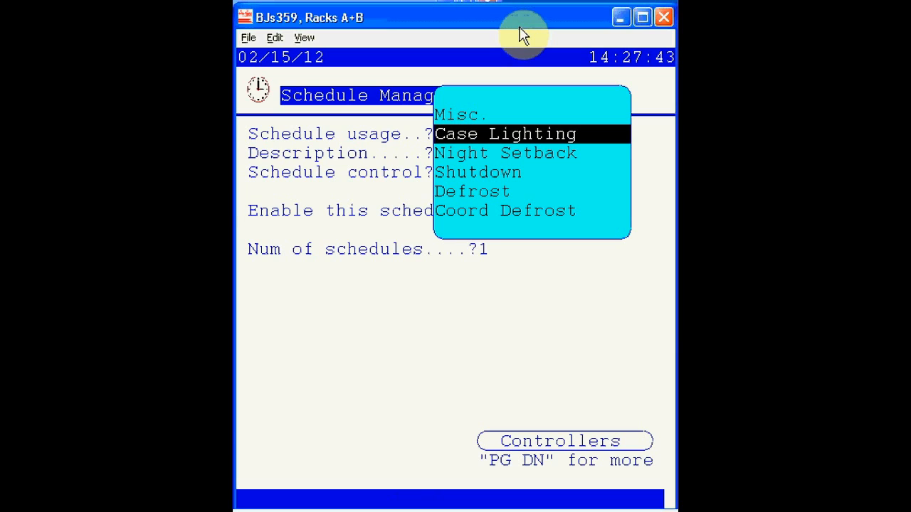
key("Return")
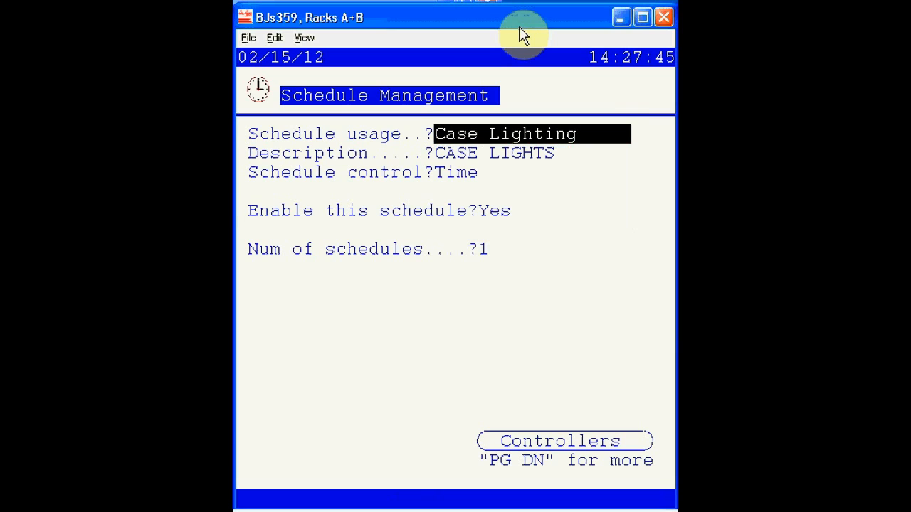
Examine the schedule control options of the CASE LIGHTS schedule, through Time or Digital, and leave the choice at Time
key("Down")
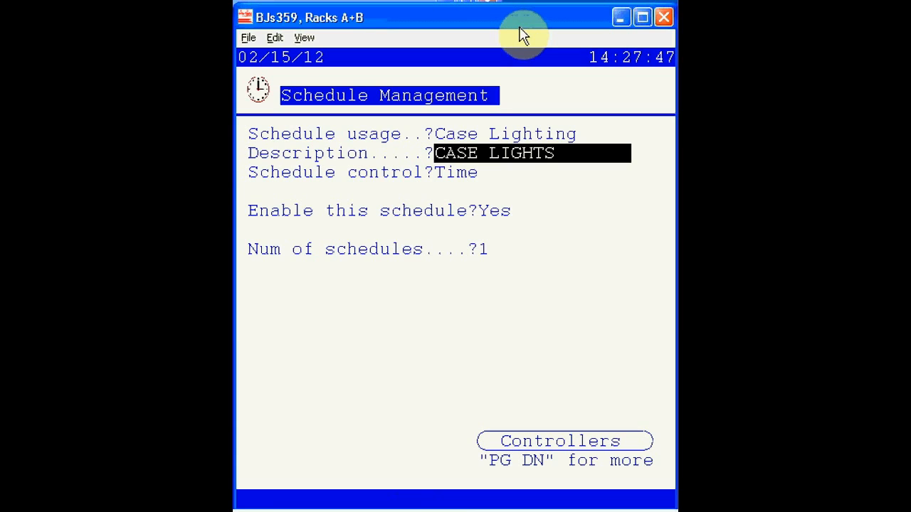
key("Down")
key("Down")
key("Up")
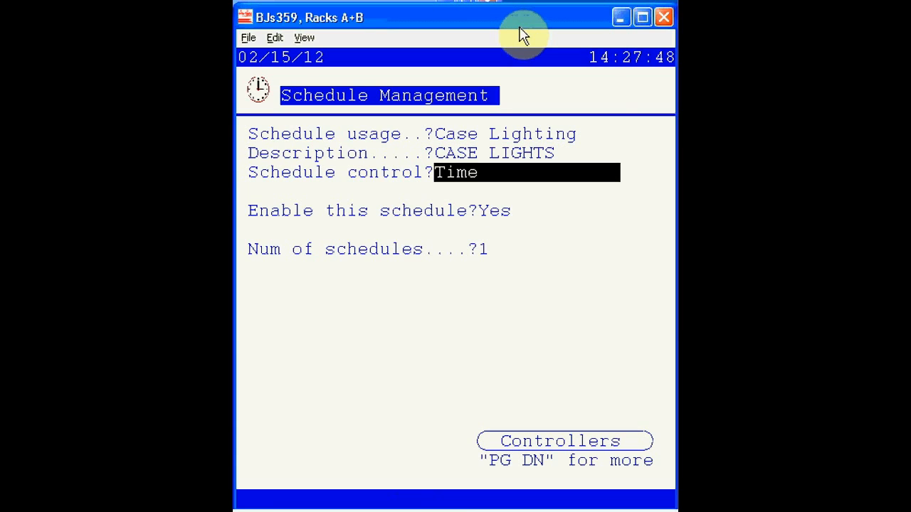
key("Return")
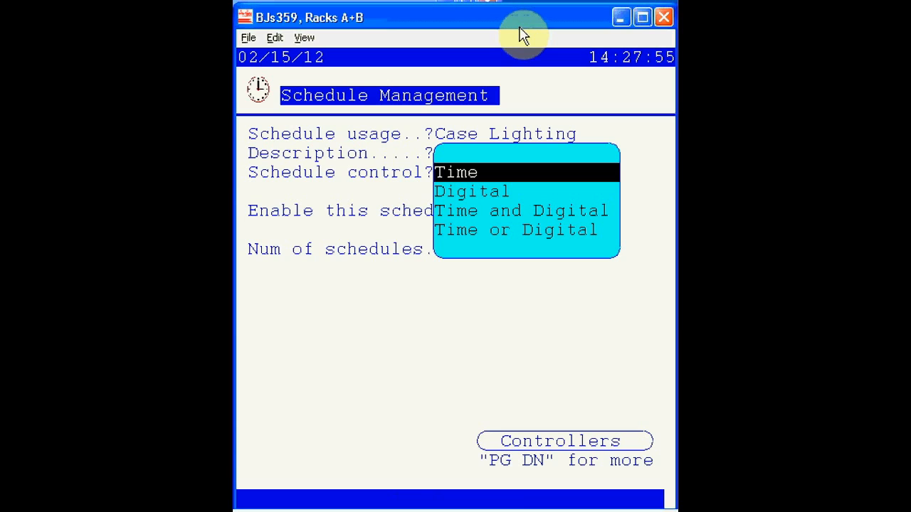
key("Down")
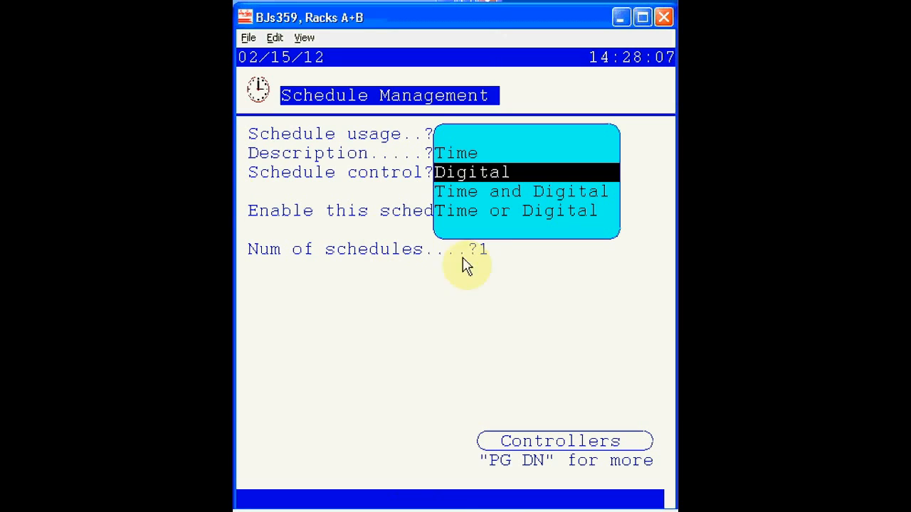
key("Down")
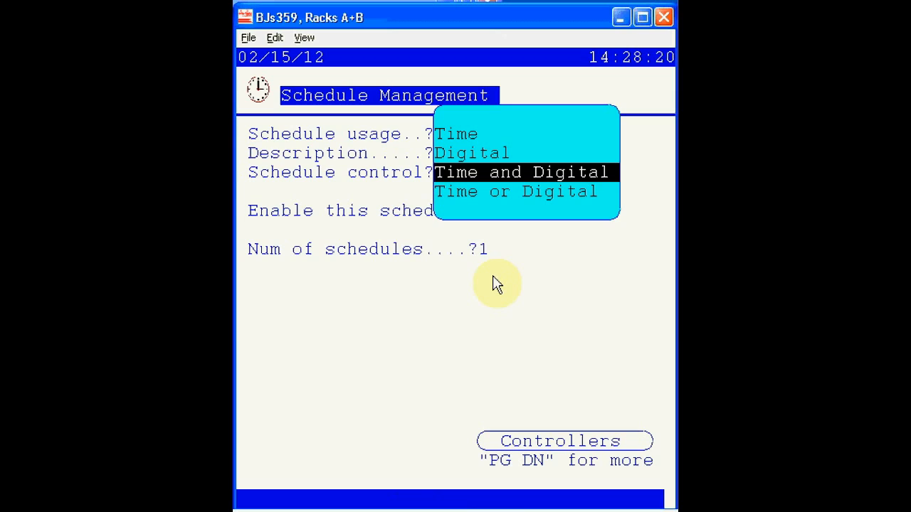
key("Down")
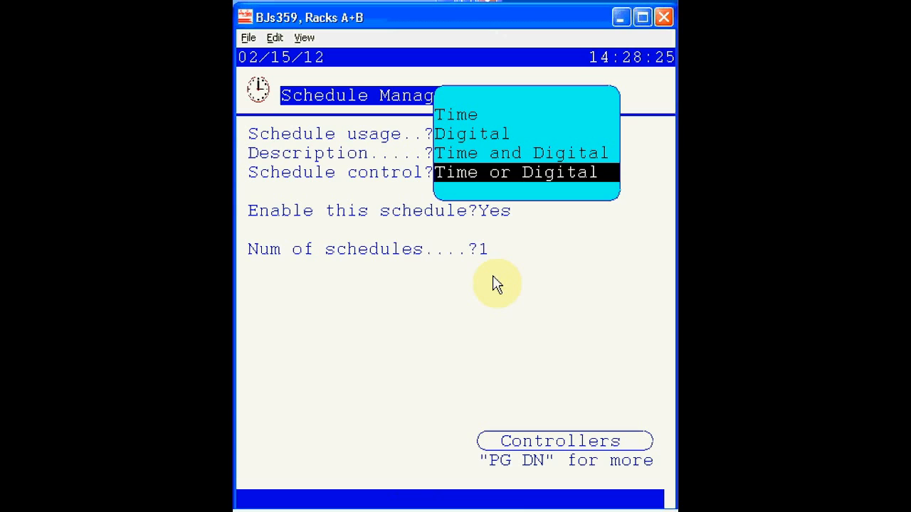
key("Escape")
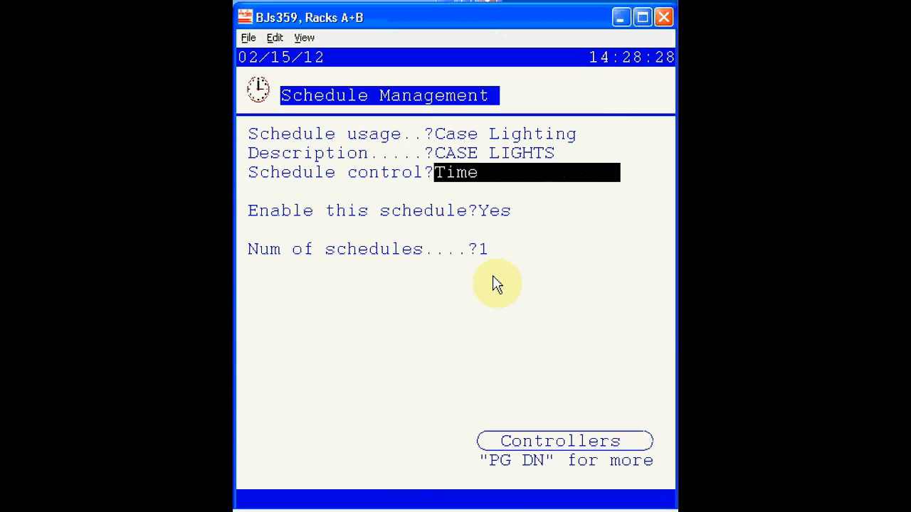
Review the CASE LIGHTS schedule's enable setting and its start, stop, days and holidays entries, and return to its main settings
key("Down")
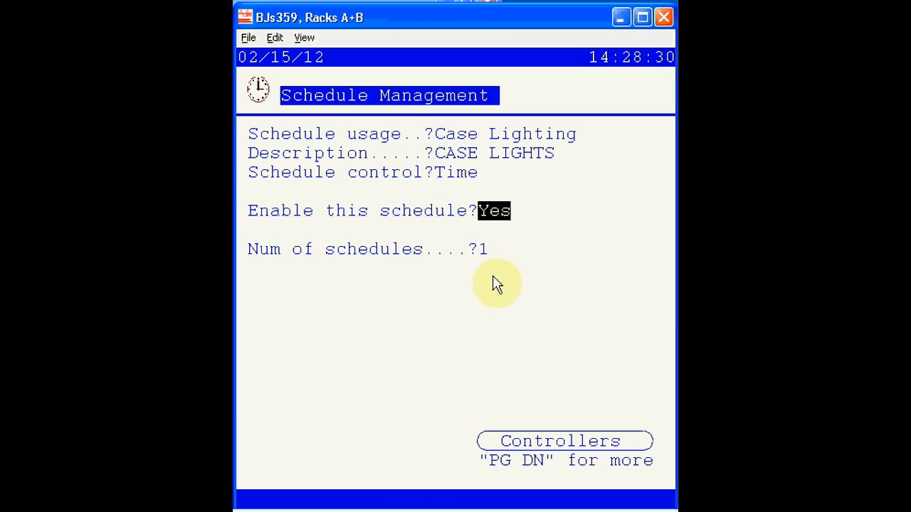
key("Down")
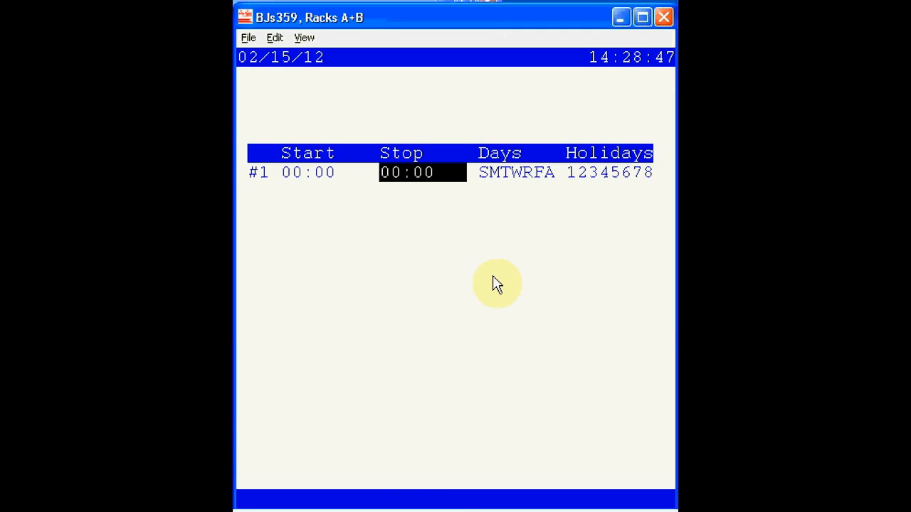
key("Tab")
key("Return")
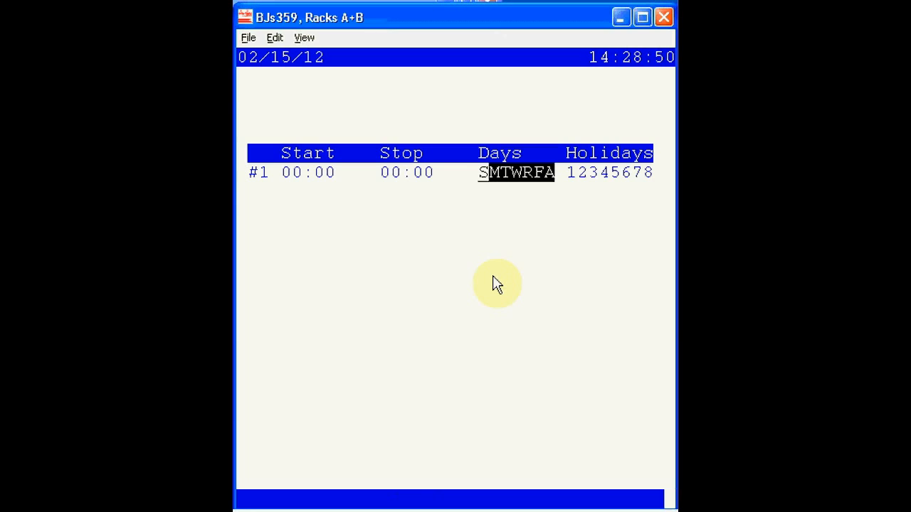
key("Right")
key("Right")
key("Right")
key("Right")
key("Right")
key("Right")
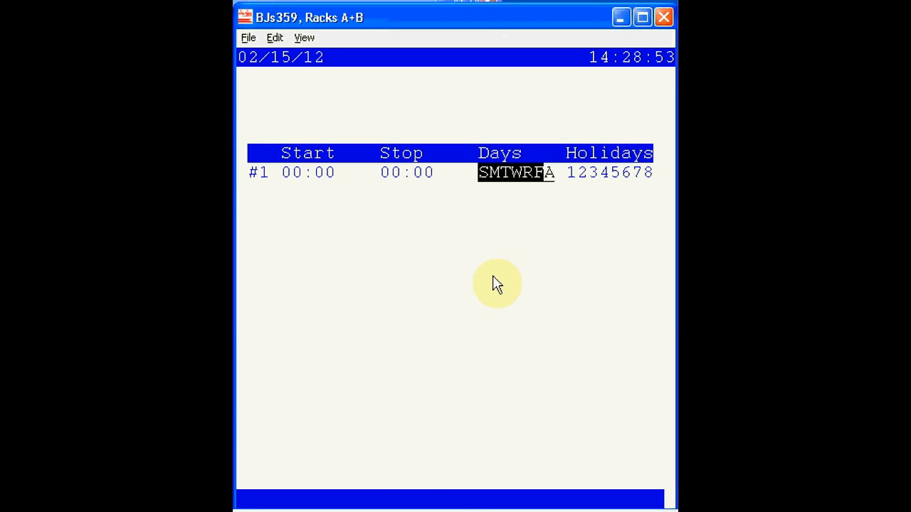
key("Return")
key("Right")
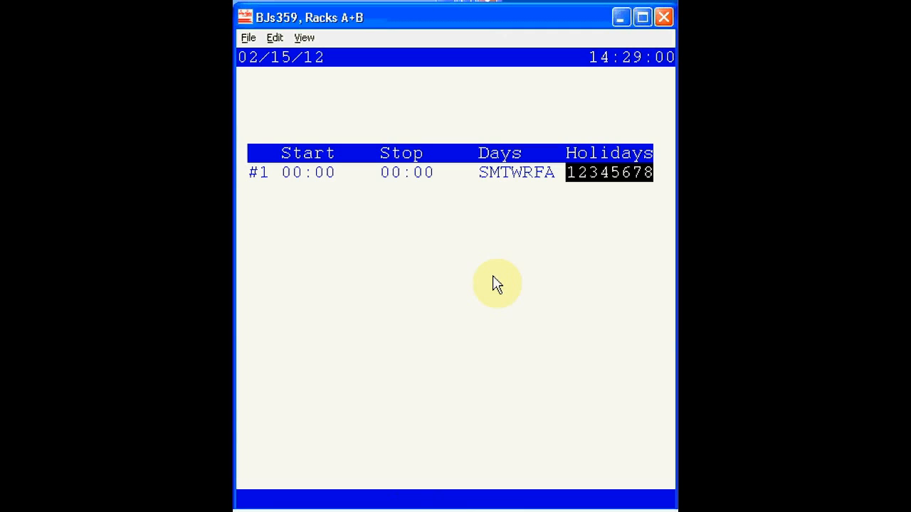
left_click(478, 301)
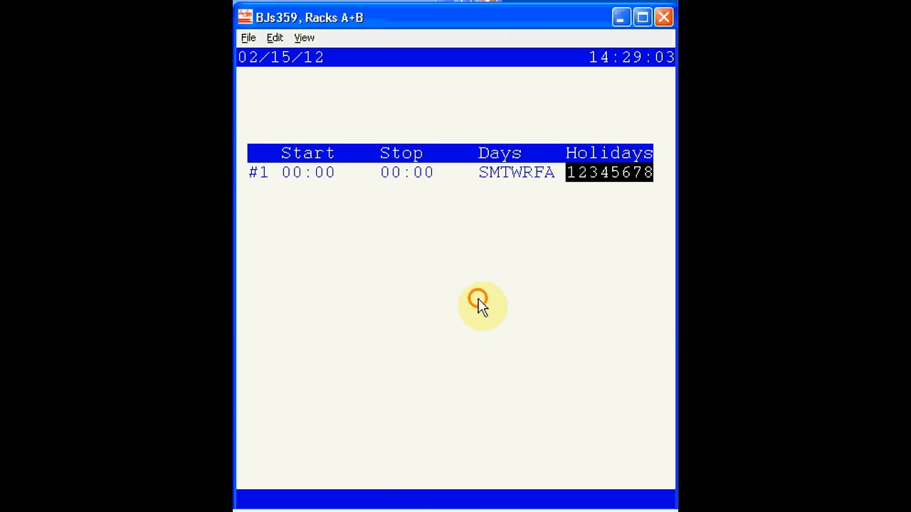
left_click(418, 193)
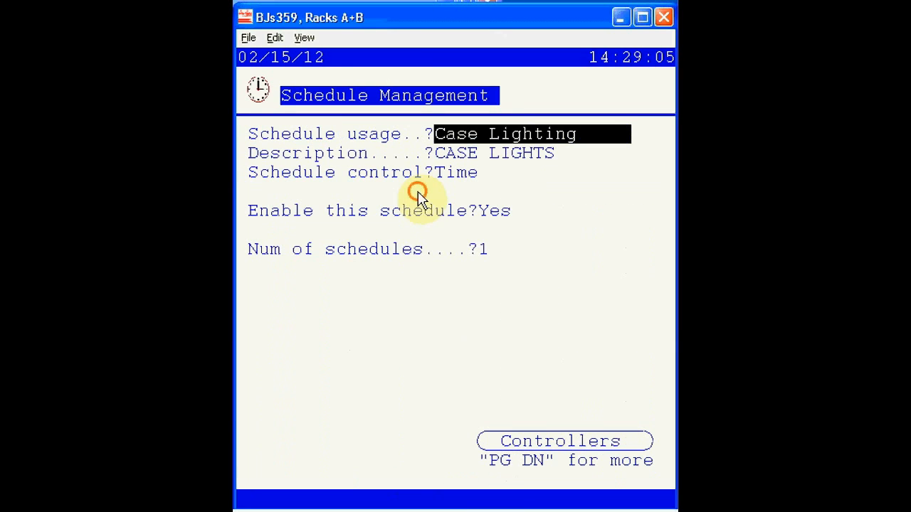
Open the controllers assigned to the CASE LIGHTS schedule and look through all three pages of devices
left_click(524, 442)
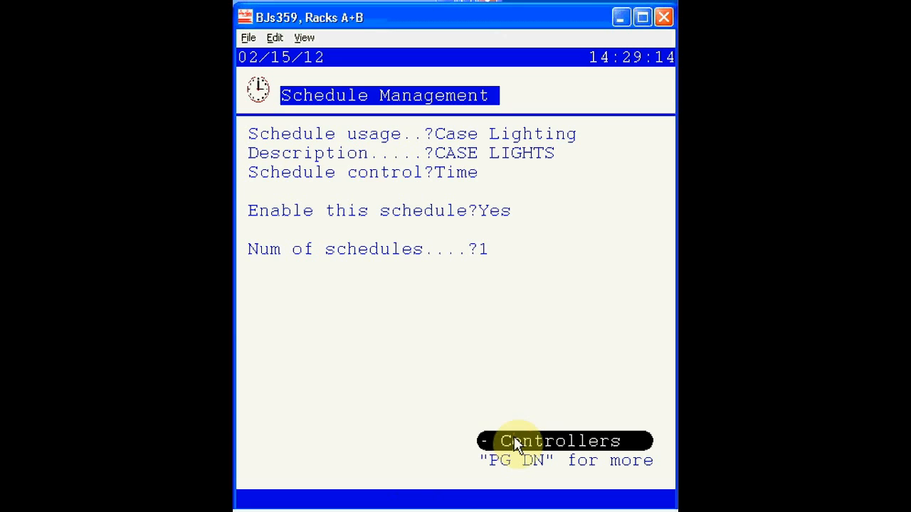
left_click(516, 442)
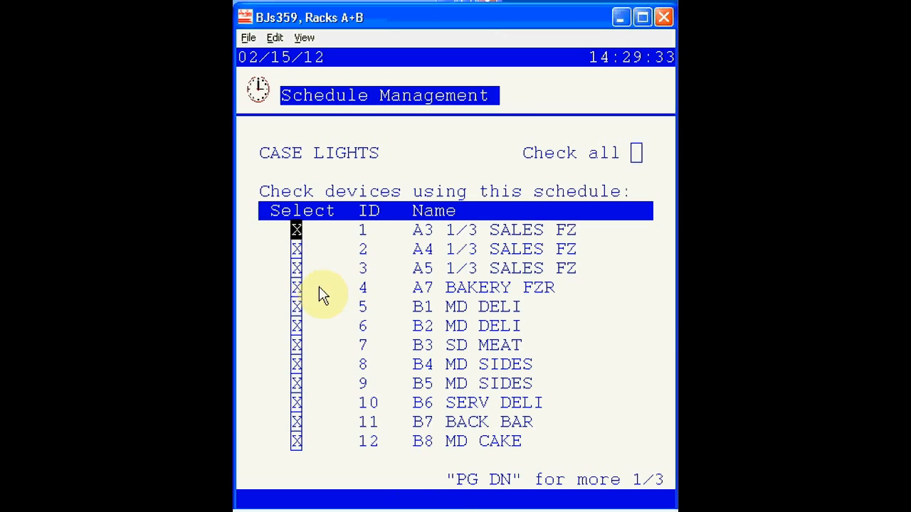
key("Page_Down")
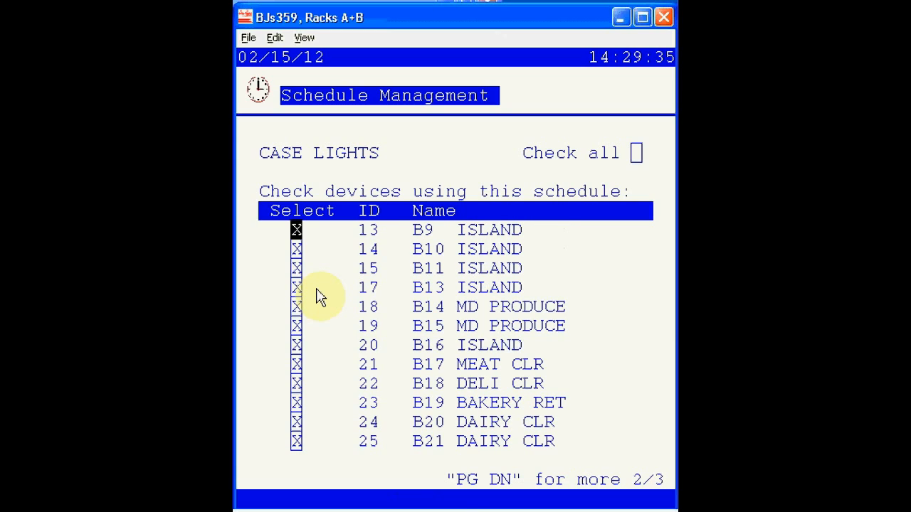
key("Page_Down")
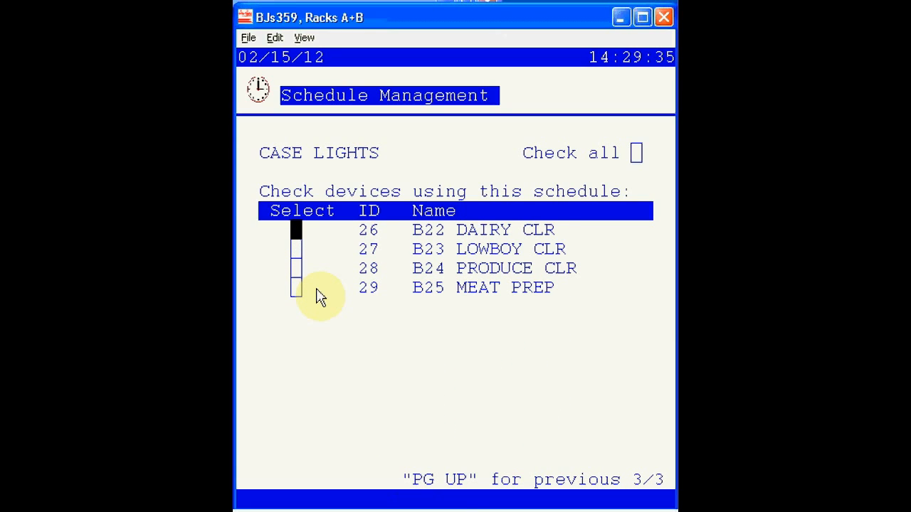
Mark B23 LOWBOY CLR as using the CASE LIGHTS schedule and clear the mark again
key("Down")
key("Down")
key("Up")
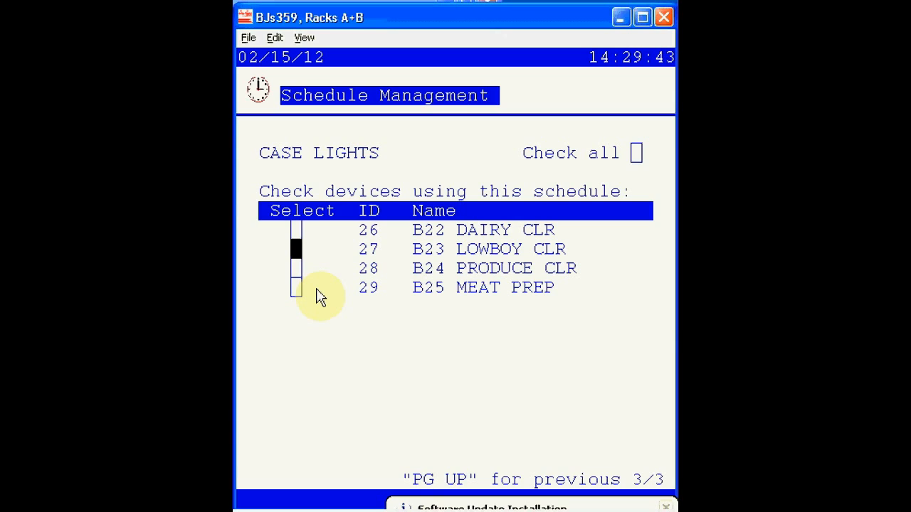
key("x")
key("space")
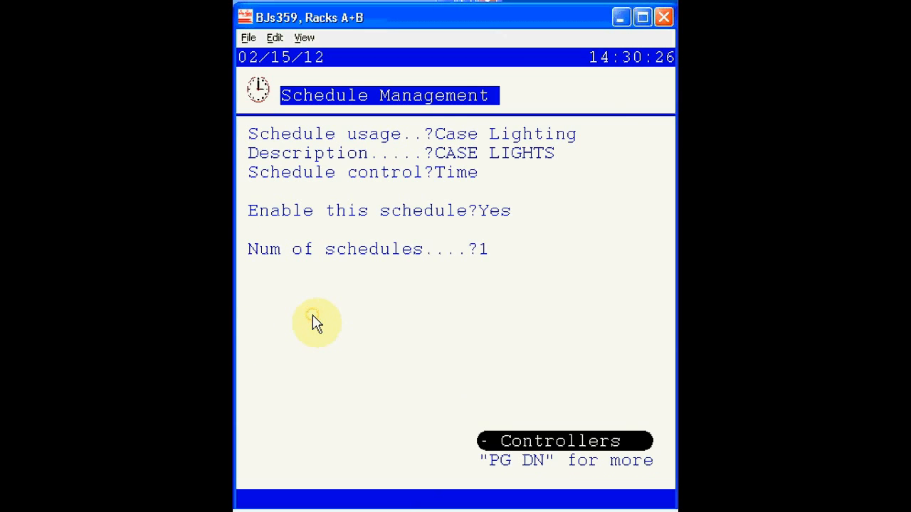
Back out to the schedule list, open the A3 DEFROST schedule and examine its usage options, keeping Defrost
key("Escape")
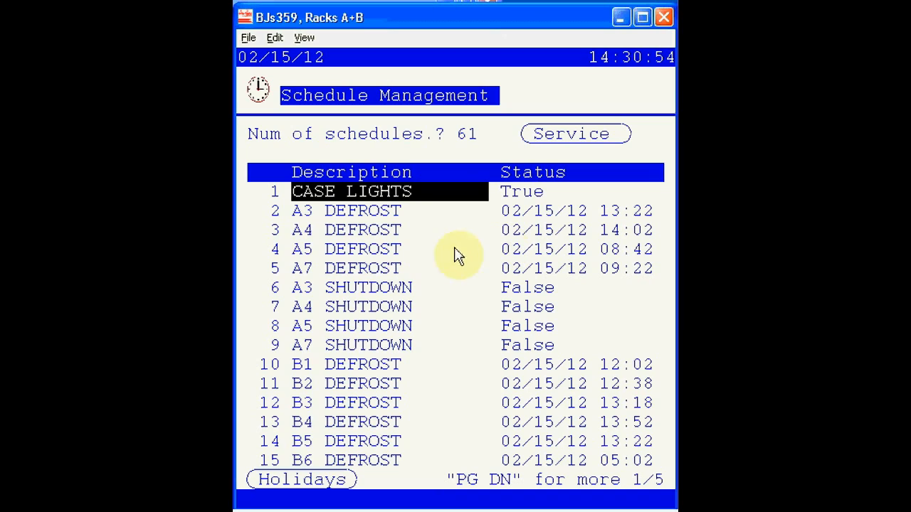
left_click(370, 212)
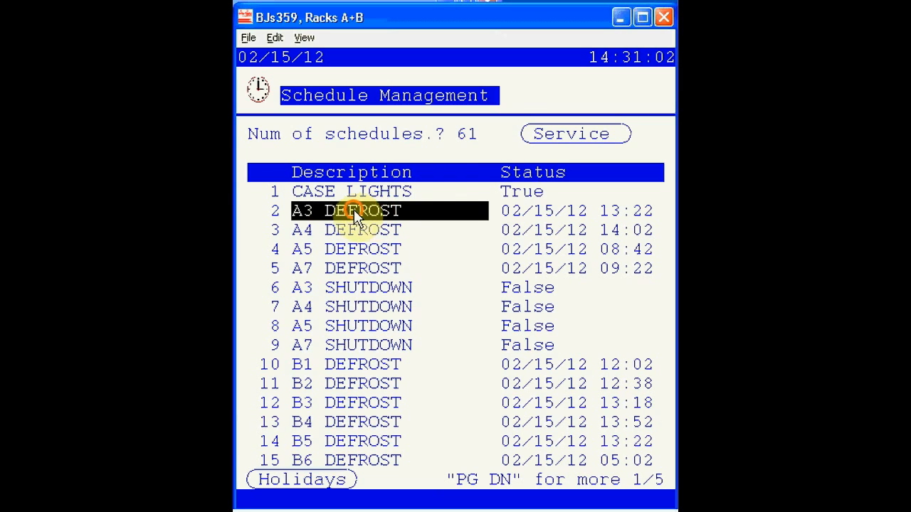
left_click(354, 209)
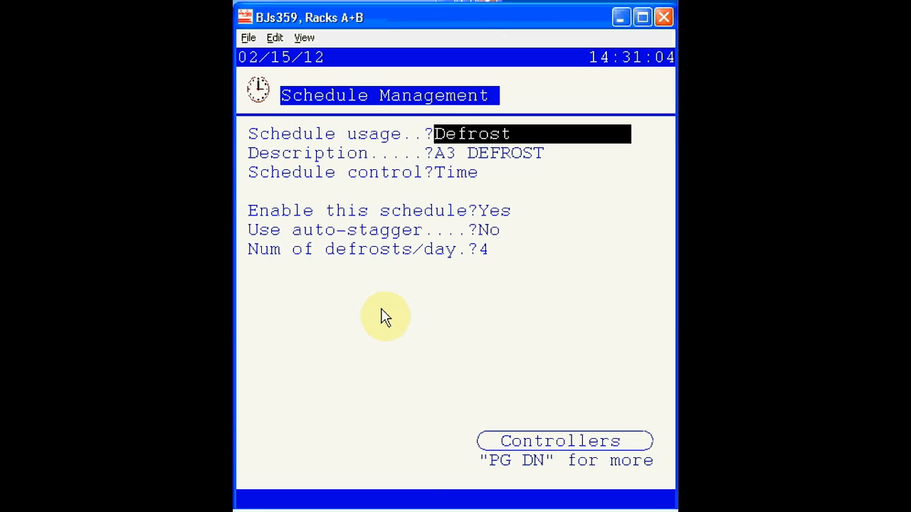
key("Down")
left_click(581, 132)
left_click(581, 130)
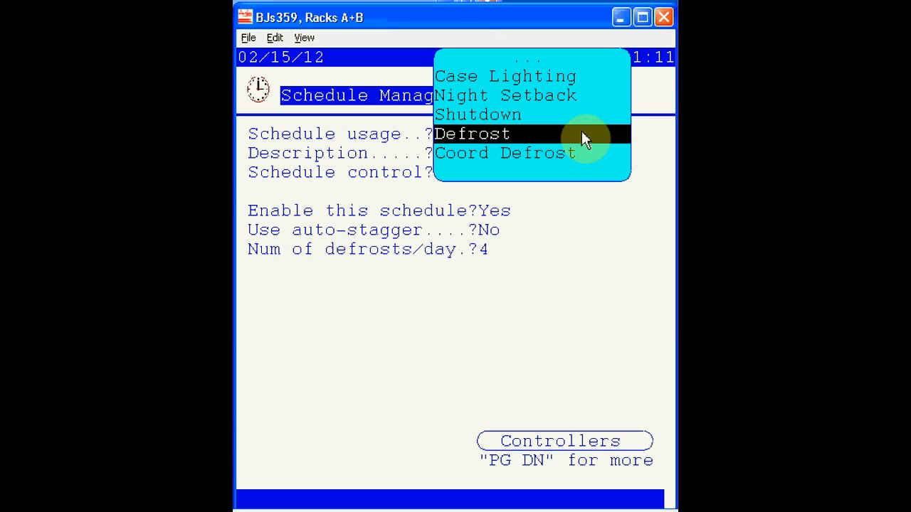
left_click(581, 133)
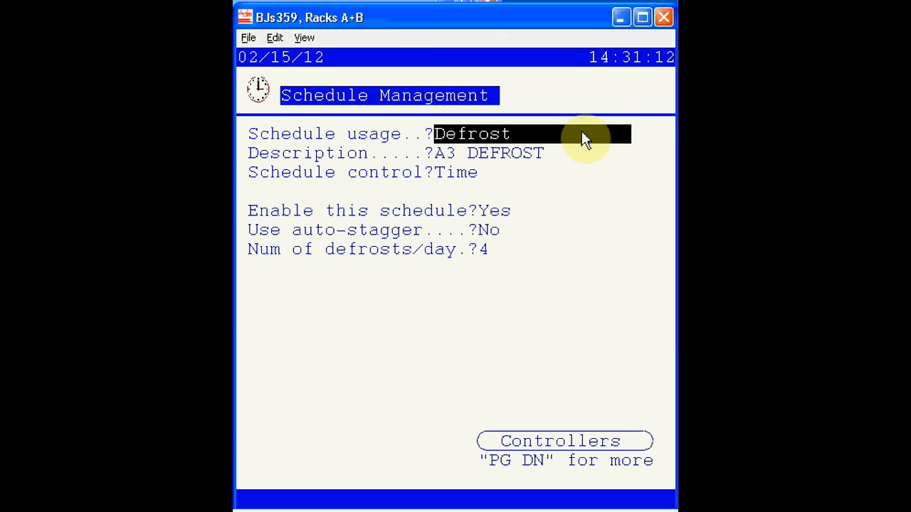
Examine the A3 DEFROST schedule control options, keeping Time, and review the enable, auto-stagger and defrosts-per-day settings
key("Down")
key("Down")
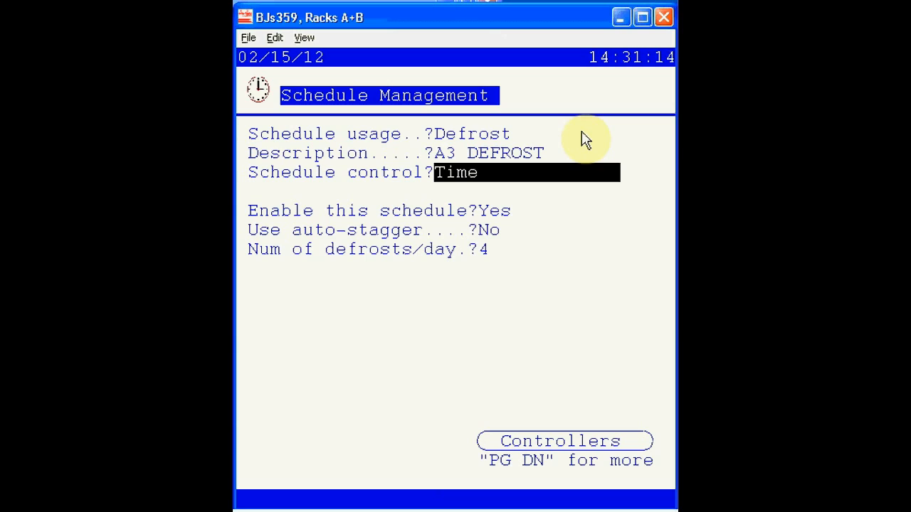
key("Return")
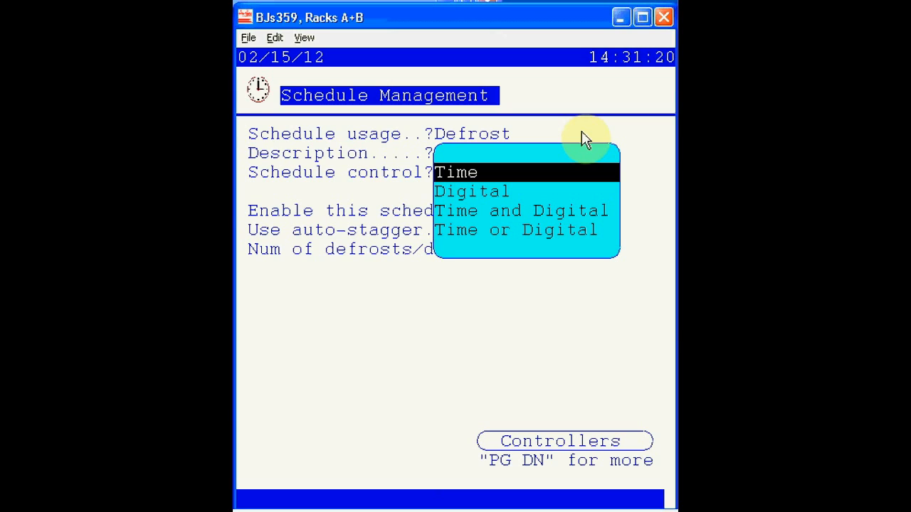
key("Return")
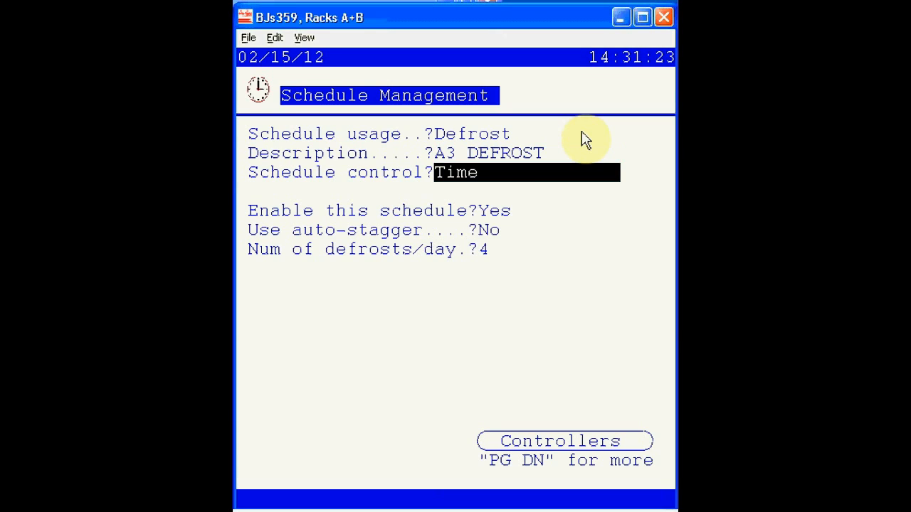
key("Down")
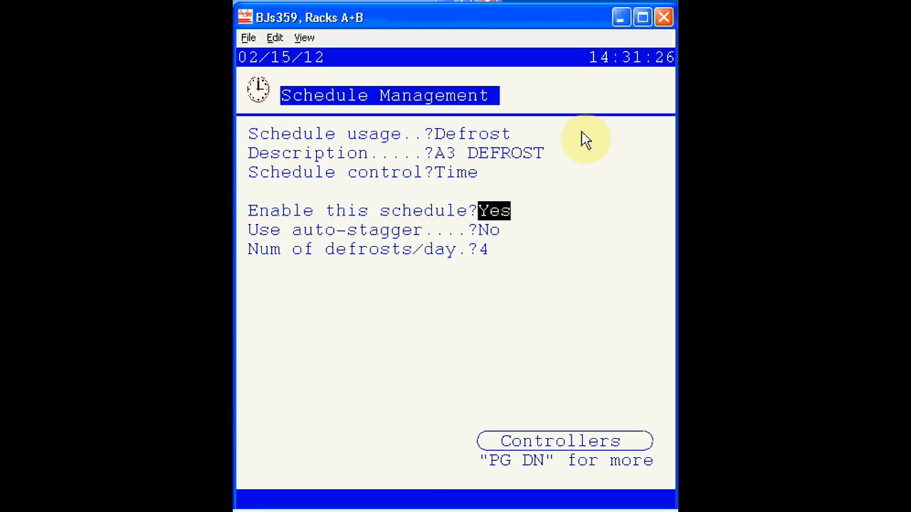
key("Down")
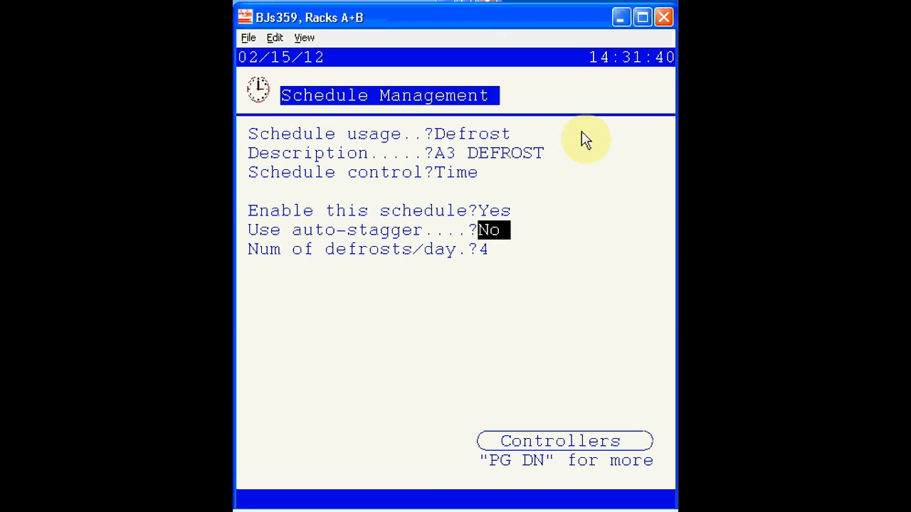
key("Down")
View the four defrost start times of the A3 DEFROST schedule and return to its main settings
key("Page_Down")
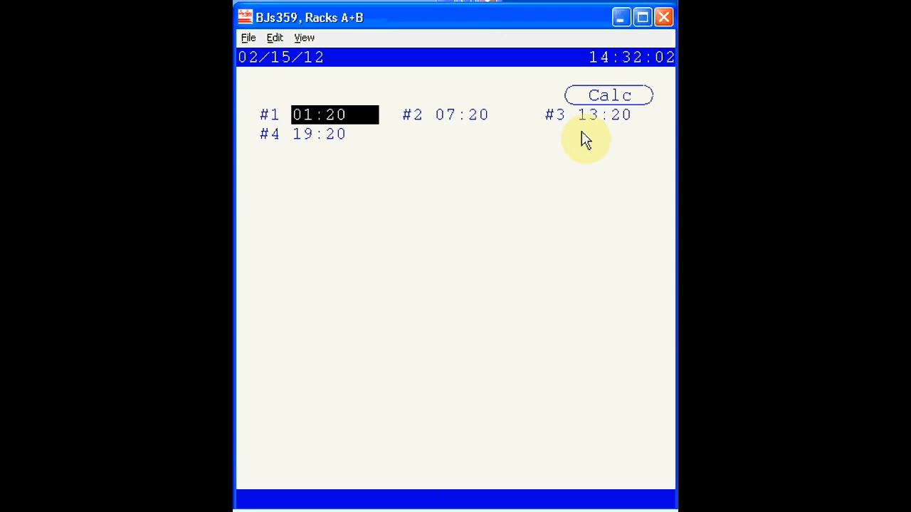
key("Tab")
key("Tab")
key("Tab")
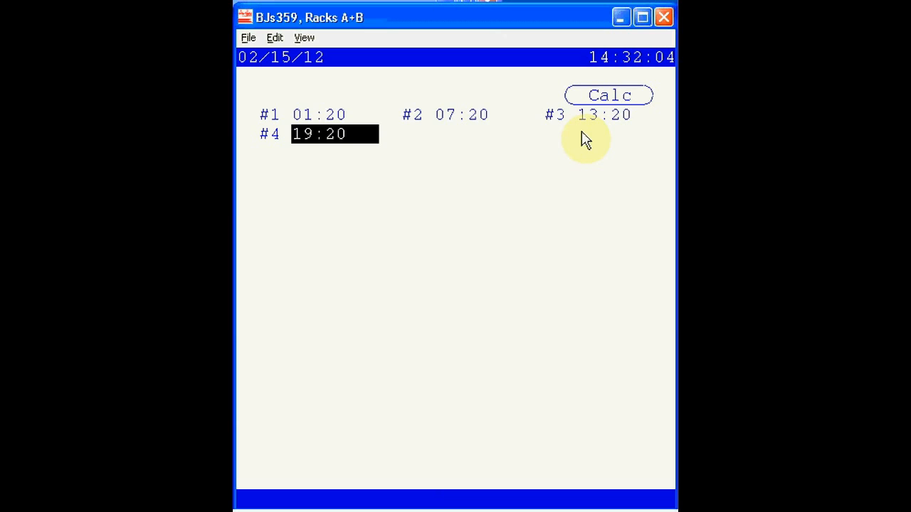
key("shift+Tab")
key("shift+Tab")
key("shift+Tab")
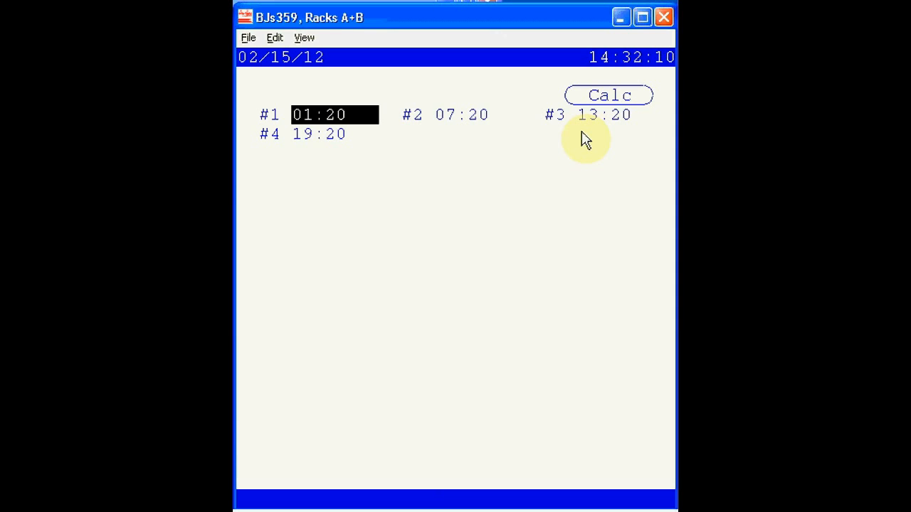
key("Escape")
key("Return")
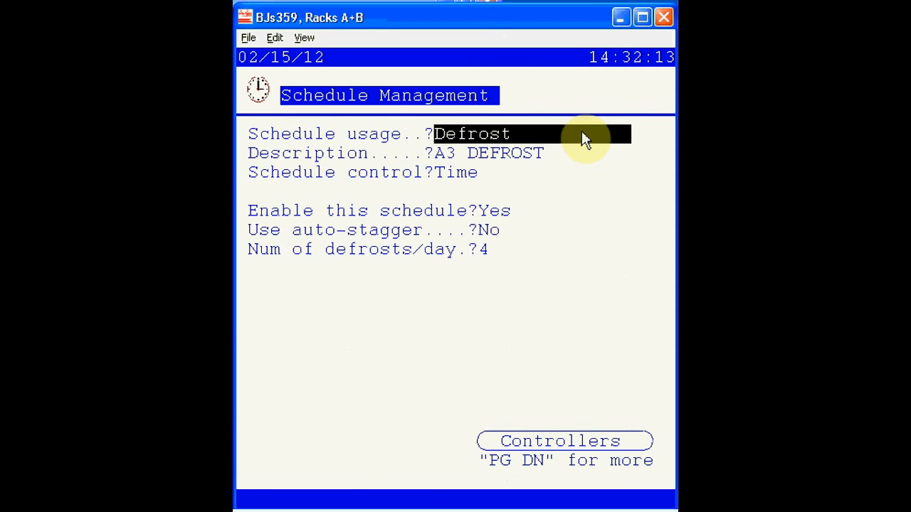
Open the controllers assigned to the A3 DEFROST schedule, look through all device pages and return to the schedule settings
key("Down")
key("Down")
key("Down")
key("Down")
key("Down")
key("Down")
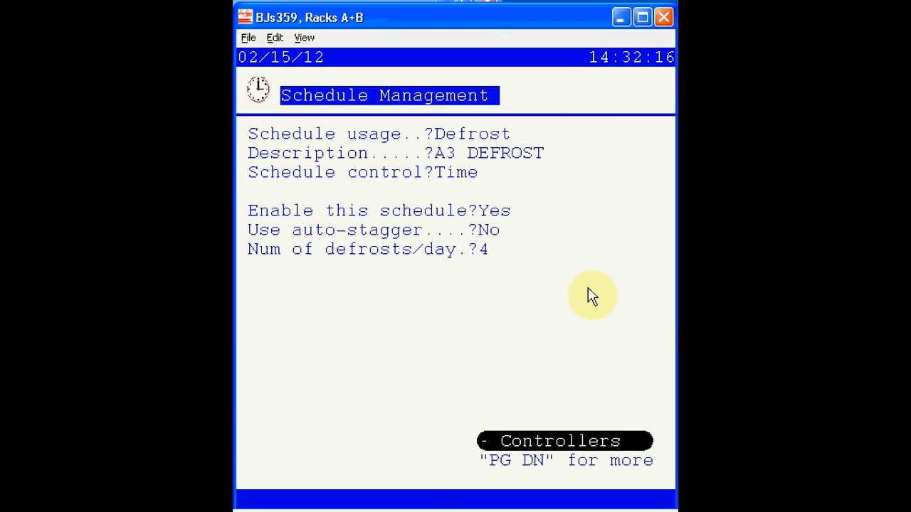
left_click(601, 440)
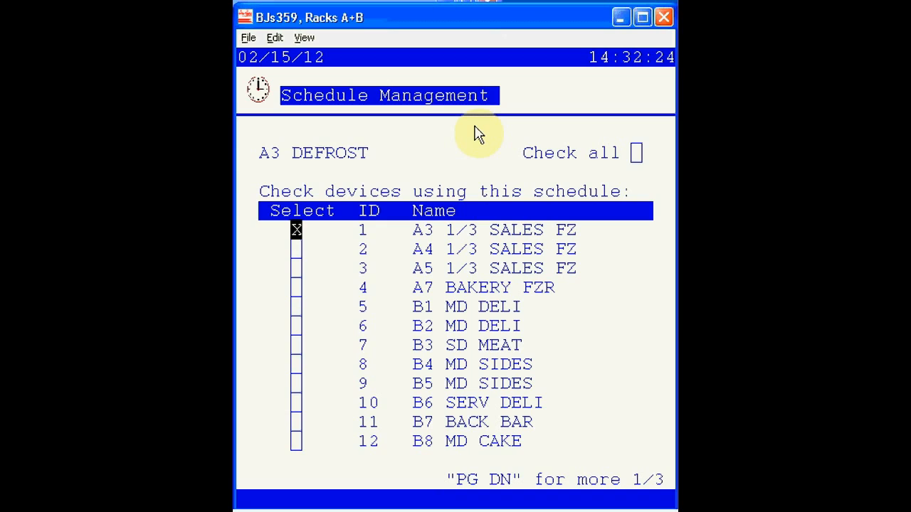
key("Down")
key("Up")
key("Page_Down")
key("Page_Down")
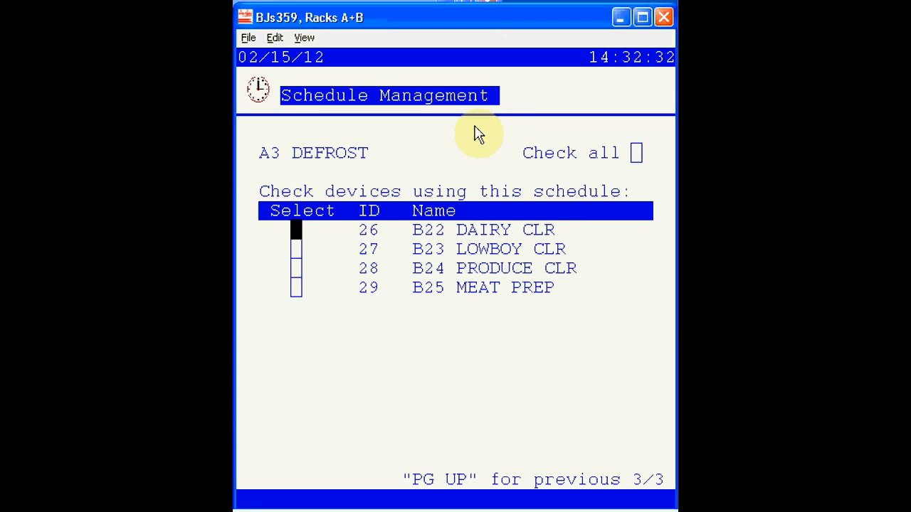
key("Page_Up")
key("Page_Up")
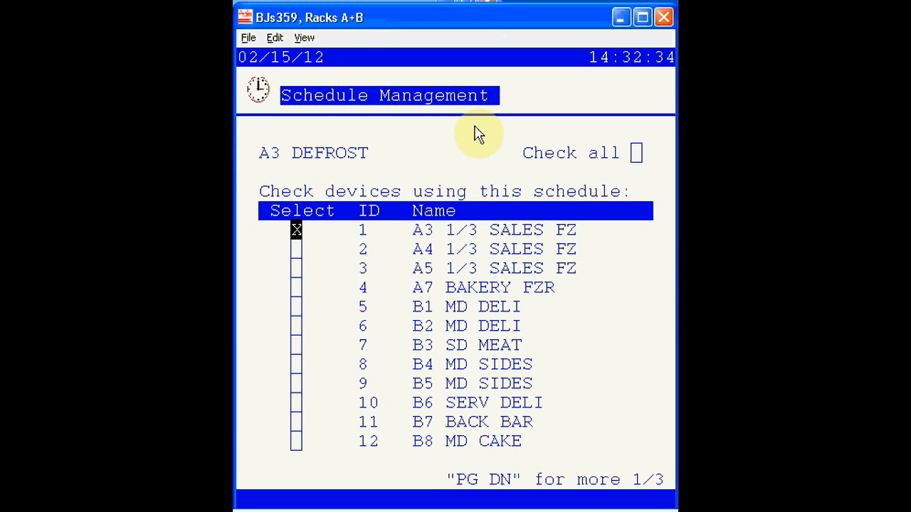
key("Page_Up")
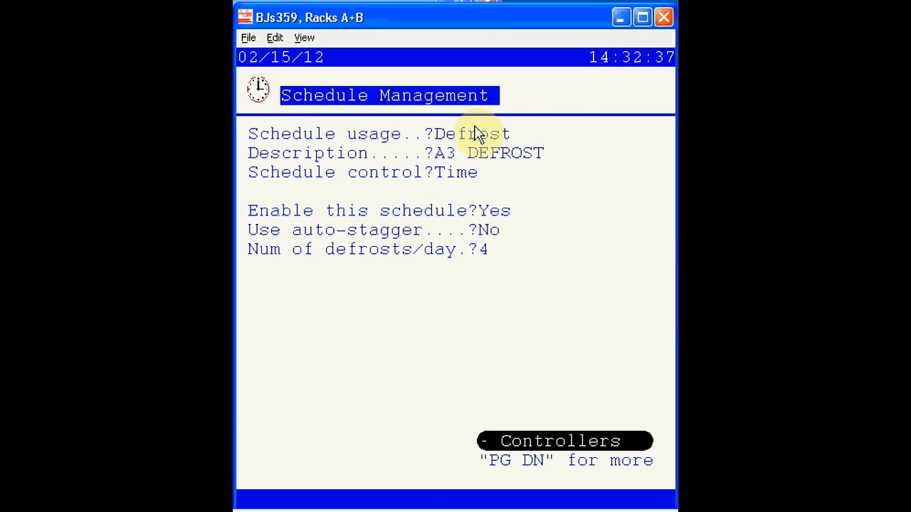
Back out to the schedule list and check the status entry of A3 DEFROST
key("Escape")
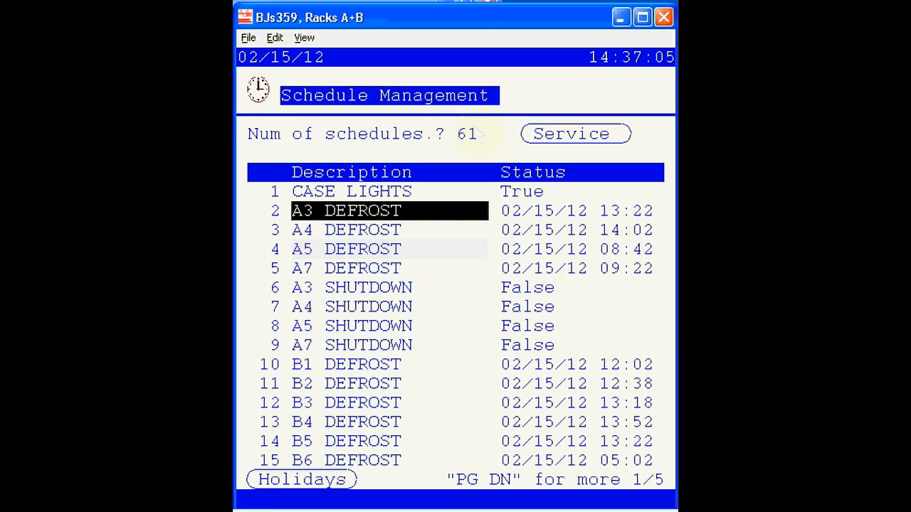
left_click(478, 22)
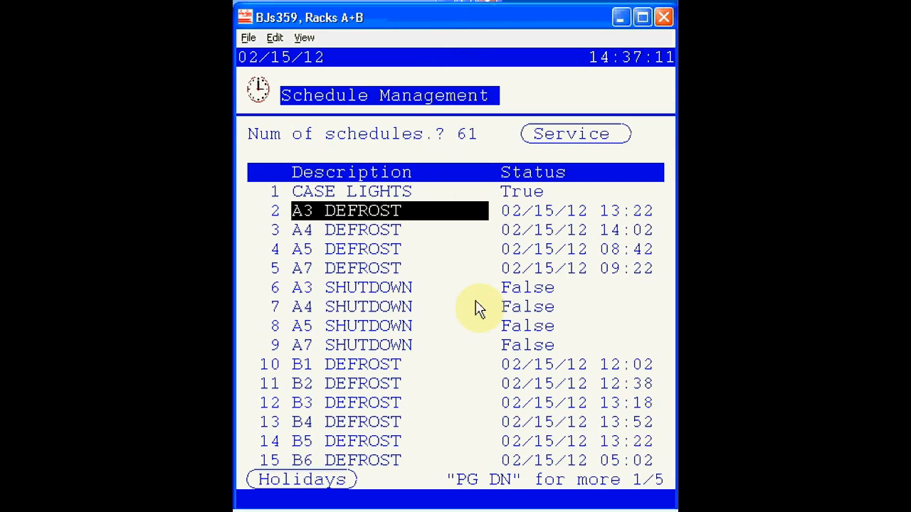
left_click(572, 215)
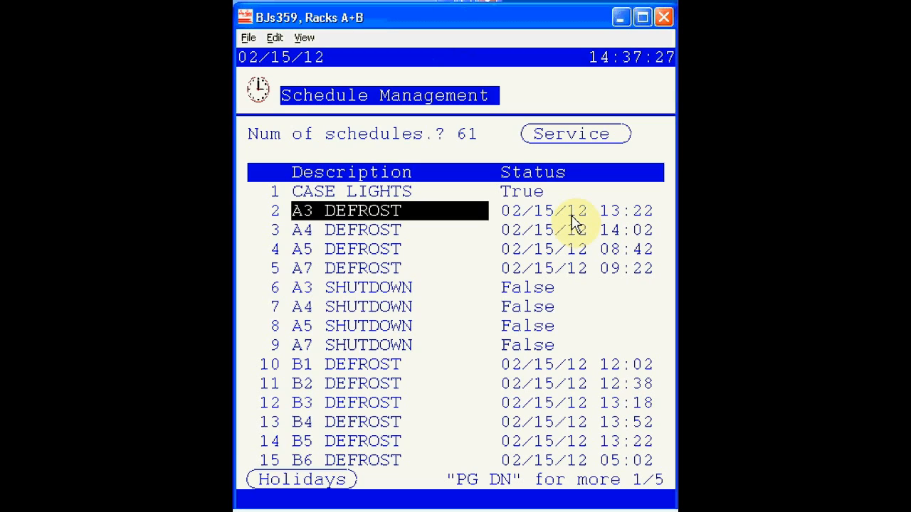
Open the A3 SHUTDOWN schedule from the schedule list and review its usage and description
left_click(400, 296)
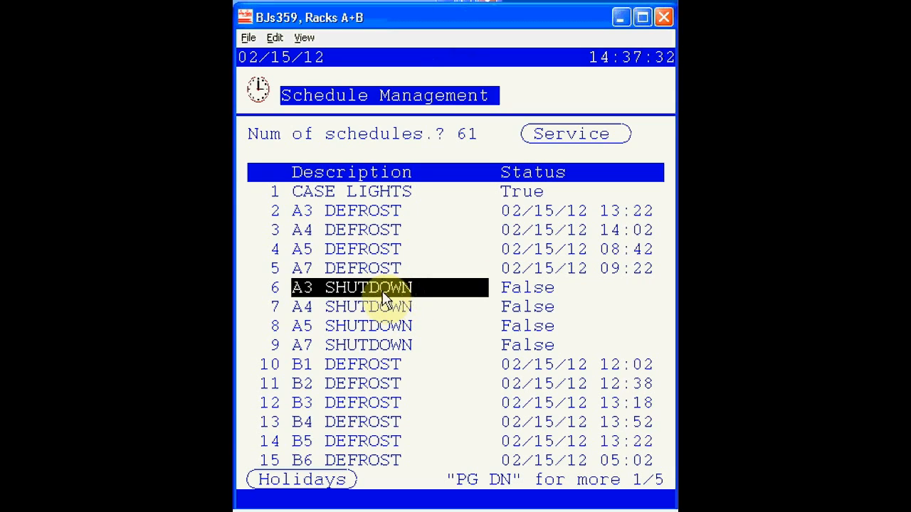
left_click(343, 291)
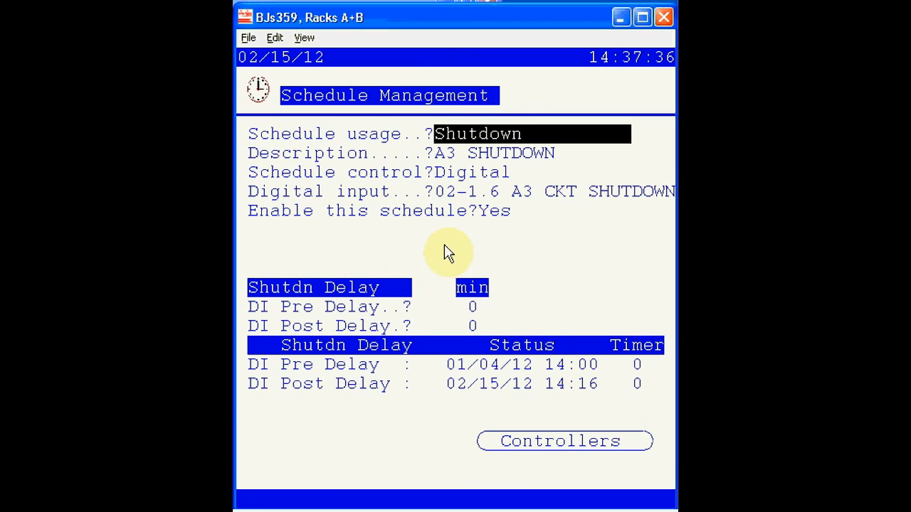
left_click(489, 136)
left_click(489, 136)
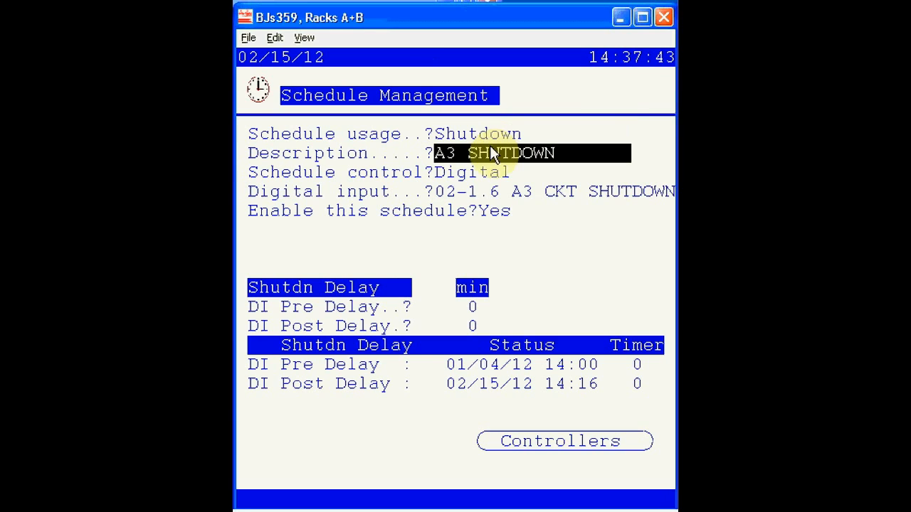
Examine the schedule control options of the A3 SHUTDOWN schedule, keeping Digital
left_click(480, 172)
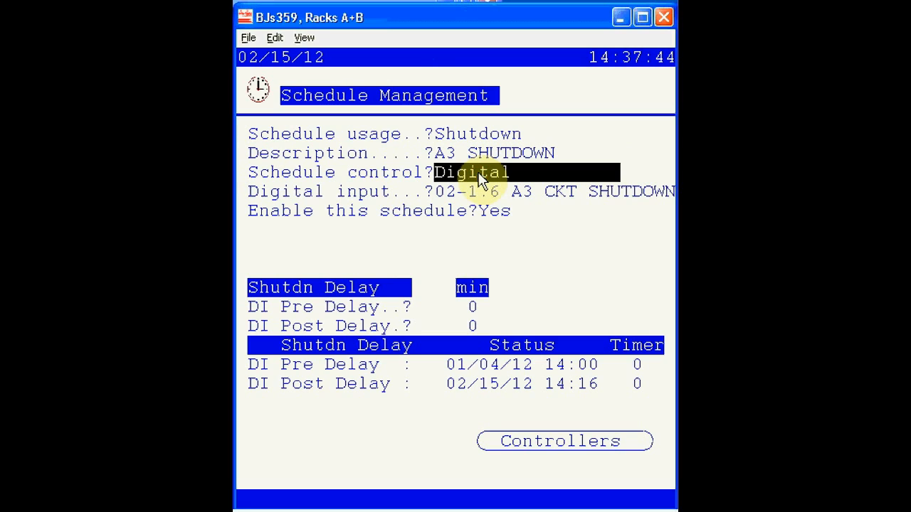
left_click(621, 171)
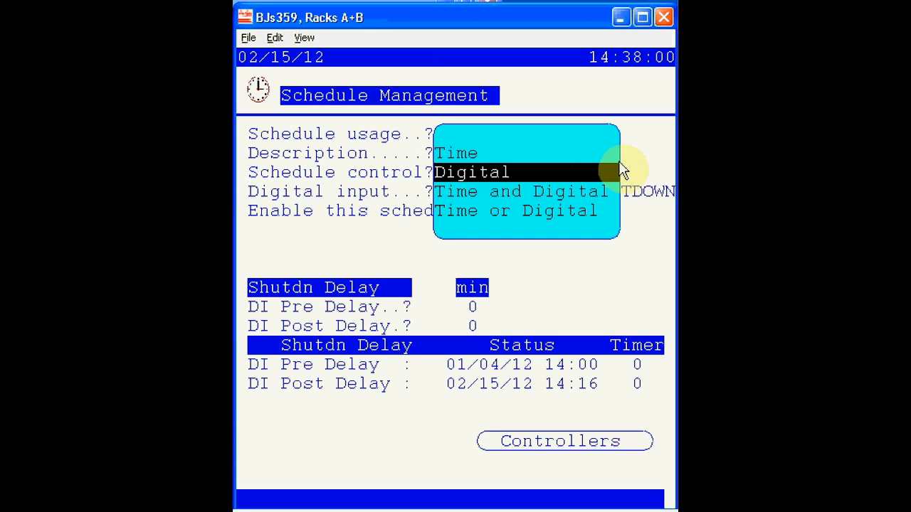
left_click(619, 170)
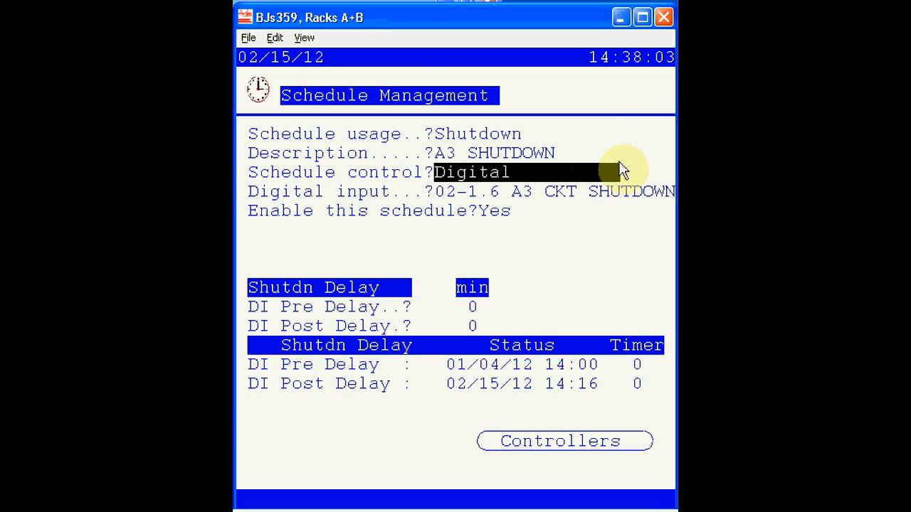
Review the A3 SHUTDOWN schedule's digital input, enable setting, and DI pre and post delay settings
key("Tab")
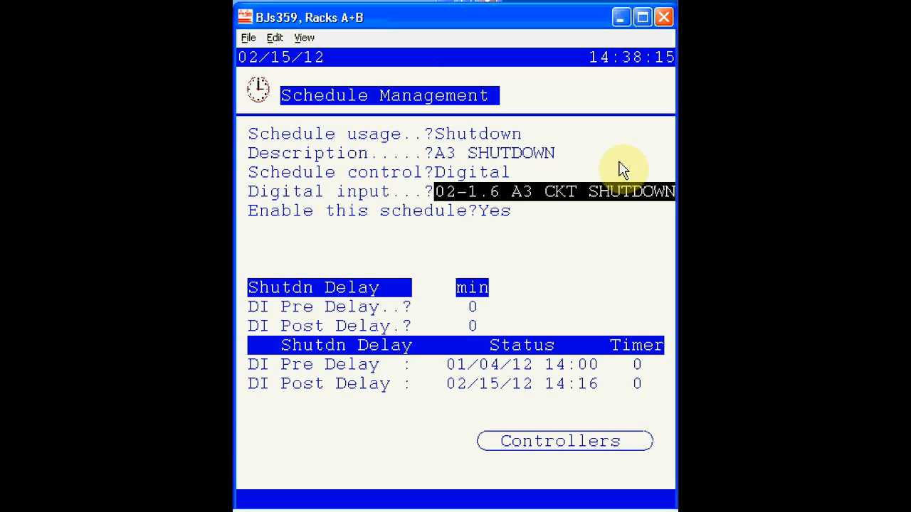
key("Tab")
key("Tab")
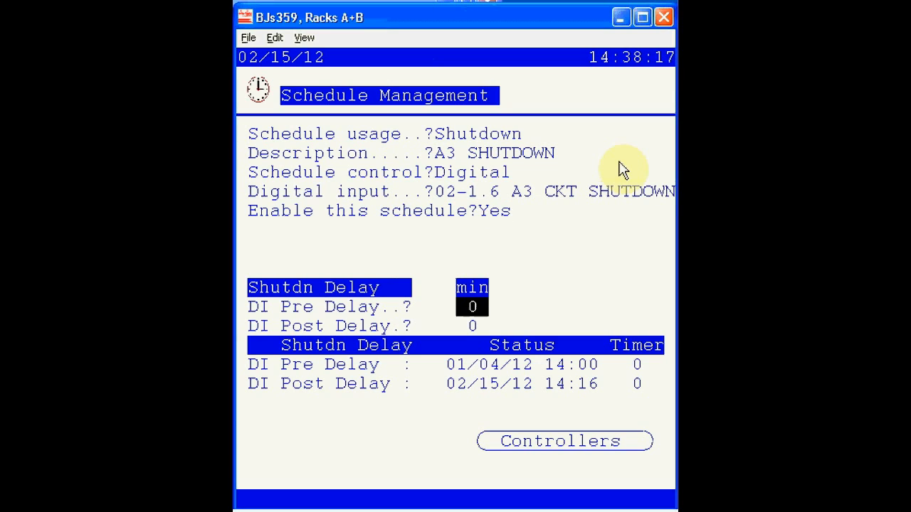
key("Tab")
key("shift+Tab")
key("Down")
key("Down")
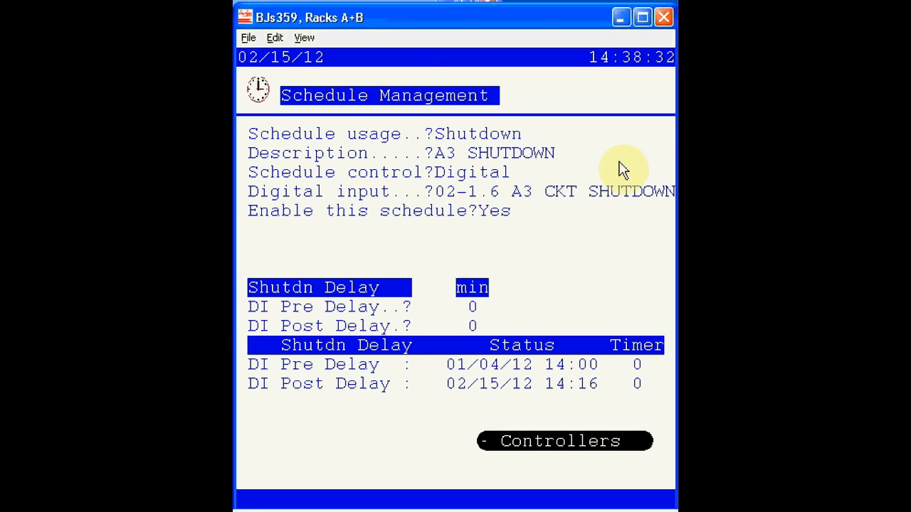
Open the controllers assigned to the A3 SHUTDOWN schedule, look through all device pages and return to the schedule list
key("Return")
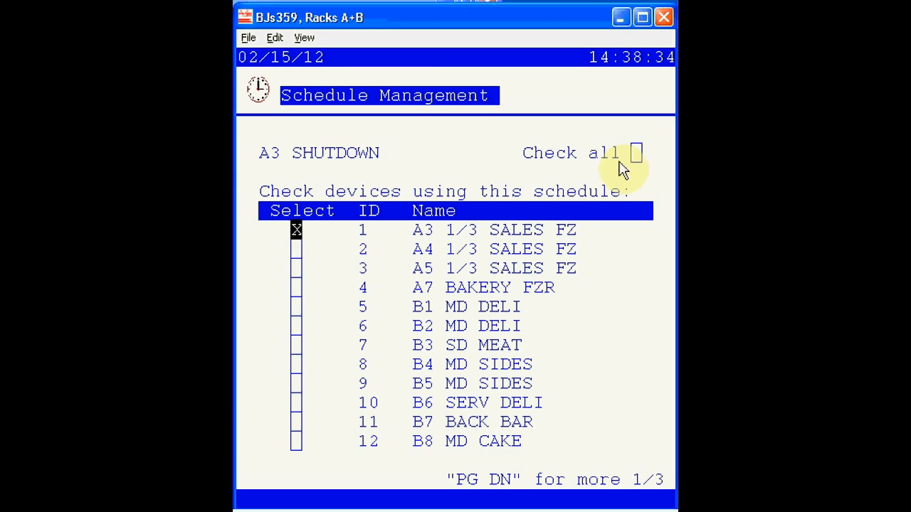
key("Down")
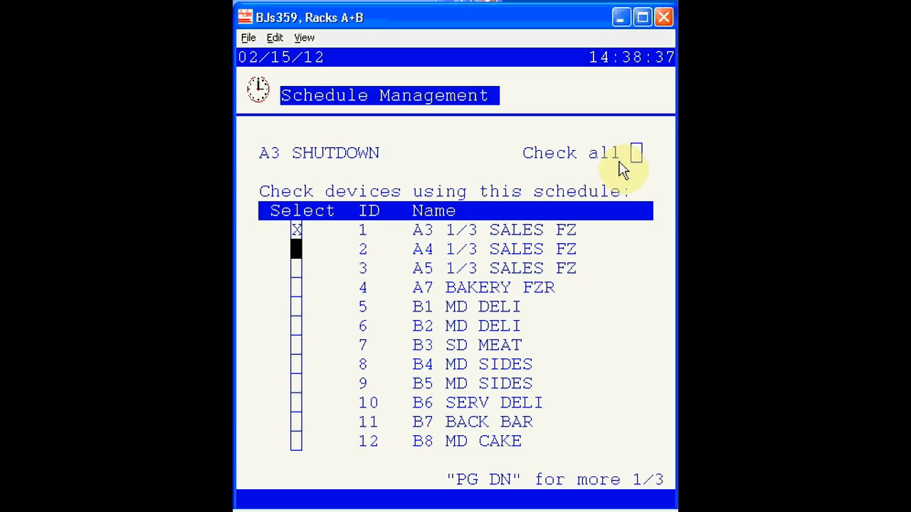
key("Up")
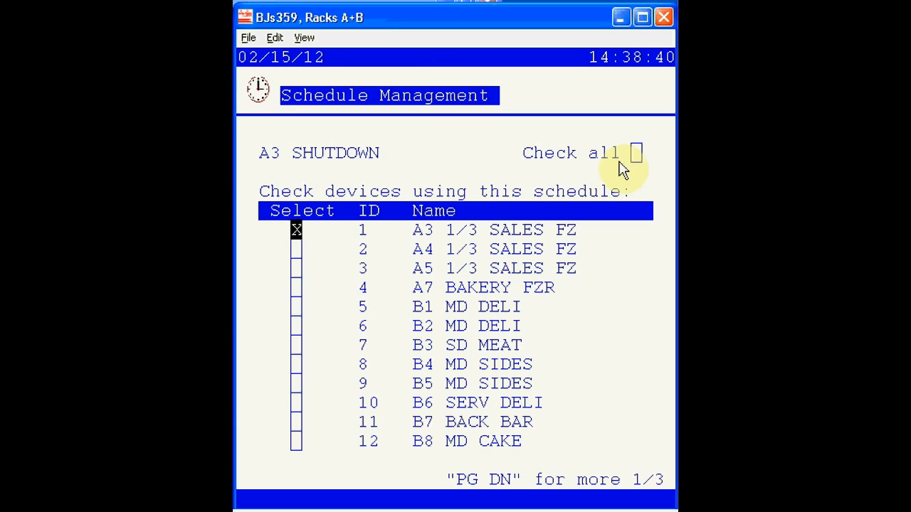
key("Page_Down")
key("Page_Down")
key("Page_Up")
key("Page_Up")
key("Escape")
key("Escape")
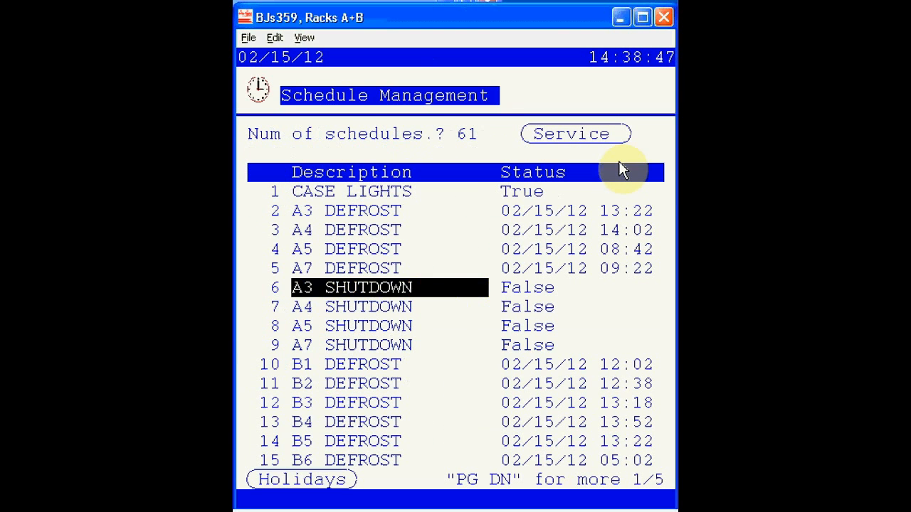